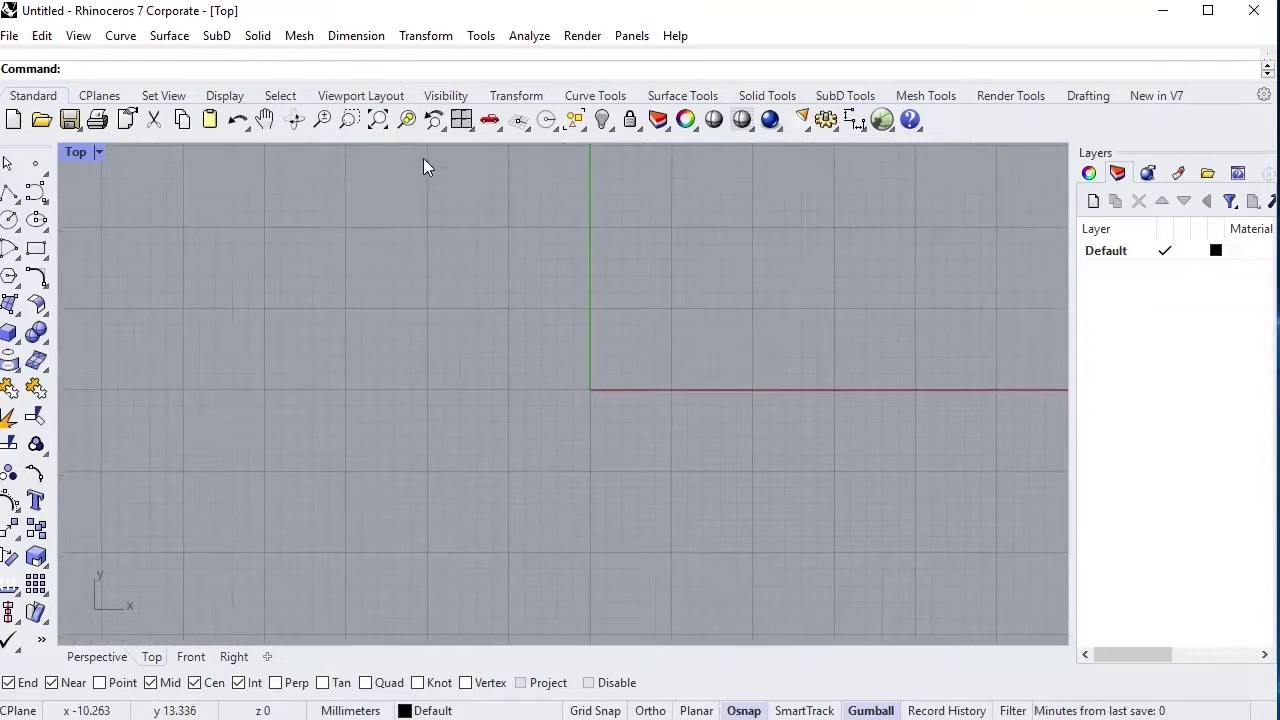
Insert 01.jpg as a picture in the Top view, starting from the origin.
{"action": "left_click", "coordinate": [395, 97]}
{"action": "left_click", "coordinate": [366, 114]}
{"action": "left_click", "coordinate": [537, 262]}
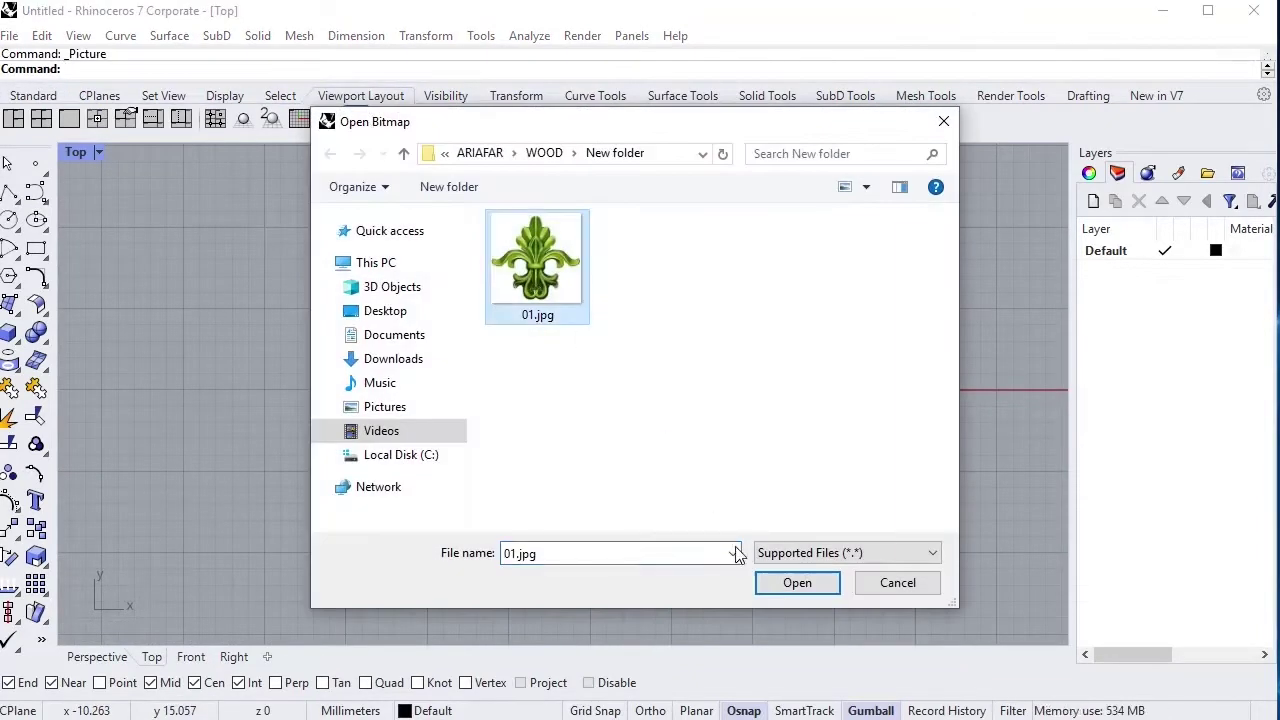
{"action": "left_click", "coordinate": [779, 580]}
{"action": "left_click", "coordinate": [590, 390]}
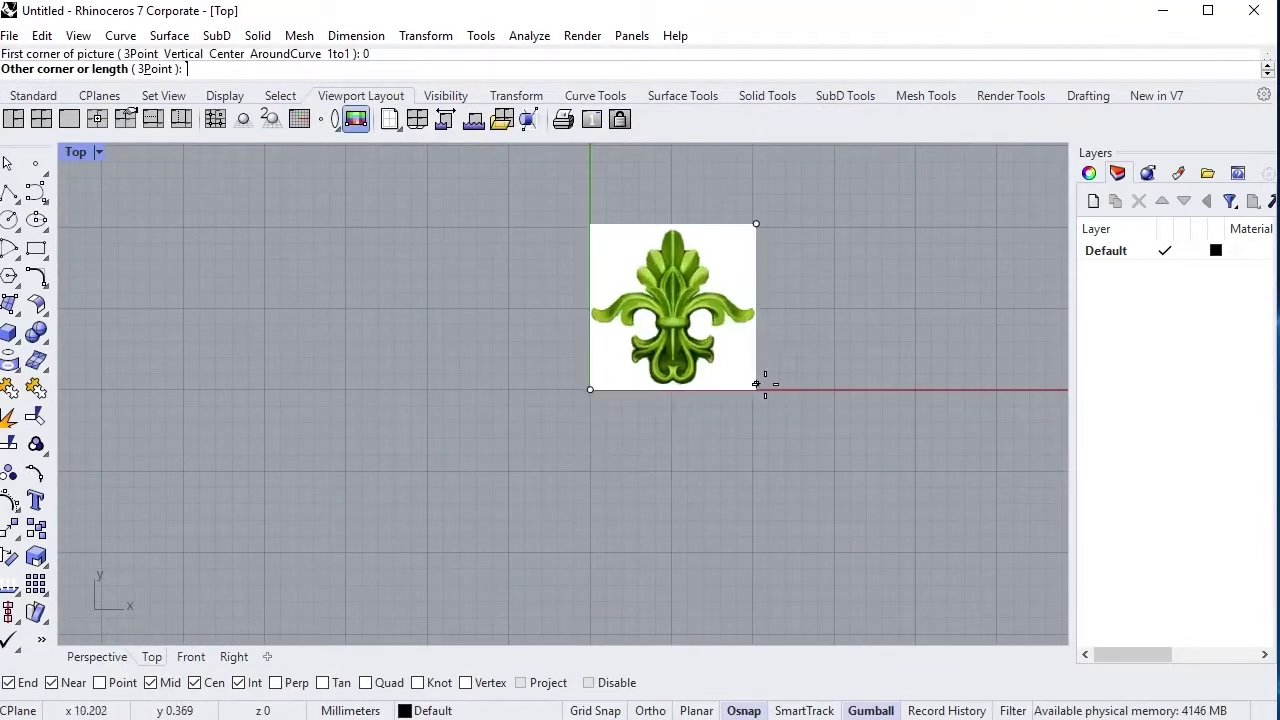
{"action": "left_click", "coordinate": [997, 374]}
Move the picture so the ornament's centre sits exactly on the origin.
{"action": "left_click", "coordinate": [918, 366]}
{"action": "right_click_drag", "start_coordinate": [882, 342], "coordinate": [724, 437]}
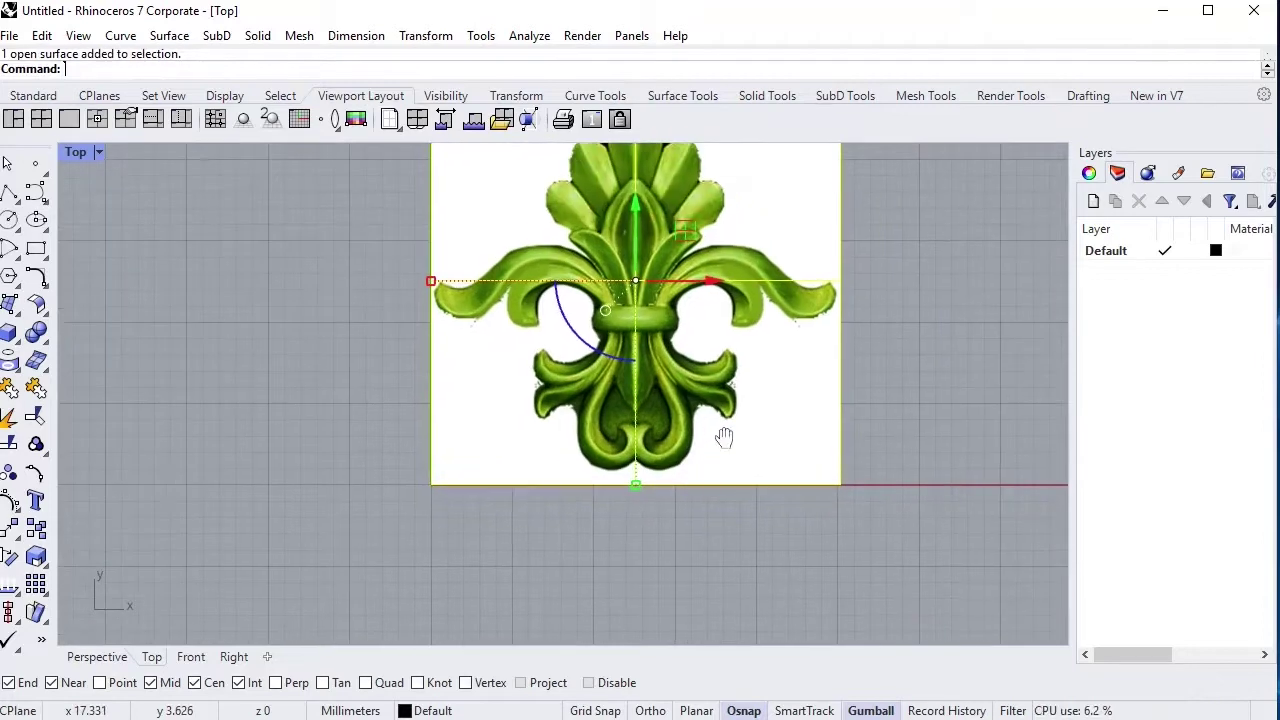
{"action": "left_click", "coordinate": [35, 527]}
{"action": "left_click", "coordinate": [636, 281]}
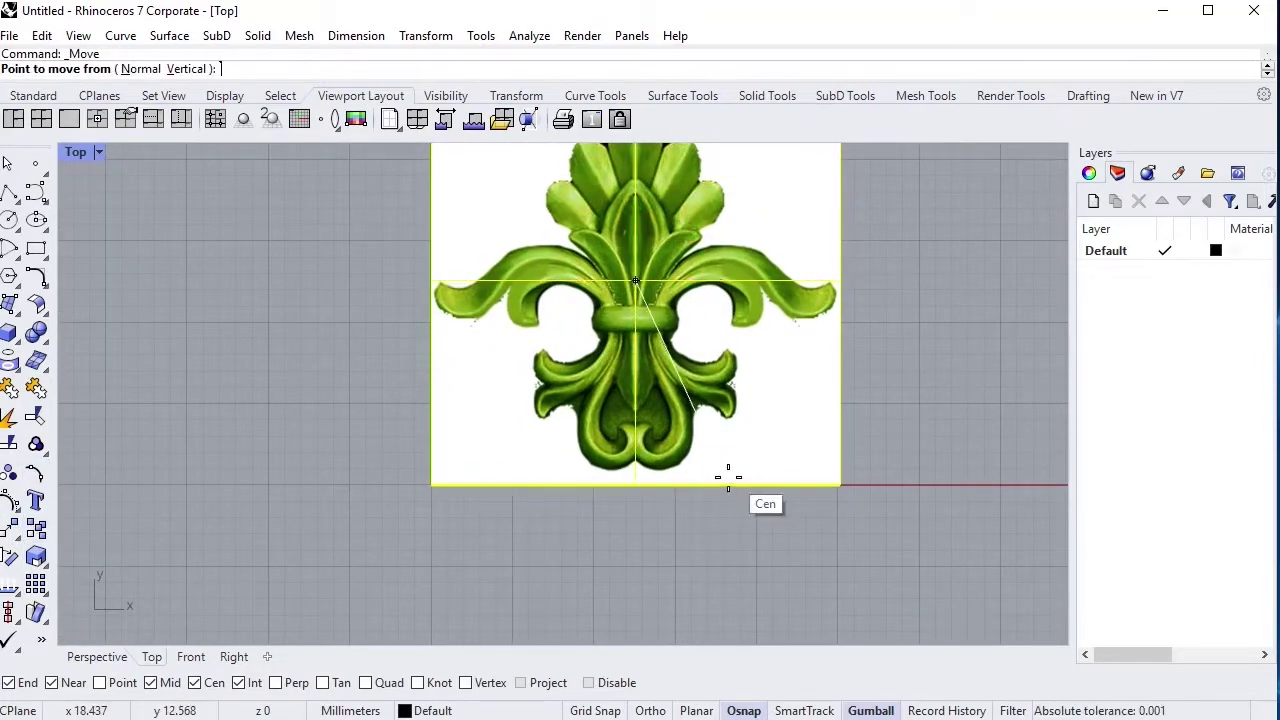
{"action": "type", "text": "0"}
{"action": "key", "text": "Return"}
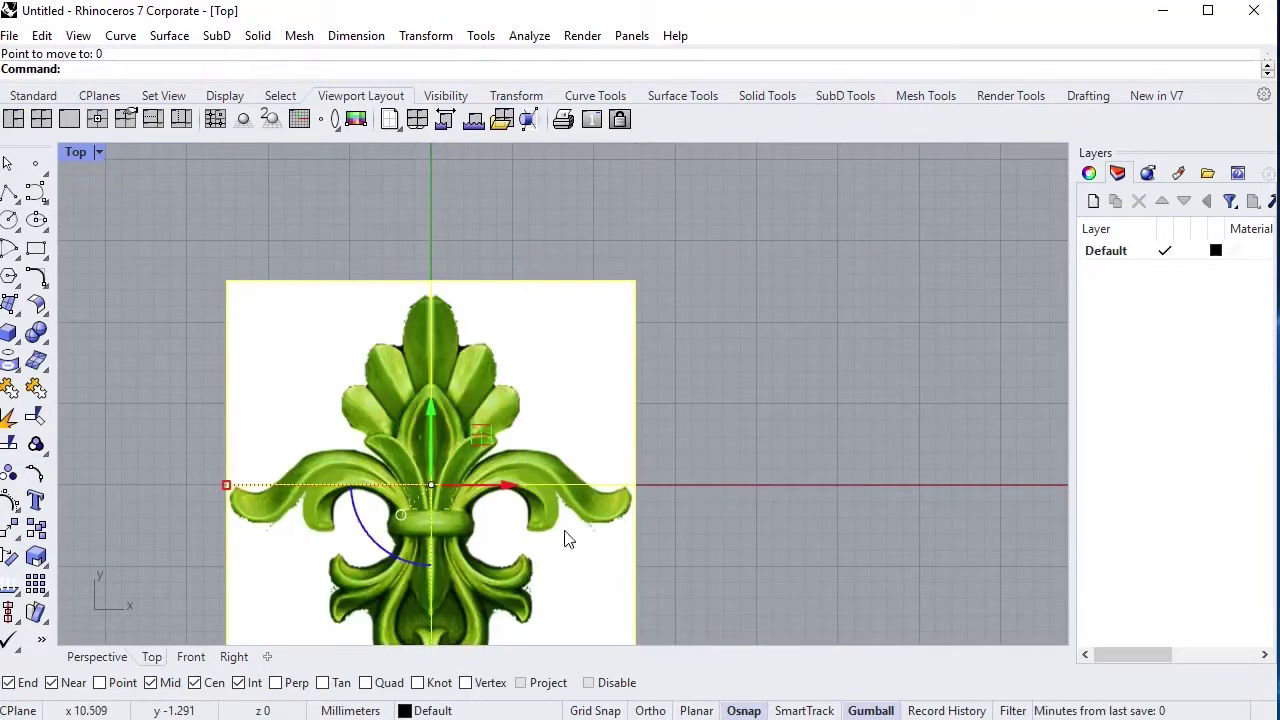
Lower the picture along the Z axis from the side view, then return to Top.
{"action": "left_click", "coordinate": [234, 657]}
{"action": "left_click_drag", "start_coordinate": [563, 334], "coordinate": [563, 414]}
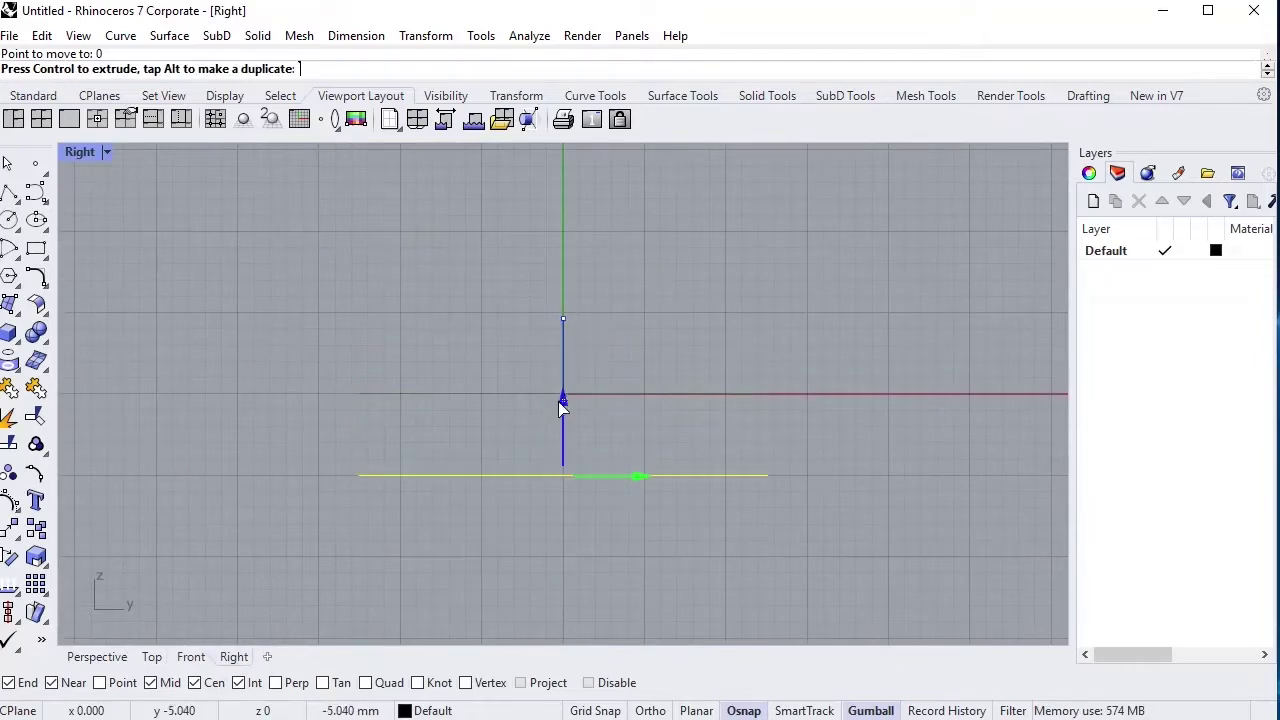
{"action": "left_click", "coordinate": [151, 657]}
{"action": "left_click", "coordinate": [1089, 174]}
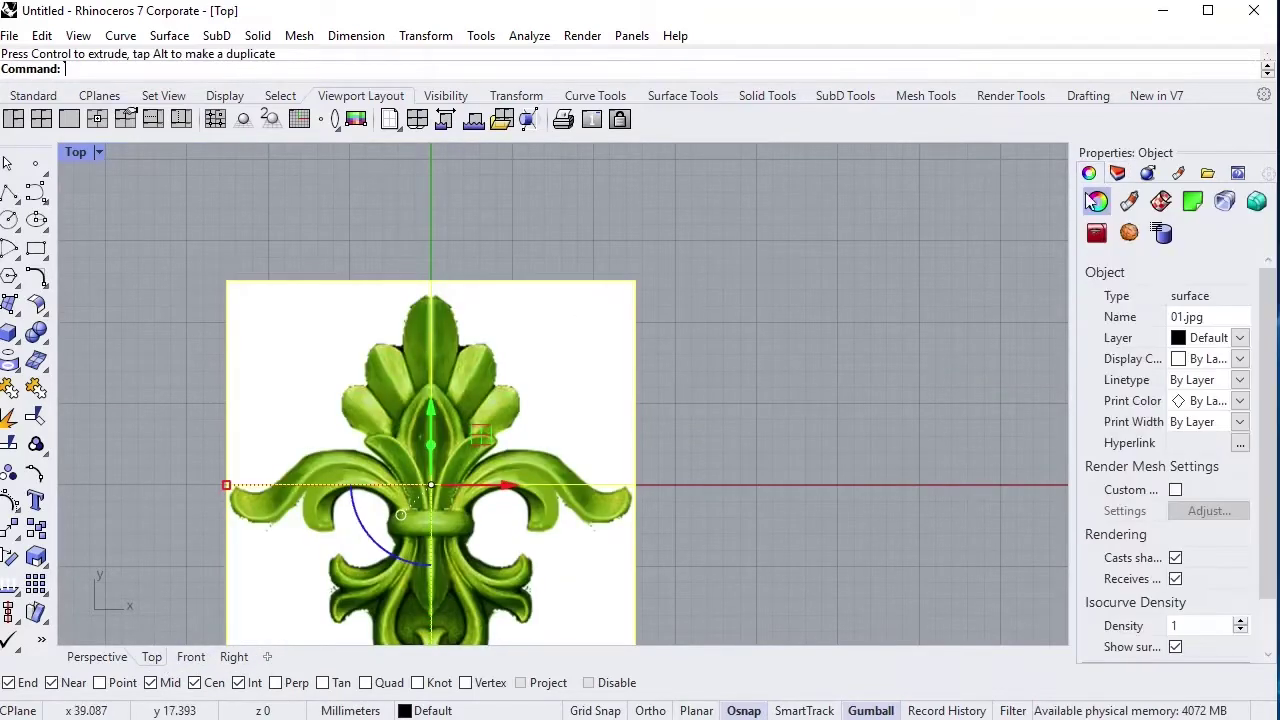
{"action": "right_click_drag", "start_coordinate": [568, 380], "coordinate": [594, 351]}
Add Layers 01–03 and put the picture on Layer 01.
{"action": "left_click", "coordinate": [1095, 201]}
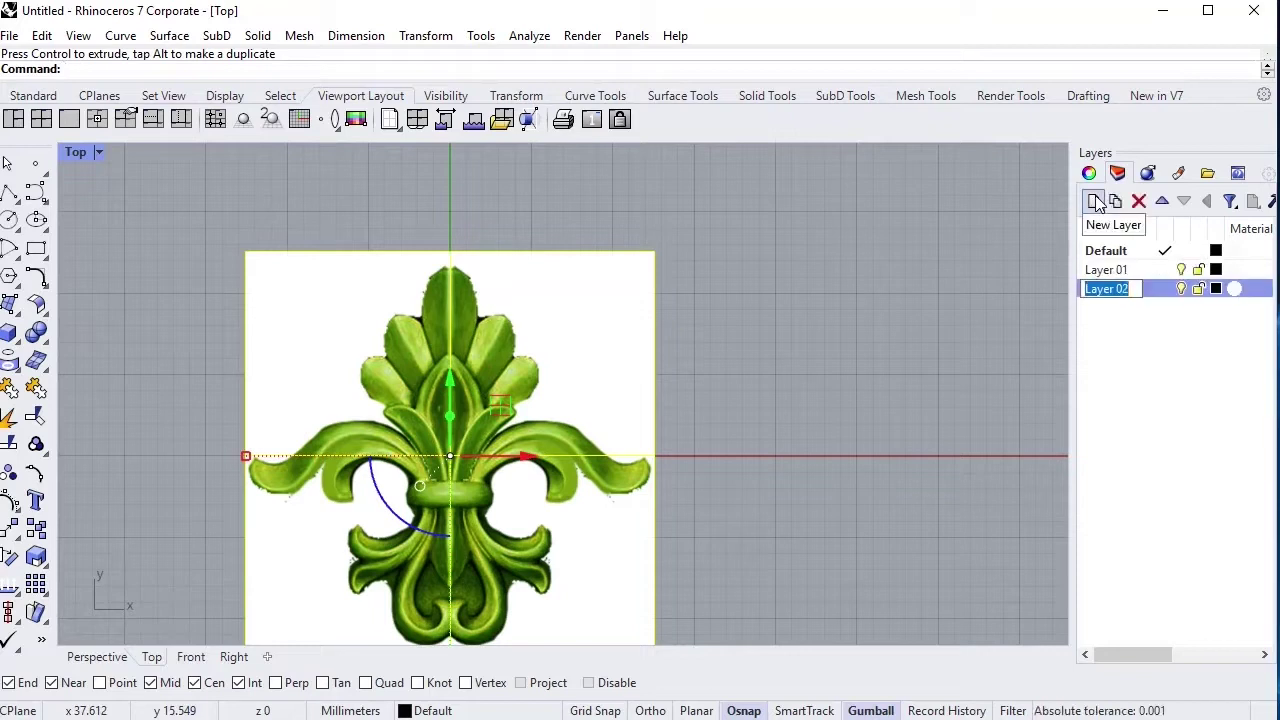
{"action": "left_click", "coordinate": [1095, 201]}
{"action": "left_click", "coordinate": [1089, 174]}
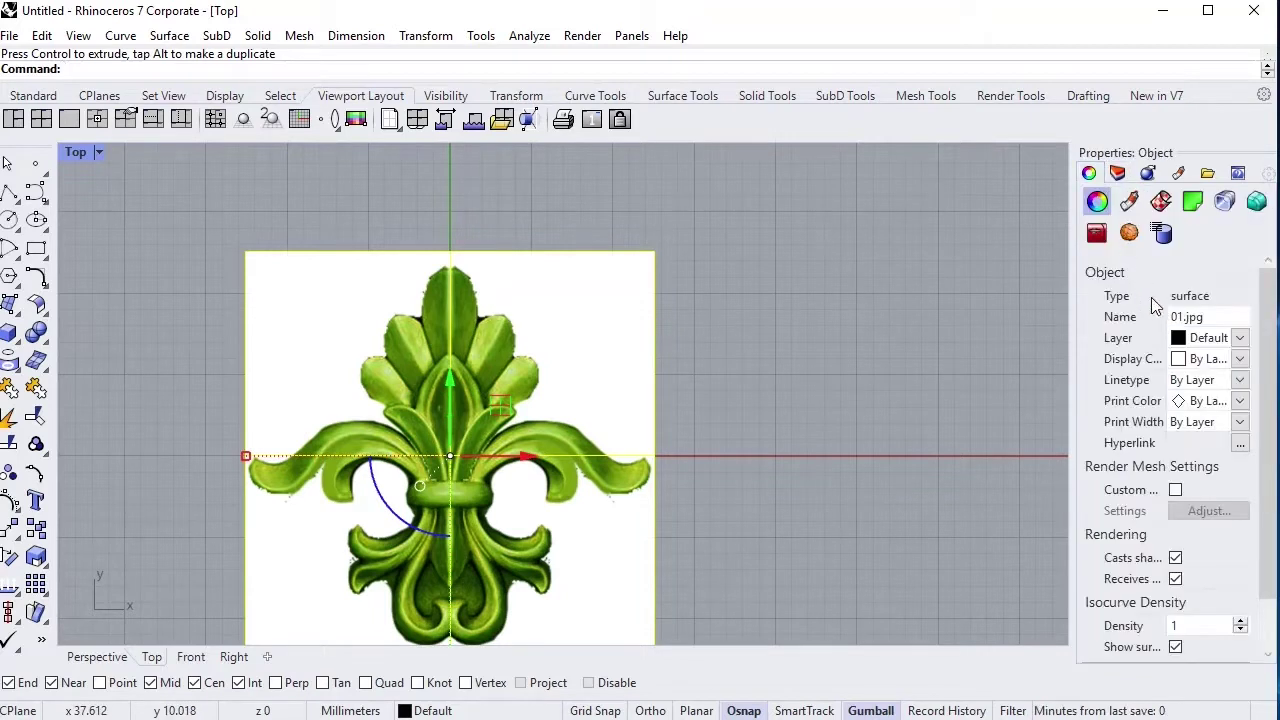
{"action": "left_click", "coordinate": [1200, 340]}
{"action": "left_click", "coordinate": [1205, 374]}
{"action": "left_click", "coordinate": [1117, 174]}
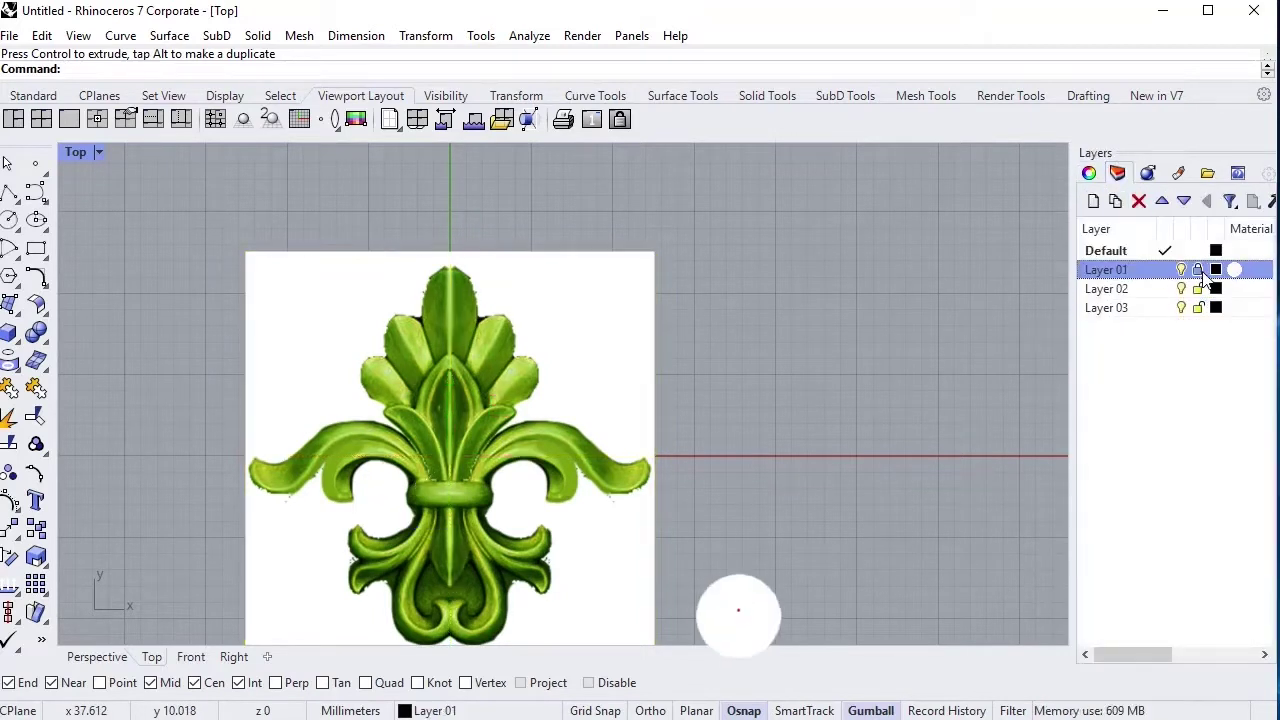
Colour Layer 02 red and Layer 03 blue, and make Layer 03 current.
{"action": "left_click", "coordinate": [1216, 288]}
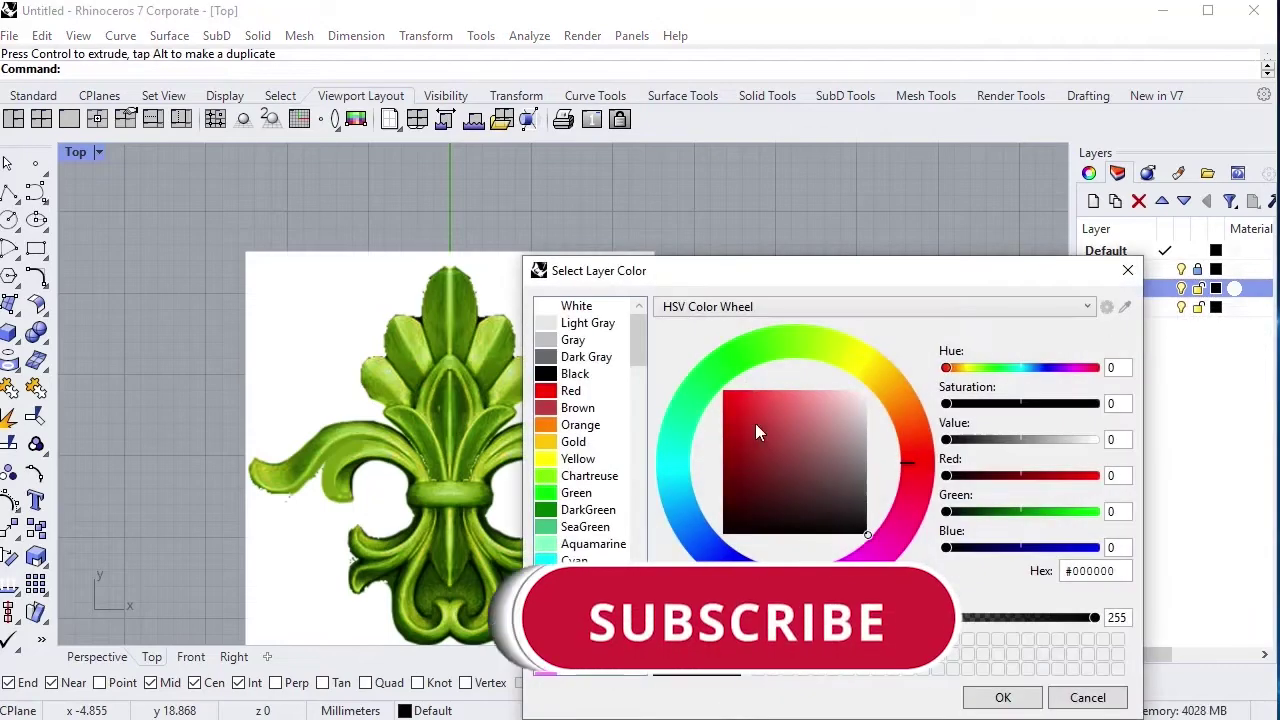
{"action": "left_click", "coordinate": [571, 391]}
{"action": "left_click", "coordinate": [1002, 697]}
{"action": "left_click", "coordinate": [1216, 308]}
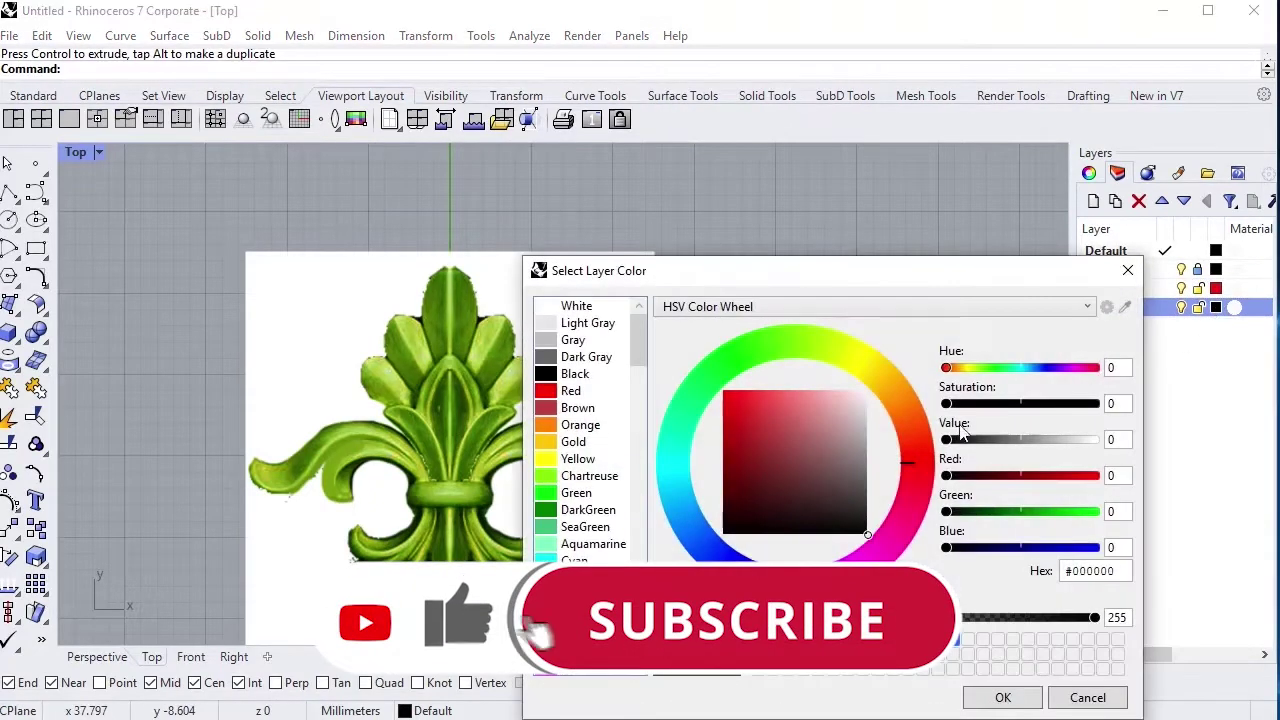
{"action": "left_click", "coordinate": [715, 530]}
{"action": "left_click", "coordinate": [1000, 696]}
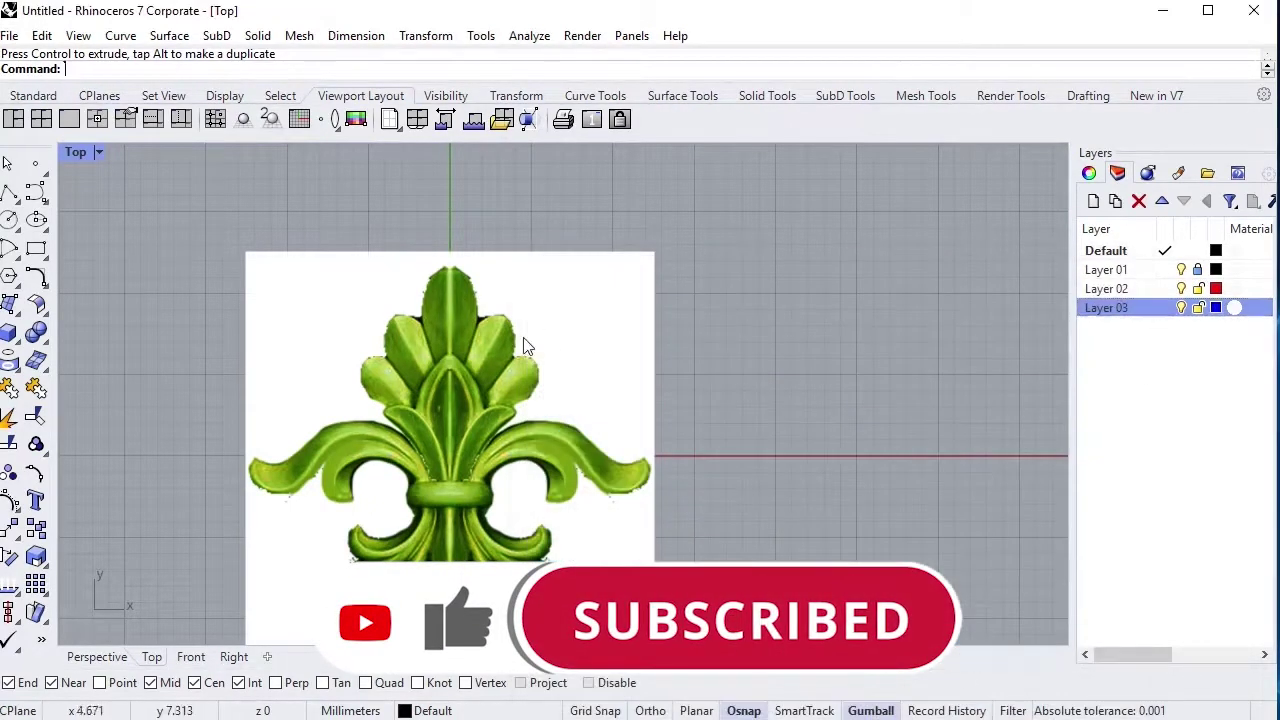
{"action": "scroll", "coordinate": [527, 345], "scroll_direction": "up", "scroll_amount": 3}
{"action": "scroll", "coordinate": [557, 251], "scroll_direction": "up", "scroll_amount": 3}
{"action": "scroll", "coordinate": [557, 251], "scroll_direction": "up", "scroll_amount": 2}
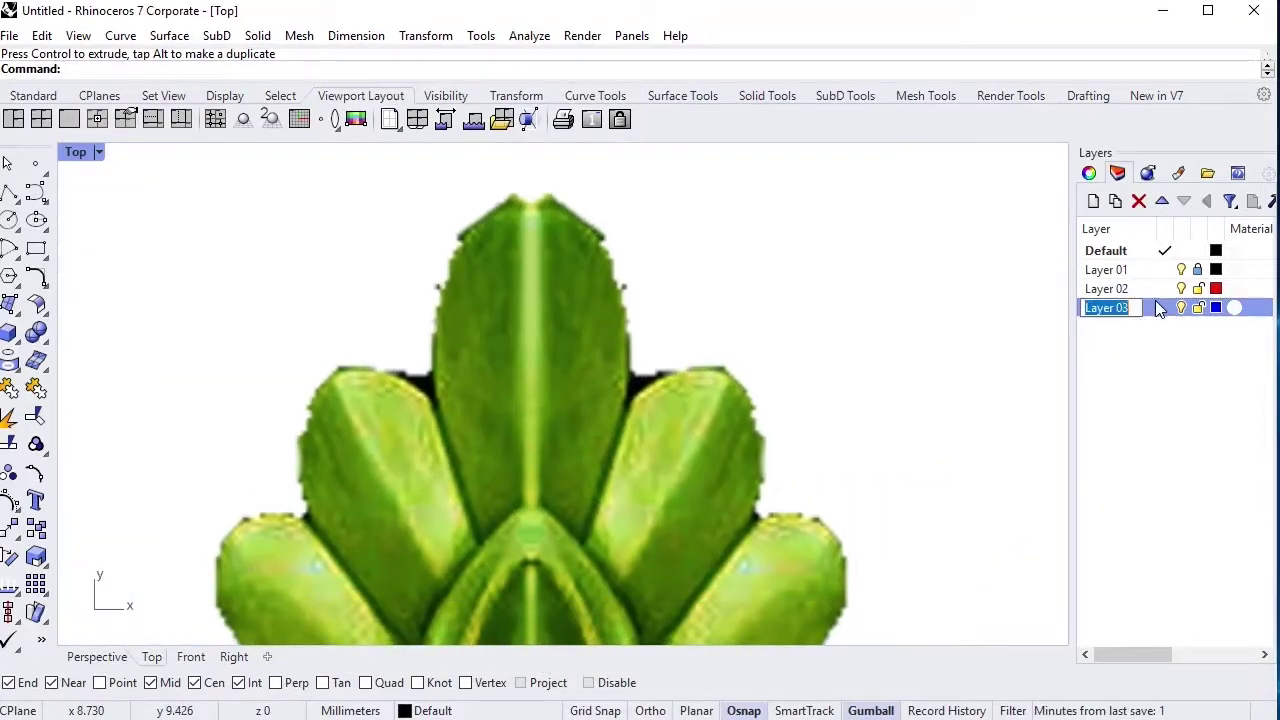
{"action": "left_click", "coordinate": [1160, 308]}
Draw a vertical interpolated centre line from the origin up to the ornament's top tip.
{"action": "left_click", "coordinate": [20, 192]}
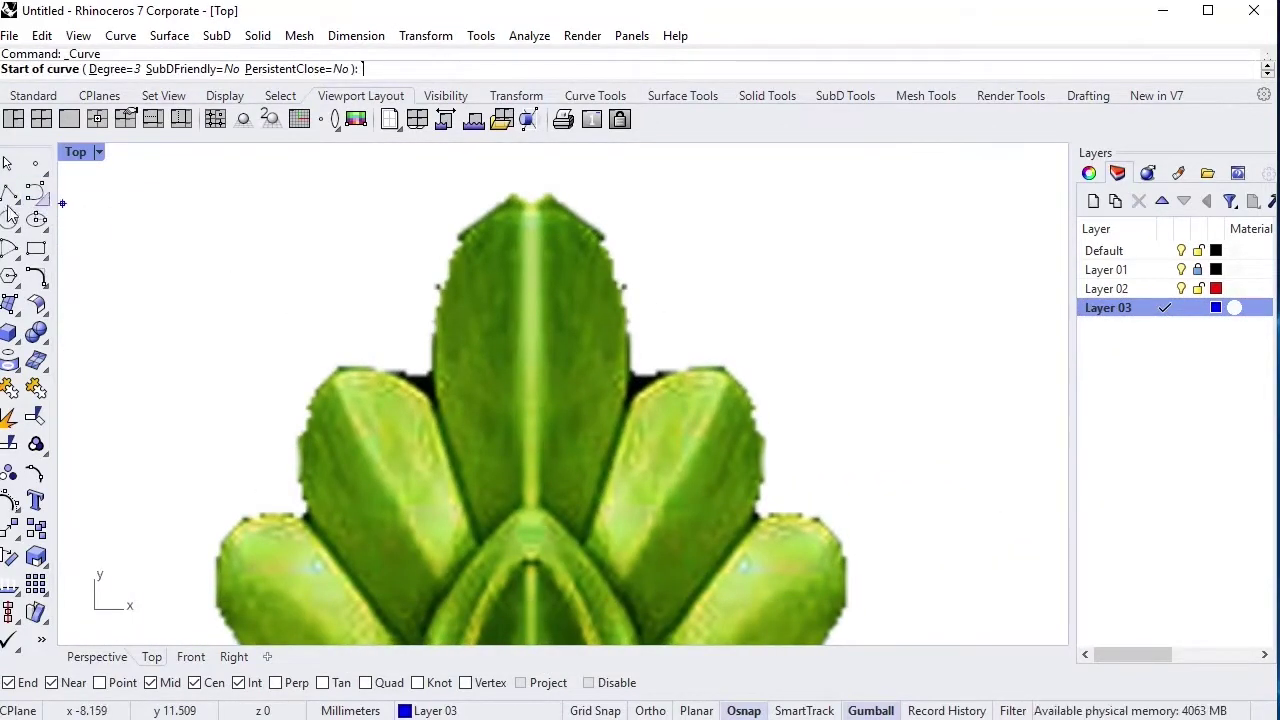
{"action": "left_click", "coordinate": [42, 207]}
{"action": "left_click", "coordinate": [64, 190]}
{"action": "type", "text": "0"}
{"action": "key", "text": "Return"}
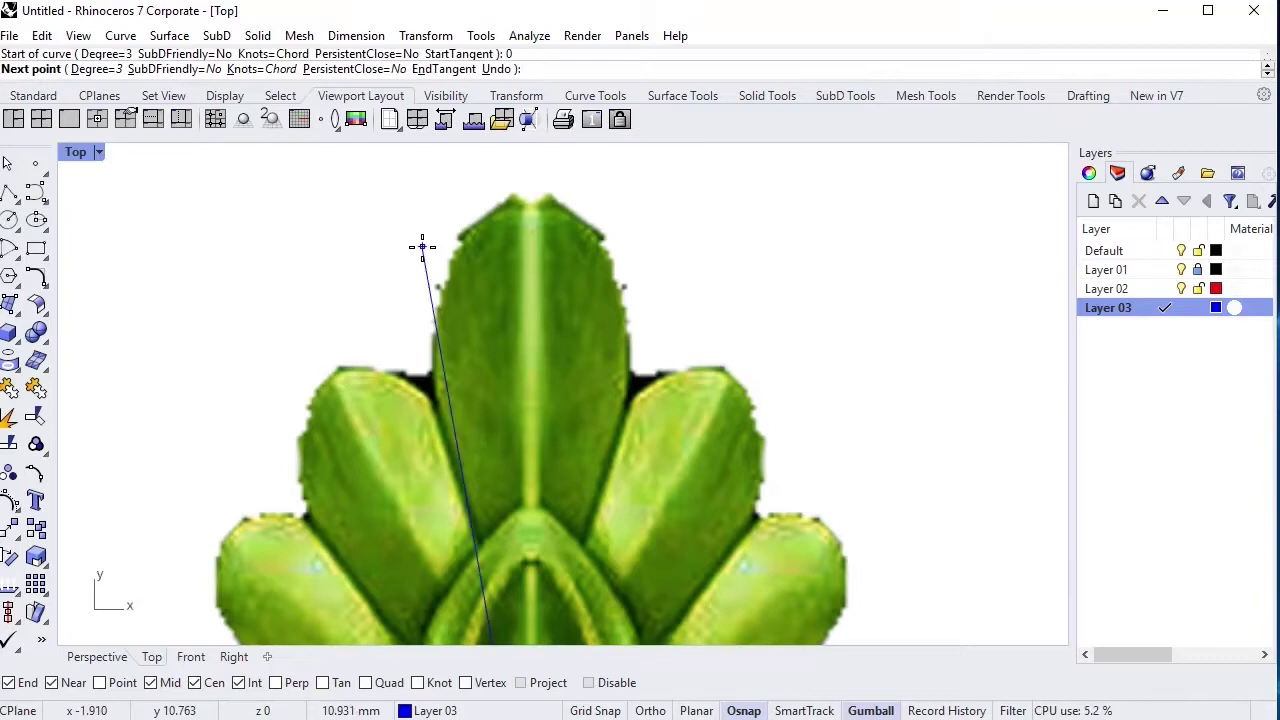
{"action": "left_click", "coordinate": [532, 163]}
{"action": "key", "text": "Return"}
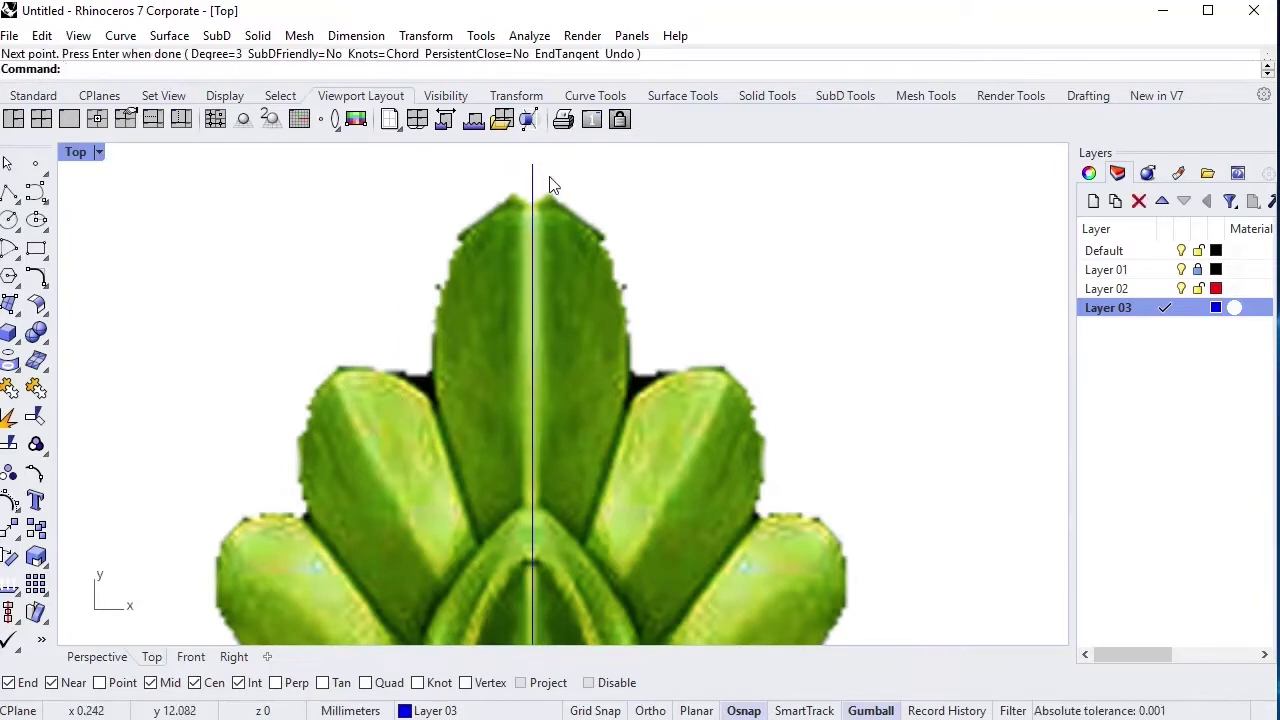
Trace the top leaf's right edge from the centre line's top down to its base.
{"action": "key", "text": "Return"}
{"action": "left_click", "coordinate": [532, 212]}
{"action": "left_click", "coordinate": [583, 226]}
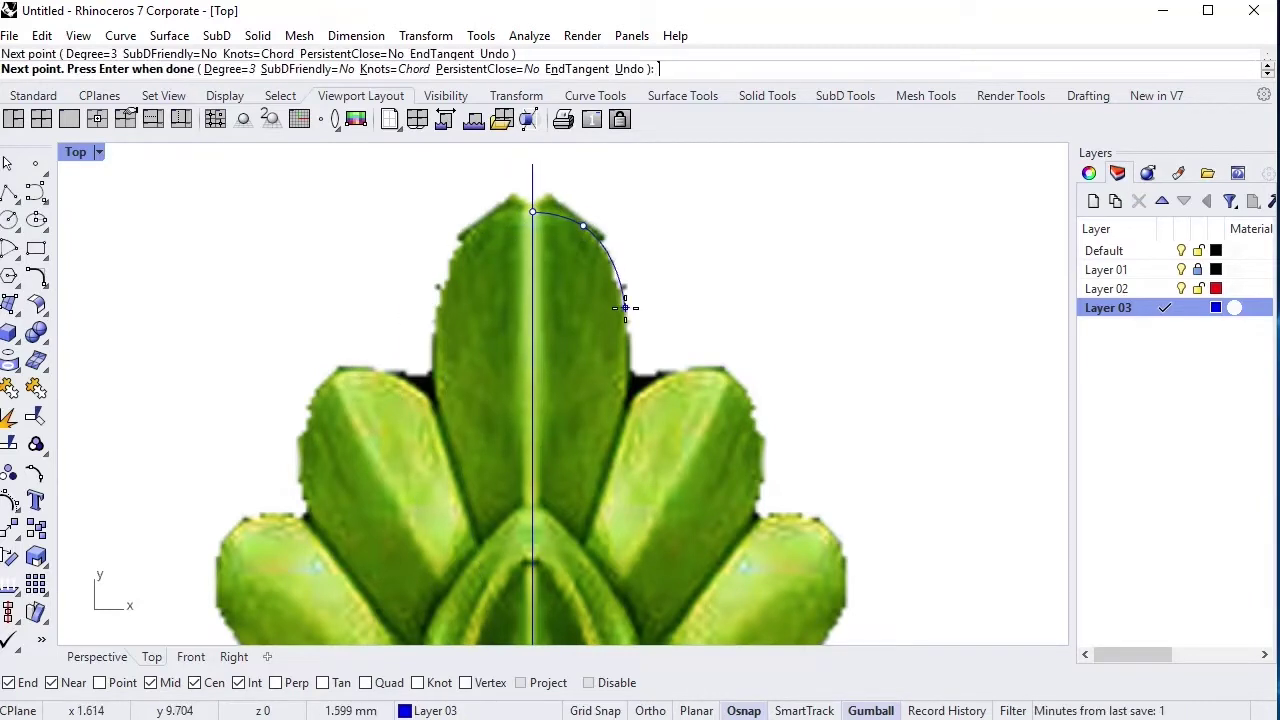
{"action": "left_click", "coordinate": [625, 307]}
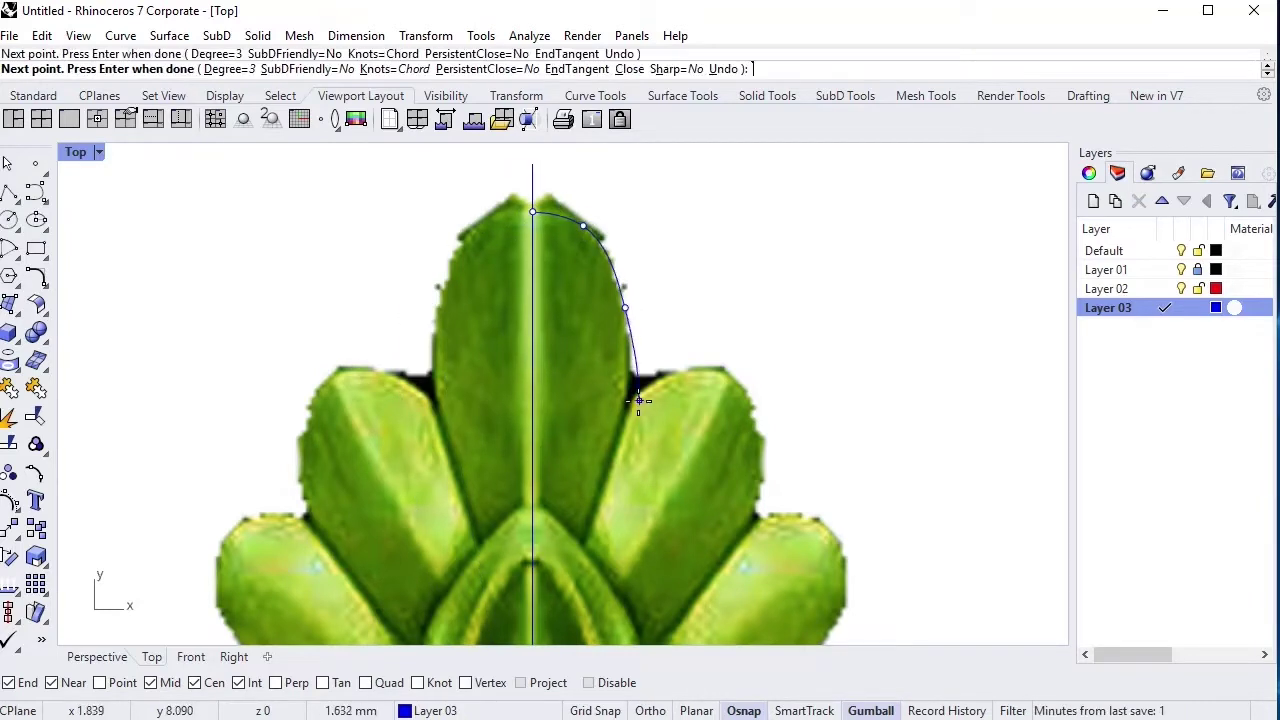
{"action": "left_click", "coordinate": [577, 567]}
{"action": "key", "text": "Return"}
Trace the side leaf's inner edge from the previous end up to its tip.
{"action": "right_click_drag", "start_coordinate": [577, 567], "coordinate": [540, 530]}
{"action": "key", "text": "Return"}
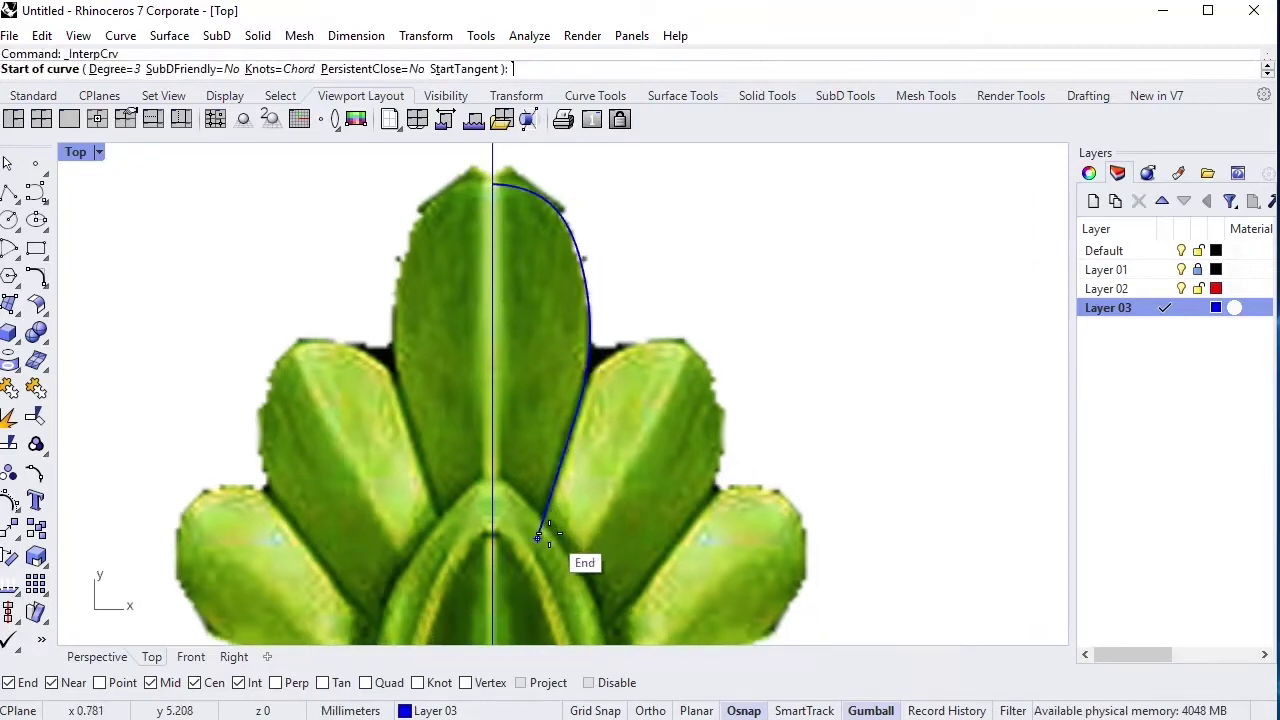
{"action": "left_click", "coordinate": [536, 540]}
{"action": "left_click", "coordinate": [553, 486]}
{"action": "left_click", "coordinate": [585, 390]}
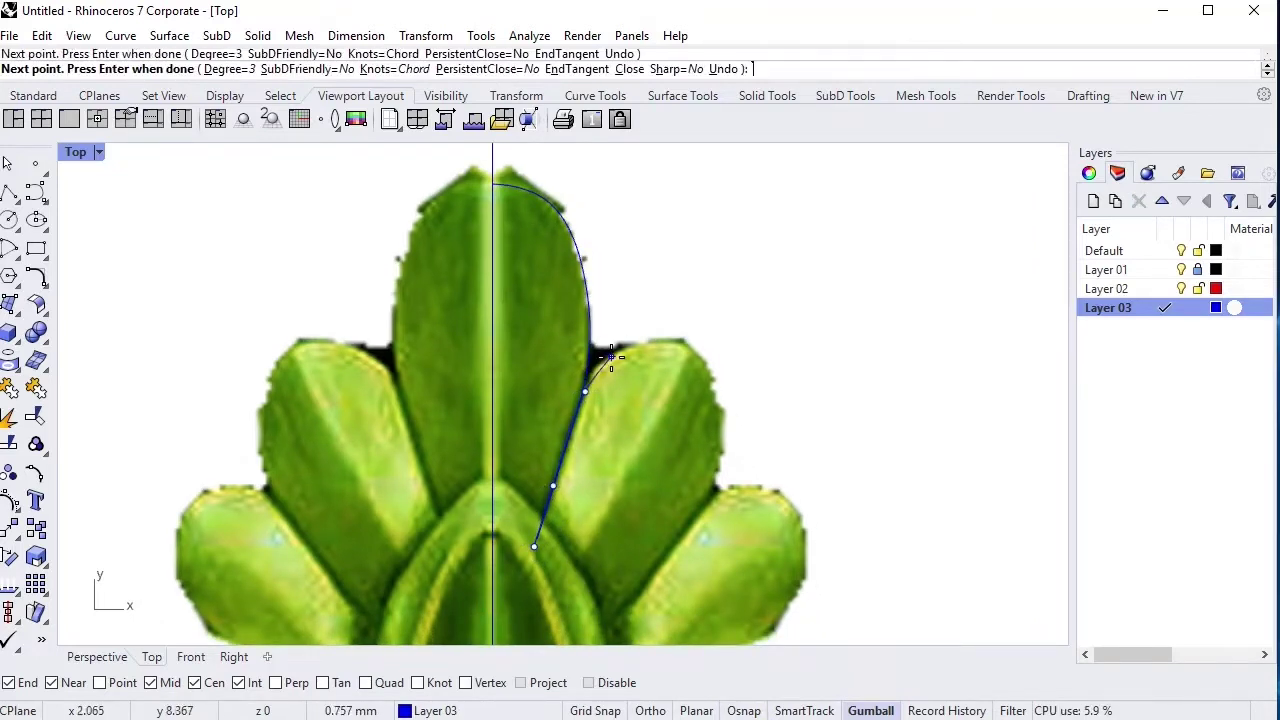
{"action": "left_click", "coordinate": [700, 353]}
{"action": "key", "text": "Return"}
{"action": "key", "text": "Return"}
Trace the side leaf's outer edge from its tip down to its lower edge.
{"action": "left_click", "coordinate": [700, 353]}
{"action": "left_click", "coordinate": [721, 416]}
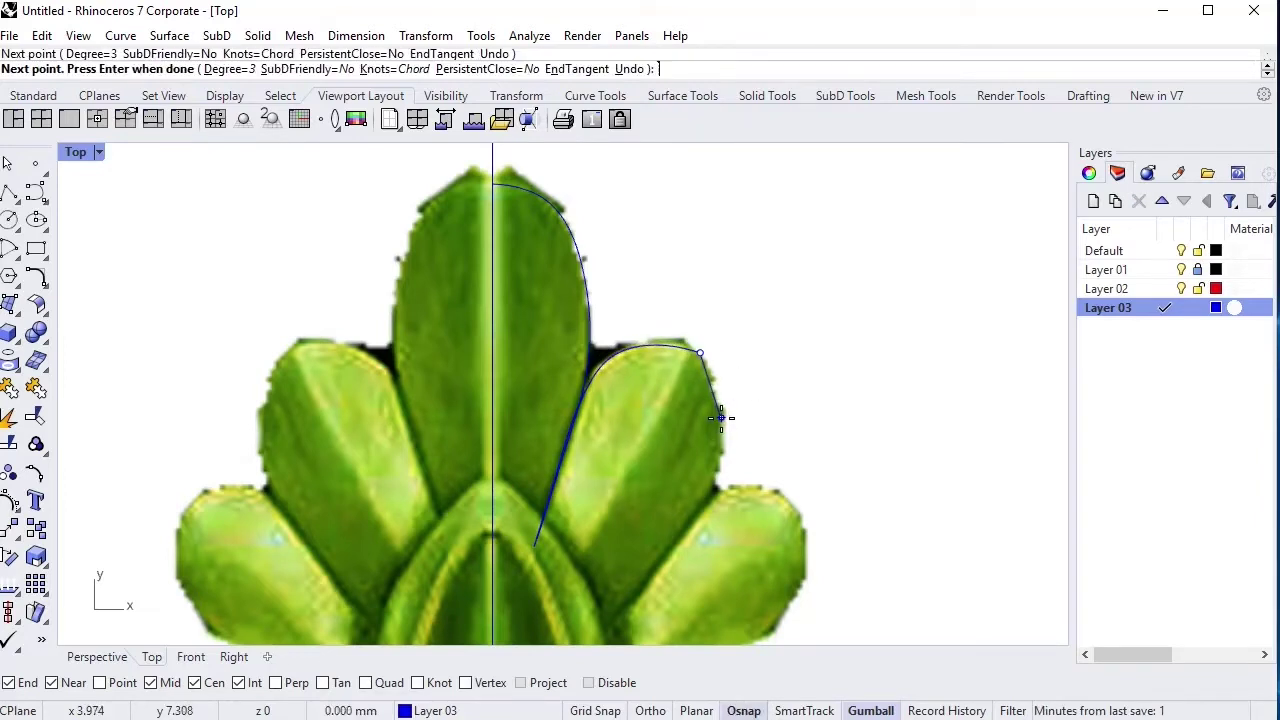
{"action": "left_click", "coordinate": [708, 481]}
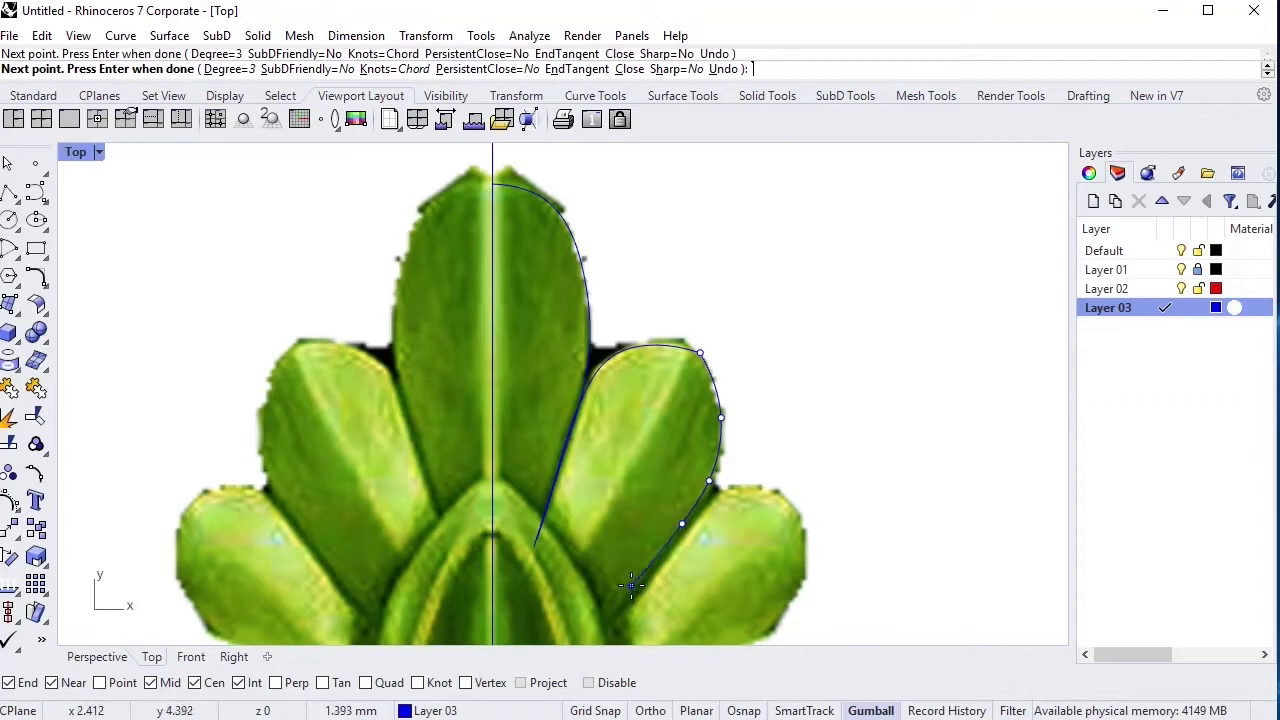
{"action": "scroll", "coordinate": [638, 430], "scroll_direction": "down", "scroll_amount": 5}
{"action": "scroll", "coordinate": [620, 460], "scroll_direction": "up", "scroll_amount": 3}
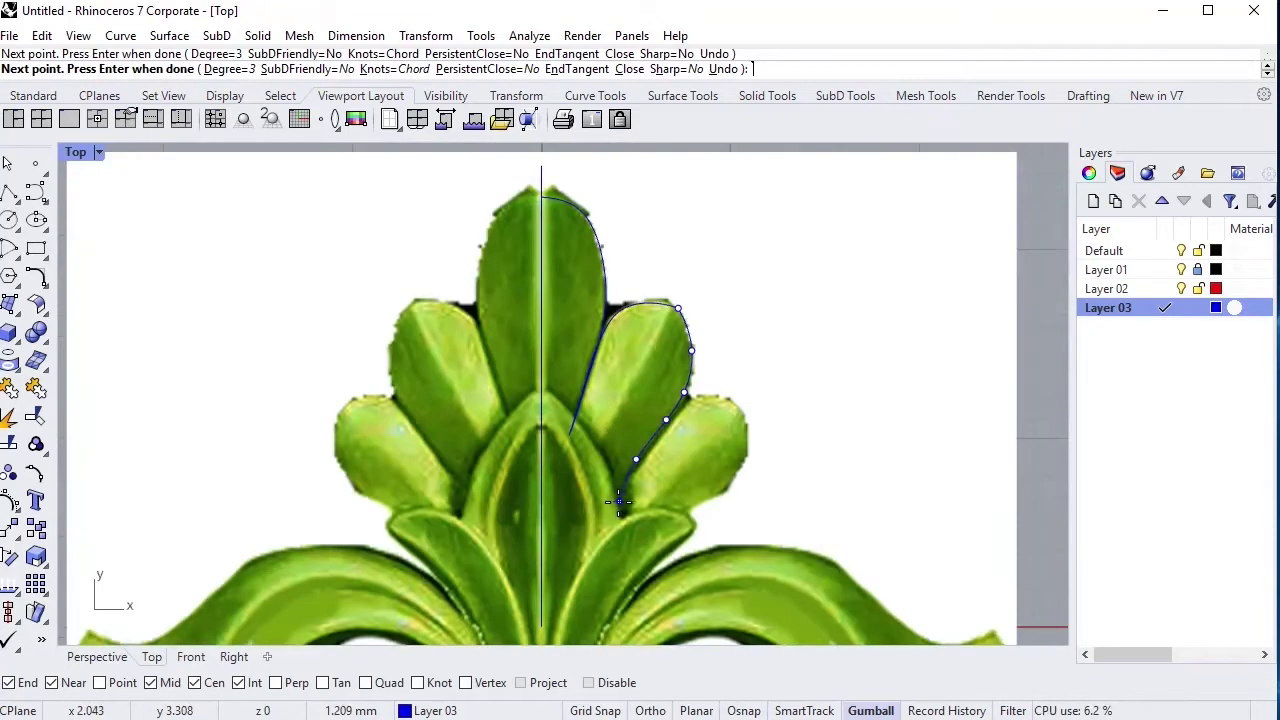
{"action": "scroll", "coordinate": [605, 490], "scroll_direction": "up", "scroll_amount": 2}
{"action": "scroll", "coordinate": [598, 499], "scroll_direction": "up", "scroll_amount": 2}
{"action": "left_click", "coordinate": [598, 499]}
{"action": "key", "text": "Return"}
{"action": "key", "text": "Return"}
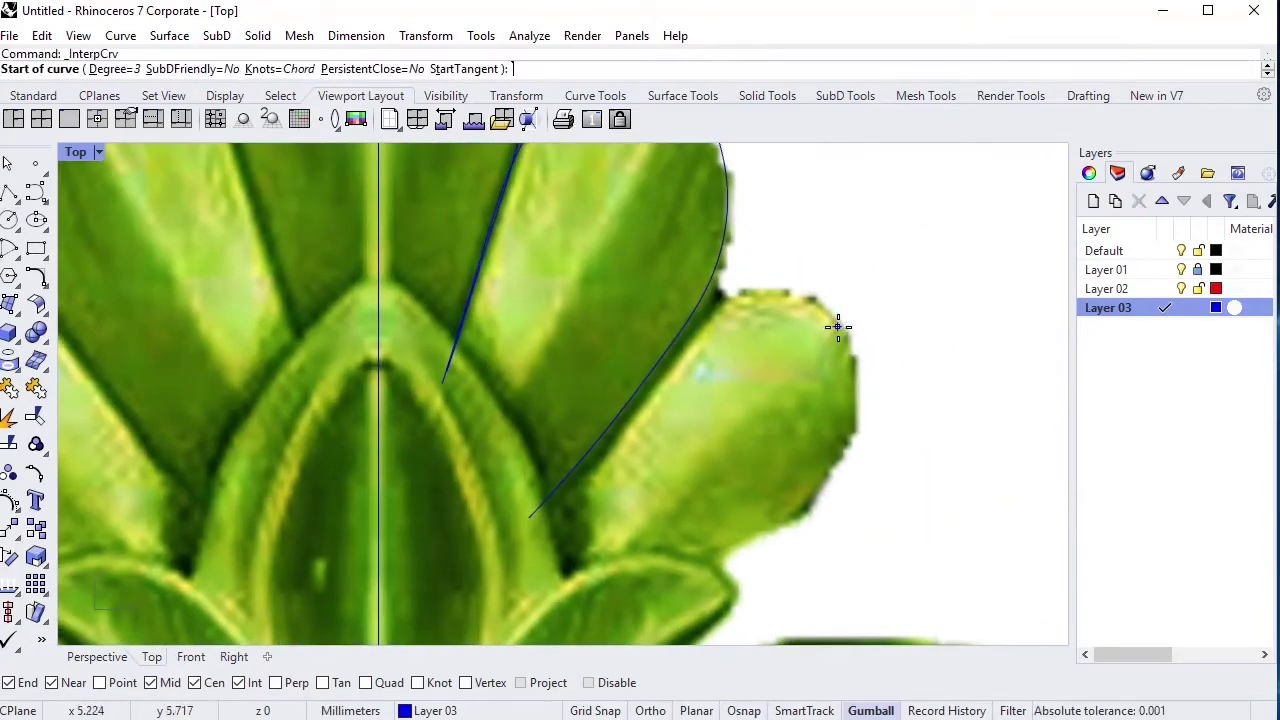
Trace a curve from the next leaf's tip along its inner edge down to the base.
{"action": "left_click", "coordinate": [840, 329]}
{"action": "left_click", "coordinate": [815, 303]}
{"action": "key", "text": "ctrl+z"}
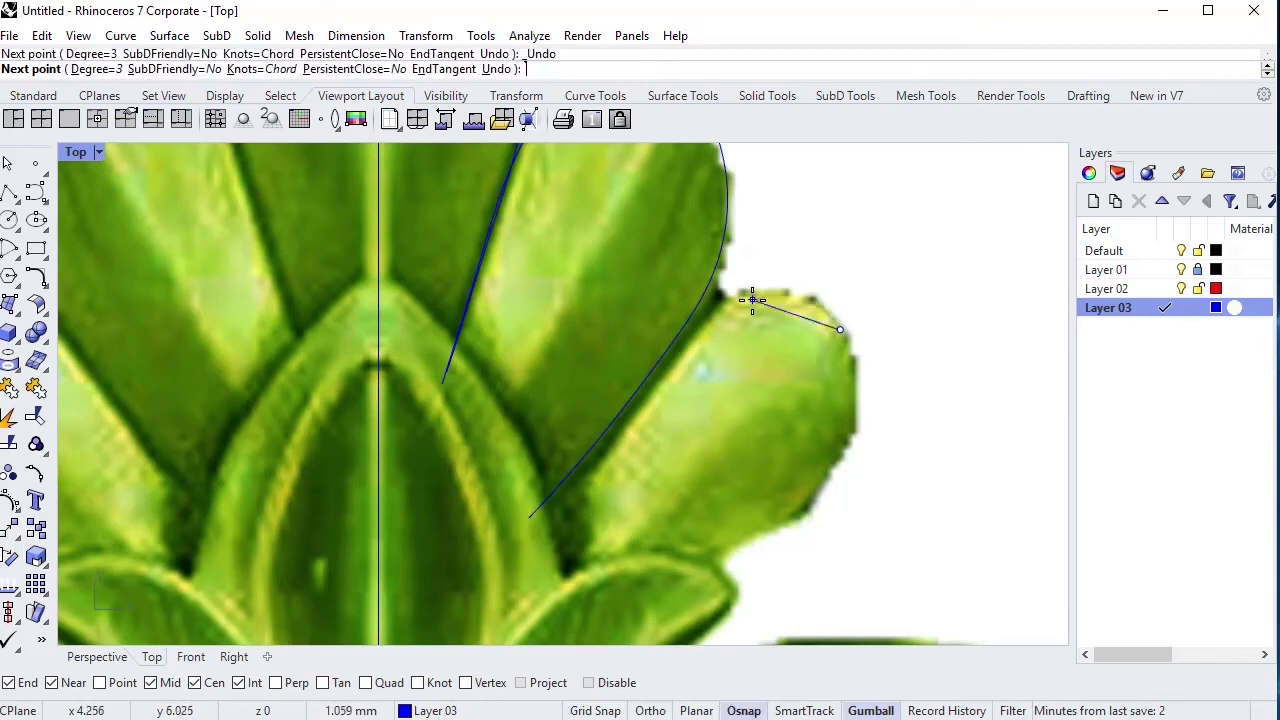
{"action": "key", "text": "ctrl+z"}
{"action": "left_click", "coordinate": [842, 321]}
{"action": "left_click", "coordinate": [782, 297]}
{"action": "left_click", "coordinate": [695, 331]}
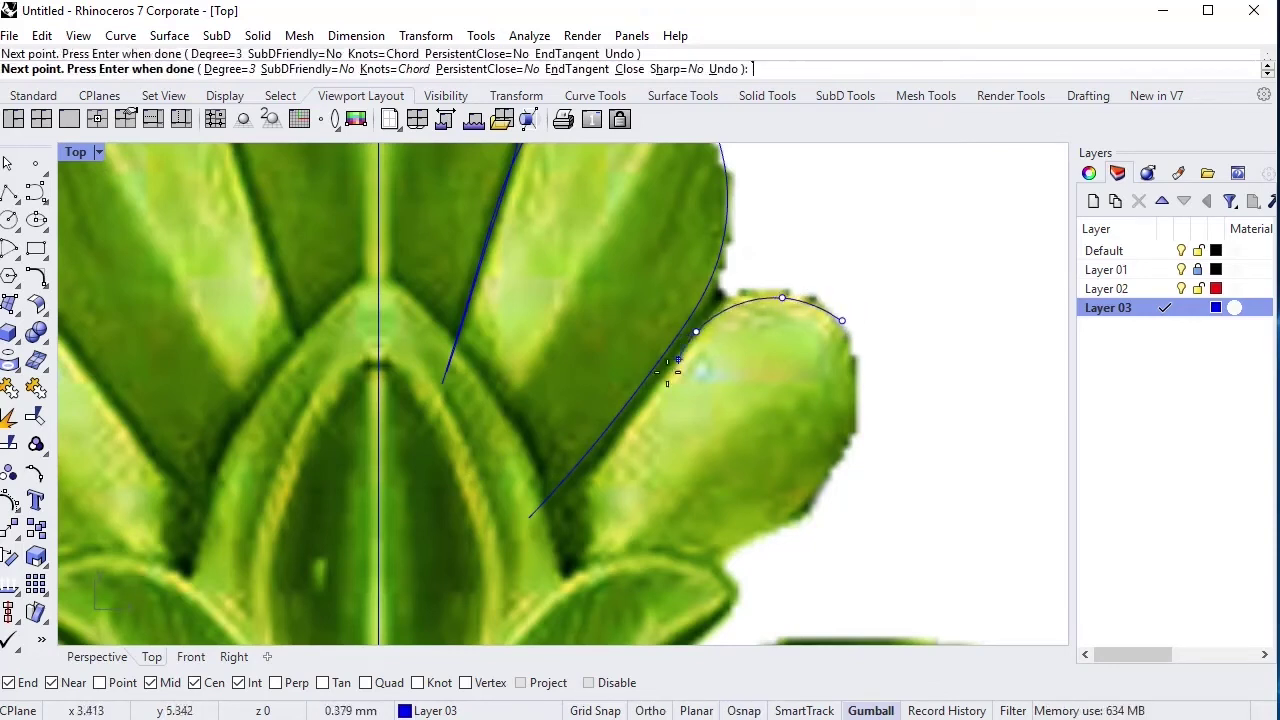
{"action": "left_click", "coordinate": [505, 537]}
{"action": "key", "text": "Return"}
Trace the leaf's outer edge down toward the central band.
{"action": "right_click_drag", "start_coordinate": [794, 358], "coordinate": [761, 284]}
{"action": "left_click", "coordinate": [809, 247]}
{"action": "left_click", "coordinate": [825, 291]}
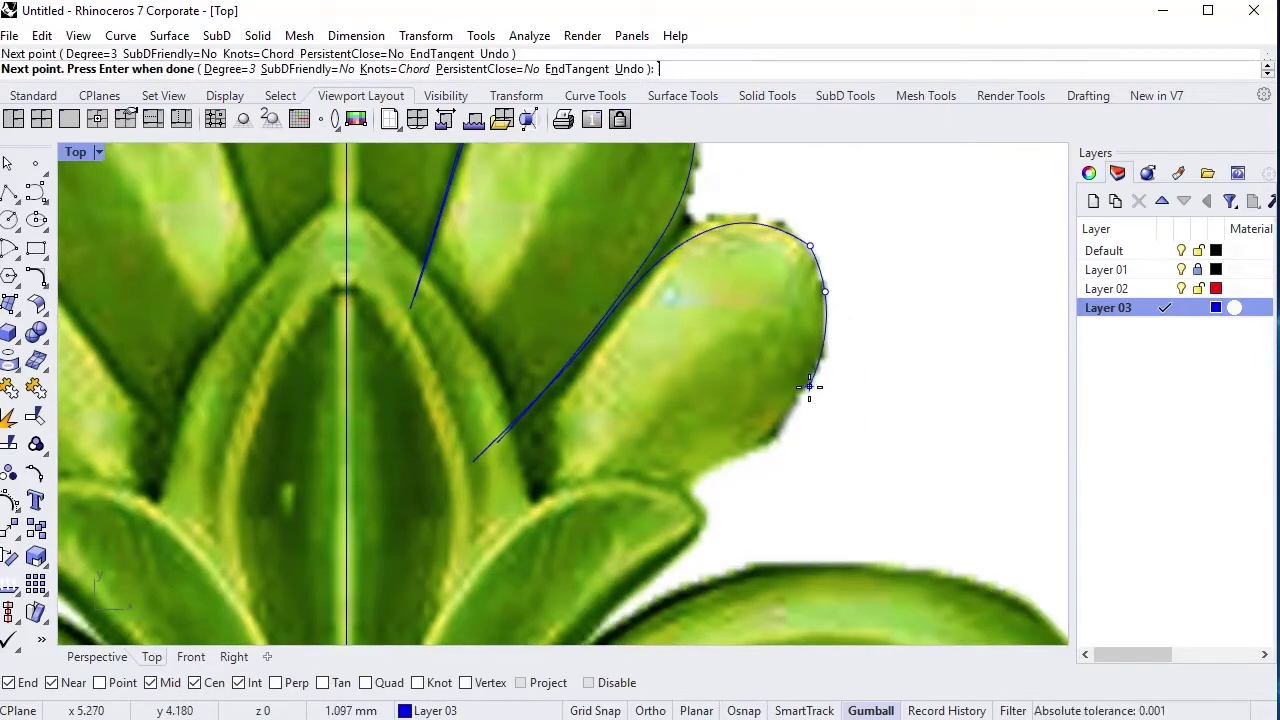
{"action": "left_click", "coordinate": [809, 386]}
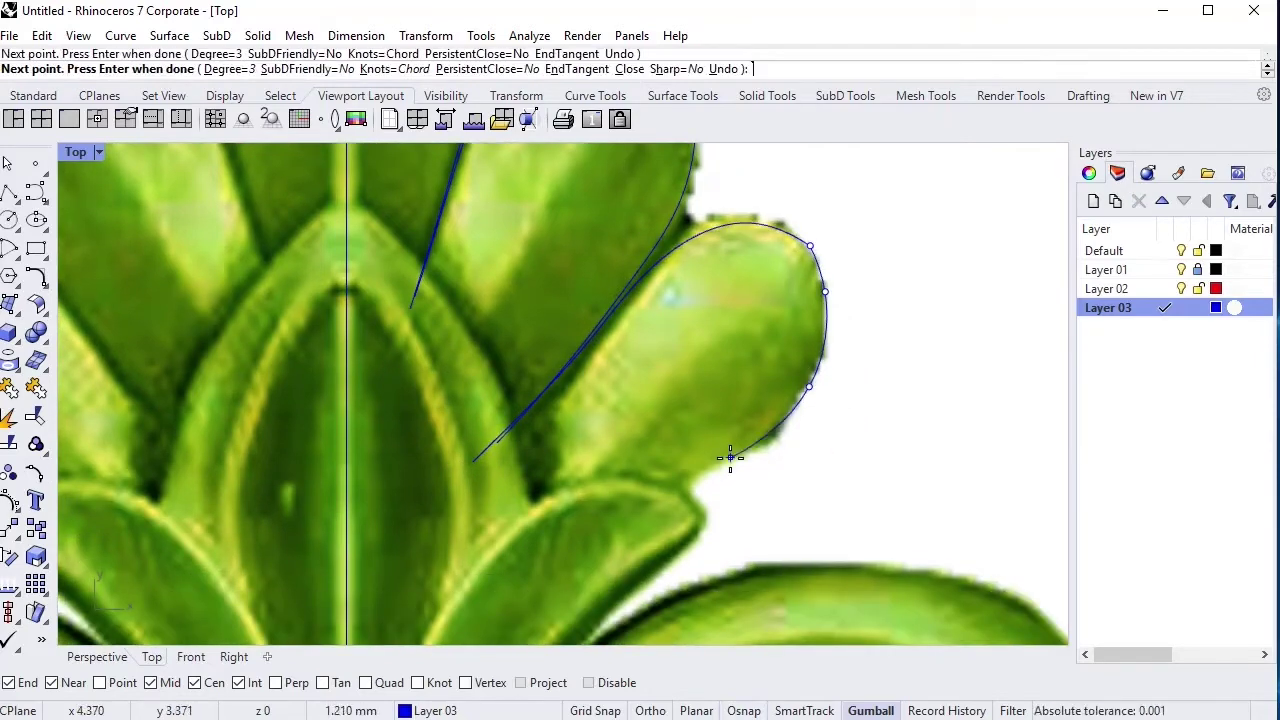
{"action": "left_click", "coordinate": [533, 585]}
{"action": "key", "text": "Return"}
Draw another leaf-edge curve running from the right leaf down to the band.
{"action": "scroll", "coordinate": [675, 414], "scroll_direction": "down", "scroll_amount": 3}
{"action": "scroll", "coordinate": [675, 414], "scroll_direction": "down", "scroll_amount": 3}
{"action": "mouse_move", "coordinate": [586, 443]}
{"action": "right_mouse_down"}
{"action": "mouse_move", "coordinate": [607, 376]}
{"action": "mouse_move", "coordinate": [572, 230]}
{"action": "mouse_move", "coordinate": [586, 634]}
{"action": "right_mouse_up"}
{"action": "scroll", "coordinate": [606, 376], "scroll_direction": "up", "scroll_amount": 5}
{"action": "scroll", "coordinate": [561, 425], "scroll_direction": "down", "scroll_amount": 2}
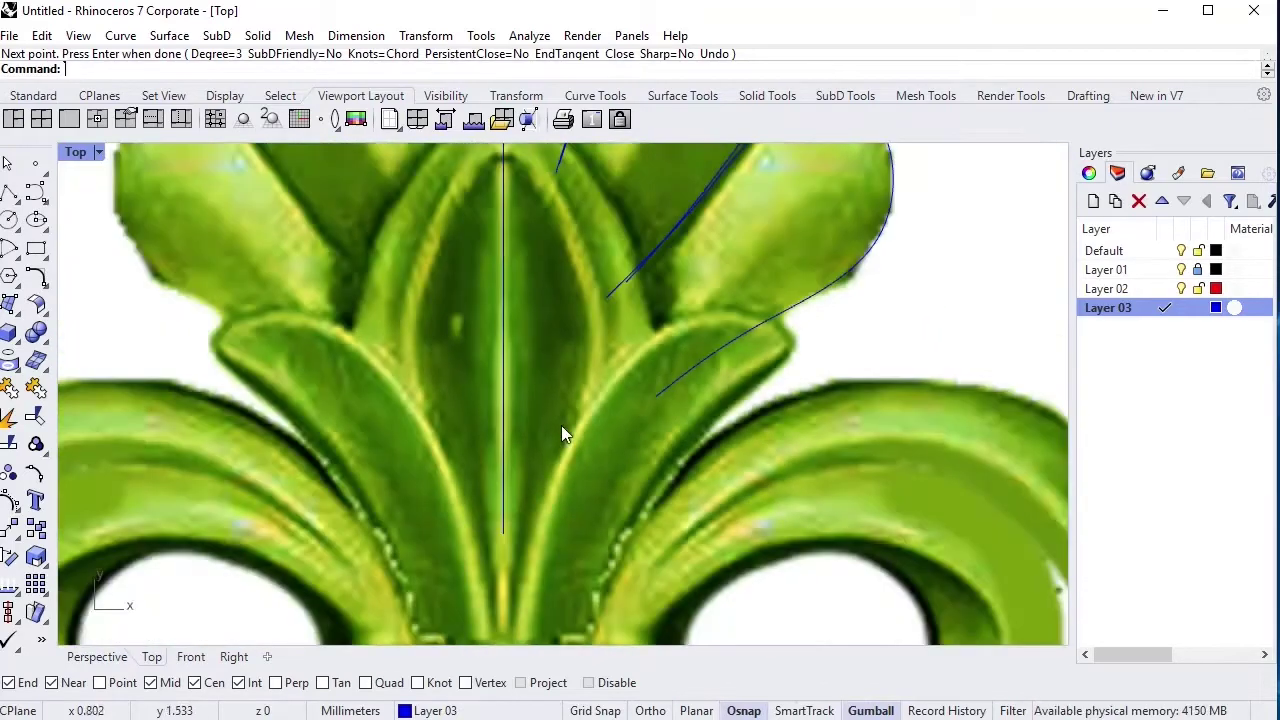
{"action": "right_click_drag", "start_coordinate": [561, 425], "coordinate": [539, 415]}
{"action": "key", "text": "Return"}
{"action": "left_click", "coordinate": [769, 333]}
{"action": "left_click", "coordinate": [734, 308]}
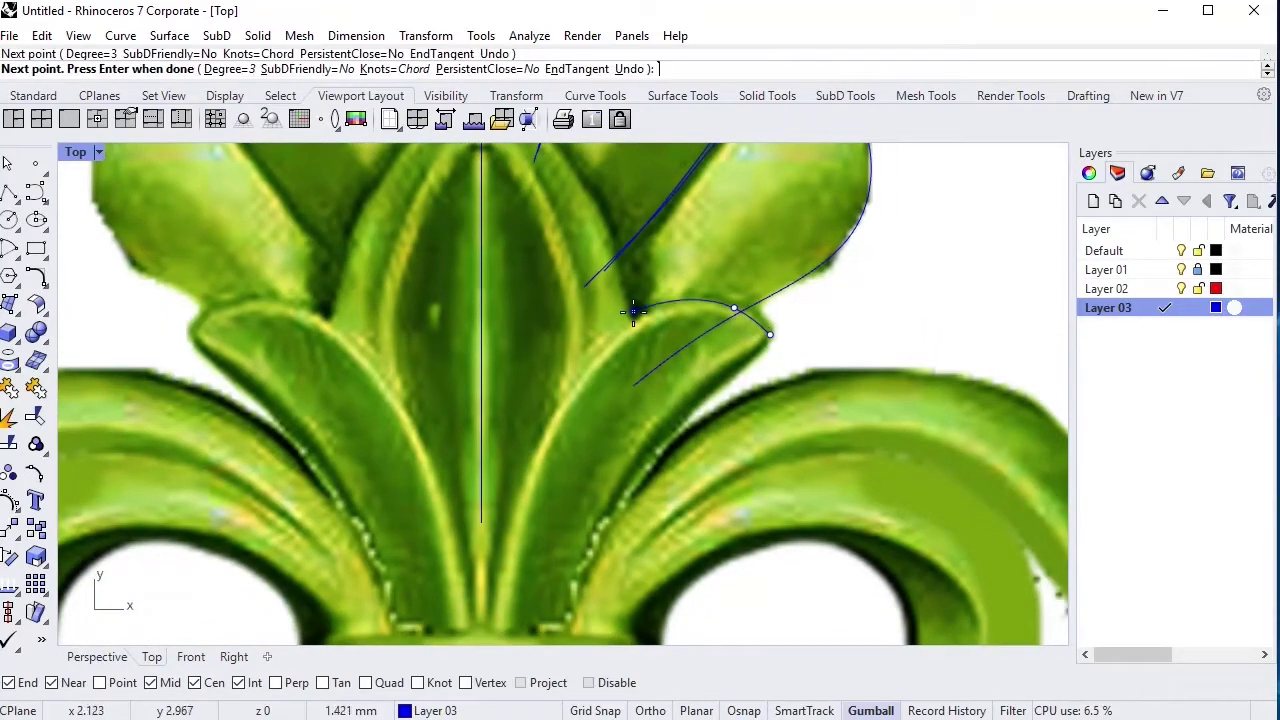
{"action": "left_click", "coordinate": [633, 311]}
{"action": "left_click", "coordinate": [543, 437]}
{"action": "right_click_drag", "start_coordinate": [500, 578], "coordinate": [585, 355]}
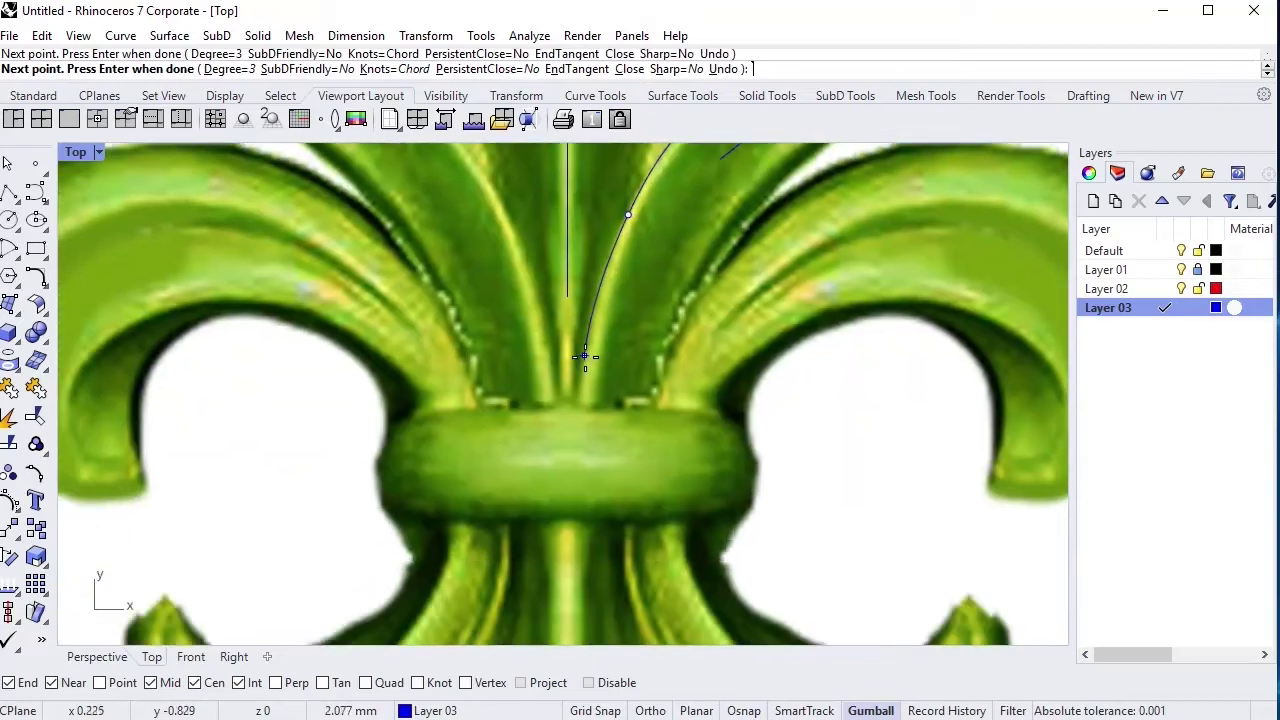
{"action": "left_click", "coordinate": [569, 470]}
{"action": "key", "text": "Return"}
Trace a curve from the leaf tip along its inner edge.
{"action": "right_click_drag", "start_coordinate": [706, 371], "coordinate": [540, 572]}
{"action": "key", "text": "Return"}
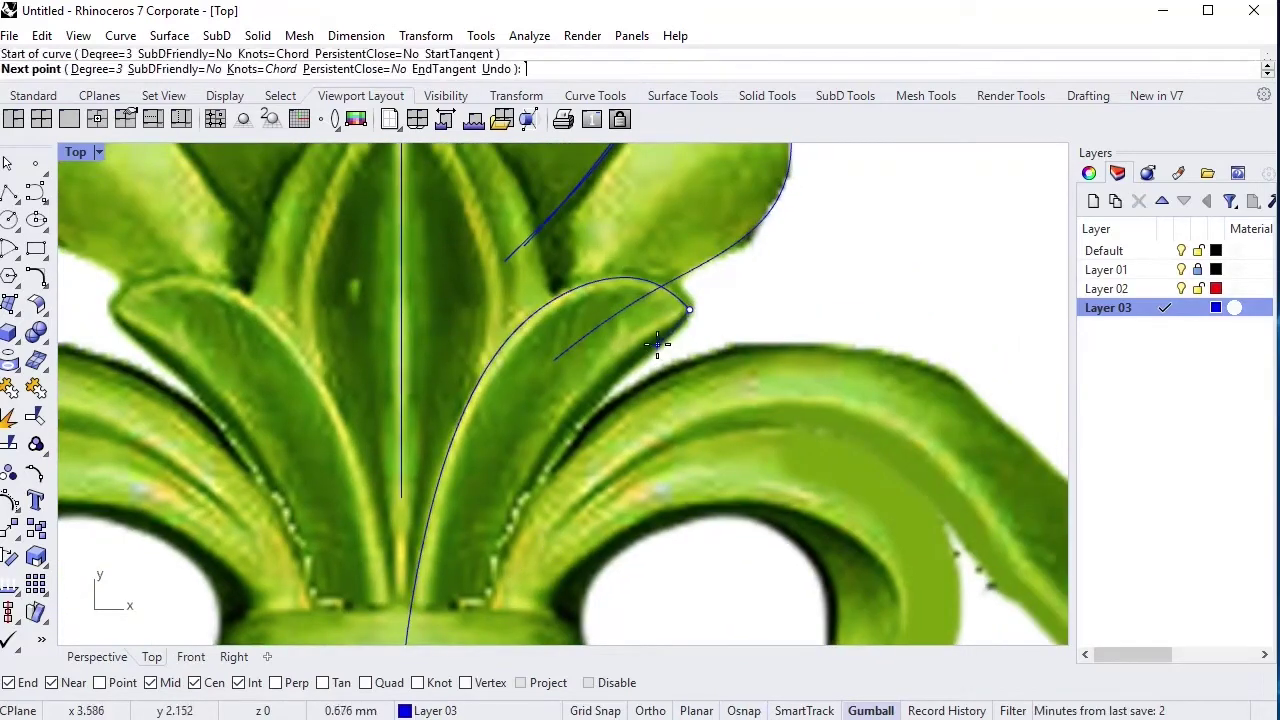
{"action": "left_click", "coordinate": [689, 309]}
{"action": "left_click", "coordinate": [655, 341]}
{"action": "left_click", "coordinate": [576, 422]}
{"action": "scroll", "coordinate": [478, 617], "scroll_direction": "down", "scroll_amount": 2}
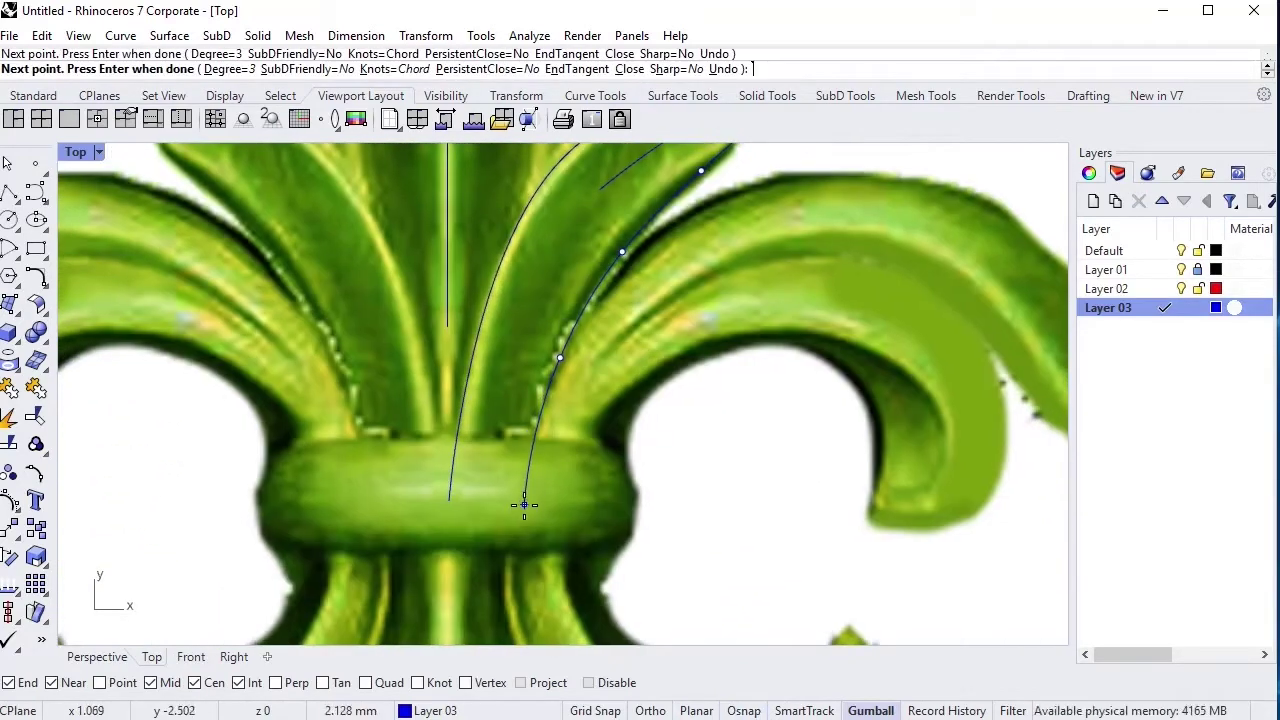
{"action": "key", "text": "Return"}
{"action": "scroll", "coordinate": [531, 526], "scroll_direction": "down", "scroll_amount": 3}
{"action": "scroll", "coordinate": [538, 383], "scroll_direction": "up", "scroll_amount": 5}
Trace the central petal's edge from its tip down to the central band.
{"action": "scroll", "coordinate": [538, 380], "scroll_direction": "up", "scroll_amount": 2}
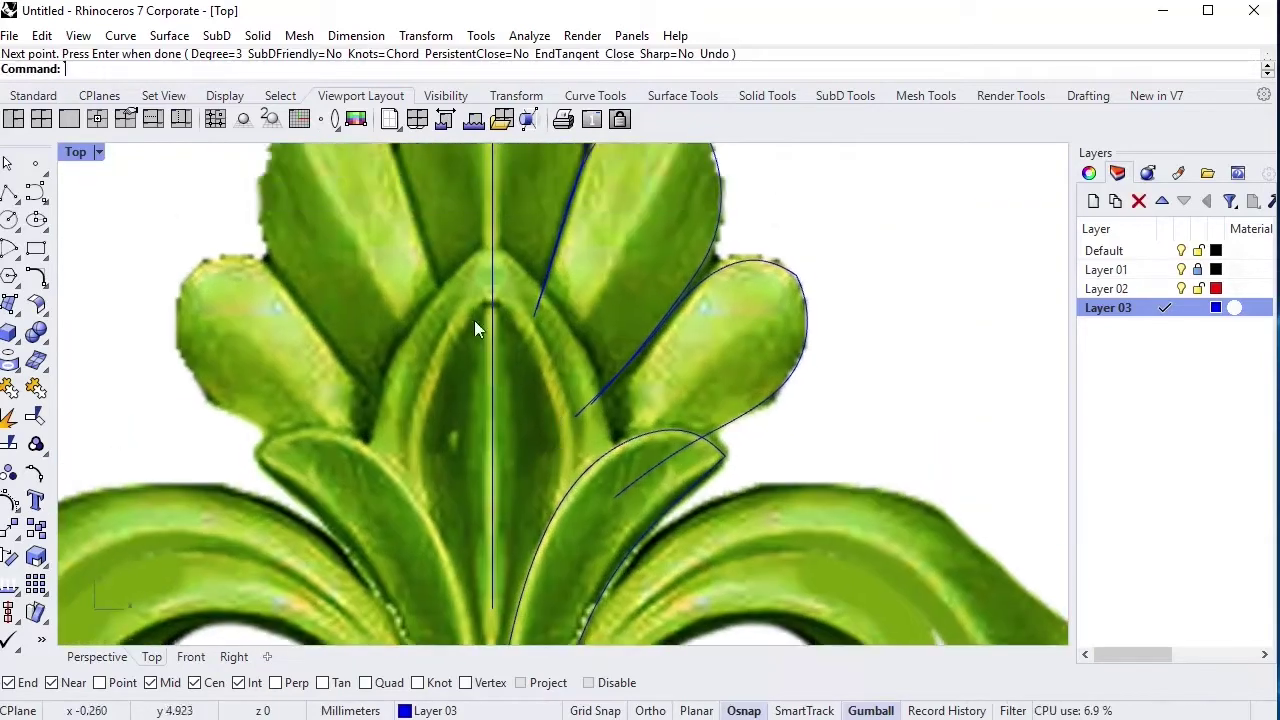
{"action": "scroll", "coordinate": [474, 320], "scroll_direction": "up", "scroll_amount": 1}
{"action": "key", "text": "Return"}
{"action": "scroll", "coordinate": [492, 290], "scroll_direction": "up", "scroll_amount": 1}
{"action": "left_click", "coordinate": [493, 291]}
{"action": "left_click", "coordinate": [535, 326]}
{"action": "left_click", "coordinate": [595, 426]}
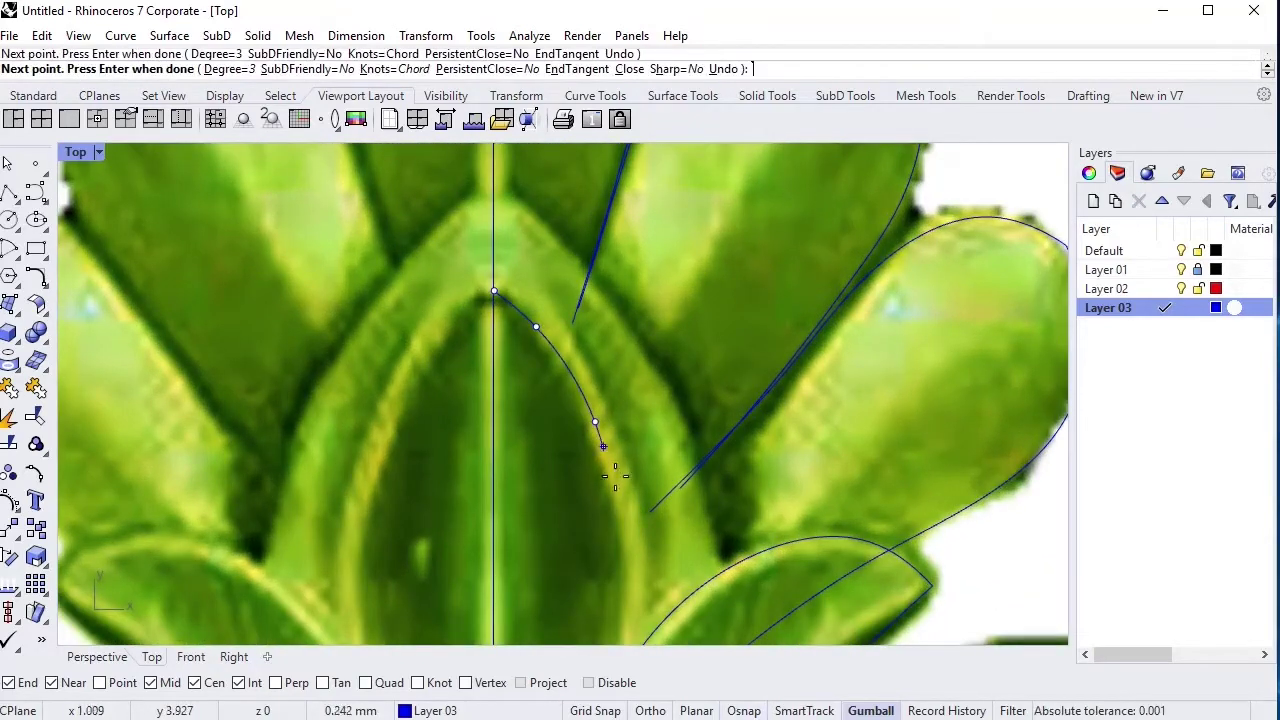
{"action": "left_click", "coordinate": [622, 526]}
{"action": "right_click_drag", "start_coordinate": [622, 526], "coordinate": [650, 277]}
{"action": "left_click", "coordinate": [647, 417]}
{"action": "right_click_drag", "start_coordinate": [595, 641], "coordinate": [683, 401]}
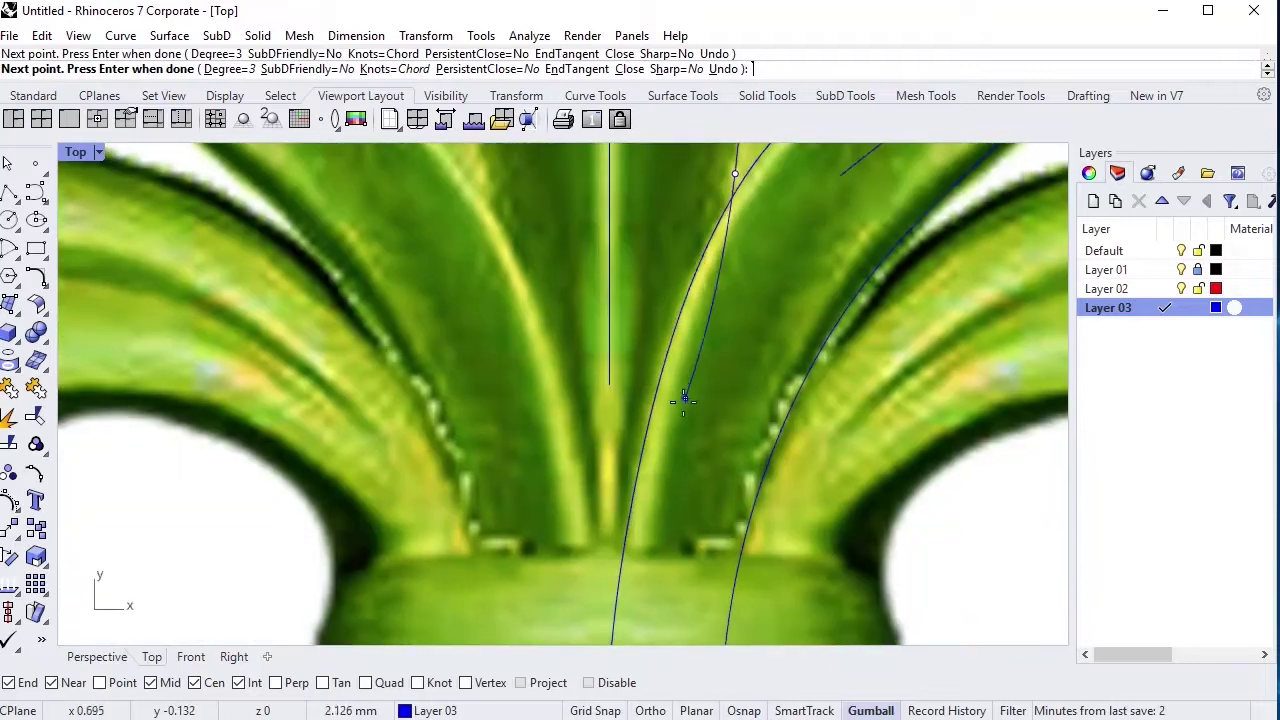
{"action": "left_click", "coordinate": [679, 393]}
{"action": "right_click", "coordinate": [648, 608]}
Draw a leaf-edge curve from the petal tip down along the right leaf.
{"action": "scroll", "coordinate": [655, 393], "scroll_direction": "down", "scroll_amount": 3}
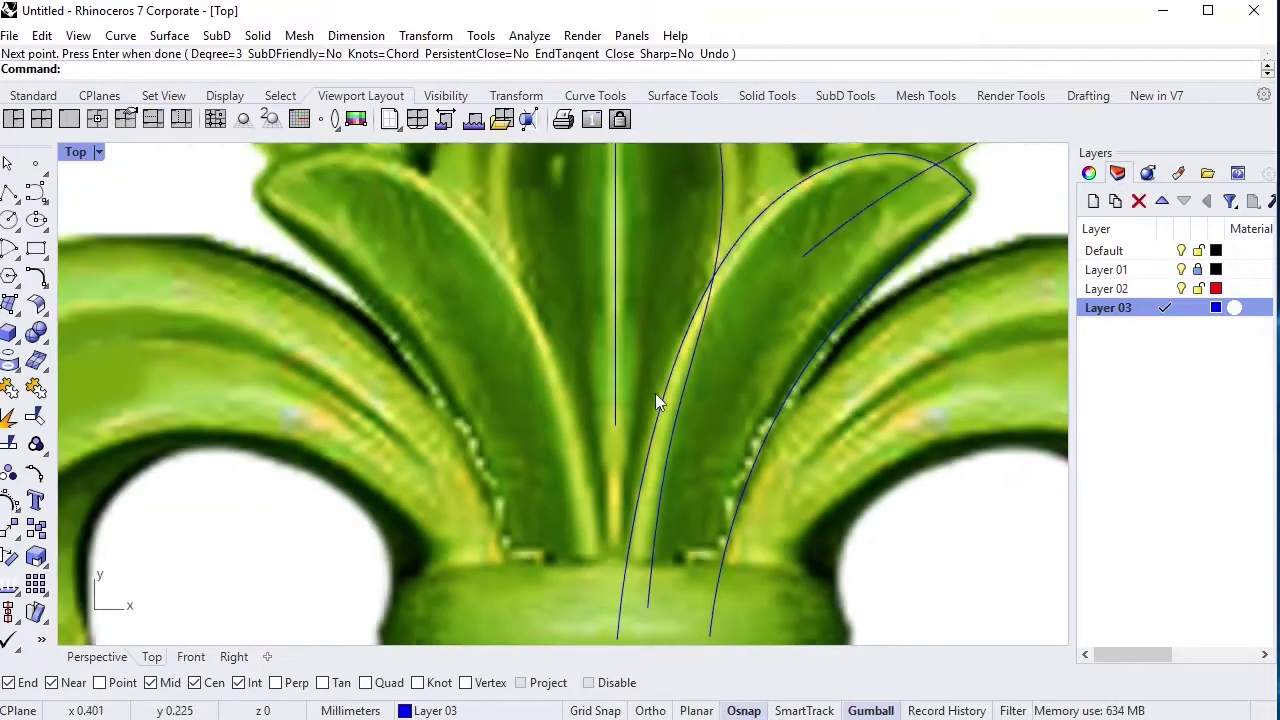
{"action": "scroll", "coordinate": [635, 509], "scroll_direction": "up", "scroll_amount": 2}
{"action": "scroll", "coordinate": [648, 414], "scroll_direction": "up", "scroll_amount": 2}
{"action": "scroll", "coordinate": [606, 332], "scroll_direction": "up", "scroll_amount": 2}
{"action": "scroll", "coordinate": [543, 206], "scroll_direction": "down", "scroll_amount": 2}
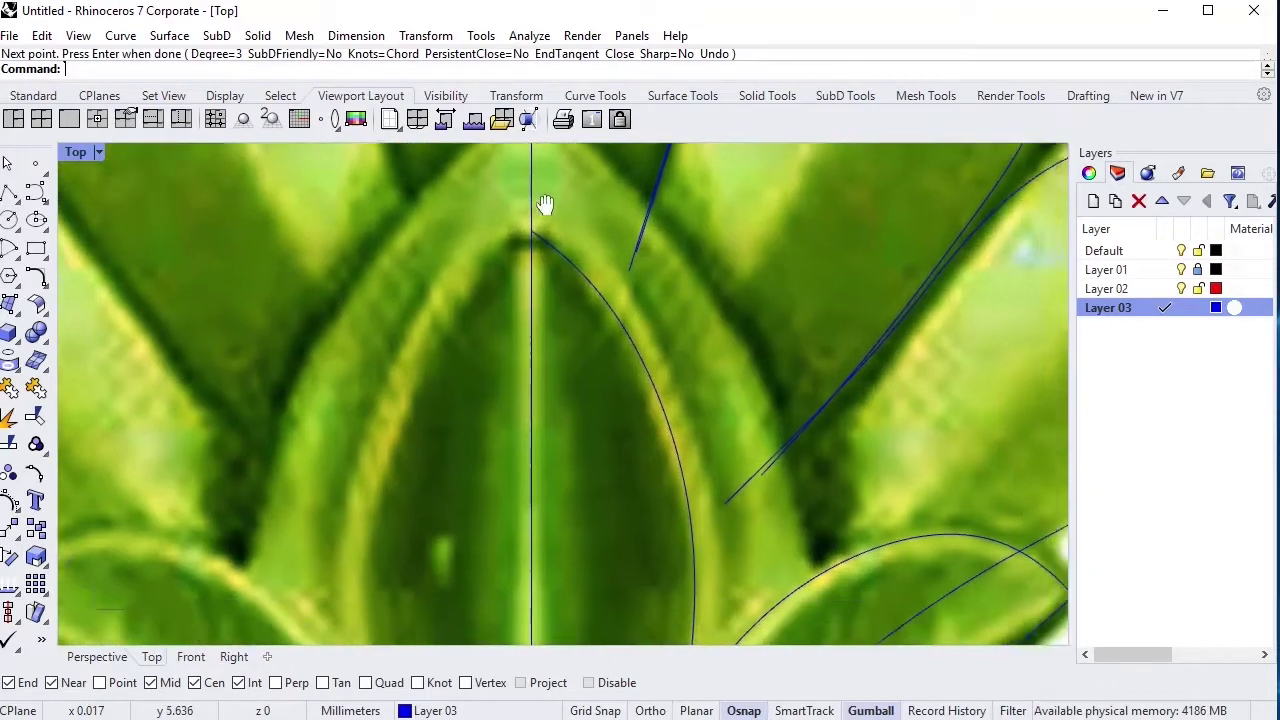
{"action": "scroll", "coordinate": [537, 208], "scroll_direction": "down", "scroll_amount": 2}
{"action": "scroll", "coordinate": [537, 215], "scroll_direction": "up", "scroll_amount": 1}
{"action": "scroll", "coordinate": [547, 223], "scroll_direction": "up", "scroll_amount": 4}
{"action": "right_click", "coordinate": [547, 223]}
{"action": "left_click", "coordinate": [534, 215]}
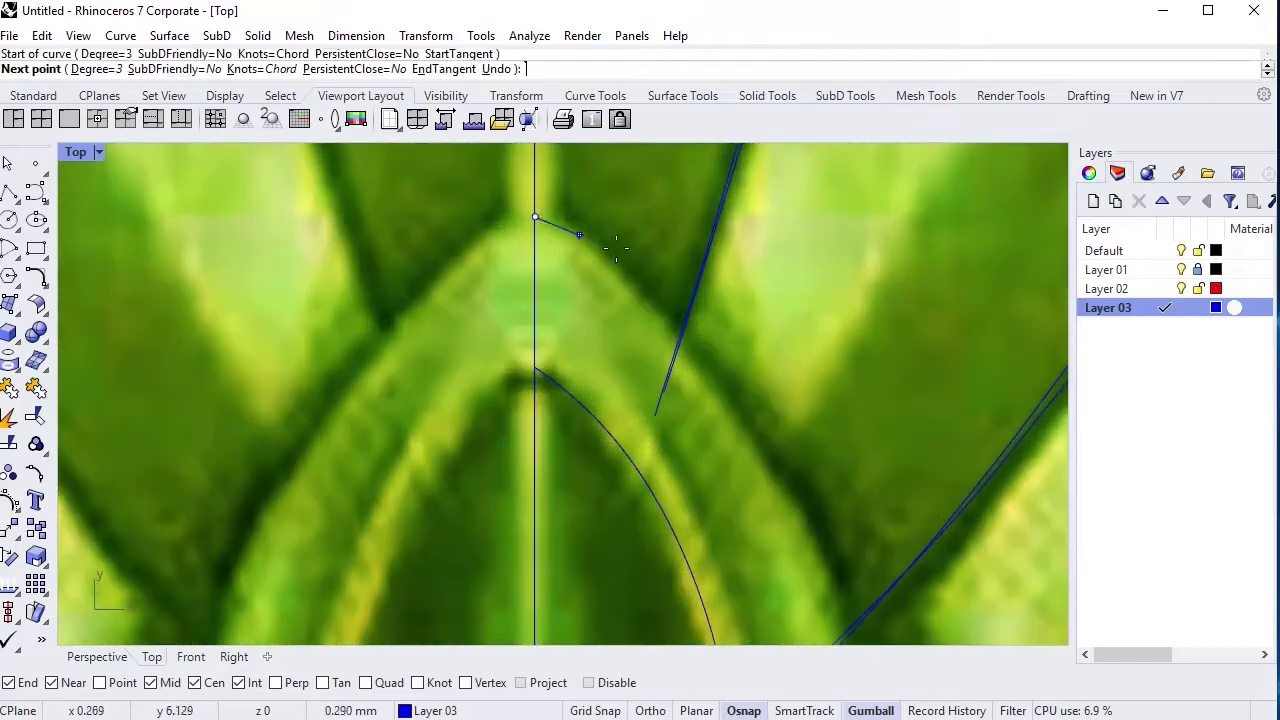
{"action": "left_click", "coordinate": [646, 283]}
{"action": "left_click", "coordinate": [794, 509]}
{"action": "scroll", "coordinate": [690, 355], "scroll_direction": "up", "scroll_amount": 2}
{"action": "left_click", "coordinate": [701, 350]}
{"action": "scroll", "coordinate": [701, 350], "scroll_direction": "down", "scroll_amount": 2}
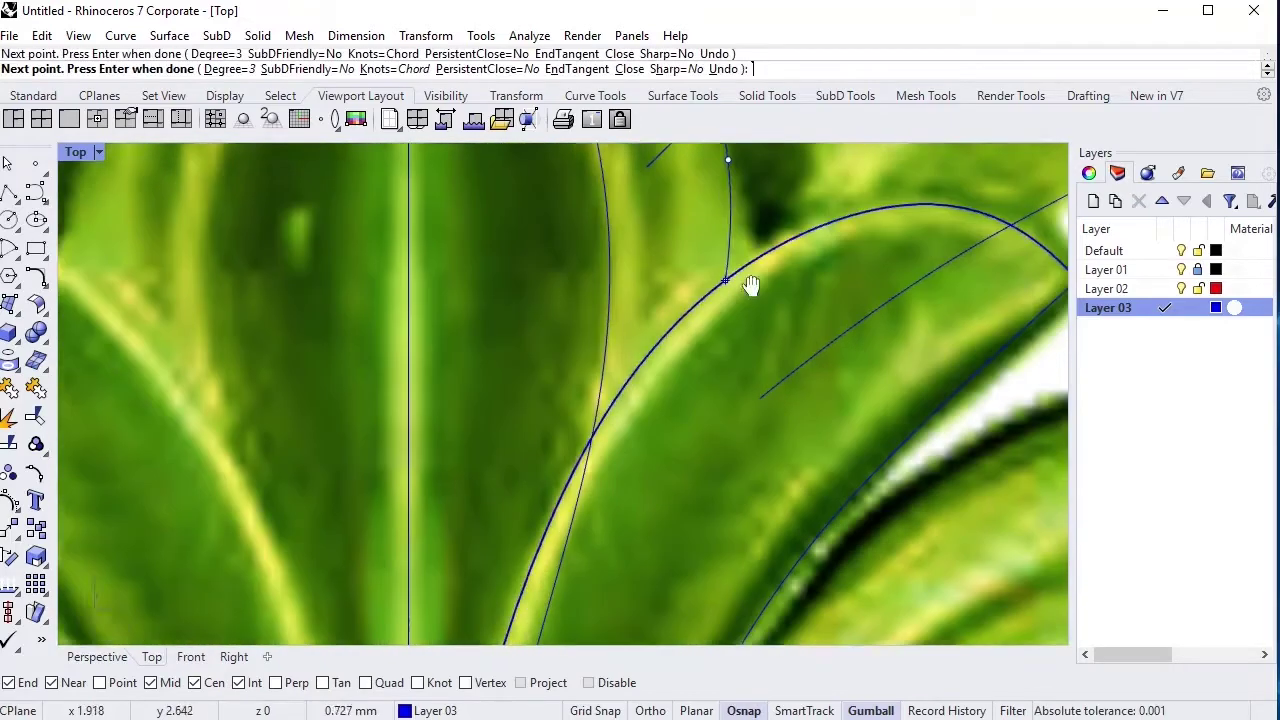
{"action": "scroll", "coordinate": [737, 337], "scroll_direction": "down", "scroll_amount": 1}
{"action": "scroll", "coordinate": [740, 300], "scroll_direction": "up", "scroll_amount": 2}
{"action": "scroll", "coordinate": [650, 505], "scroll_direction": "down", "scroll_amount": 2}
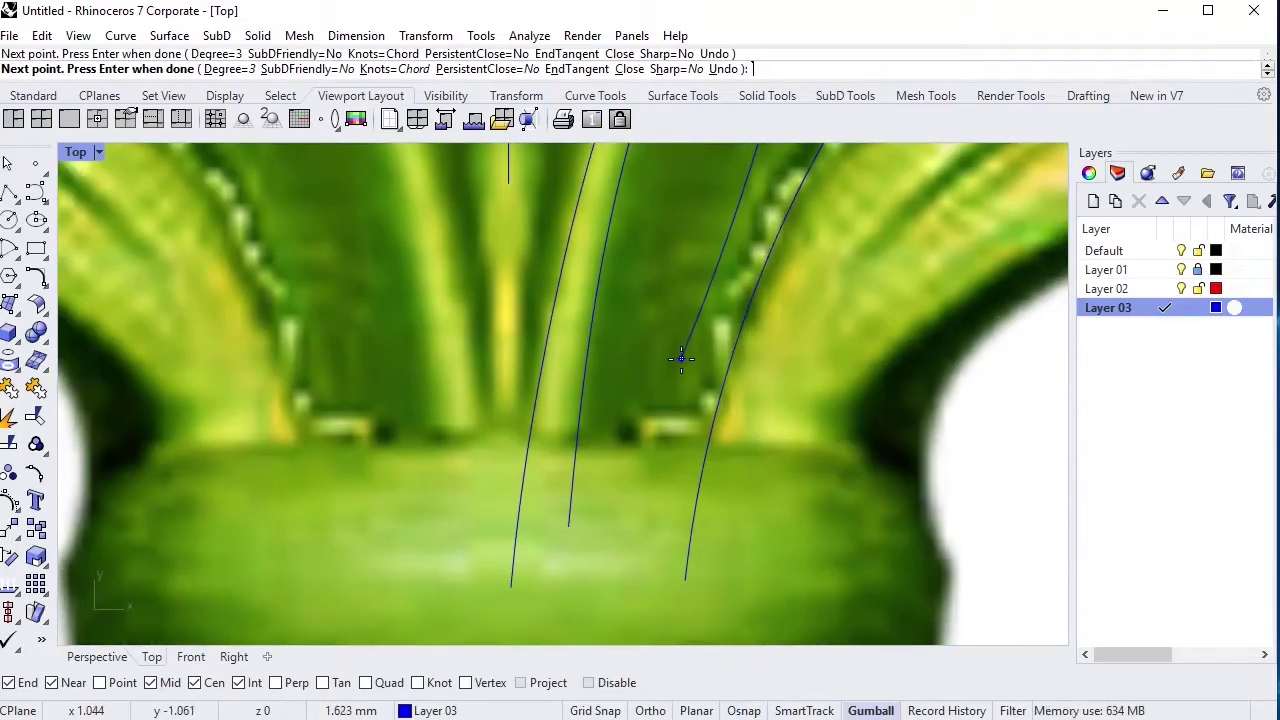
{"action": "scroll", "coordinate": [631, 556], "scroll_direction": "up", "scroll_amount": 2}
{"action": "right_click", "coordinate": [642, 556]}
Start a curve at the right scroll's tip and follow its outer edge upward.
{"action": "scroll", "coordinate": [600, 480], "scroll_direction": "down", "scroll_amount": 3}
{"action": "scroll", "coordinate": [586, 449], "scroll_direction": "down", "scroll_amount": 2}
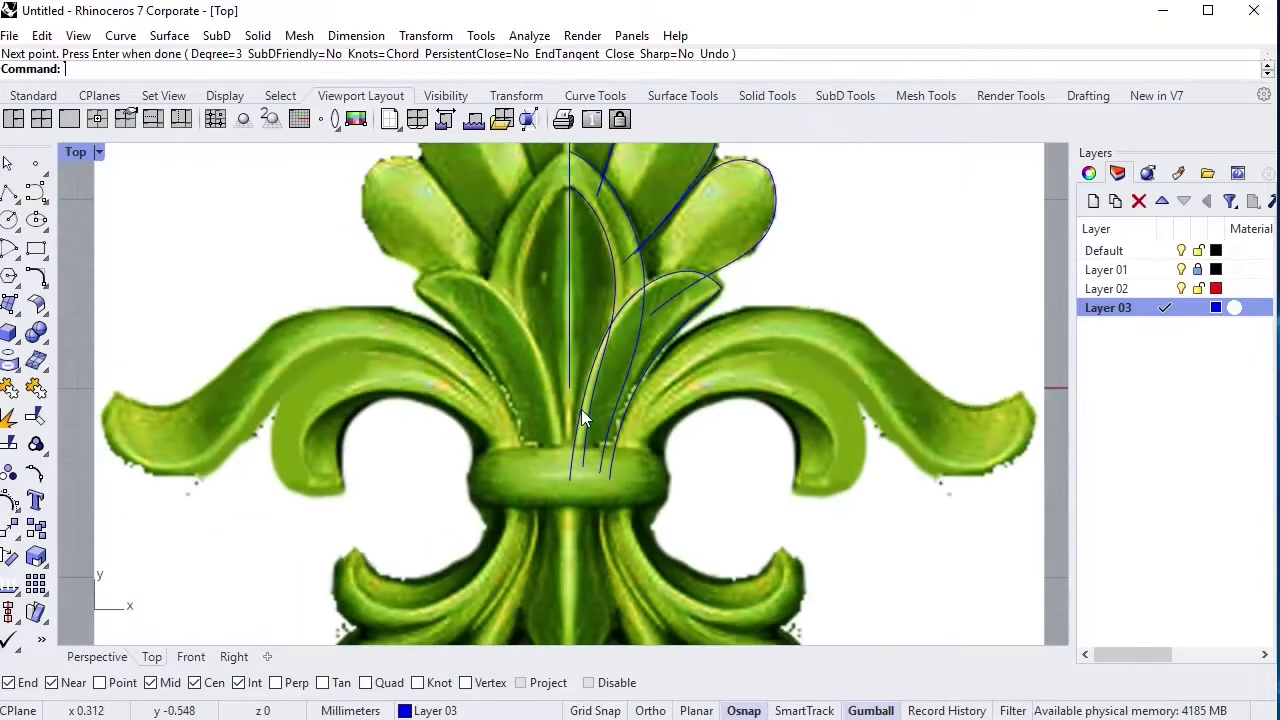
{"action": "scroll", "coordinate": [603, 392], "scroll_direction": "down", "scroll_amount": 2}
{"action": "scroll", "coordinate": [624, 366], "scroll_direction": "up", "scroll_amount": 2}
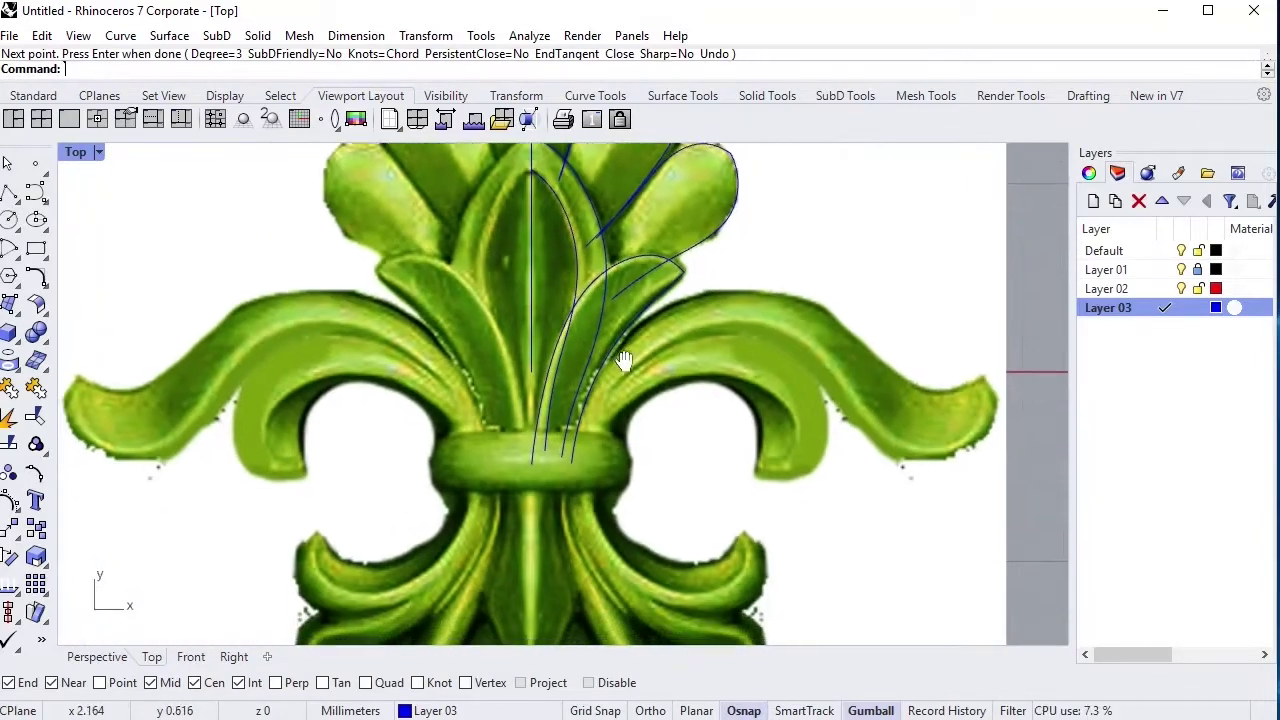
{"action": "scroll", "coordinate": [669, 406], "scroll_direction": "up", "scroll_amount": 4}
{"action": "right_click", "coordinate": [595, 419]}
{"action": "left_click", "coordinate": [565, 496]}
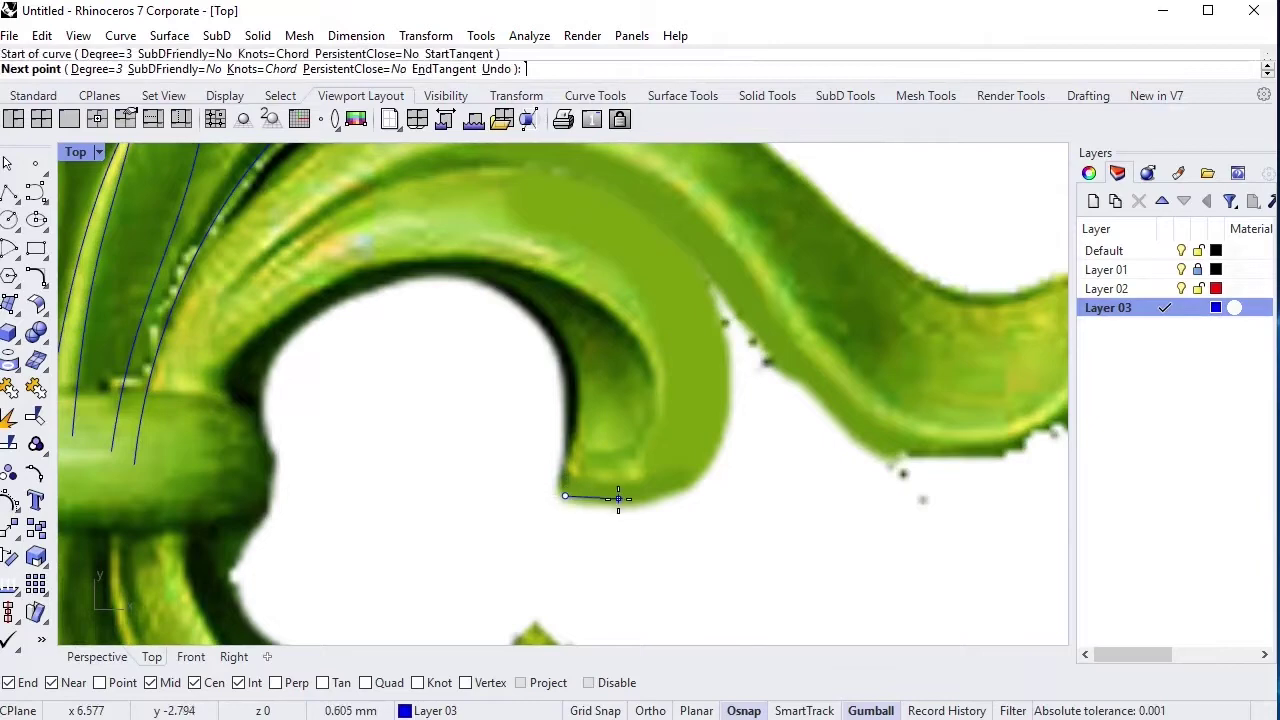
{"action": "left_click", "coordinate": [618, 497]}
{"action": "left_click", "coordinate": [708, 455]}
Finish the outer scroll curve, running it over the top of the scroll down to the band.
{"action": "right_click_drag", "start_coordinate": [647, 188], "coordinate": [702, 262]}
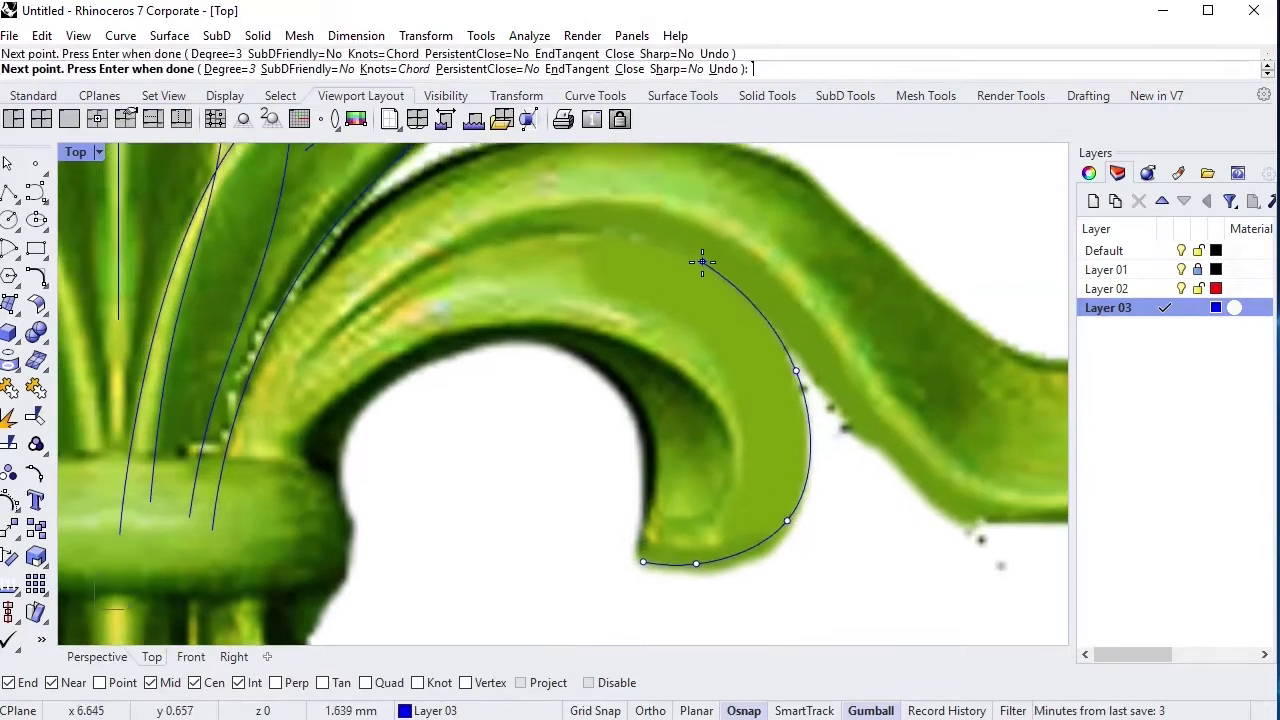
{"action": "left_click", "coordinate": [528, 238]}
{"action": "scroll", "coordinate": [258, 497], "scroll_direction": "down", "scroll_amount": 3}
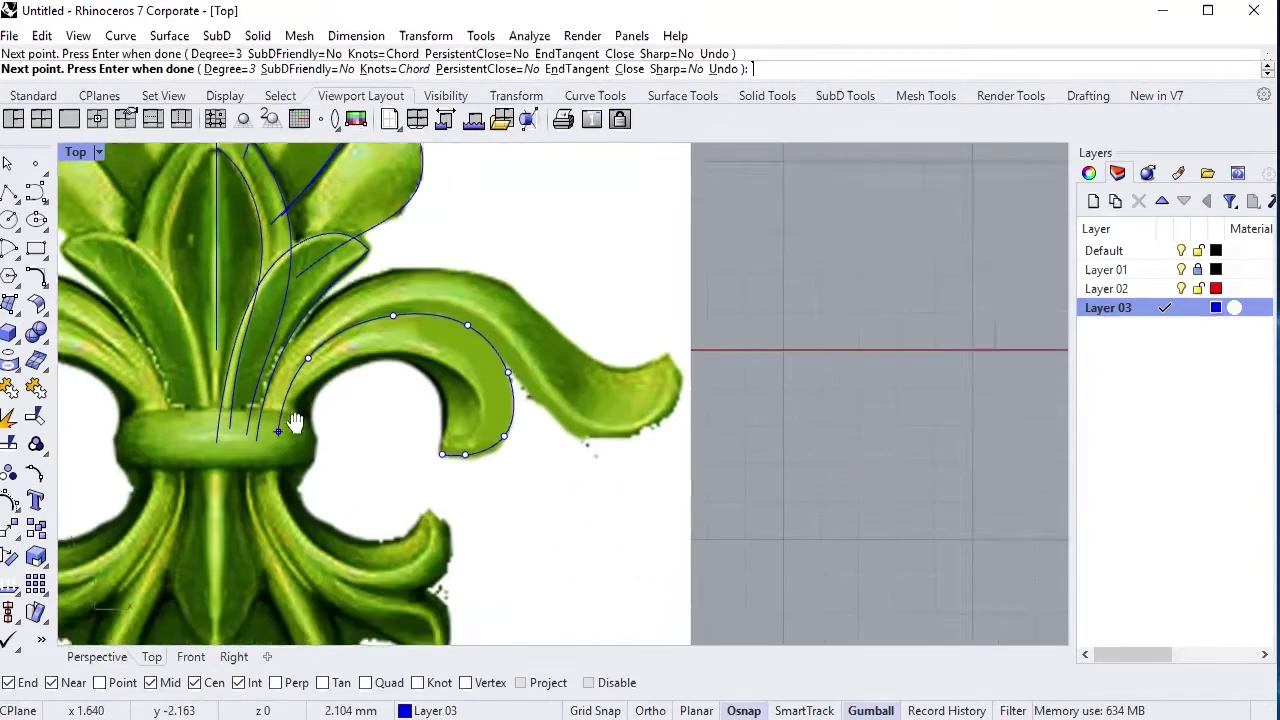
{"action": "scroll", "coordinate": [290, 470], "scroll_direction": "up", "scroll_amount": 3}
{"action": "scroll", "coordinate": [307, 457], "scroll_direction": "up", "scroll_amount": 1}
{"action": "left_click", "coordinate": [303, 472]}
{"action": "key", "text": "Return"}
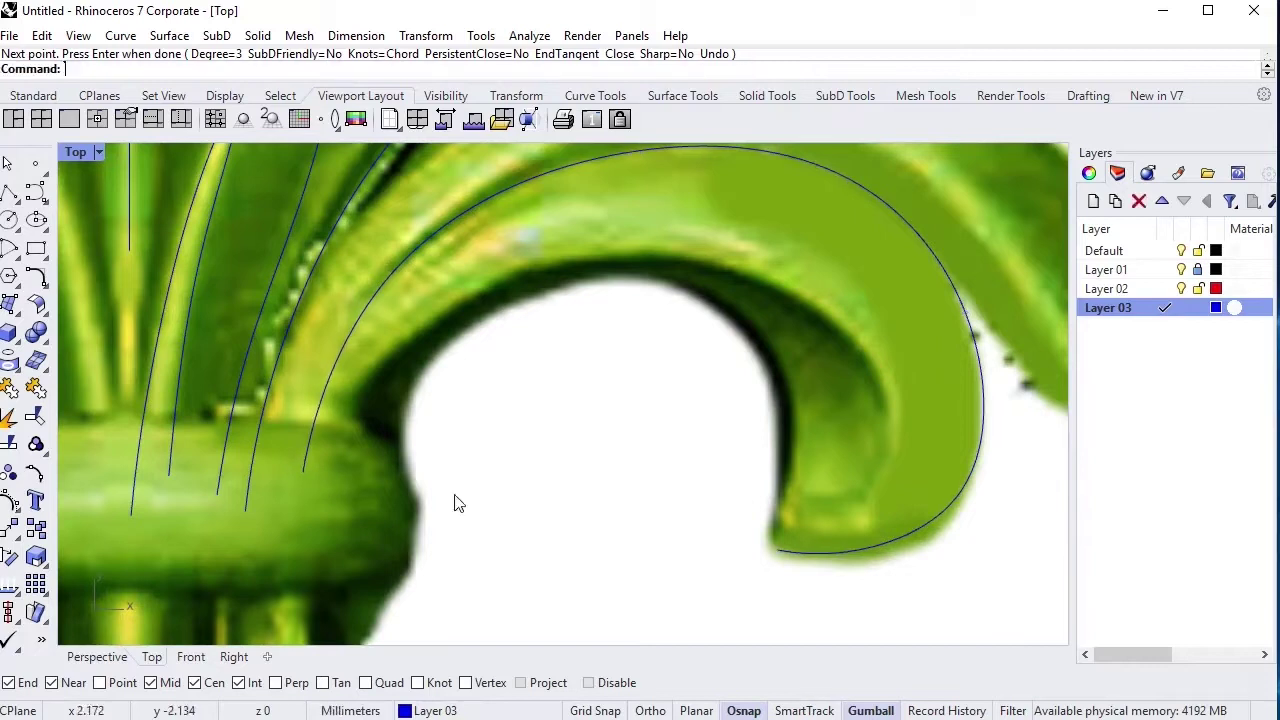
Draw an interpolated curve along the inner curl from the scroll tip to the band.
{"action": "key", "text": "Return"}
{"action": "left_click", "coordinate": [777, 549]}
{"action": "left_click", "coordinate": [781, 490]}
{"action": "left_click", "coordinate": [767, 385]}
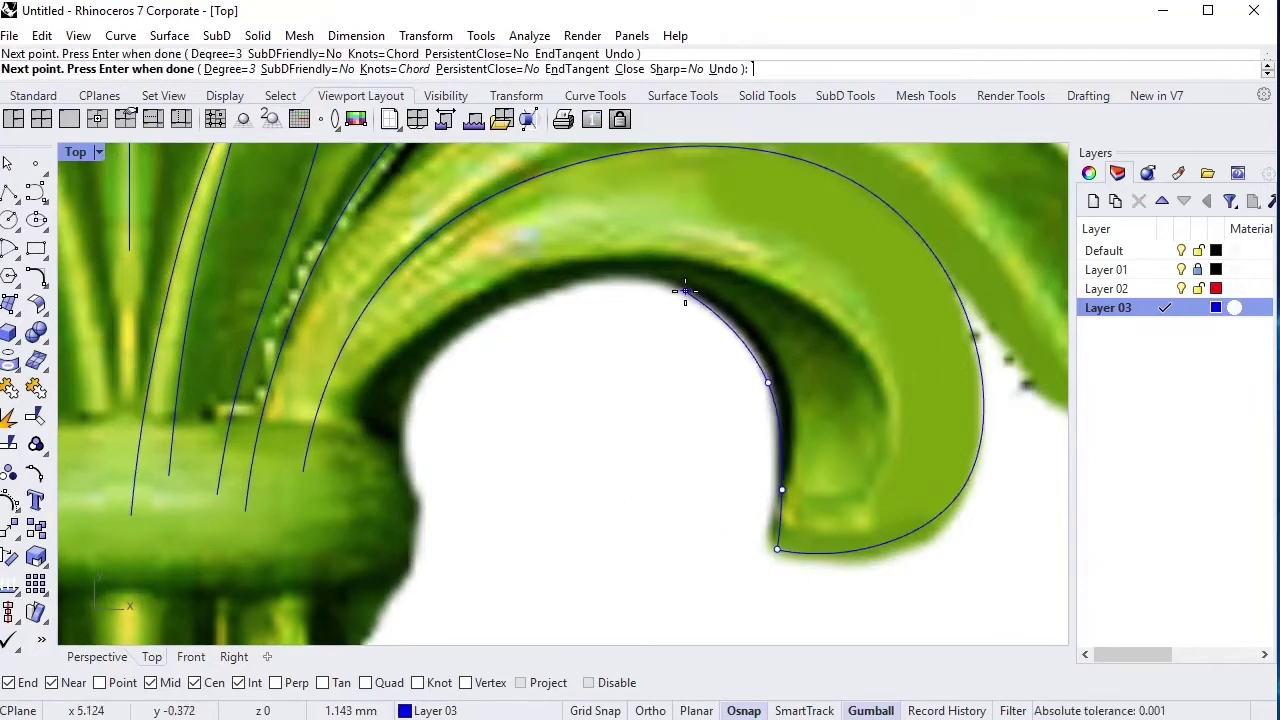
{"action": "left_click", "coordinate": [685, 291]}
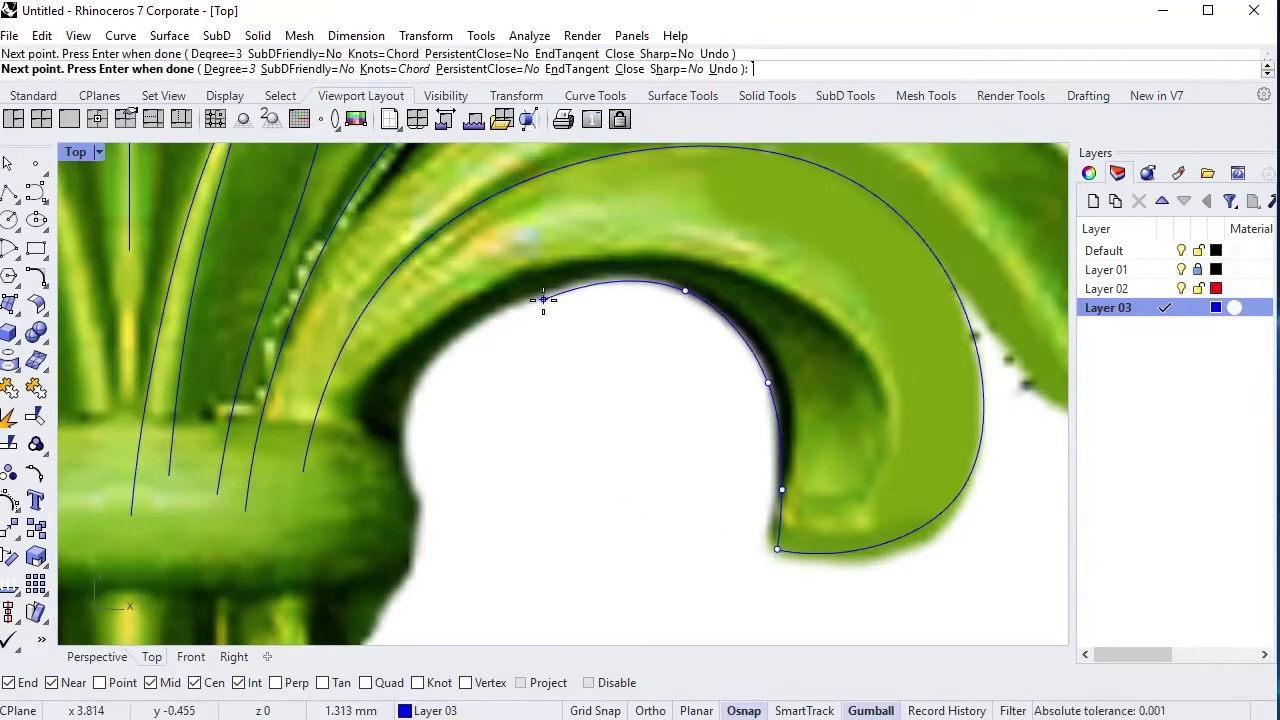
{"action": "left_click", "coordinate": [377, 481]}
{"action": "key", "text": "Return"}
Turn on the inner curve's control points with F10 and move them up to fit the edge.
{"action": "key", "text": "F10"}
{"action": "left_click", "coordinate": [533, 297]}
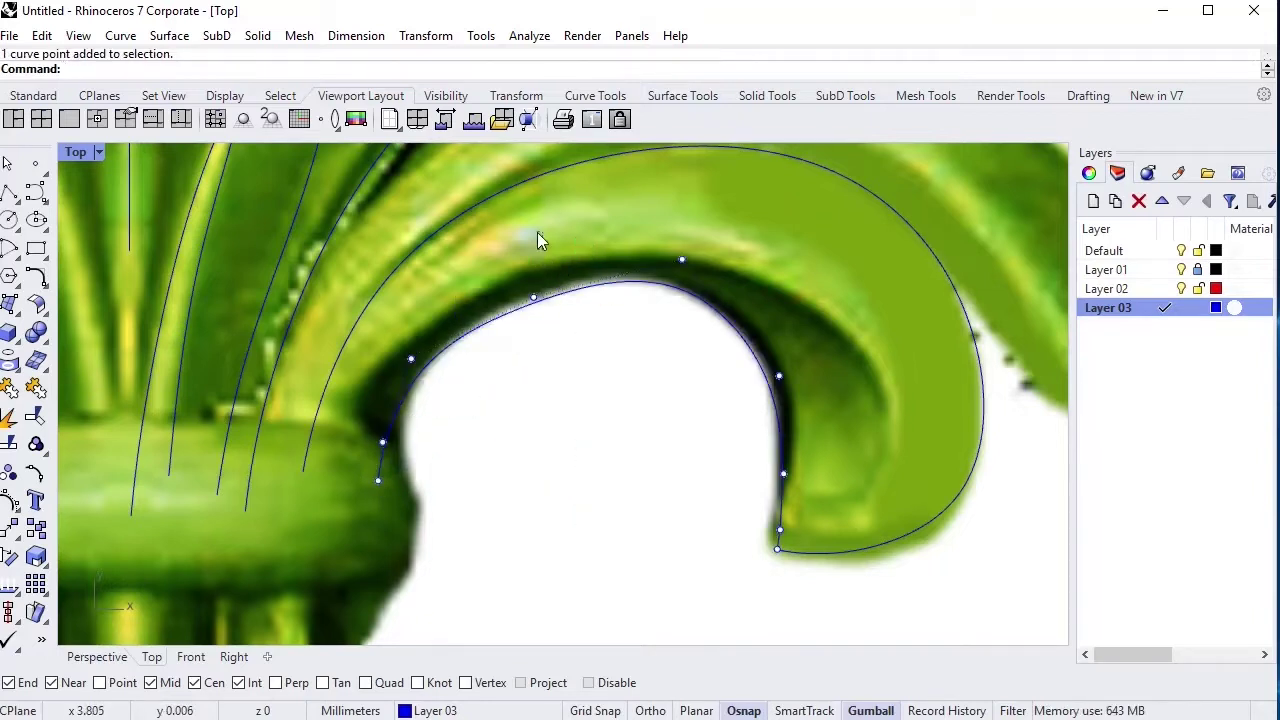
{"action": "mouse_move", "coordinate": [509, 343]}
{"action": "left_mouse_down"}
{"action": "mouse_move", "coordinate": [553, 268]}
{"action": "mouse_move", "coordinate": [534, 244]}
{"action": "left_mouse_up"}
{"action": "left_click_drag", "start_coordinate": [643, 357], "coordinate": [717, 243]}
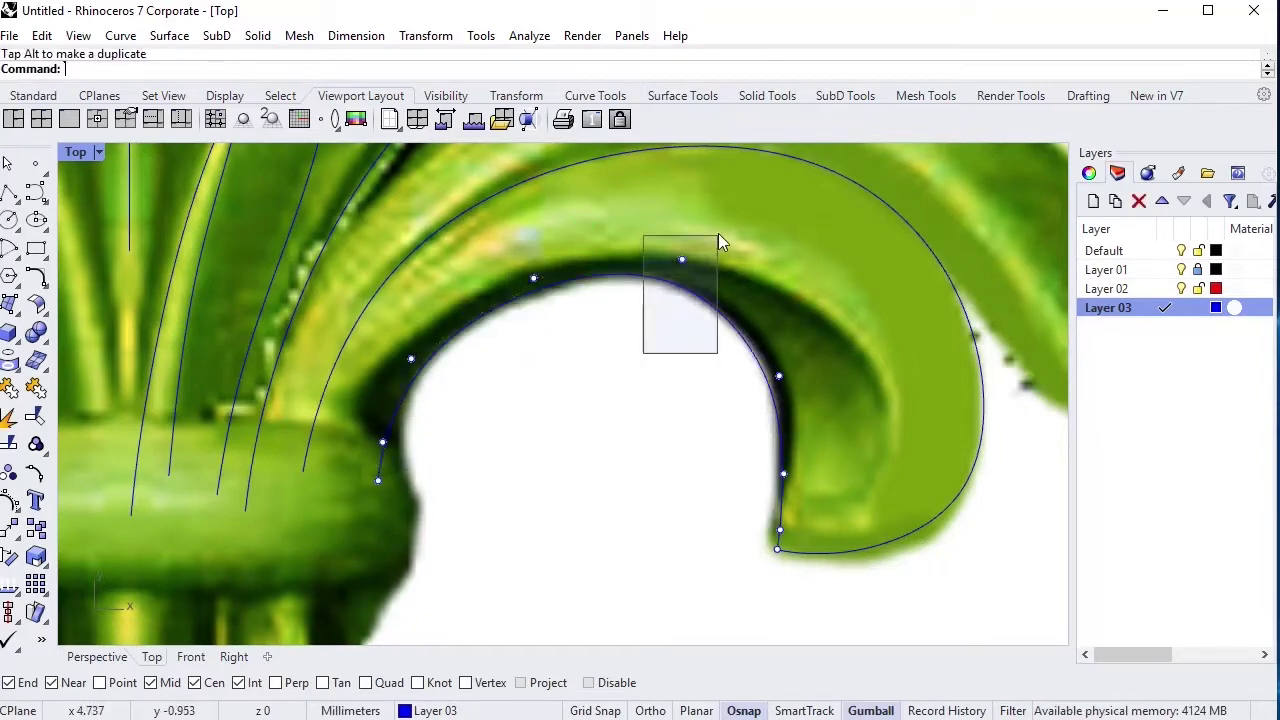
{"action": "scroll", "coordinate": [540, 345], "scroll_direction": "down", "scroll_amount": 2}
{"action": "scroll", "coordinate": [540, 345], "scroll_direction": "down", "scroll_amount": 2}
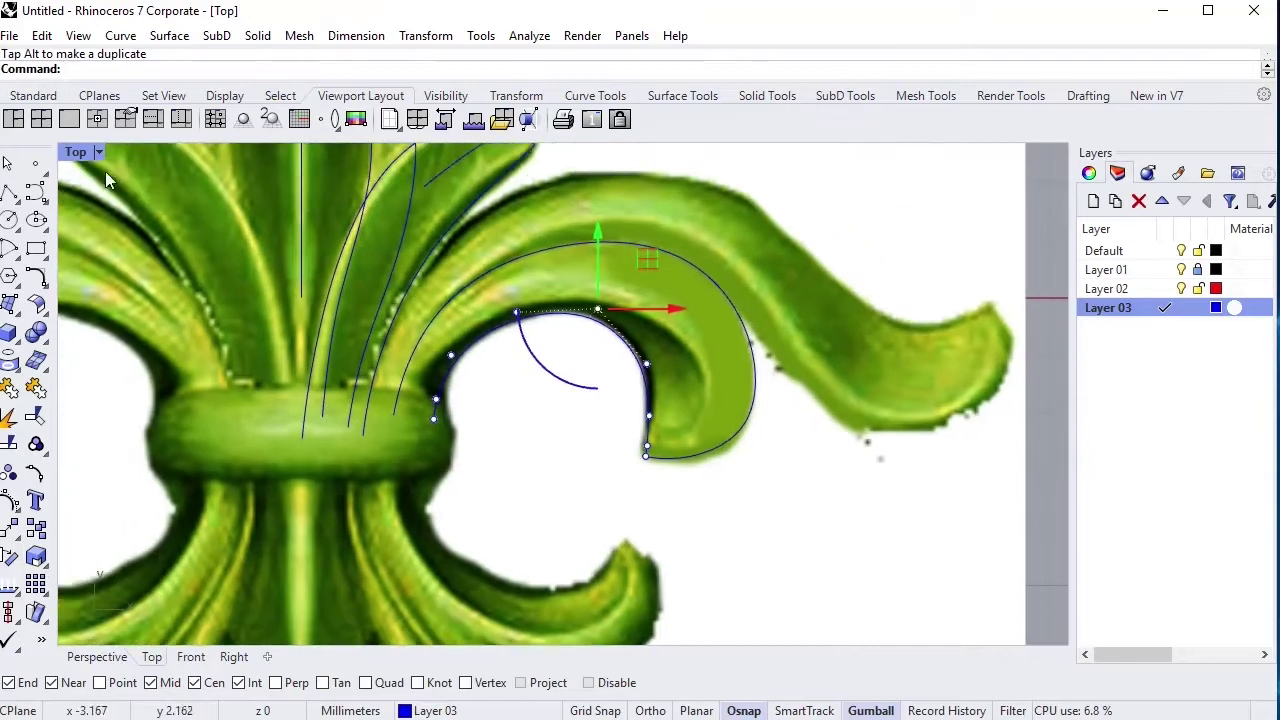
{"action": "key", "text": "Escape"}
Trace the right leaf's lower edge from its tip around the hook's outer edge.
{"action": "key", "text": "Return"}
{"action": "scroll", "coordinate": [950, 320], "scroll_direction": "up", "scroll_amount": 3}
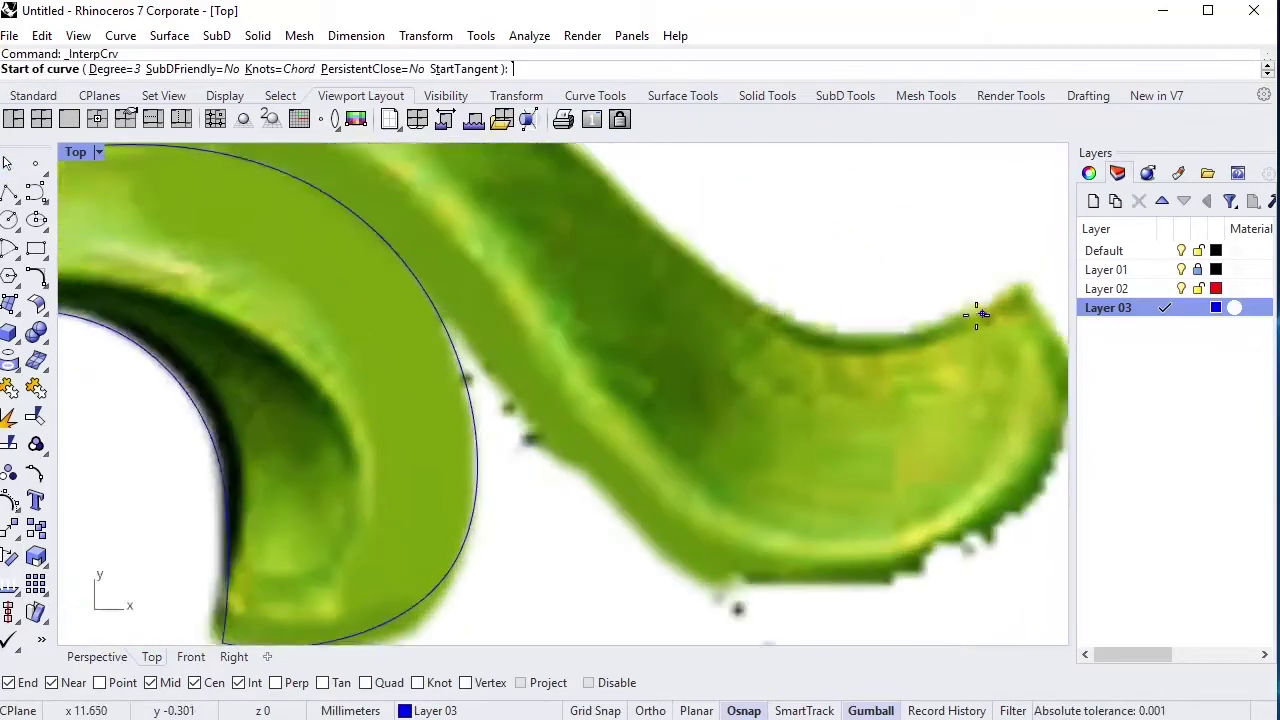
{"action": "scroll", "coordinate": [850, 260], "scroll_direction": "up", "scroll_amount": 2}
{"action": "left_click", "coordinate": [823, 250]}
{"action": "left_click", "coordinate": [862, 336]}
{"action": "left_click", "coordinate": [814, 480]}
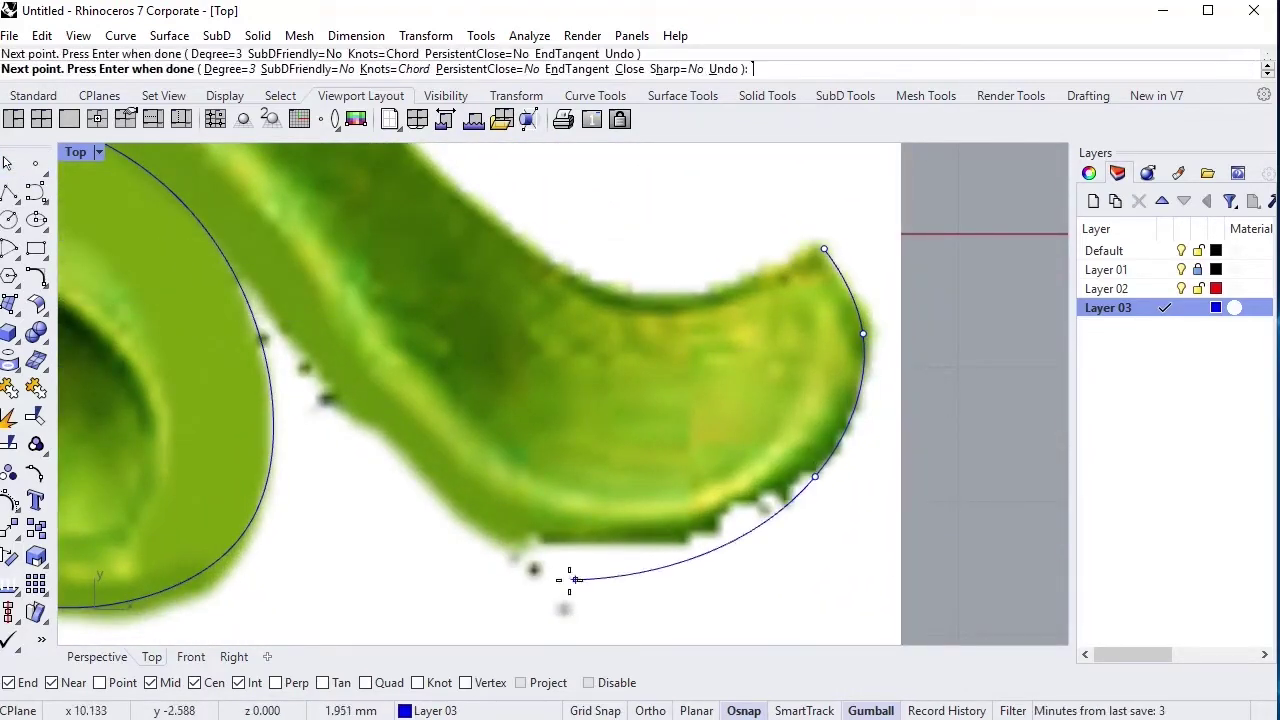
{"action": "left_click", "coordinate": [577, 552]}
{"action": "scroll", "coordinate": [453, 441], "scroll_direction": "down", "scroll_amount": 3}
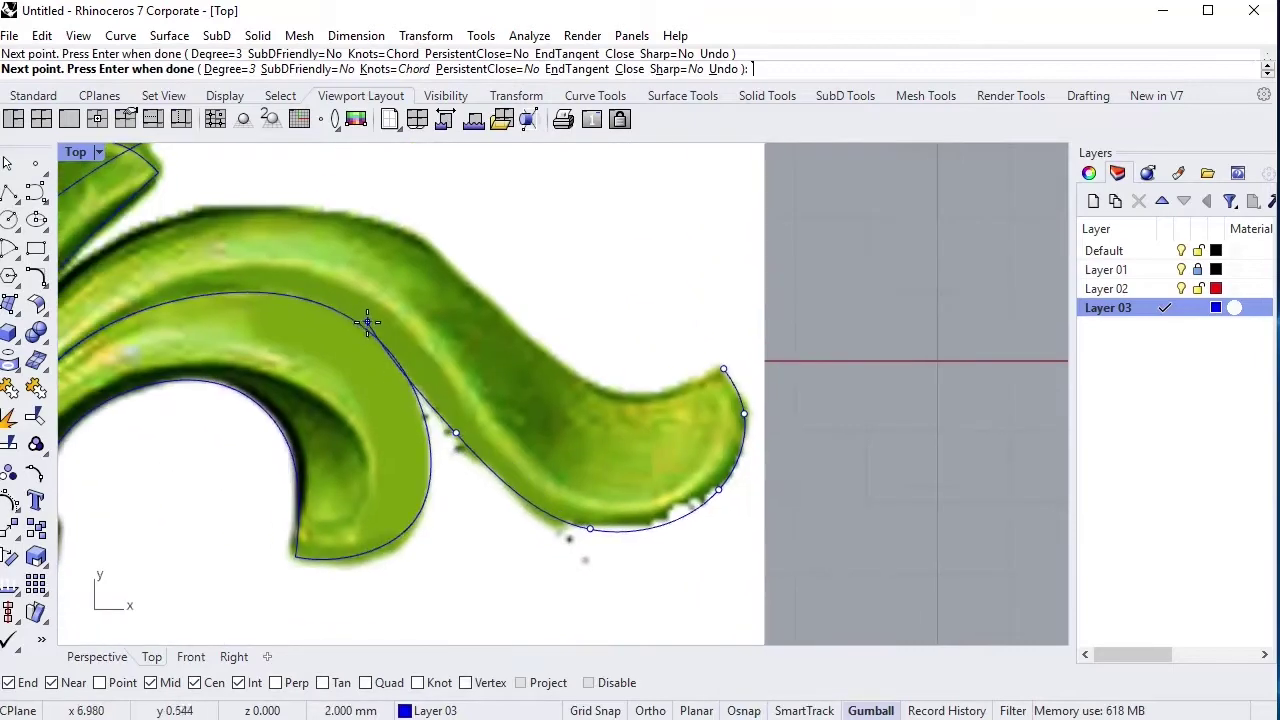
{"action": "left_click", "coordinate": [356, 321]}
{"action": "left_click", "coordinate": [216, 285]}
{"action": "right_click_drag", "start_coordinate": [216, 285], "coordinate": [578, 232]}
{"action": "left_click", "coordinate": [446, 269]}
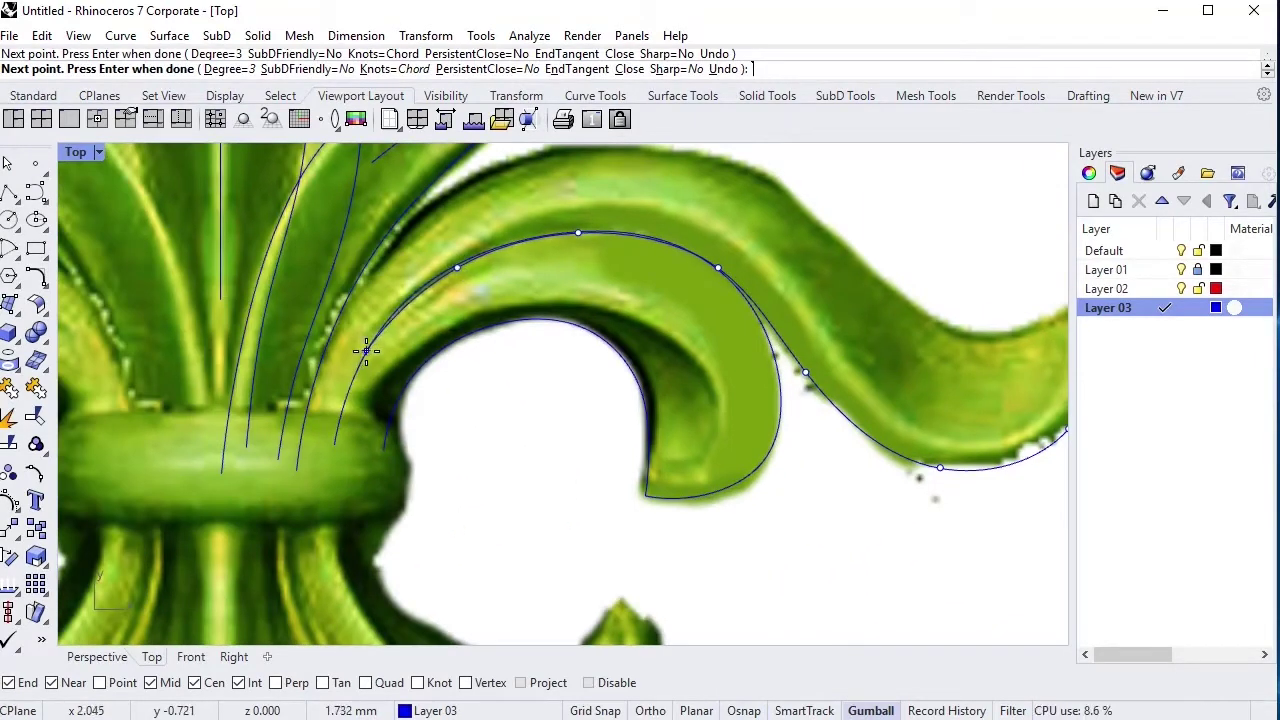
{"action": "key", "text": "Return"}
Trace the right leaf's upper edge from the tip down to the base at the band.
{"action": "right_click_drag", "start_coordinate": [1062, 306], "coordinate": [674, 385]}
{"action": "key", "text": "Return"}
{"action": "left_click", "coordinate": [685, 387]}
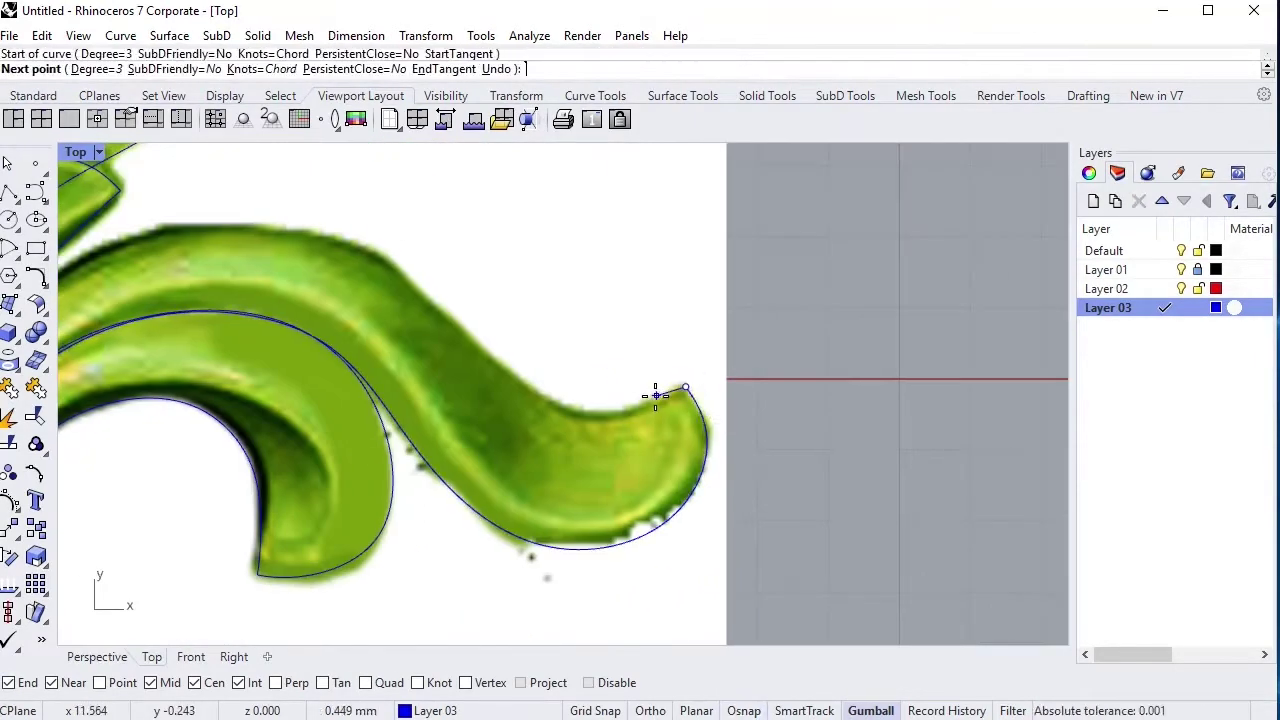
{"action": "left_click", "coordinate": [655, 401]}
{"action": "left_click", "coordinate": [568, 407]}
{"action": "left_click", "coordinate": [449, 316]}
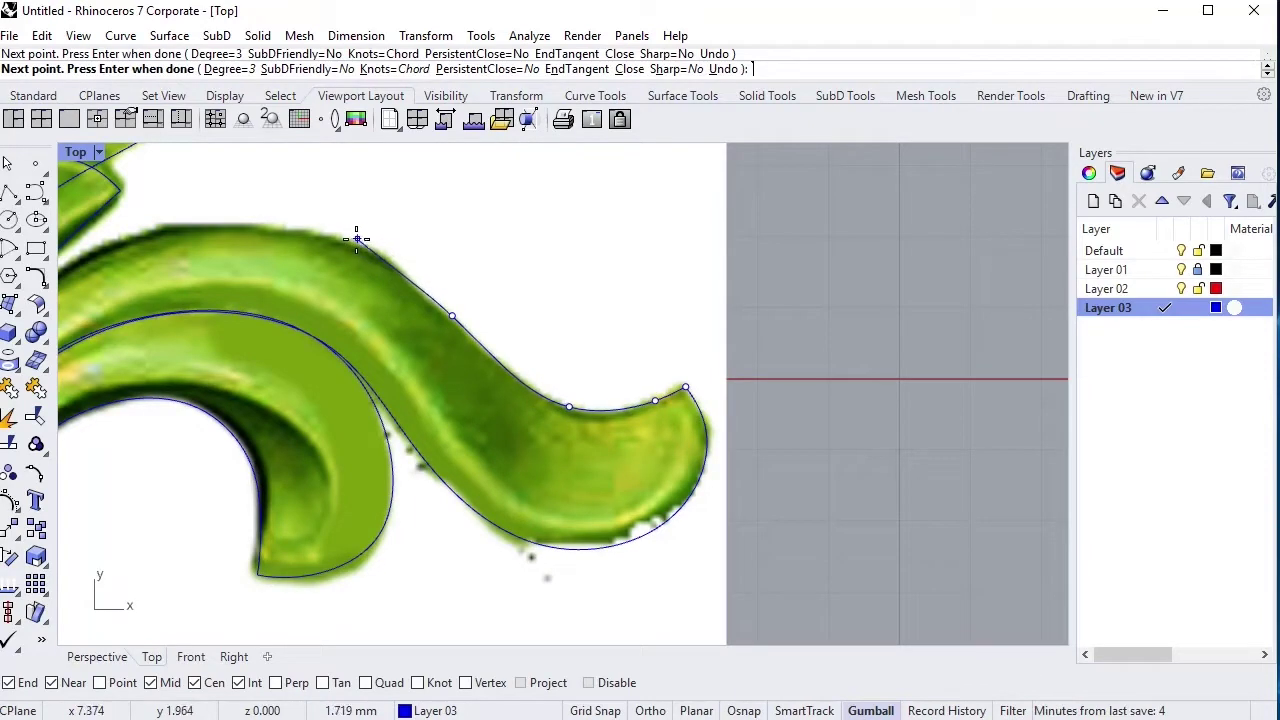
{"action": "left_click", "coordinate": [356, 238]}
{"action": "right_click_drag", "start_coordinate": [184, 222], "coordinate": [466, 226]}
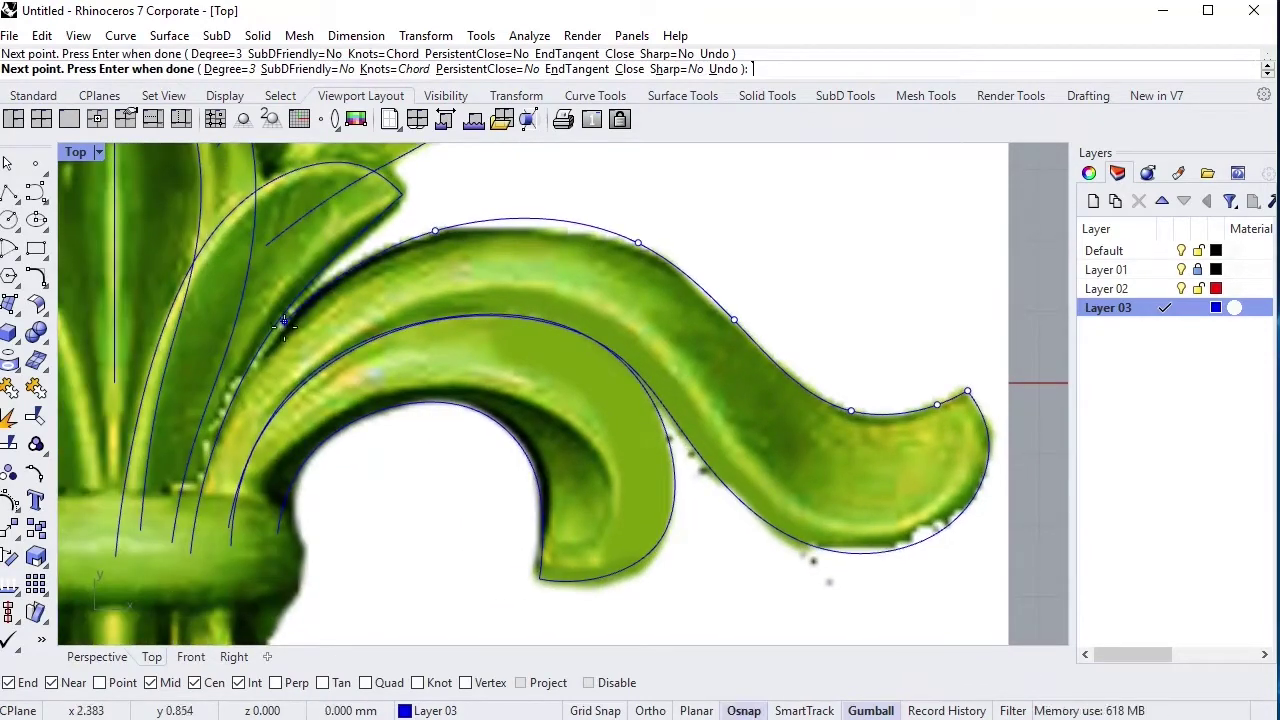
{"action": "left_click", "coordinate": [234, 540]}
{"action": "key", "text": "Return"}
{"action": "scroll", "coordinate": [462, 472], "scroll_direction": "down", "scroll_amount": 5}
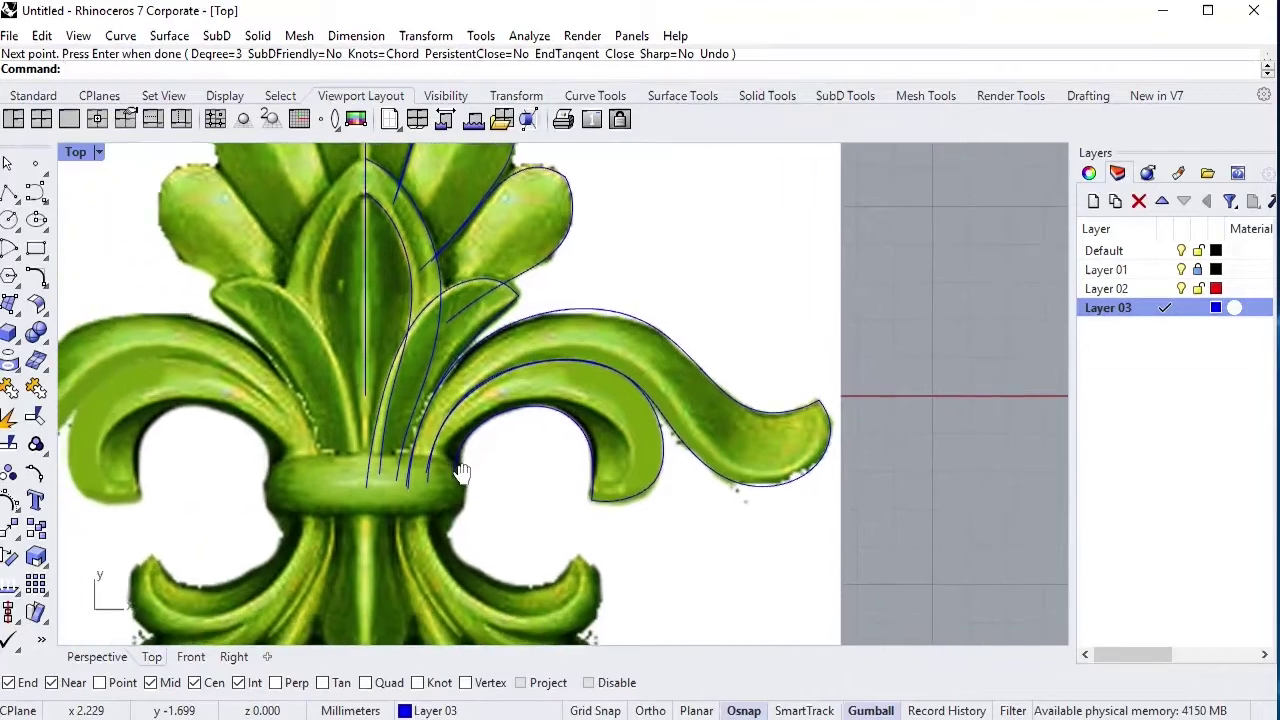
{"action": "right_click_drag", "start_coordinate": [462, 472], "coordinate": [470, 355]}
{"action": "scroll", "coordinate": [523, 382], "scroll_direction": "up", "scroll_amount": 3}
{"action": "scroll", "coordinate": [586, 466], "scroll_direction": "up", "scroll_amount": 3}
Trace the lower leaf's outer edge from its tip up to the central band.
{"action": "scroll", "coordinate": [634, 549], "scroll_direction": "up", "scroll_amount": 2}
{"action": "key", "text": "Return"}
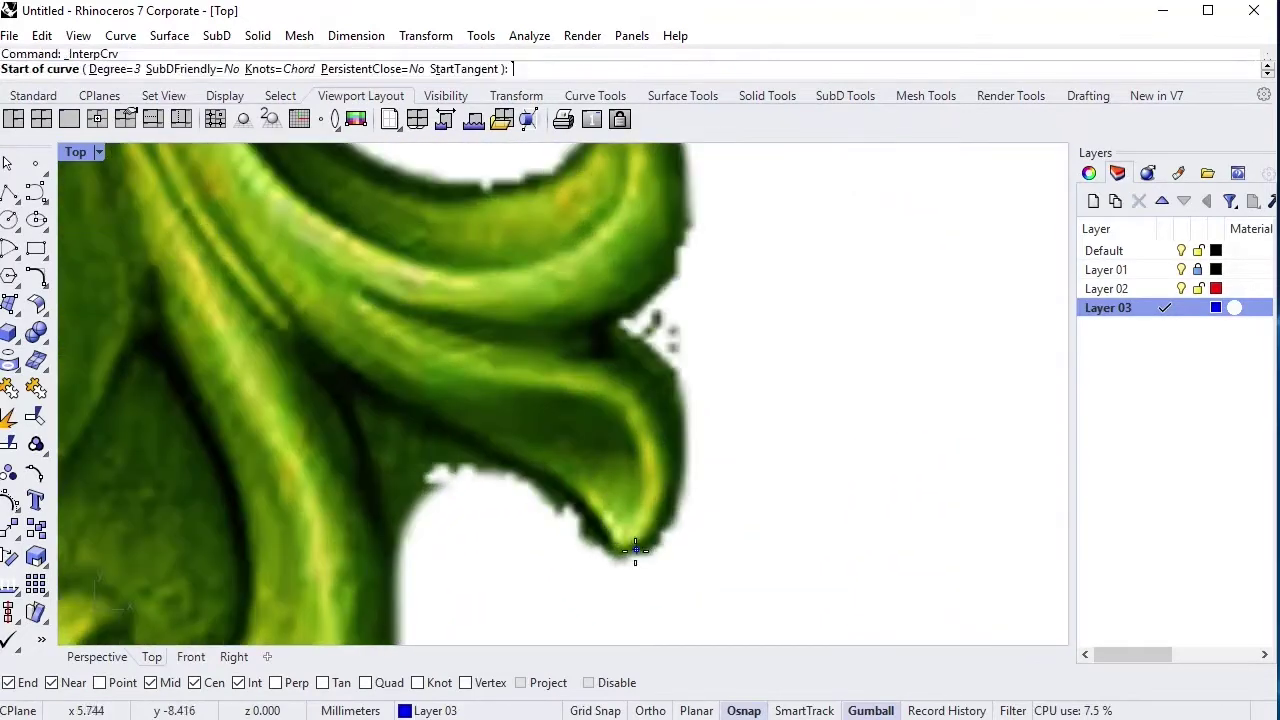
{"action": "left_click", "coordinate": [618, 554]}
{"action": "left_click", "coordinate": [658, 531]}
{"action": "left_click", "coordinate": [675, 389]}
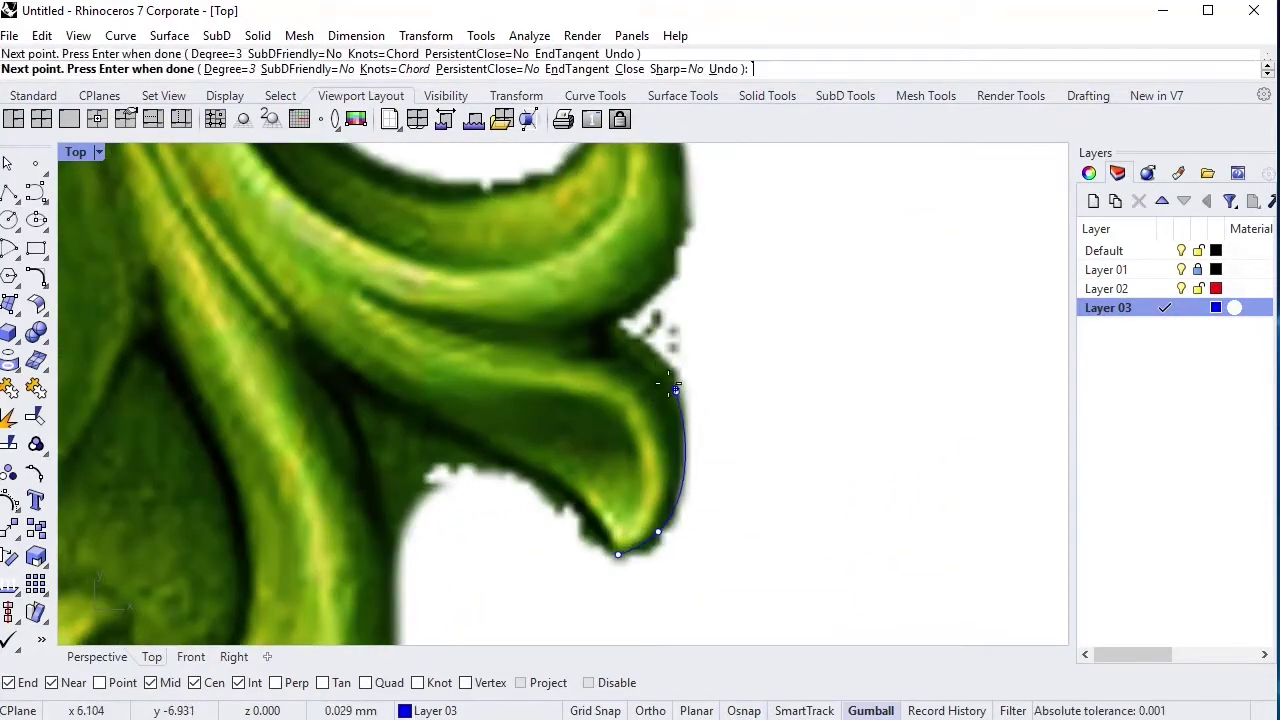
{"action": "left_click", "coordinate": [550, 326]}
{"action": "scroll", "coordinate": [457, 423], "scroll_direction": "down", "scroll_amount": 3}
{"action": "scroll", "coordinate": [540, 507], "scroll_direction": "up", "scroll_amount": 3}
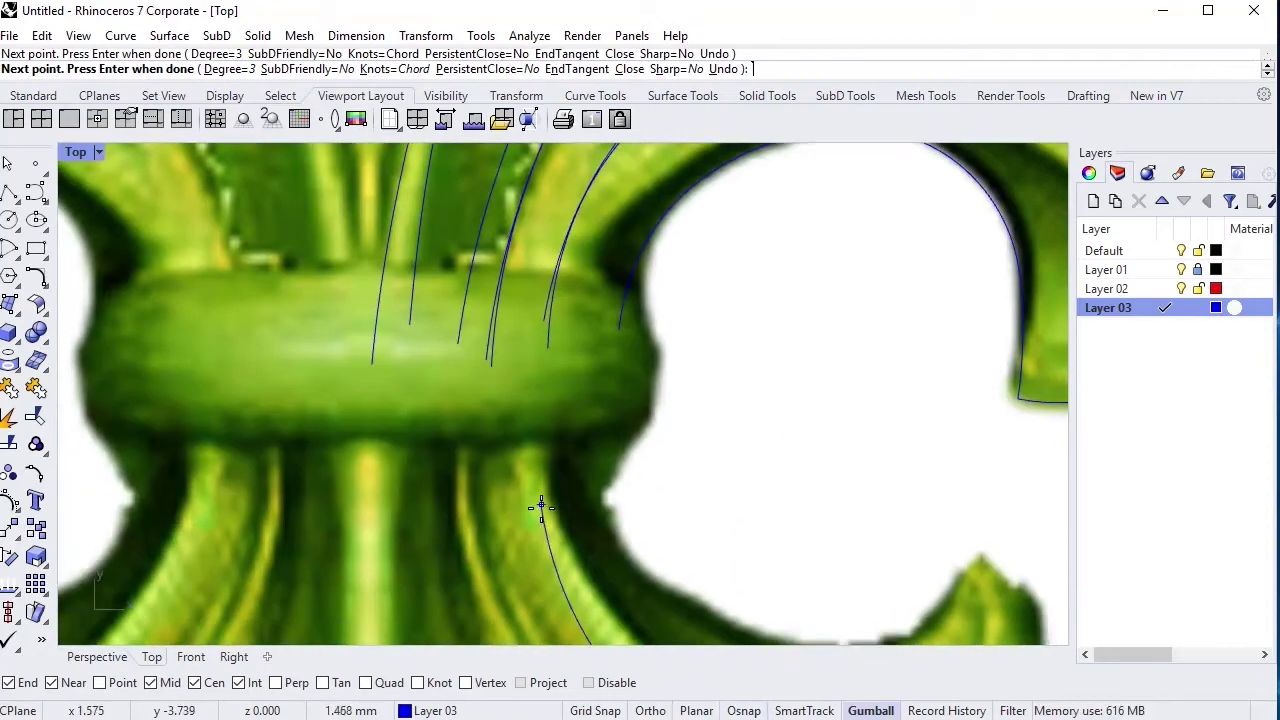
{"action": "key", "text": "Return"}
Trace the lower leaf's inner edge from the tip toward the stem.
{"action": "scroll", "coordinate": [503, 334], "scroll_direction": "down", "scroll_amount": 3}
{"action": "scroll", "coordinate": [724, 385], "scroll_direction": "up", "scroll_amount": 3}
{"action": "key", "text": "Return"}
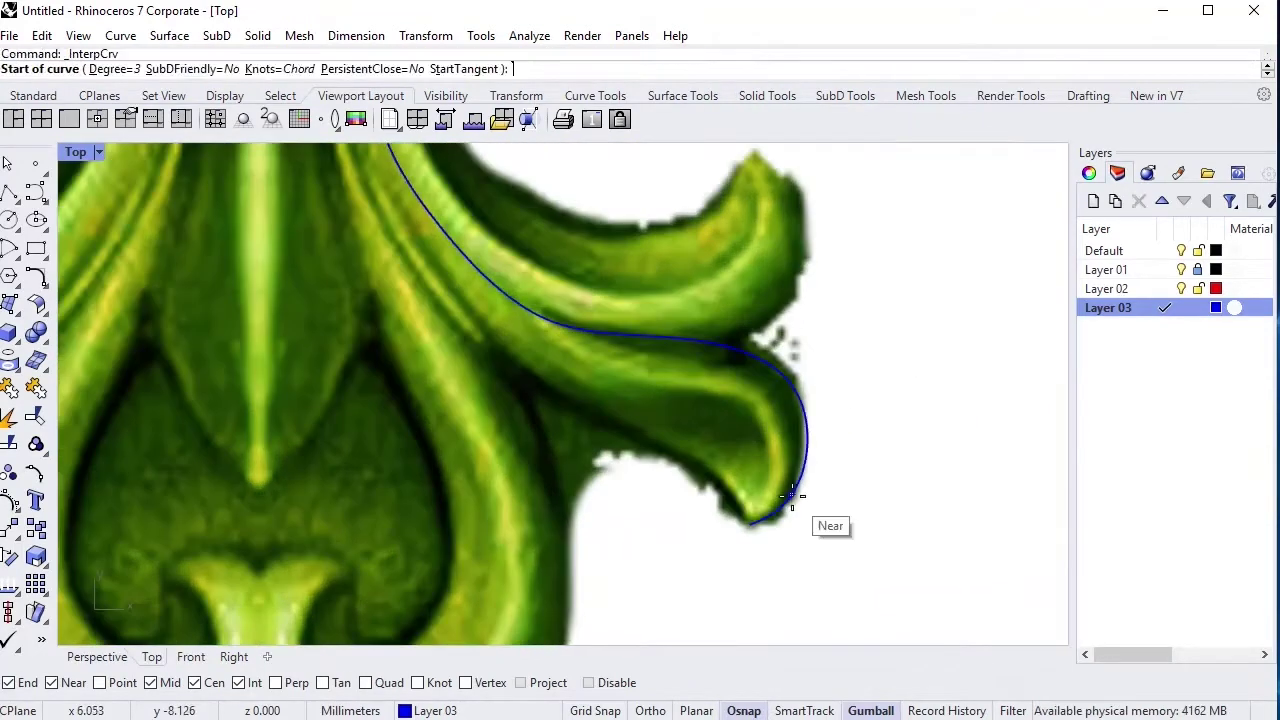
{"action": "left_click", "coordinate": [749, 522]}
{"action": "left_click", "coordinate": [725, 479]}
{"action": "left_click", "coordinate": [628, 438]}
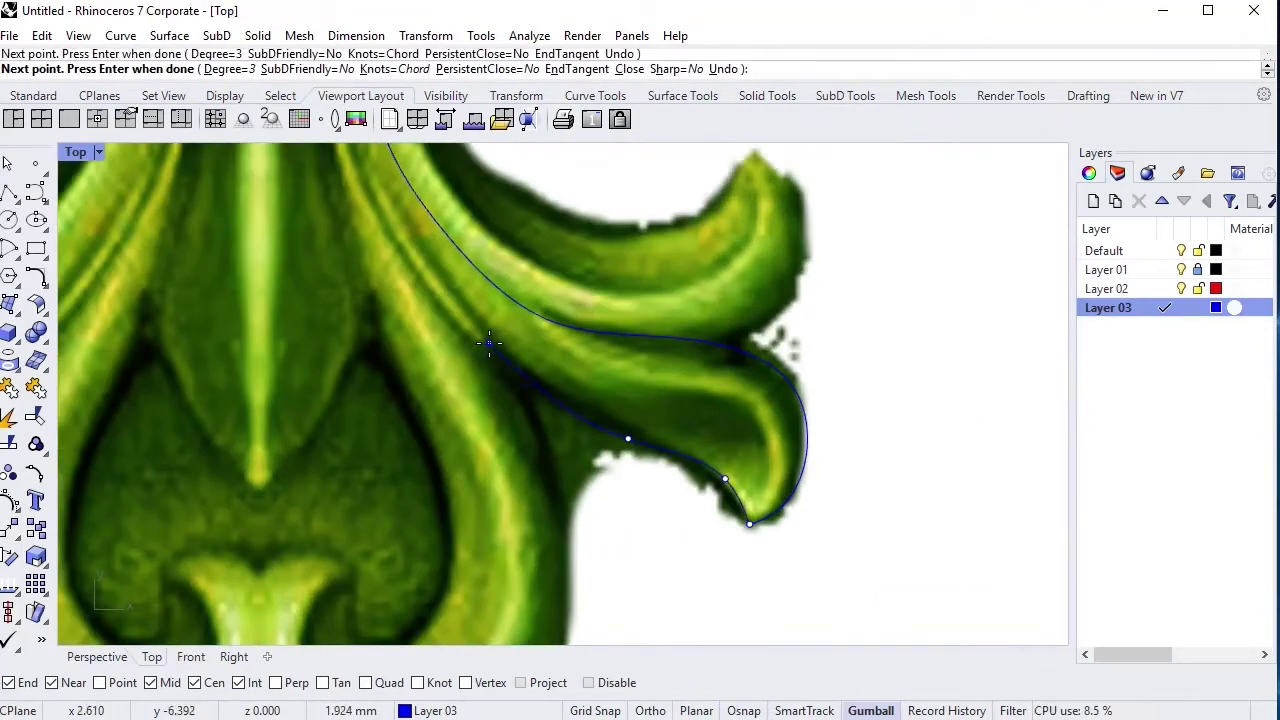
{"action": "left_click", "coordinate": [489, 343]}
{"action": "right_click_drag", "start_coordinate": [489, 343], "coordinate": [655, 540]}
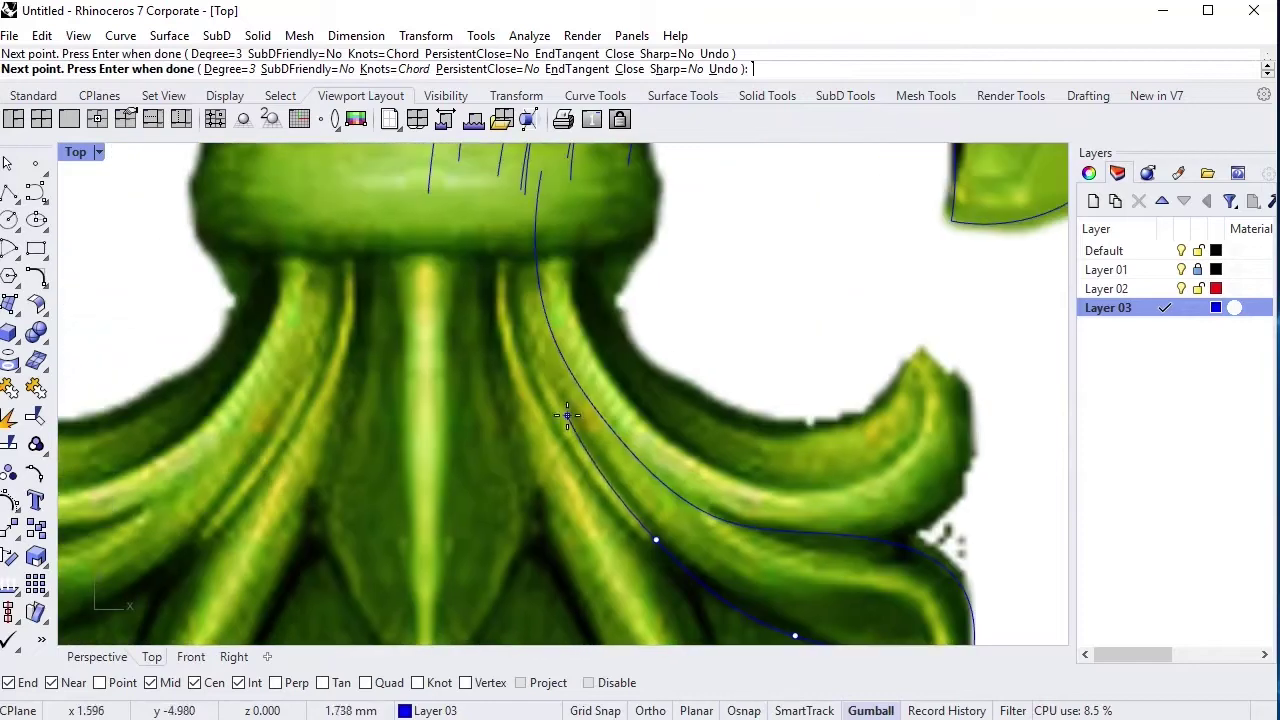
{"action": "right_click", "coordinate": [512, 172]}
Trace the next hooked leaf's outer edge from its tip to the band.
{"action": "right_click_drag", "start_coordinate": [543, 235], "coordinate": [733, 404]}
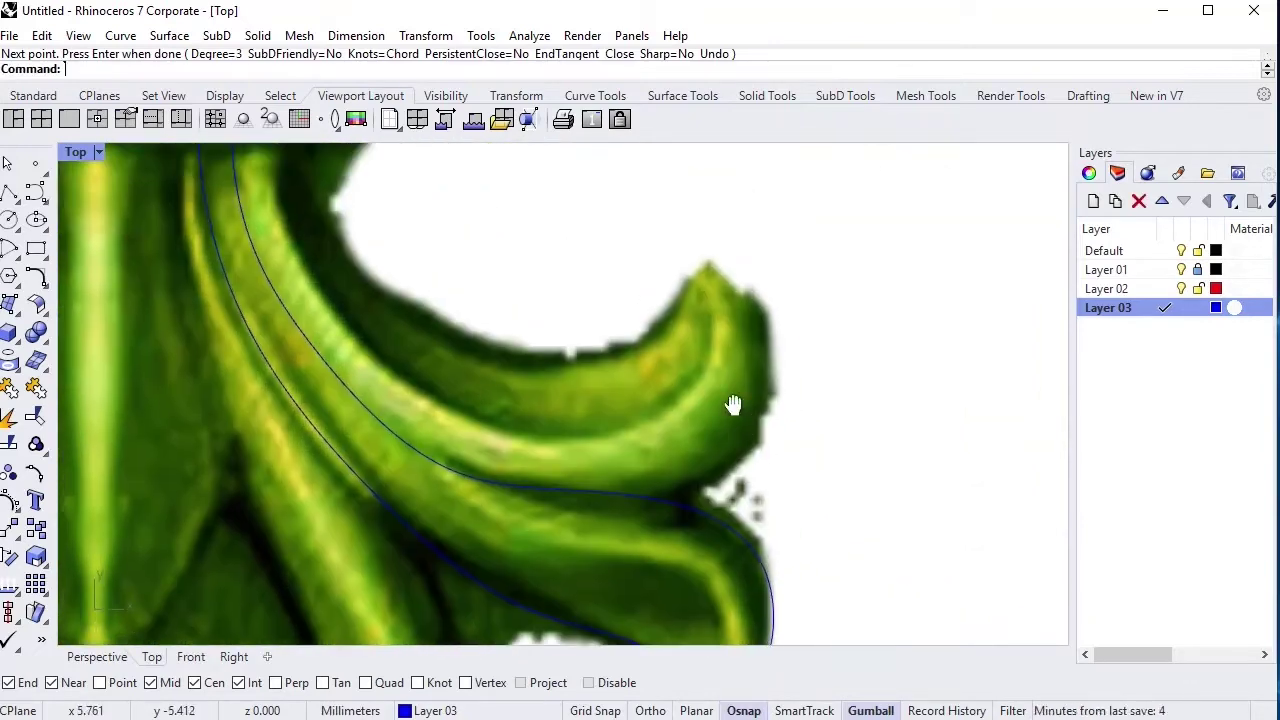
{"action": "right_click", "coordinate": [733, 404]}
{"action": "left_click", "coordinate": [707, 264]}
{"action": "left_click", "coordinate": [772, 340]}
{"action": "left_click", "coordinate": [763, 430]}
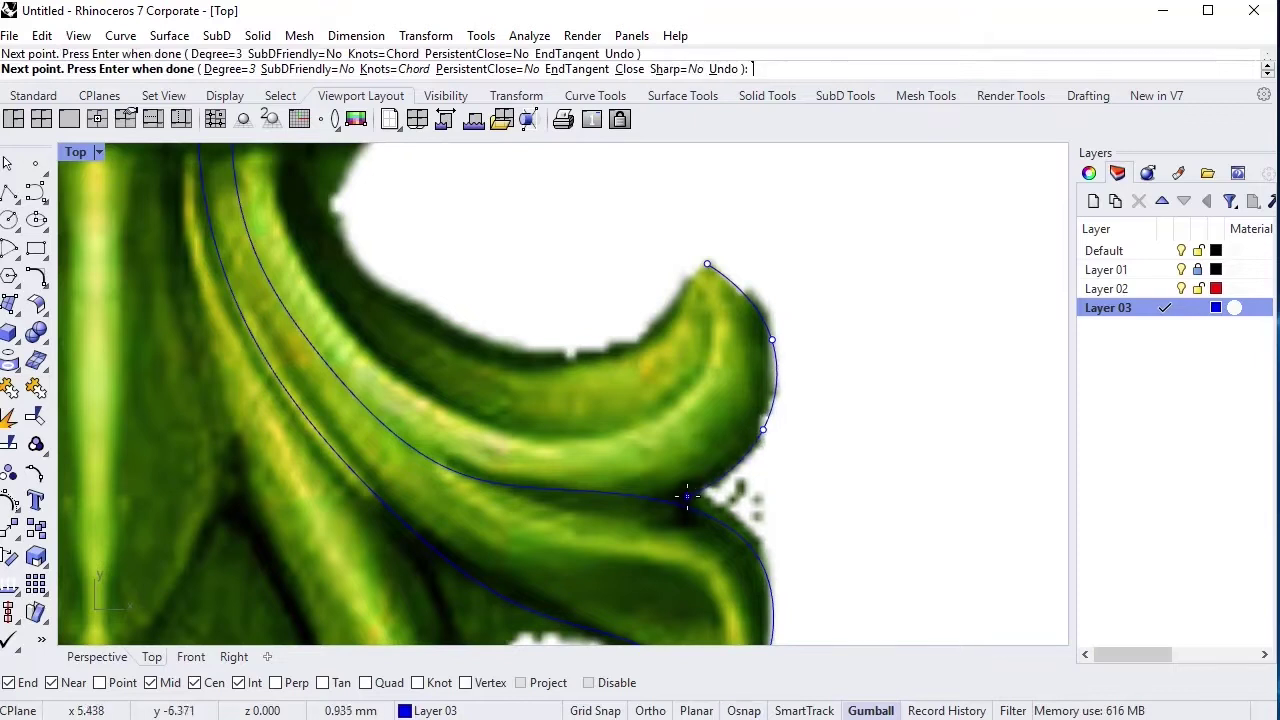
{"action": "left_click", "coordinate": [350, 405]}
{"action": "right_click_drag", "start_coordinate": [270, 270], "coordinate": [357, 391]}
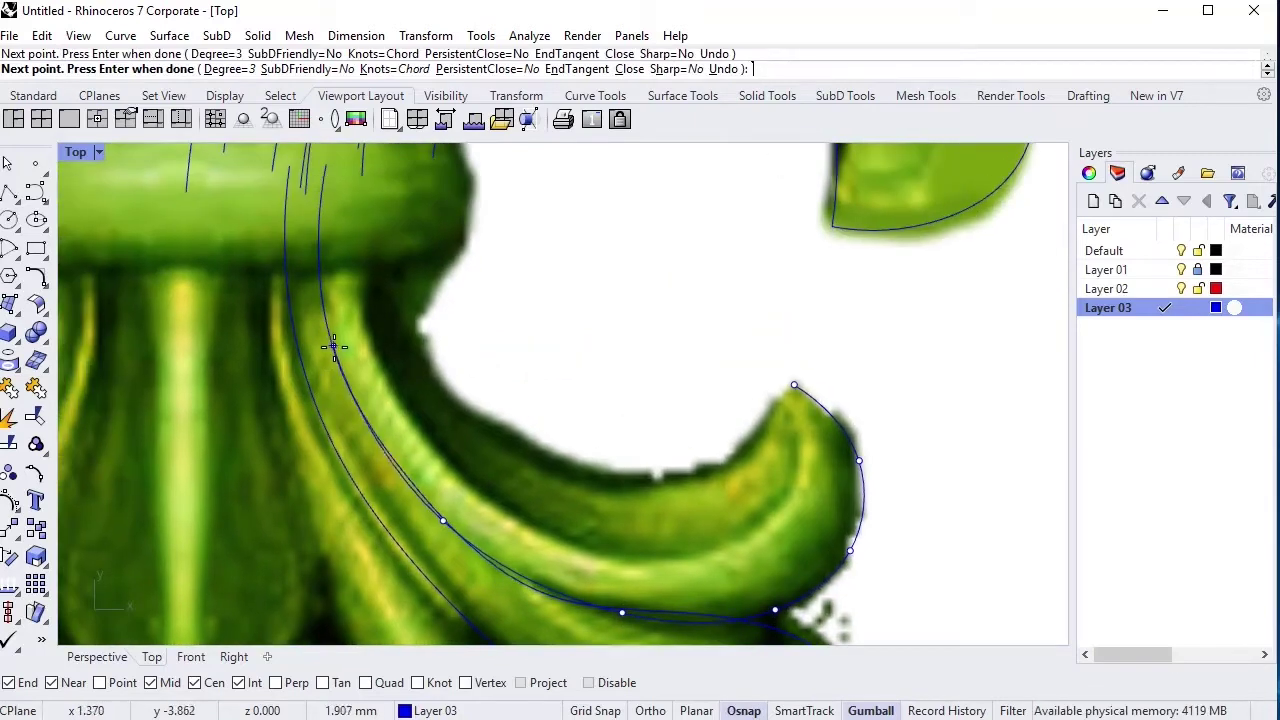
{"action": "left_click", "coordinate": [334, 347]}
{"action": "right_click", "coordinate": [637, 354]}
Trace that hooked leaf's inner edge from the tip to the stem.
{"action": "right_click", "coordinate": [640, 356]}
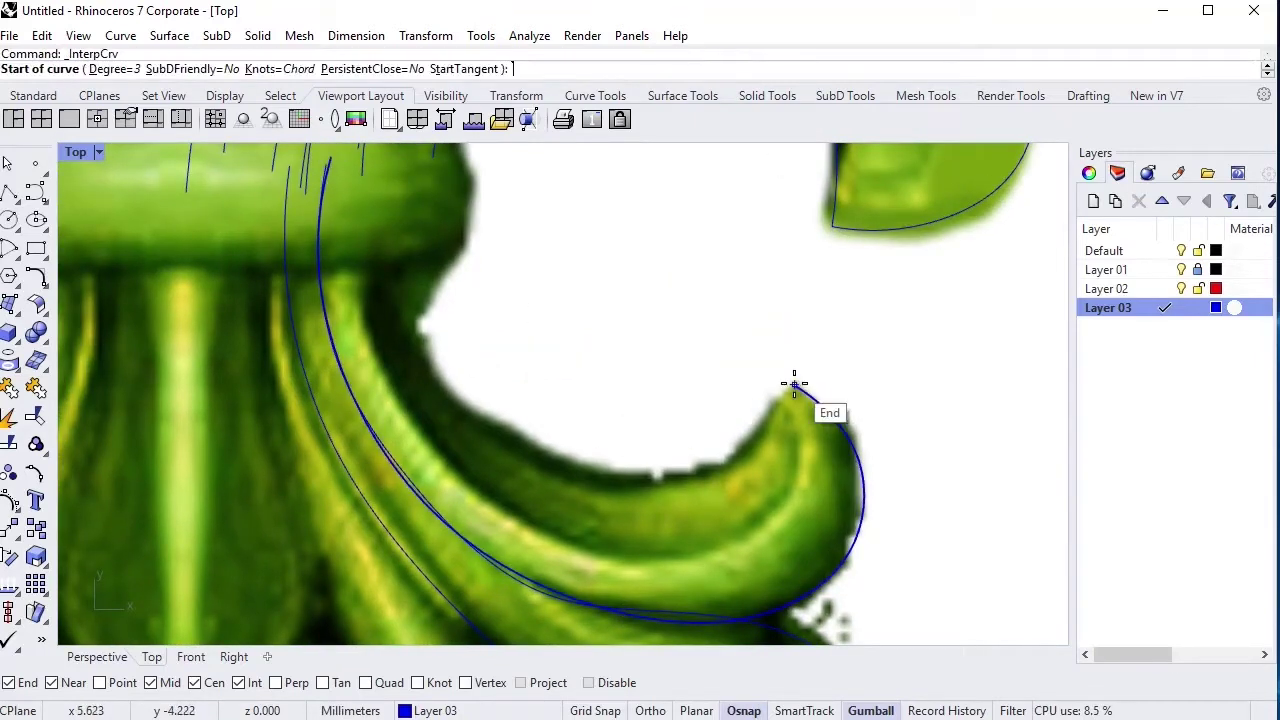
{"action": "left_click", "coordinate": [794, 385]}
{"action": "left_click", "coordinate": [770, 427]}
{"action": "left_click", "coordinate": [680, 472]}
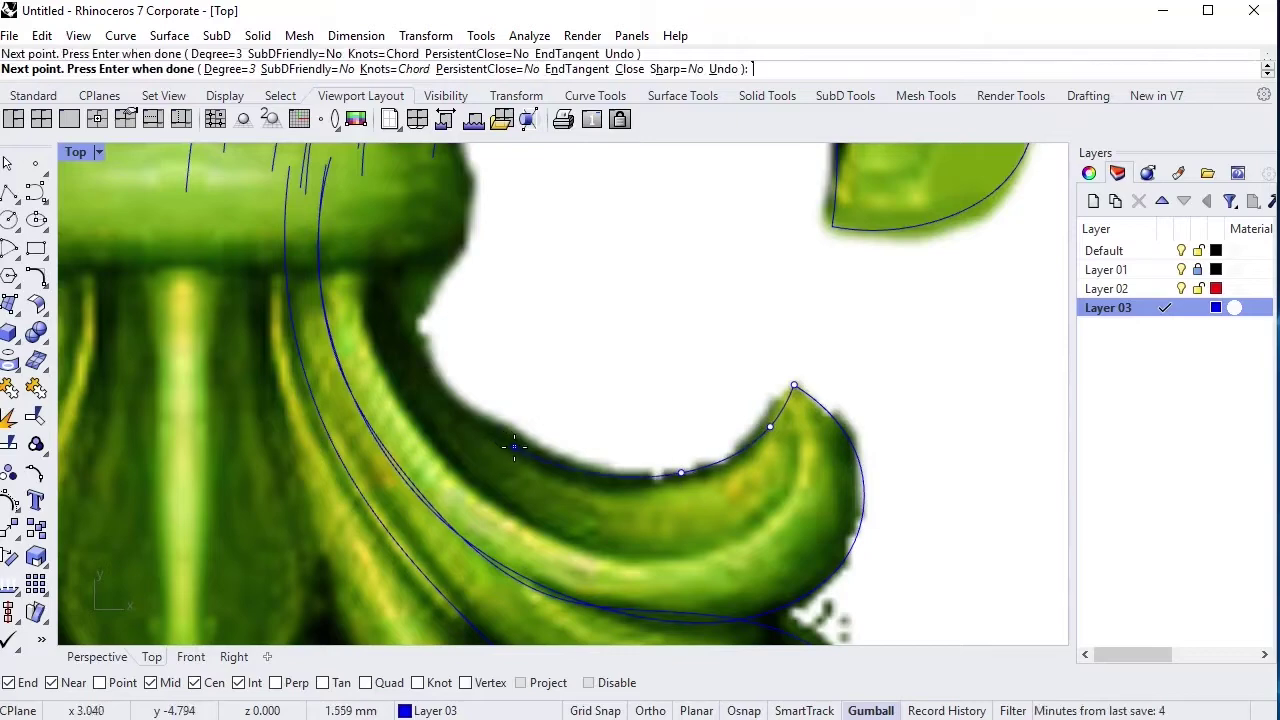
{"action": "left_click", "coordinate": [410, 222]}
{"action": "right_click", "coordinate": [410, 222]}
{"action": "scroll", "coordinate": [449, 306], "scroll_direction": "down", "scroll_amount": 2}
{"action": "scroll", "coordinate": [698, 428], "scroll_direction": "down", "scroll_amount": 3}
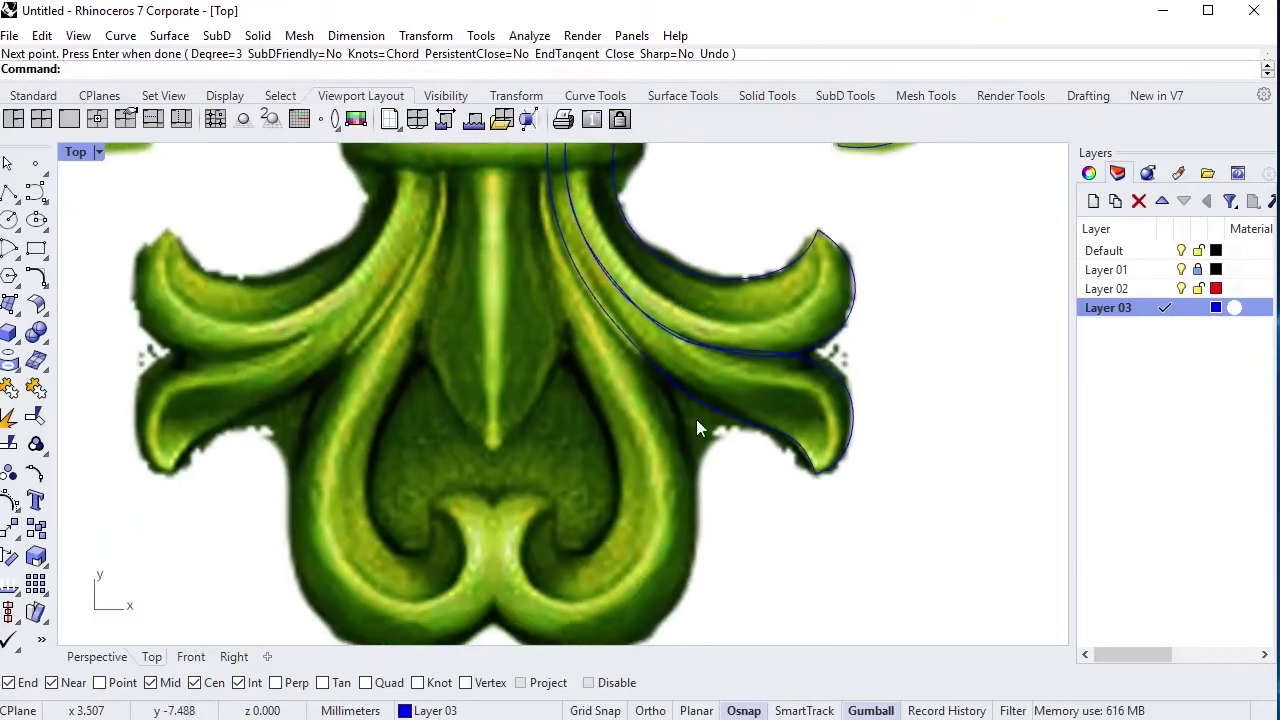
{"action": "scroll", "coordinate": [561, 556], "scroll_direction": "up", "scroll_amount": 2}
{"action": "right_click", "coordinate": [549, 551]}
Trace a curve over the bottom central knob and around to the lobe's right edge.
{"action": "left_click", "coordinate": [571, 425]}
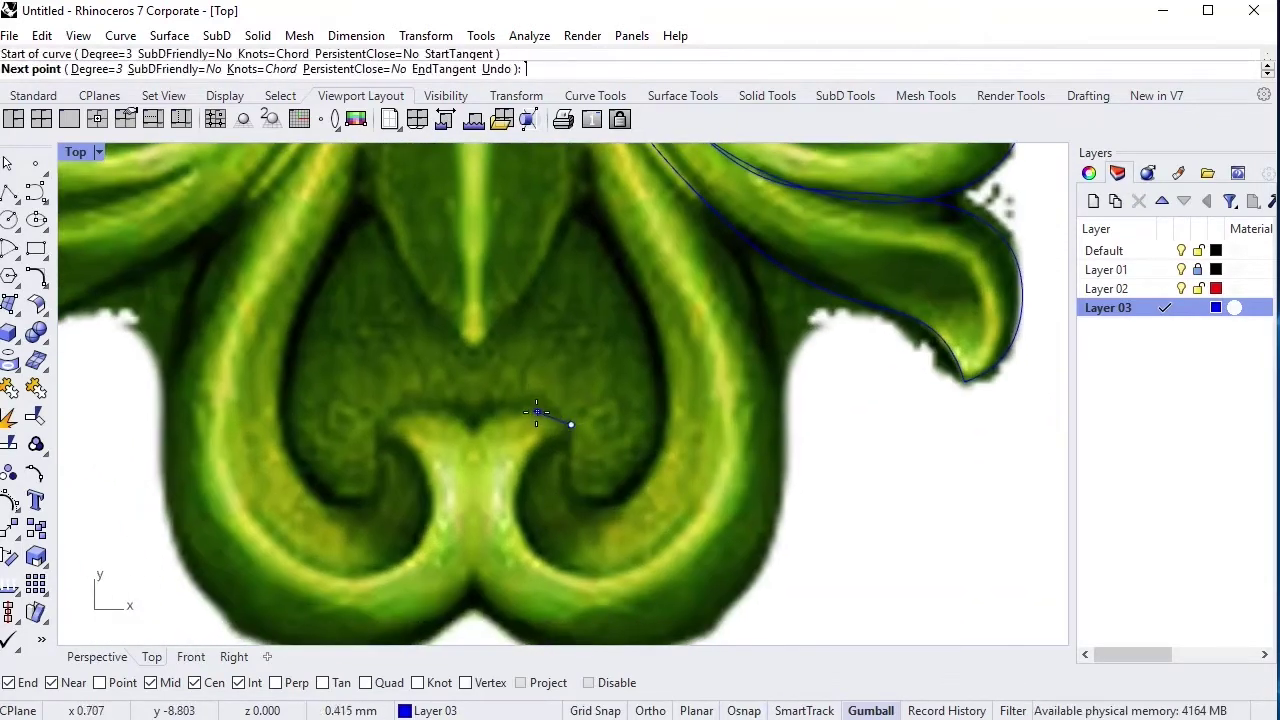
{"action": "left_click", "coordinate": [532, 412]}
{"action": "left_click", "coordinate": [479, 441]}
{"action": "left_click", "coordinate": [467, 586]}
{"action": "right_click_drag", "start_coordinate": [467, 586], "coordinate": [401, 487]}
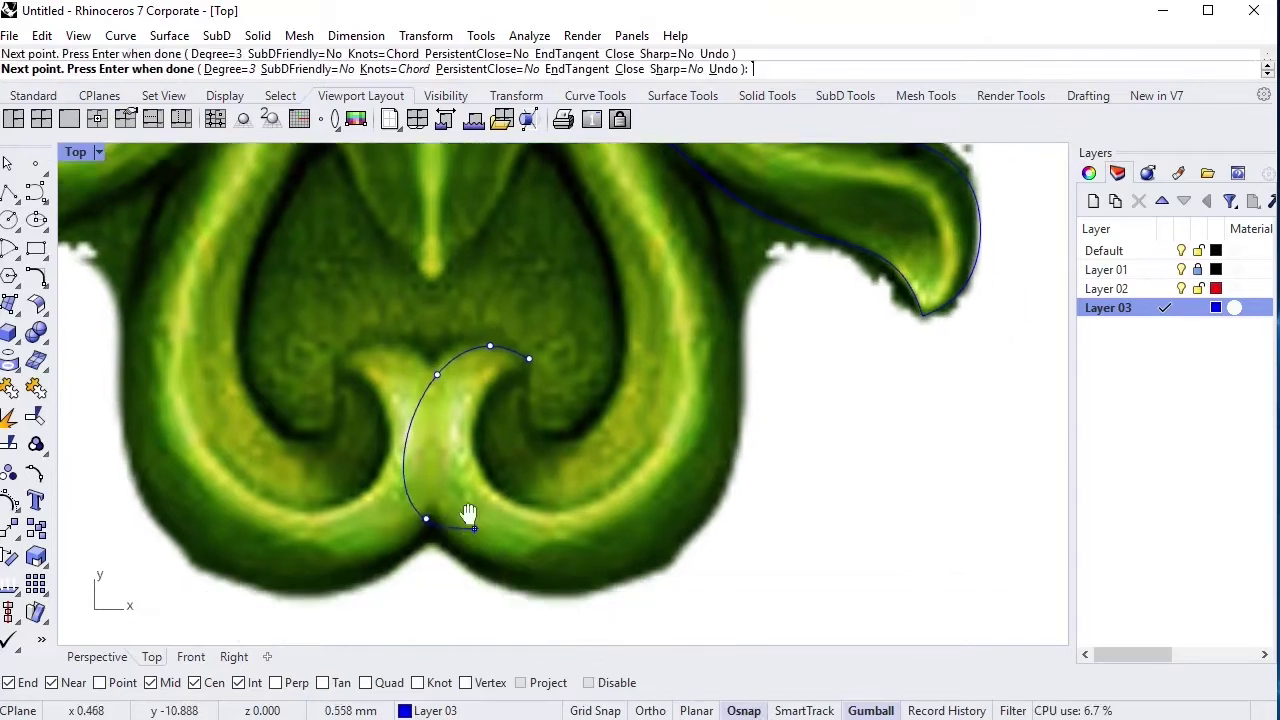
{"action": "left_click", "coordinate": [716, 340]}
{"action": "mouse_move", "coordinate": [668, 176]}
{"action": "right_mouse_down"}
{"action": "mouse_move", "coordinate": [678, 379]}
{"action": "mouse_move", "coordinate": [632, 432]}
{"action": "right_mouse_up"}
{"action": "right_click_drag", "start_coordinate": [563, 278], "coordinate": [606, 404]}
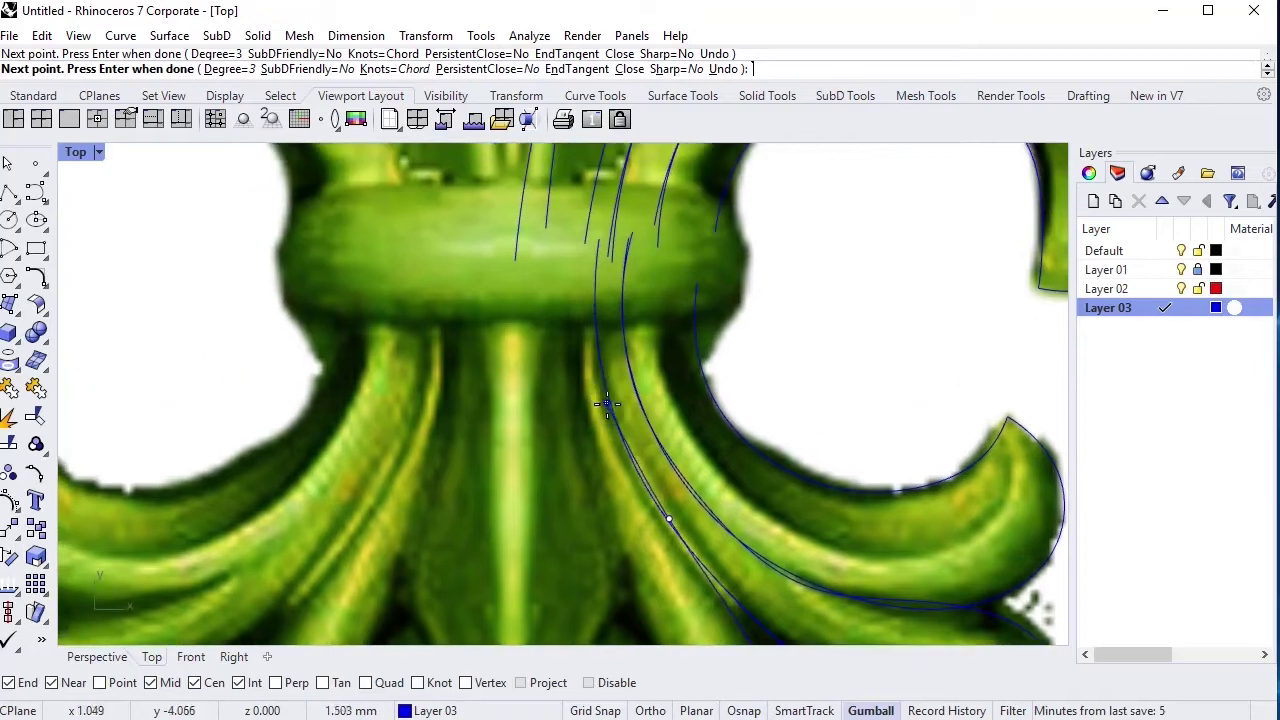
{"action": "key", "text": "Return"}
Trace the inner lobe edge from the knob's tip up to the band.
{"action": "mouse_move", "coordinate": [598, 231]}
{"action": "right_mouse_down"}
{"action": "mouse_move", "coordinate": [673, 408]}
{"action": "mouse_move", "coordinate": [608, 495]}
{"action": "right_mouse_up"}
{"action": "key", "text": "Return"}
{"action": "left_click", "coordinate": [597, 520]}
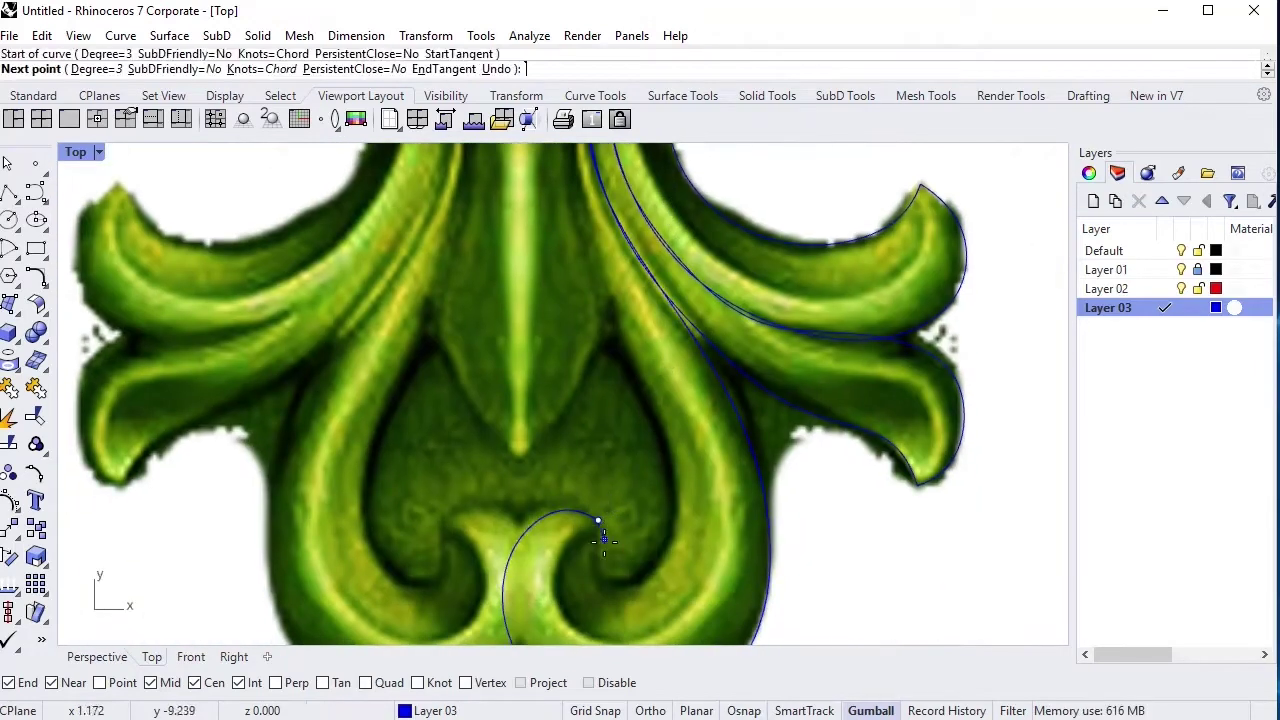
{"action": "left_click", "coordinate": [597, 560]}
{"action": "left_click", "coordinate": [614, 584]}
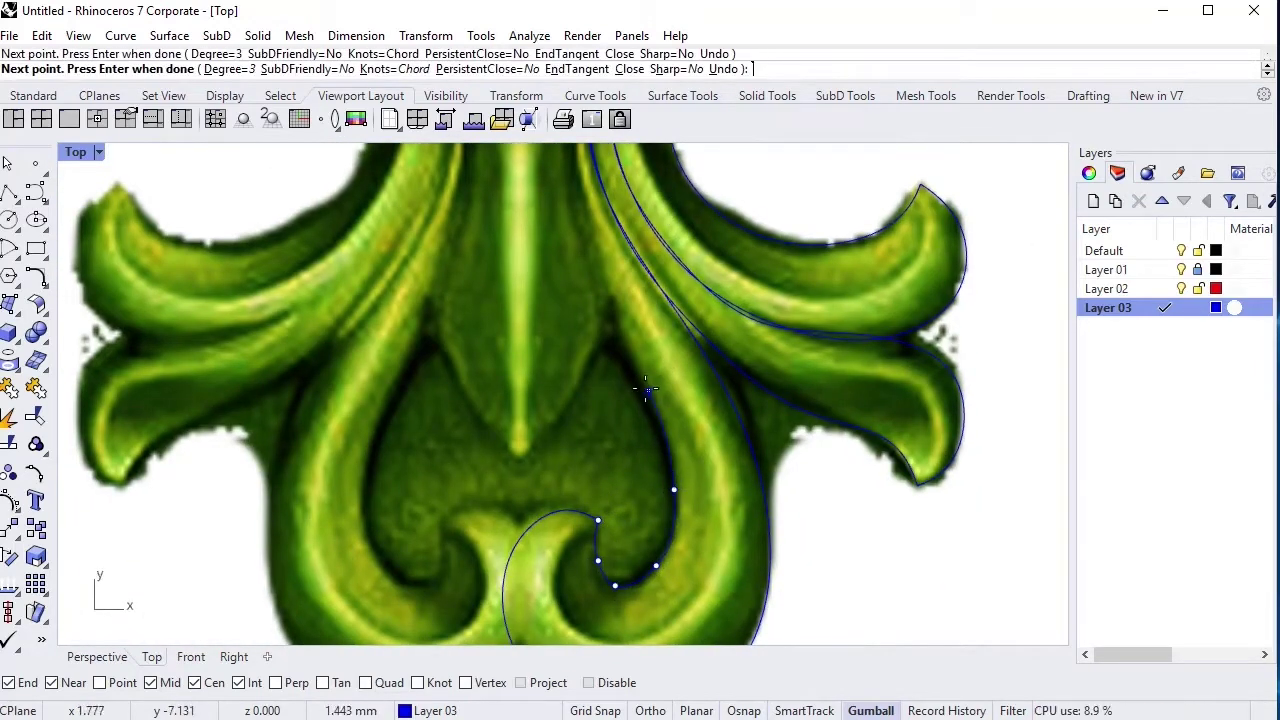
{"action": "right_click_drag", "start_coordinate": [645, 388], "coordinate": [650, 433]}
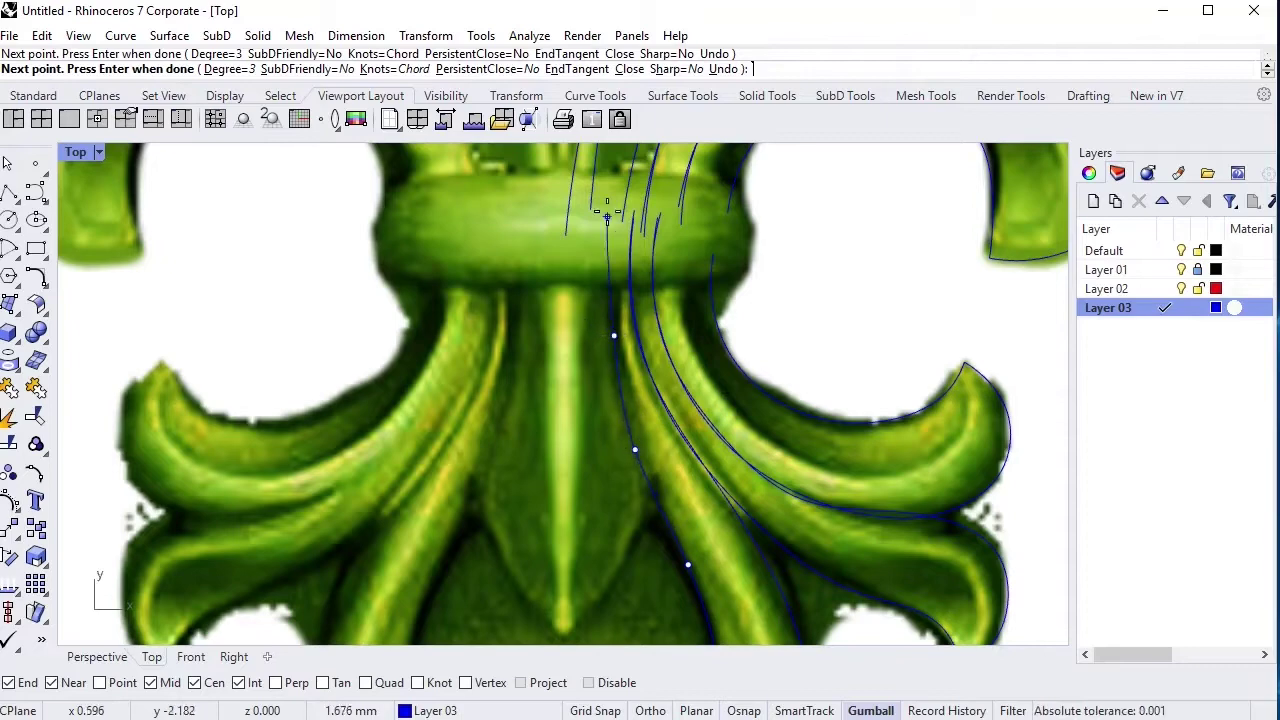
{"action": "key", "text": "Return"}
{"action": "scroll", "coordinate": [785, 415], "scroll_direction": "down", "scroll_amount": 3}
{"action": "scroll", "coordinate": [785, 415], "scroll_direction": "up", "scroll_amount": 3}
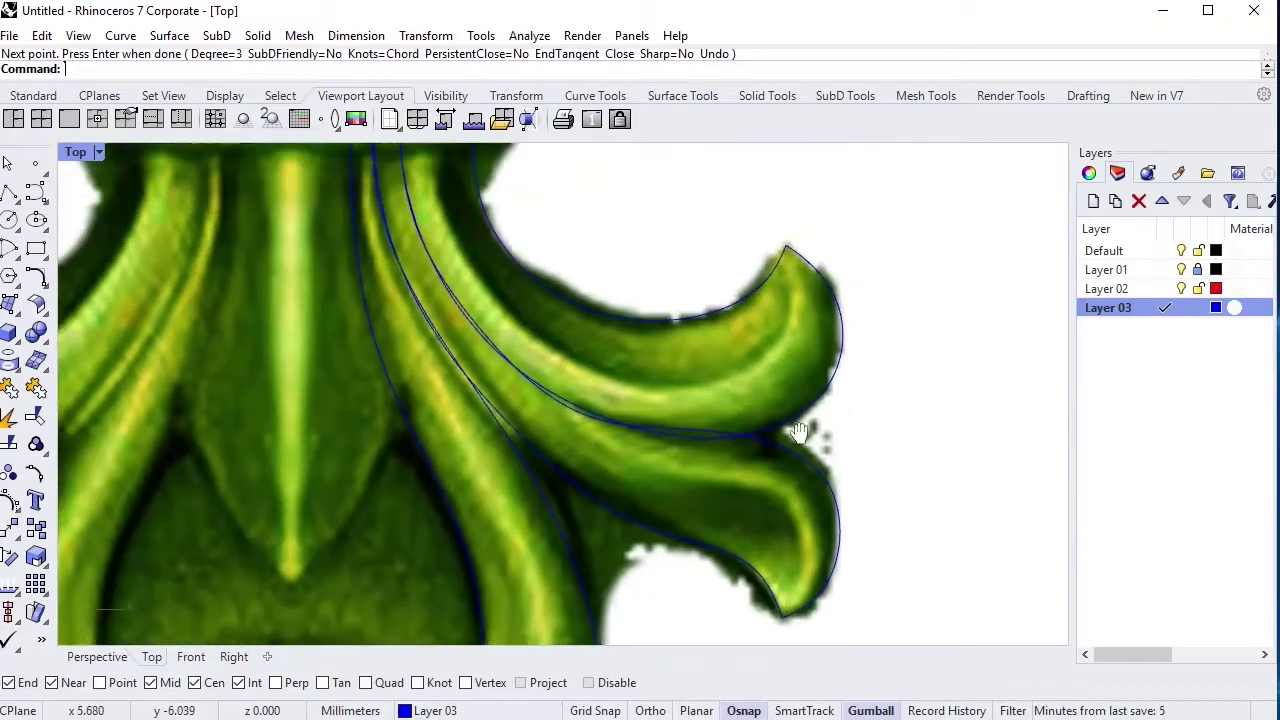
{"action": "scroll", "coordinate": [787, 447], "scroll_direction": "up", "scroll_amount": 2}
{"action": "scroll", "coordinate": [640, 464], "scroll_direction": "down", "scroll_amount": 3}
{"action": "scroll", "coordinate": [544, 492], "scroll_direction": "up", "scroll_amount": 3}
{"action": "key", "text": "Return"}
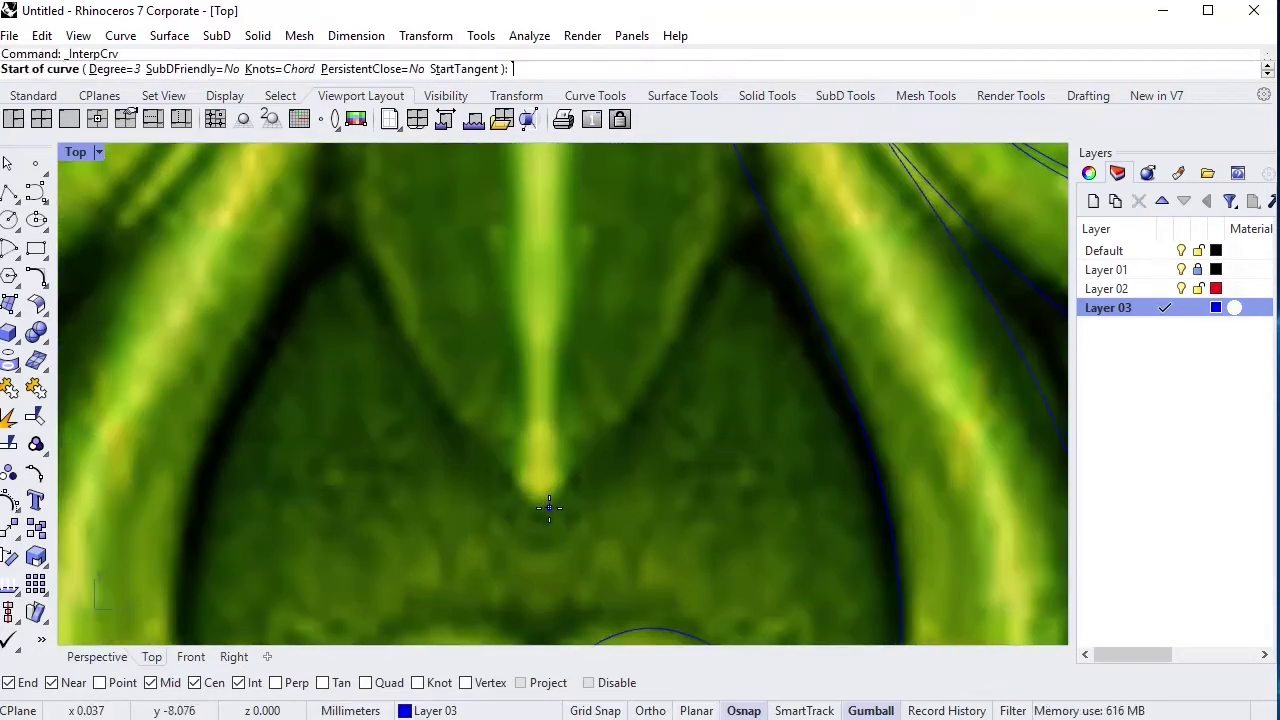
Draw a straight centre line from the origin (0) down the middle of the stem.
{"action": "key", "text": "Escape"}
{"action": "scroll", "coordinate": [600, 319], "scroll_direction": "down", "scroll_amount": 2}
{"action": "key", "text": "Return"}
{"action": "type", "text": "0"}
{"action": "key", "text": "Return"}
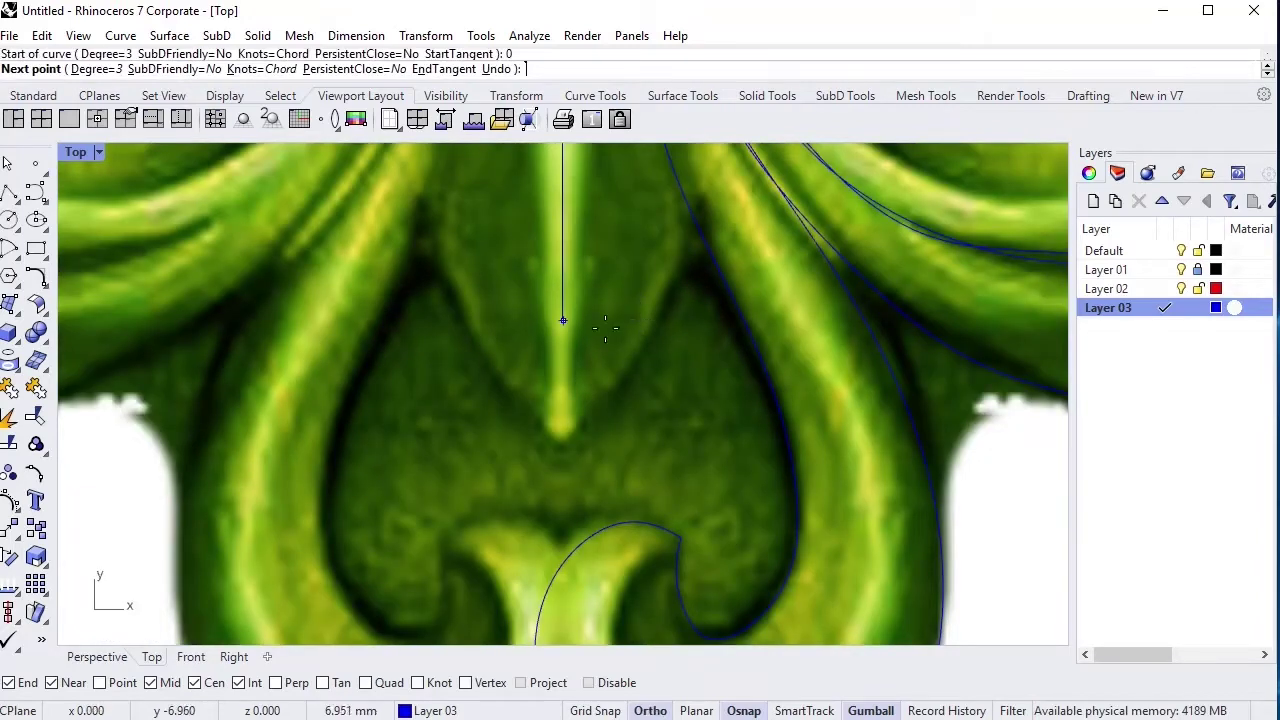
{"action": "left_click", "coordinate": [561, 478]}
{"action": "key", "text": "Return"}
{"action": "key", "text": "Return"}
Trace a curve along the stem edge up toward the band.
{"action": "left_click", "coordinate": [563, 440]}
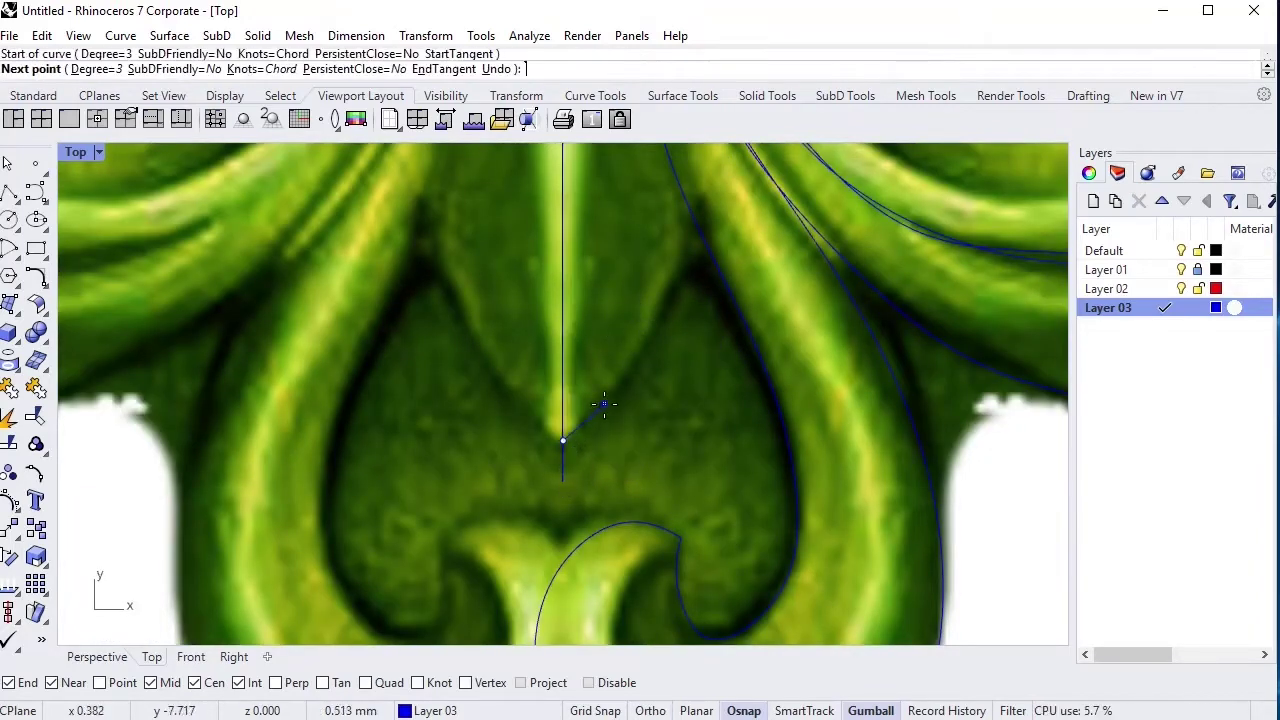
{"action": "left_click", "coordinate": [604, 404]}
{"action": "left_click", "coordinate": [669, 291]}
{"action": "right_click_drag", "start_coordinate": [700, 214], "coordinate": [660, 598]}
{"action": "left_click", "coordinate": [639, 523]}
{"action": "right_click_drag", "start_coordinate": [646, 371], "coordinate": [600, 430]}
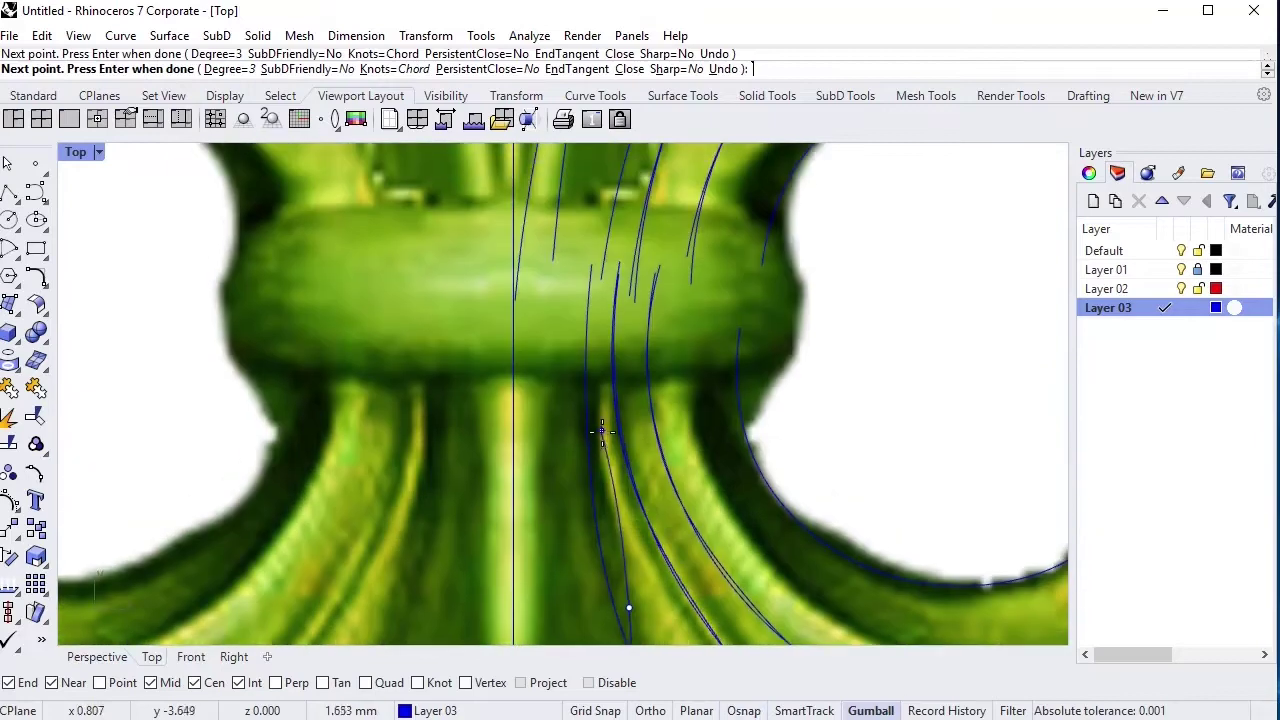
{"action": "key", "text": "Return"}
Switch off Layer 01's light bulb to hide the fleur-de-lis reference image.
{"action": "scroll", "coordinate": [601, 244], "scroll_direction": "down", "scroll_amount": 3}
{"action": "scroll", "coordinate": [586, 314], "scroll_direction": "up", "scroll_amount": 1}
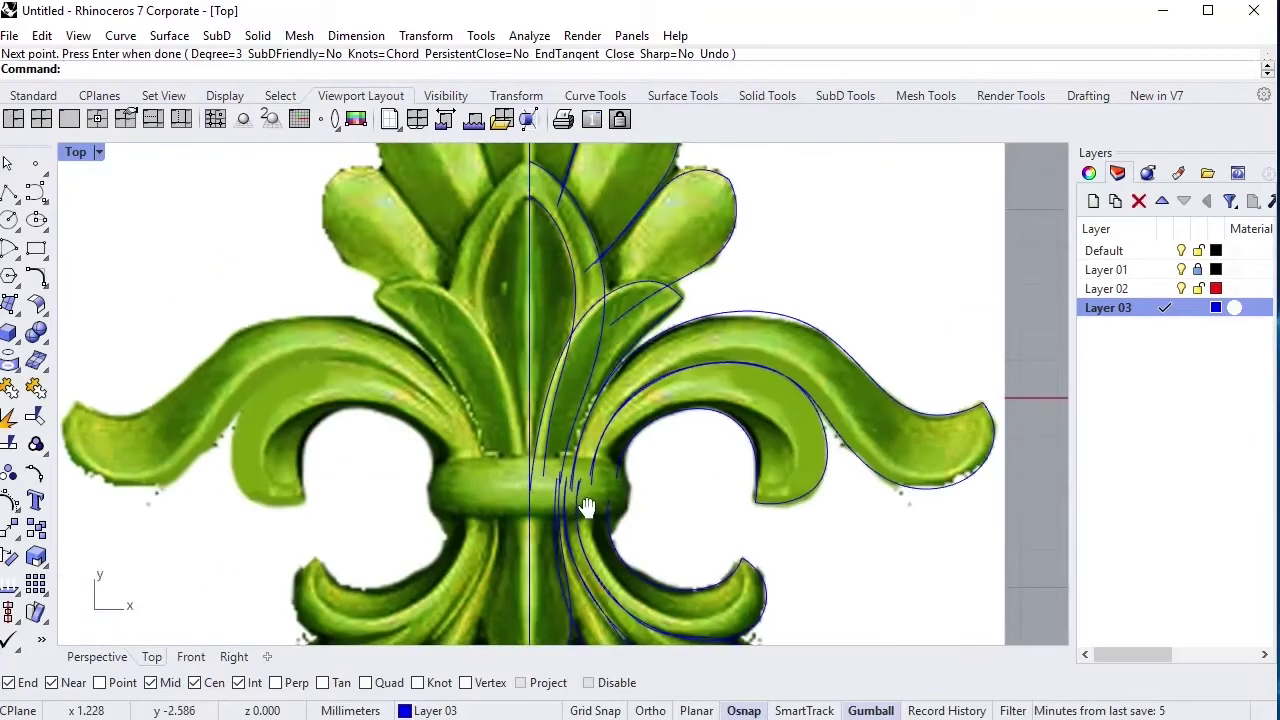
{"action": "scroll", "coordinate": [586, 430], "scroll_direction": "up", "scroll_amount": 1}
{"action": "scroll", "coordinate": [586, 432], "scroll_direction": "up", "scroll_amount": 1}
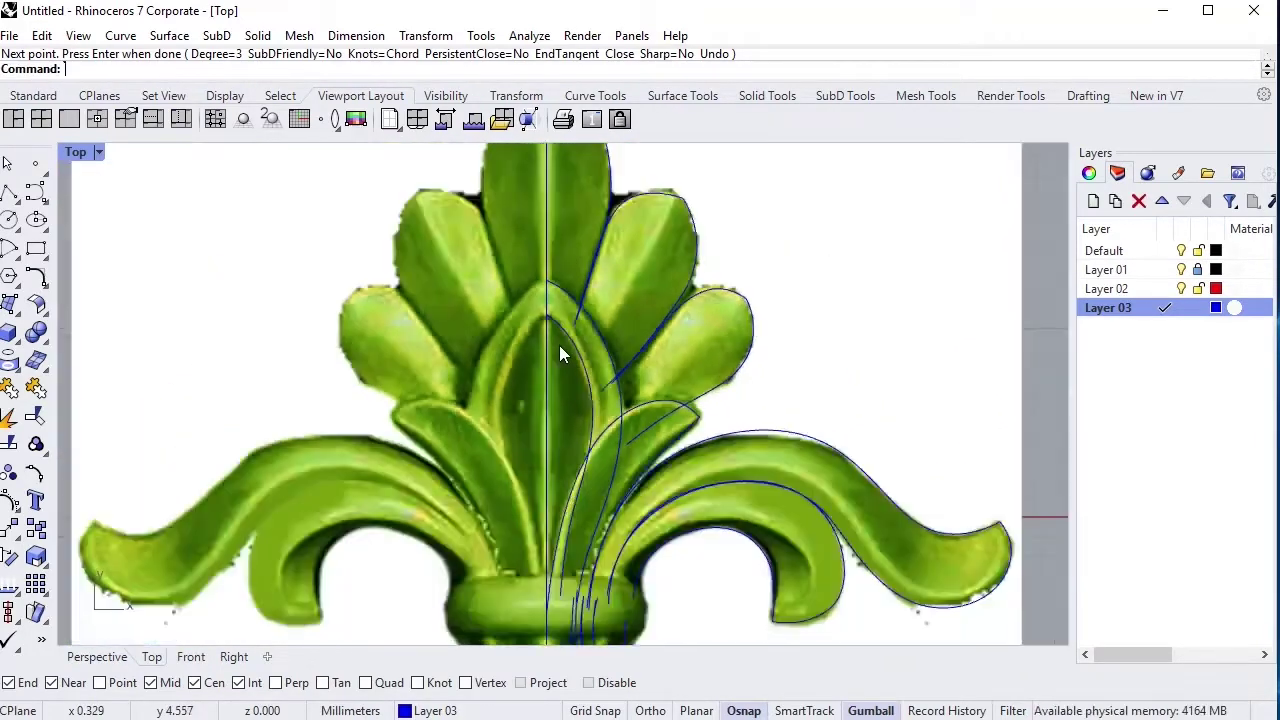
{"action": "scroll", "coordinate": [560, 346], "scroll_direction": "down", "scroll_amount": 1}
{"action": "scroll", "coordinate": [594, 366], "scroll_direction": "down", "scroll_amount": 1}
{"action": "scroll", "coordinate": [553, 366], "scroll_direction": "up", "scroll_amount": 3}
{"action": "scroll", "coordinate": [541, 254], "scroll_direction": "down", "scroll_amount": 1}
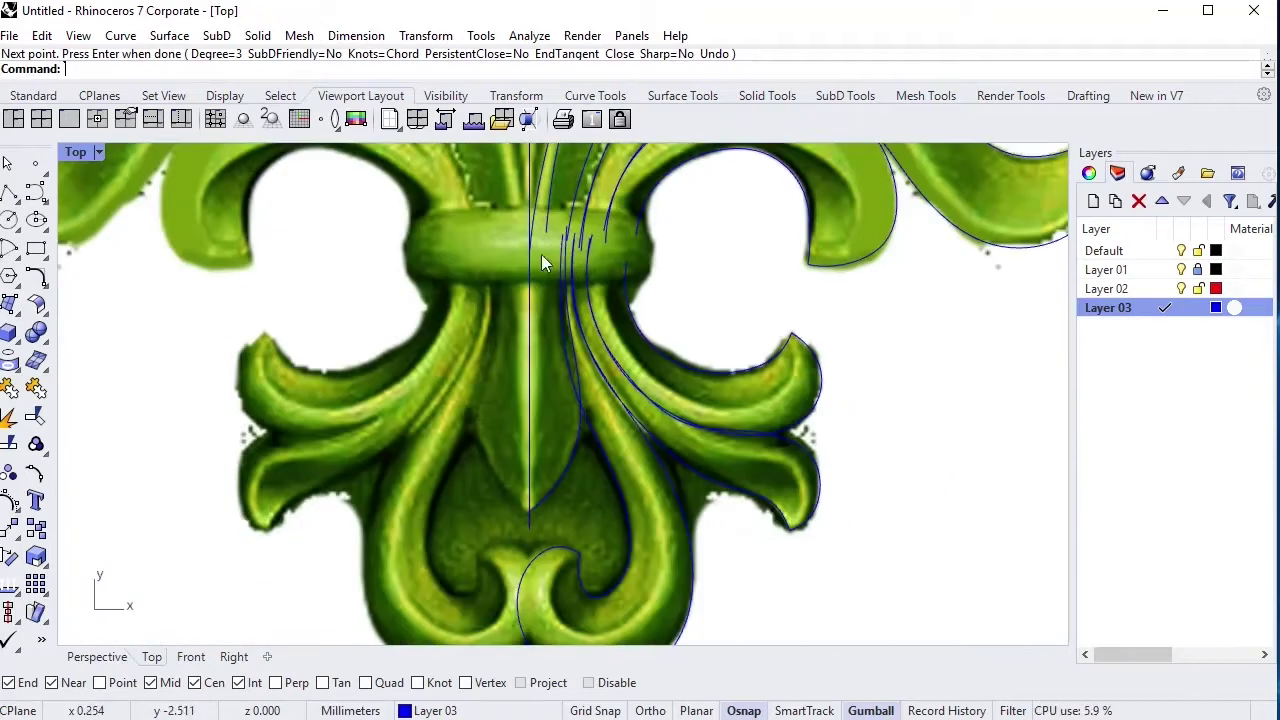
{"action": "scroll", "coordinate": [632, 356], "scroll_direction": "down", "scroll_amount": 1}
{"action": "scroll", "coordinate": [668, 398], "scroll_direction": "down", "scroll_amount": 1}
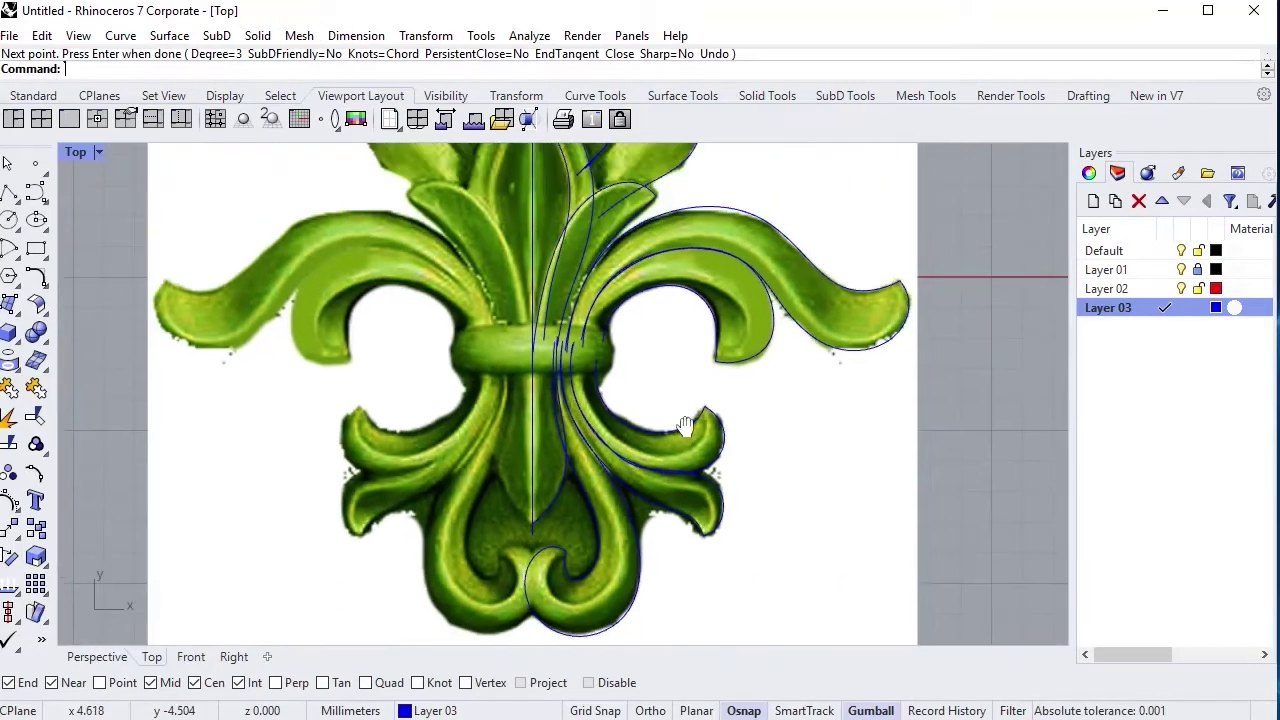
{"action": "left_click", "coordinate": [1181, 270]}
Nudge the first curve's end control point to reshape its pointed tip.
{"action": "mouse_move", "coordinate": [766, 360]}
{"action": "right_mouse_down"}
{"action": "mouse_move", "coordinate": [818, 499]}
{"action": "mouse_move", "coordinate": [722, 390]}
{"action": "right_mouse_up"}
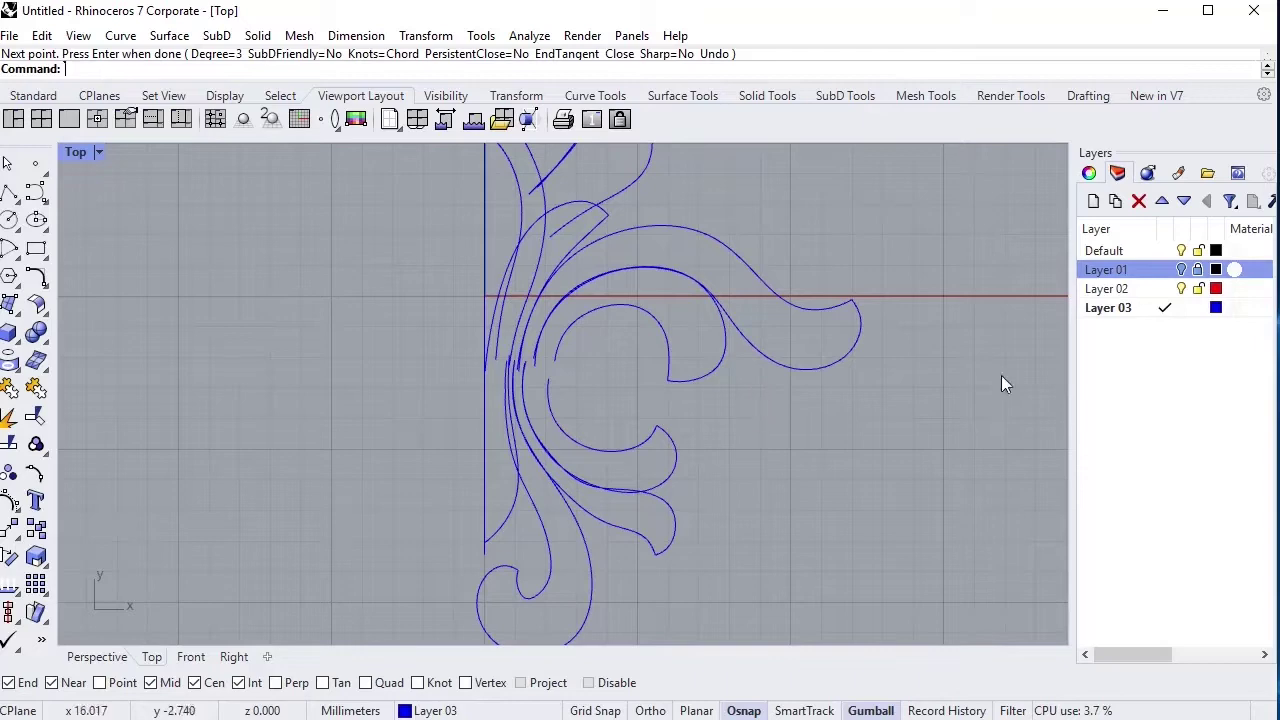
{"action": "scroll", "coordinate": [714, 515], "scroll_direction": "up", "scroll_amount": 5}
{"action": "scroll", "coordinate": [766, 434], "scroll_direction": "up", "scroll_amount": 3}
{"action": "left_click", "coordinate": [766, 434]}
{"action": "scroll", "coordinate": [650, 518], "scroll_direction": "down", "scroll_amount": 1}
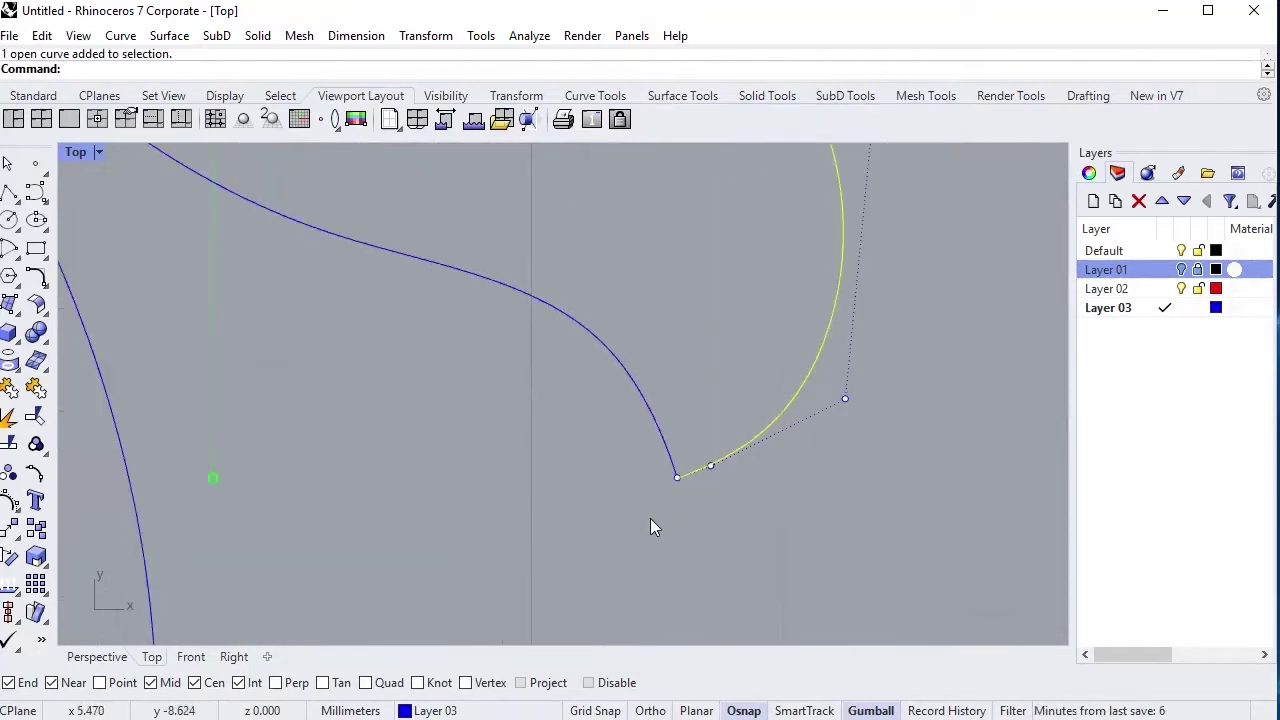
{"action": "left_click", "coordinate": [677, 477]}
{"action": "left_click_drag", "start_coordinate": [729, 441], "coordinate": [736, 429]}
Move the right-hand curve's tip point up and to the right.
{"action": "scroll", "coordinate": [760, 450], "scroll_direction": "down", "scroll_amount": 2}
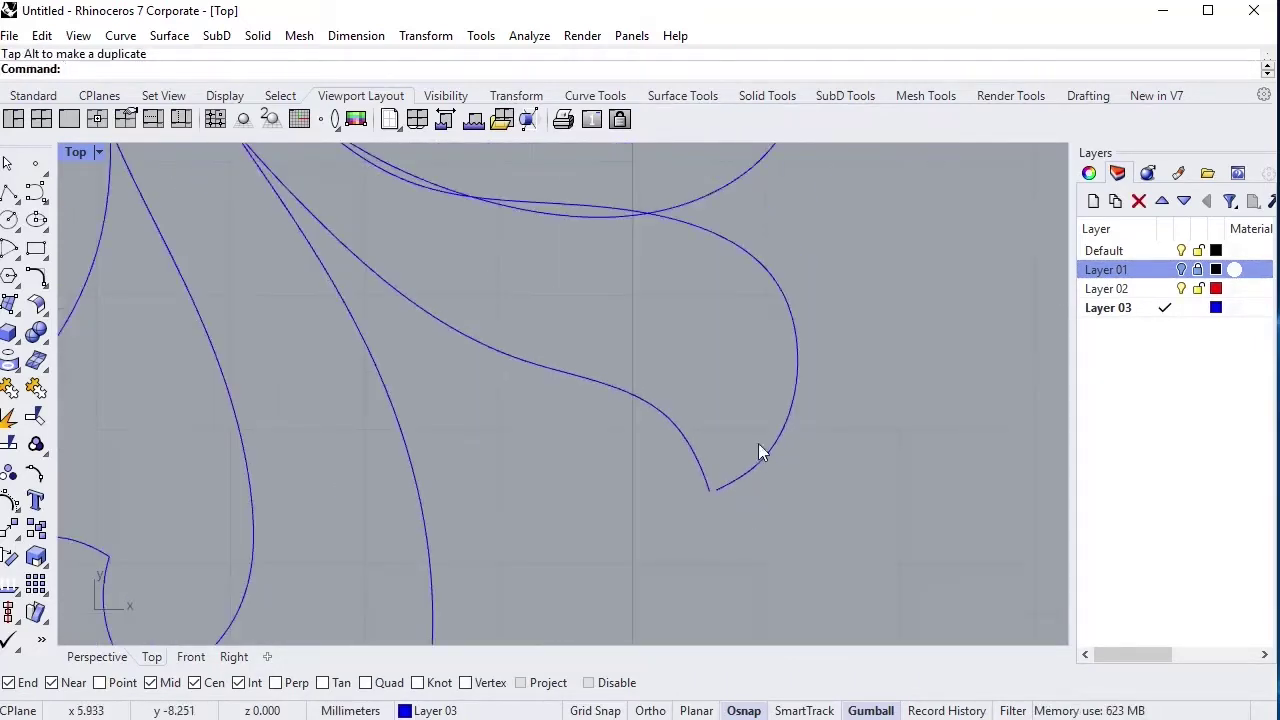
{"action": "scroll", "coordinate": [780, 425], "scroll_direction": "down", "scroll_amount": 2}
{"action": "scroll", "coordinate": [775, 420], "scroll_direction": "down", "scroll_amount": 2}
{"action": "scroll", "coordinate": [721, 342], "scroll_direction": "up", "scroll_amount": 3}
{"action": "scroll", "coordinate": [713, 330], "scroll_direction": "up", "scroll_amount": 2}
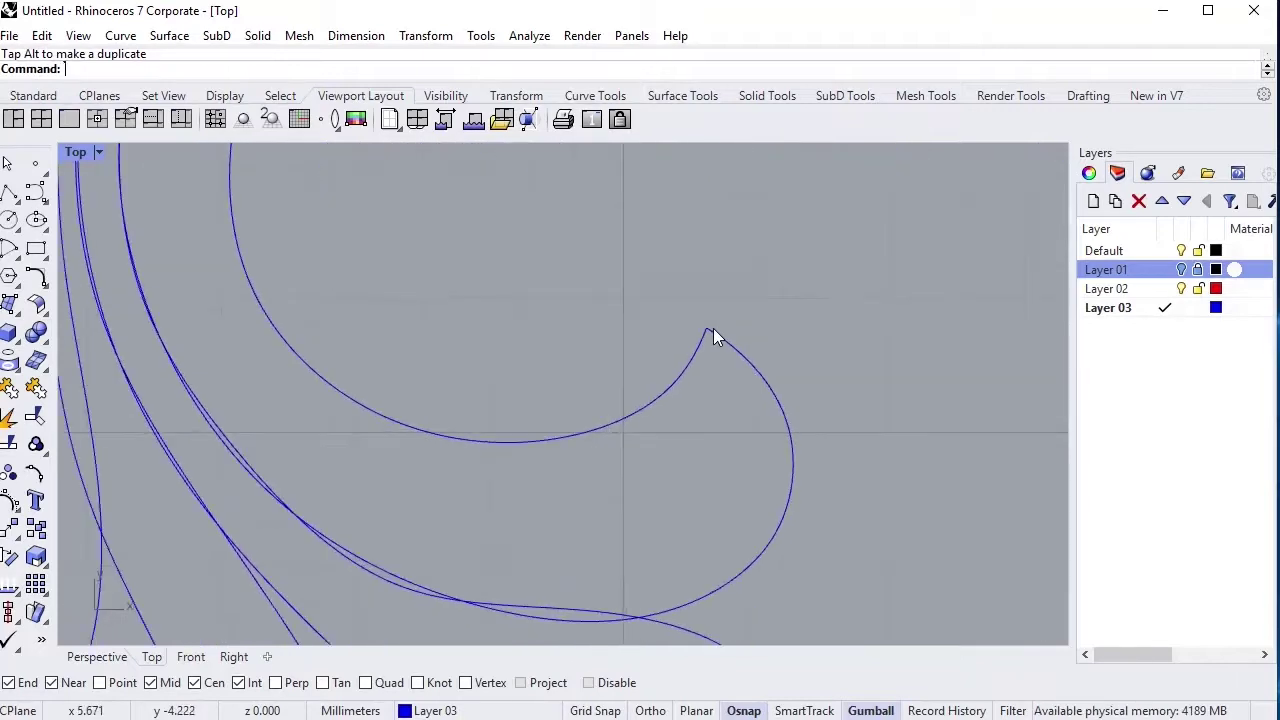
{"action": "scroll", "coordinate": [710, 335], "scroll_direction": "up", "scroll_amount": 2}
{"action": "left_click", "coordinate": [710, 335]}
{"action": "left_click_drag", "start_coordinate": [729, 283], "coordinate": [757, 277]}
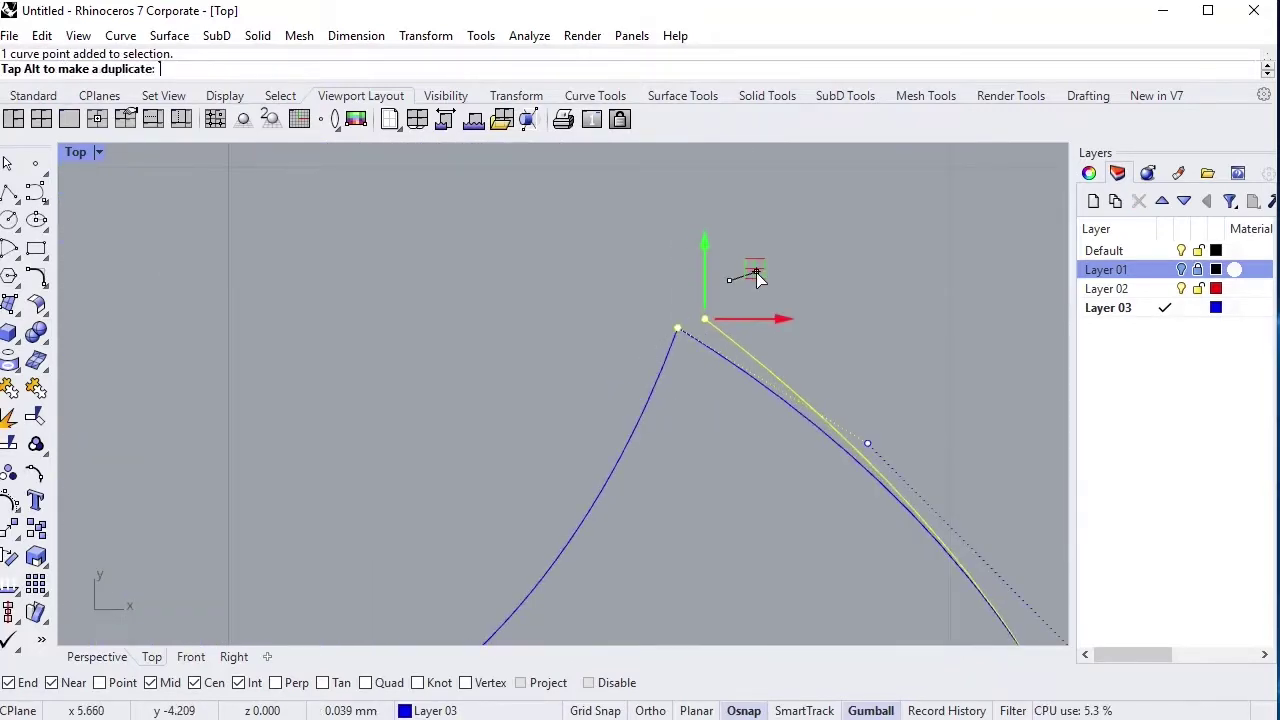
Shift another curve's corner control point slightly down so neighbouring curves meet.
{"action": "scroll", "coordinate": [737, 286], "scroll_direction": "down", "scroll_amount": 3}
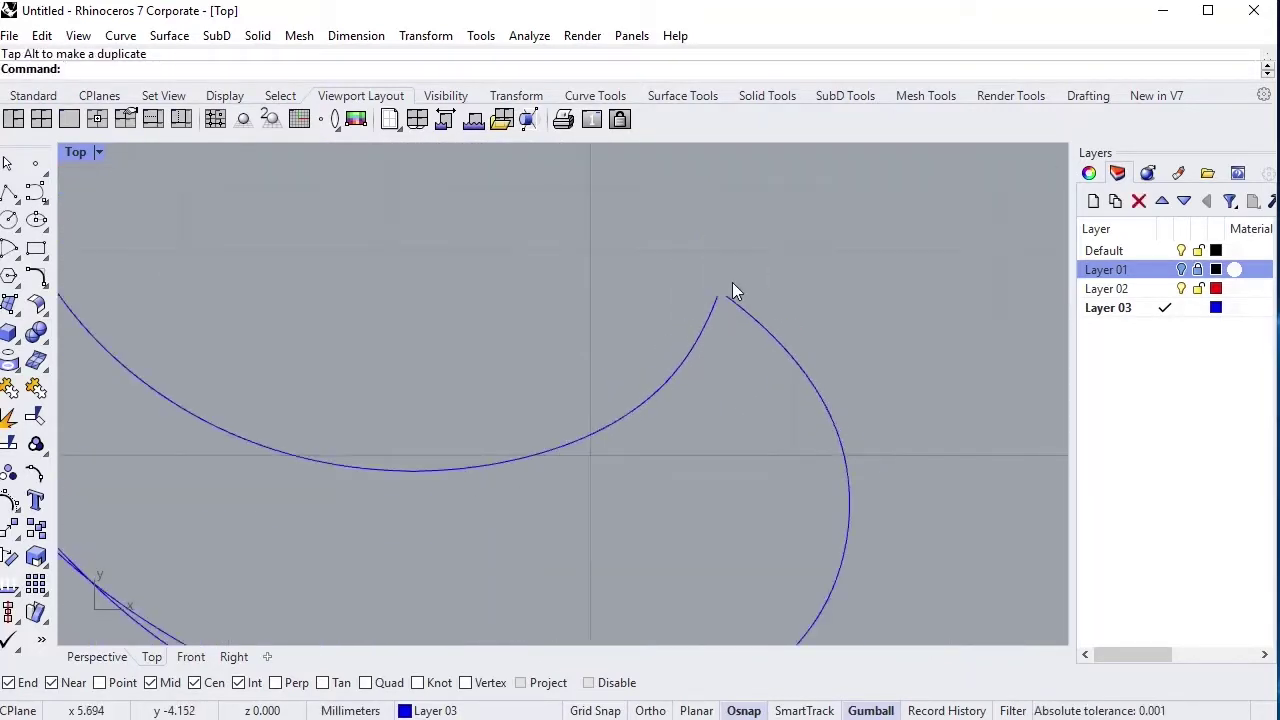
{"action": "mouse_move", "coordinate": [760, 371]}
{"action": "right_mouse_down"}
{"action": "mouse_move", "coordinate": [743, 222]}
{"action": "mouse_move", "coordinate": [711, 560]}
{"action": "mouse_move", "coordinate": [709, 429]}
{"action": "mouse_move", "coordinate": [714, 474]}
{"action": "mouse_move", "coordinate": [745, 490]}
{"action": "right_mouse_up"}
{"action": "scroll", "coordinate": [700, 440], "scroll_direction": "up", "scroll_amount": 3}
{"action": "scroll", "coordinate": [672, 416], "scroll_direction": "up", "scroll_amount": 3}
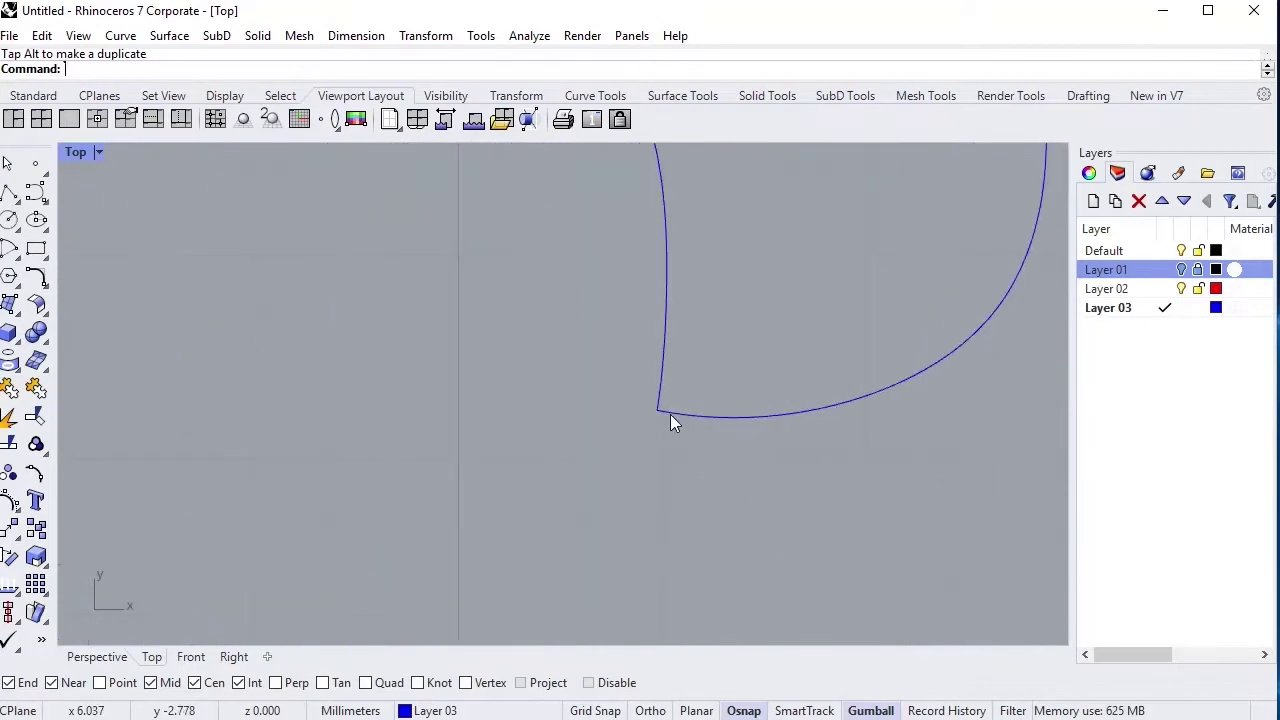
{"action": "left_click", "coordinate": [662, 412]}
{"action": "left_click", "coordinate": [657, 410]}
{"action": "left_click_drag", "start_coordinate": [657, 375], "coordinate": [658, 386]}
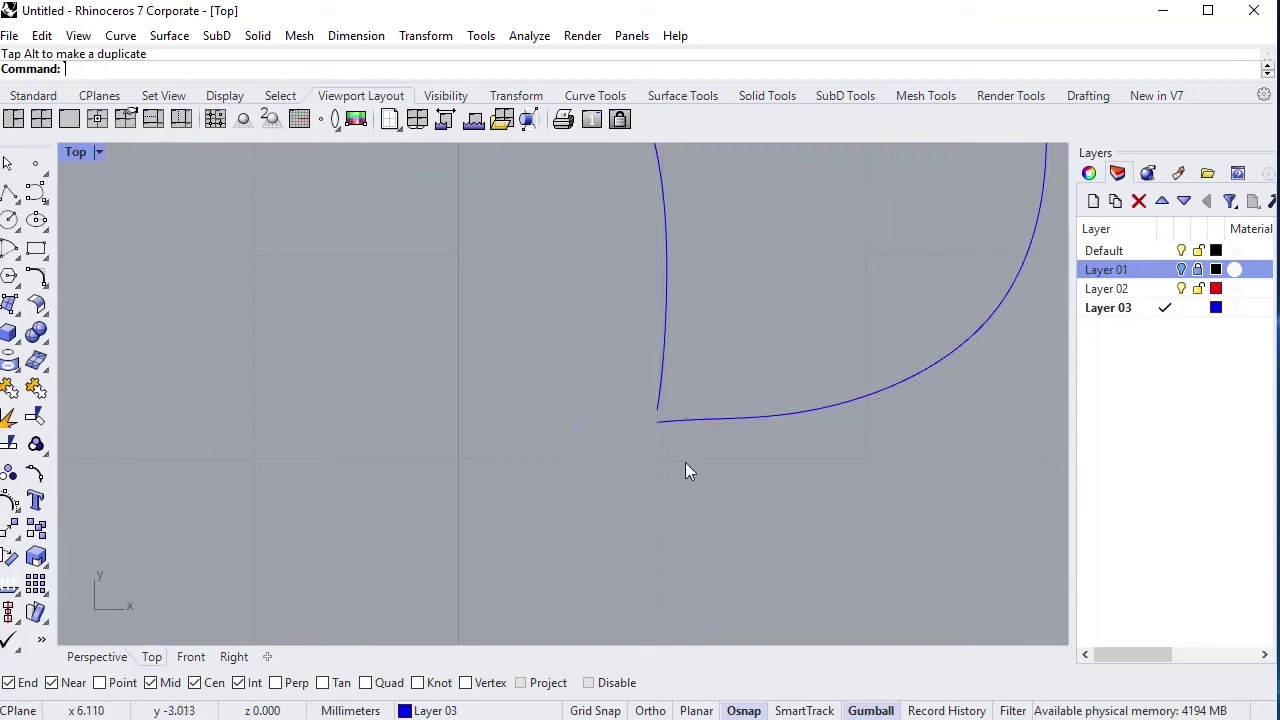
{"action": "left_click", "coordinate": [697, 418]}
{"action": "left_click", "coordinate": [578, 380]}
Select the remaining corner control point, then zoom out over the completed right-half outline.
{"action": "scroll", "coordinate": [578, 380], "scroll_direction": "down", "scroll_amount": 3}
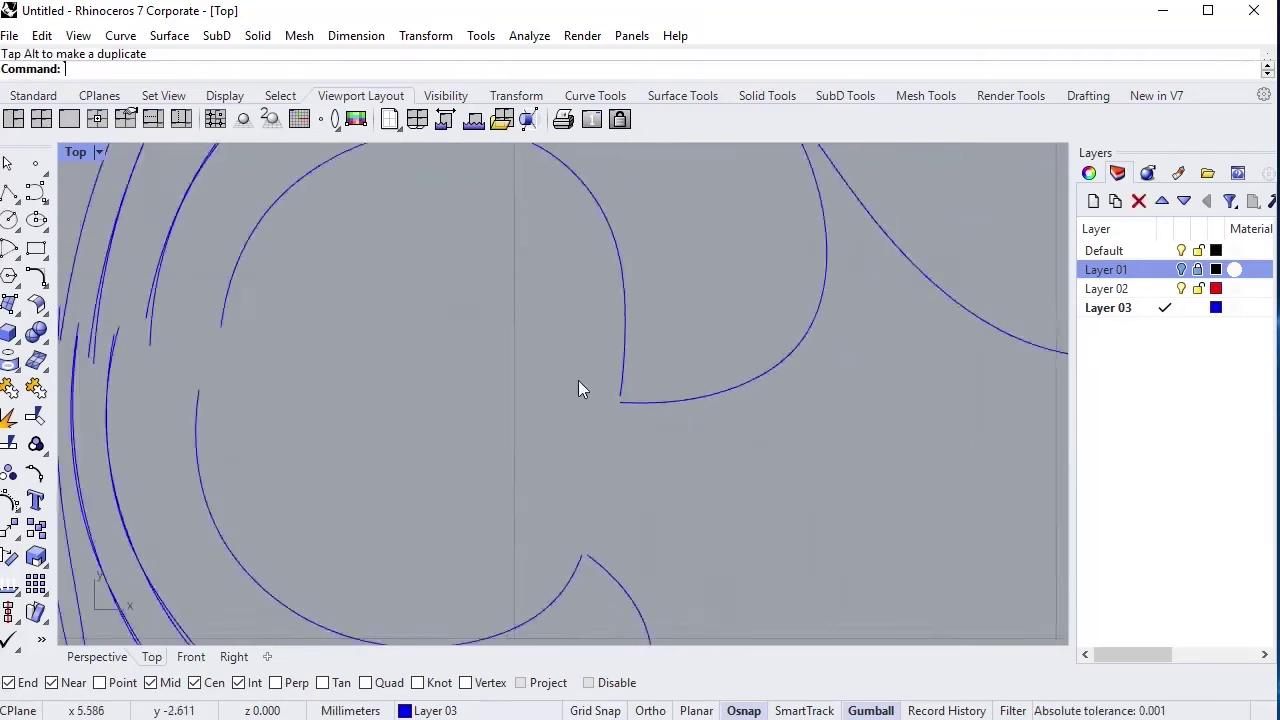
{"action": "scroll", "coordinate": [580, 382], "scroll_direction": "down", "scroll_amount": 3}
{"action": "scroll", "coordinate": [587, 388], "scroll_direction": "up", "scroll_amount": 1}
{"action": "scroll", "coordinate": [648, 391], "scroll_direction": "up", "scroll_amount": 5}
{"action": "scroll", "coordinate": [724, 378], "scroll_direction": "up", "scroll_amount": 1}
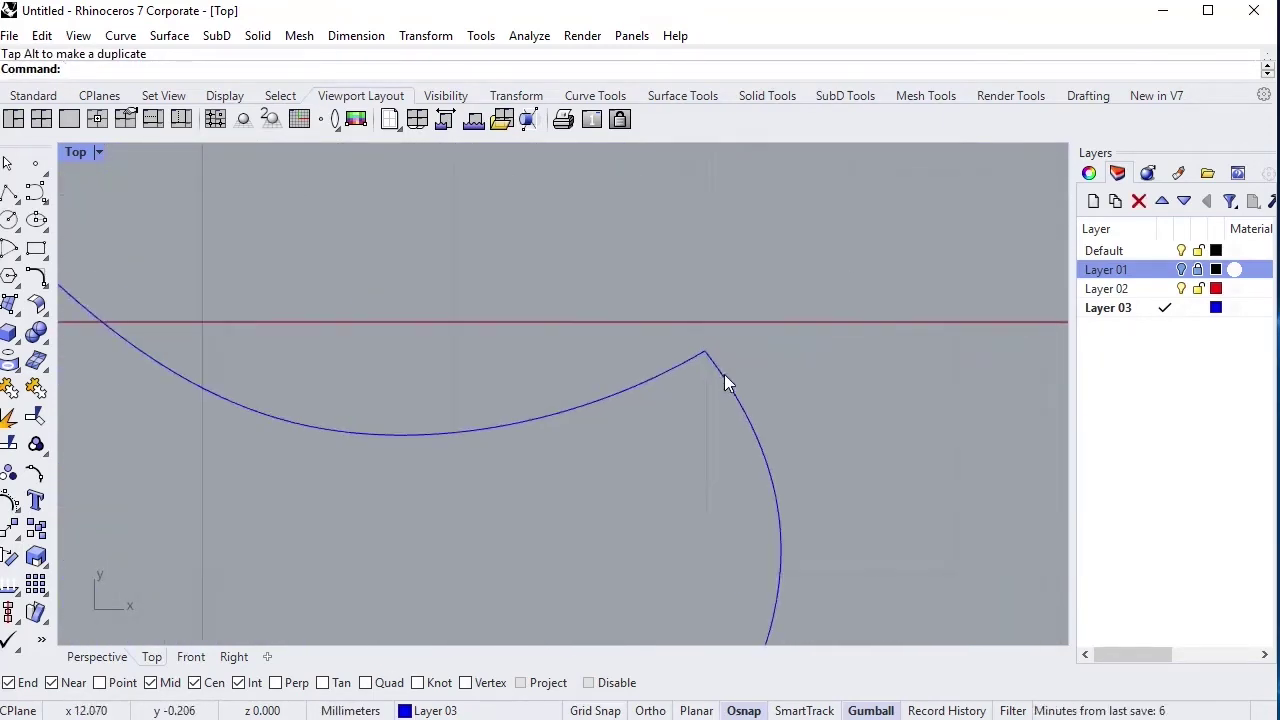
{"action": "scroll", "coordinate": [710, 376], "scroll_direction": "up", "scroll_amount": 2}
{"action": "mouse_move", "coordinate": [634, 337]}
{"action": "left_mouse_down"}
{"action": "mouse_move", "coordinate": [674, 253]}
{"action": "mouse_move", "coordinate": [716, 246]}
{"action": "left_mouse_up"}
{"action": "scroll", "coordinate": [716, 248], "scroll_direction": "down", "scroll_amount": 2}
{"action": "scroll", "coordinate": [716, 248], "scroll_direction": "down", "scroll_amount": 2}
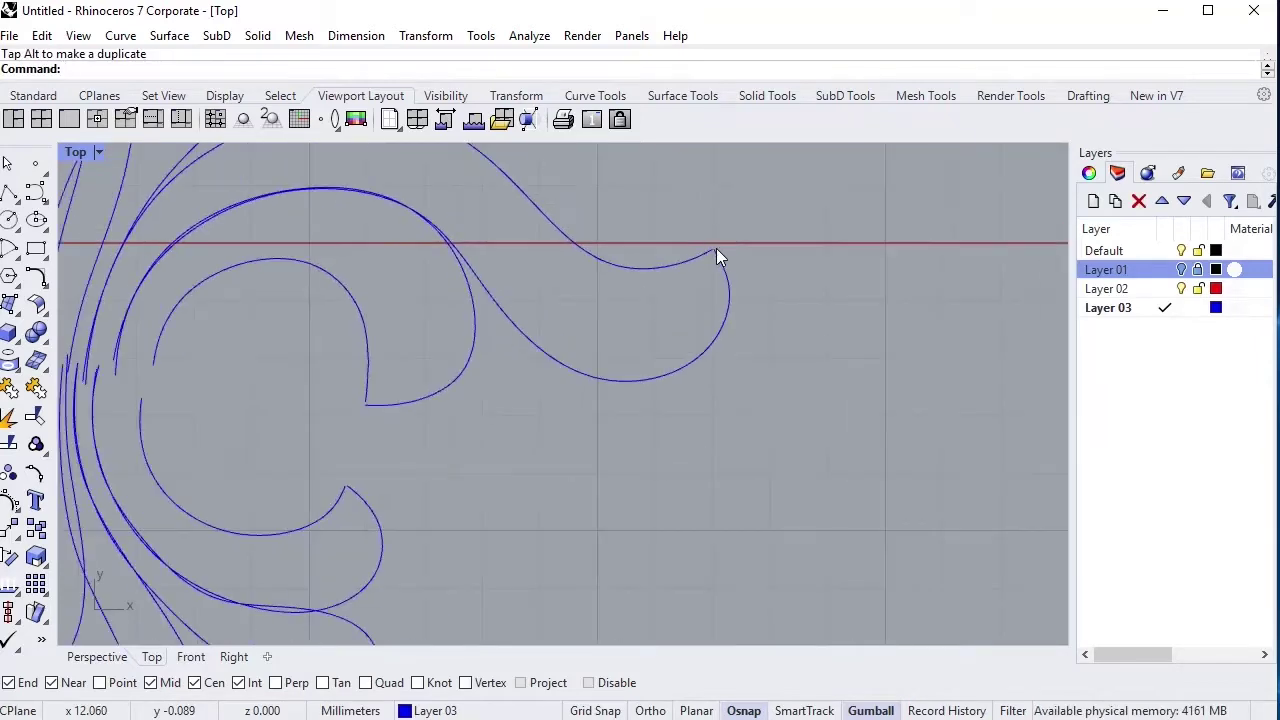
{"action": "scroll", "coordinate": [716, 248], "scroll_direction": "down", "scroll_amount": 2}
{"action": "scroll", "coordinate": [671, 457], "scroll_direction": "down", "scroll_amount": 2}
{"action": "scroll", "coordinate": [671, 457], "scroll_direction": "down", "scroll_amount": 1}
In the Front view, draw a start-end-point arc rising from lower left to upper right.
{"action": "left_click", "coordinate": [191, 657]}
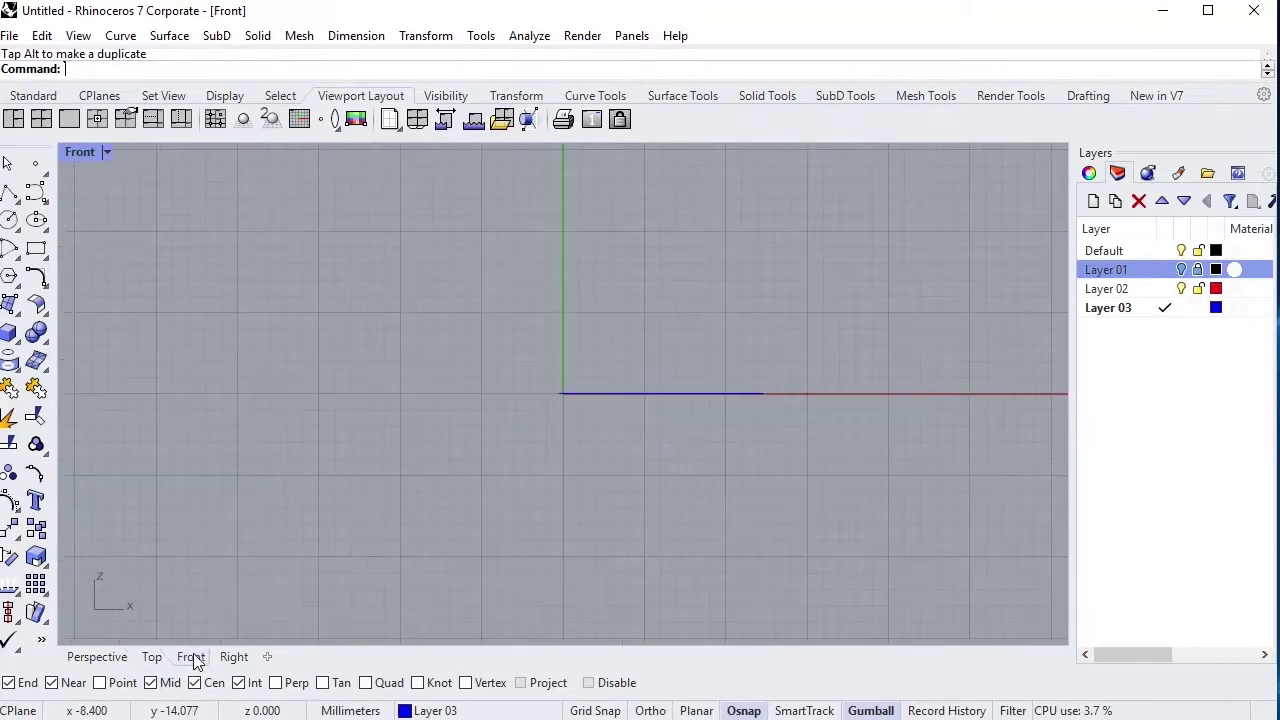
{"action": "scroll", "coordinate": [463, 463], "scroll_direction": "down", "scroll_amount": 2}
{"action": "scroll", "coordinate": [463, 463], "scroll_direction": "down", "scroll_amount": 1}
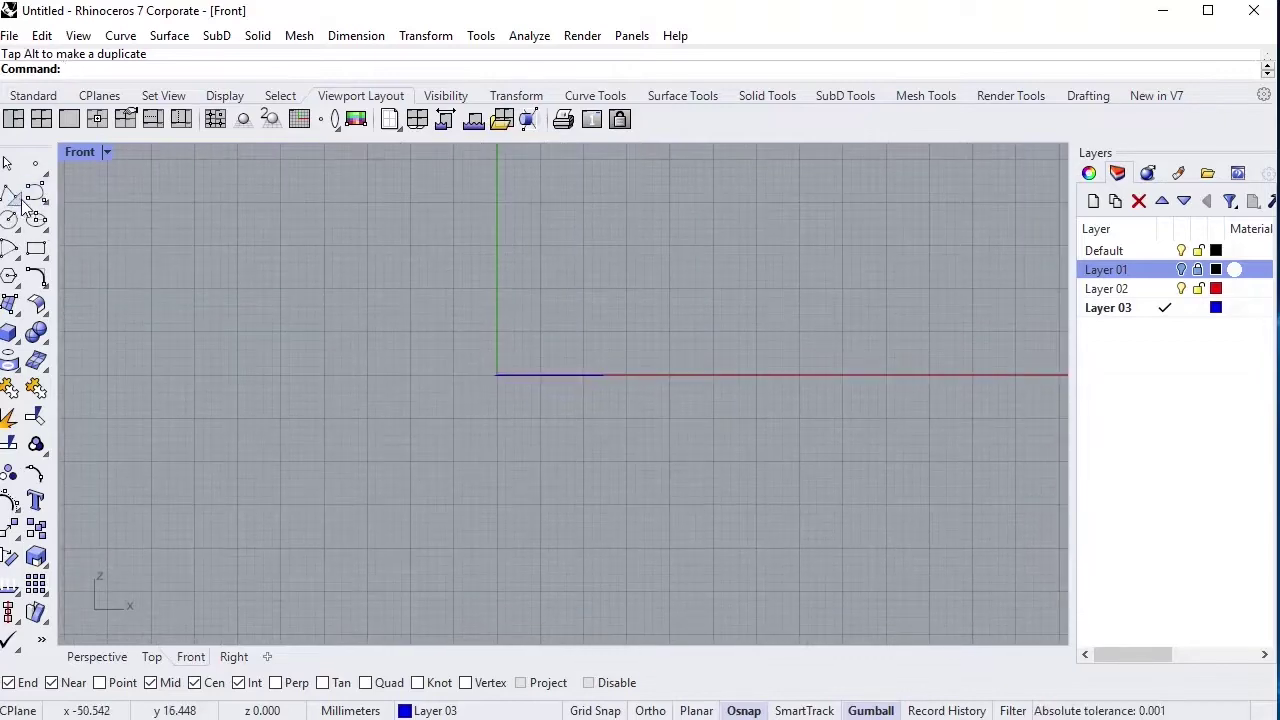
{"action": "left_click", "coordinate": [40, 279]}
{"action": "left_click_drag", "start_coordinate": [45, 240], "coordinate": [93, 241]}
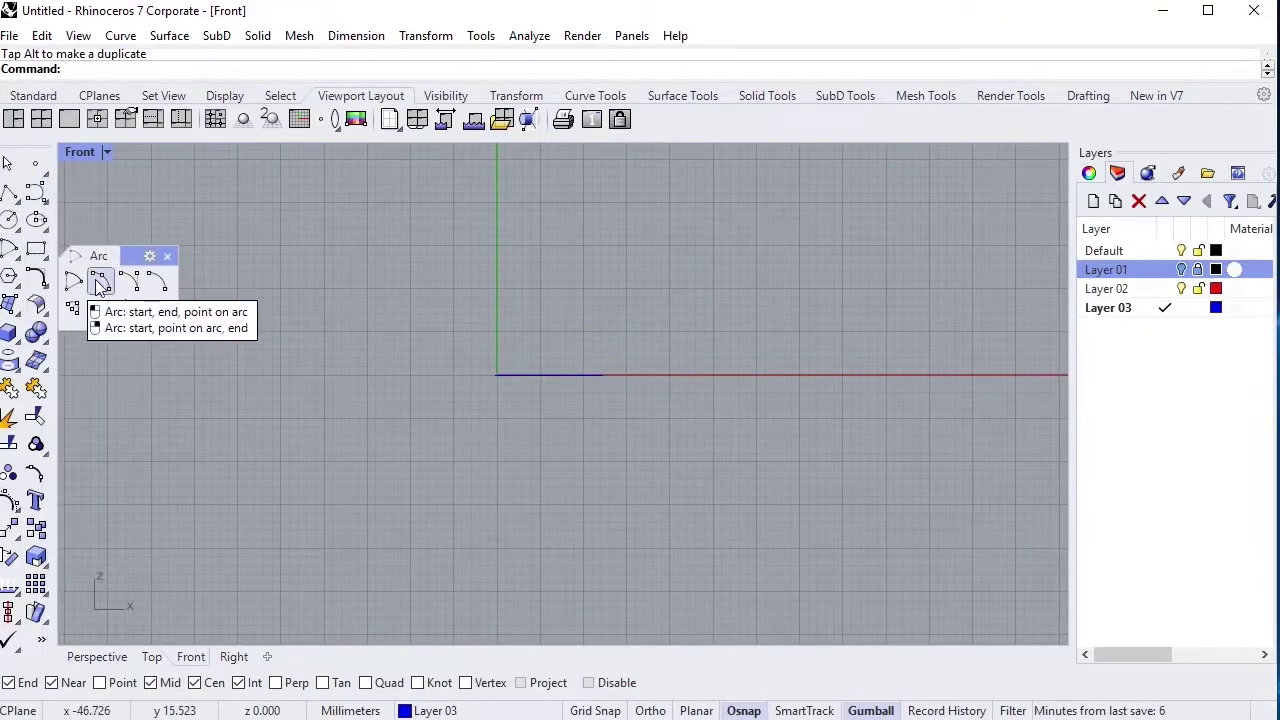
{"action": "left_click", "coordinate": [99, 283]}
{"action": "scroll", "coordinate": [370, 551], "scroll_direction": "up", "scroll_amount": 3}
{"action": "left_click", "coordinate": [361, 489]}
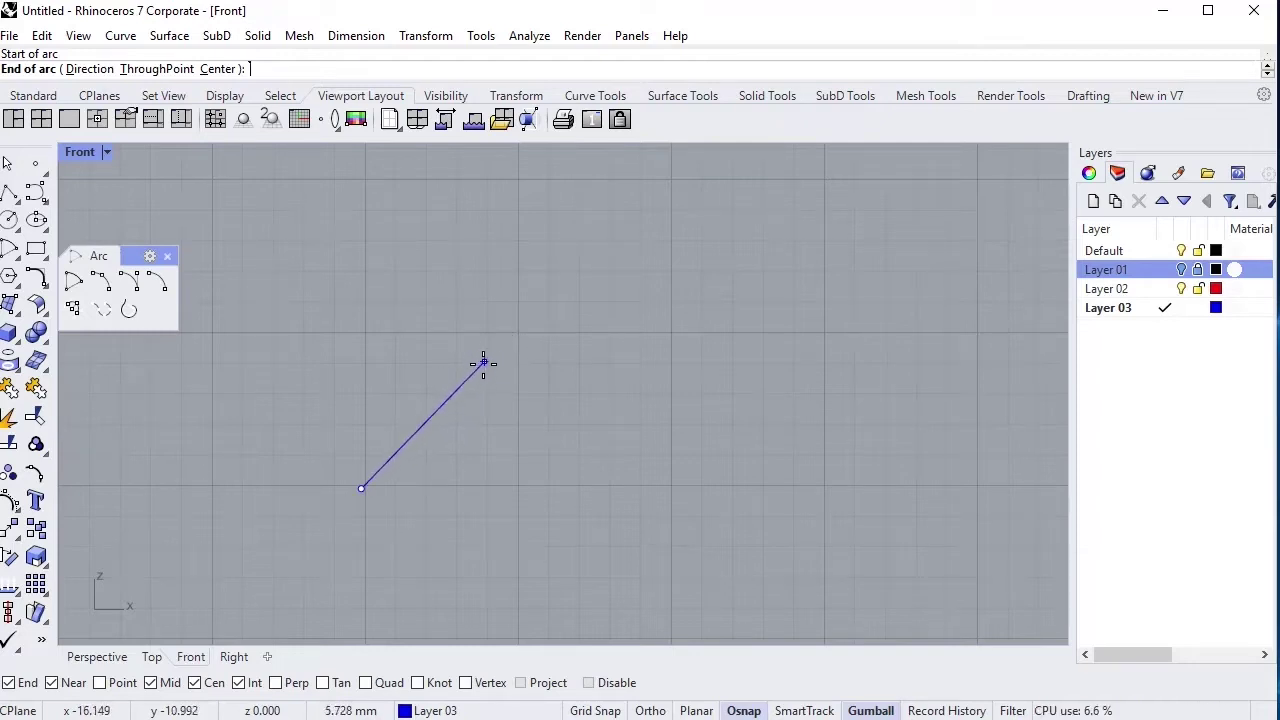
{"action": "left_click", "coordinate": [465, 385]}
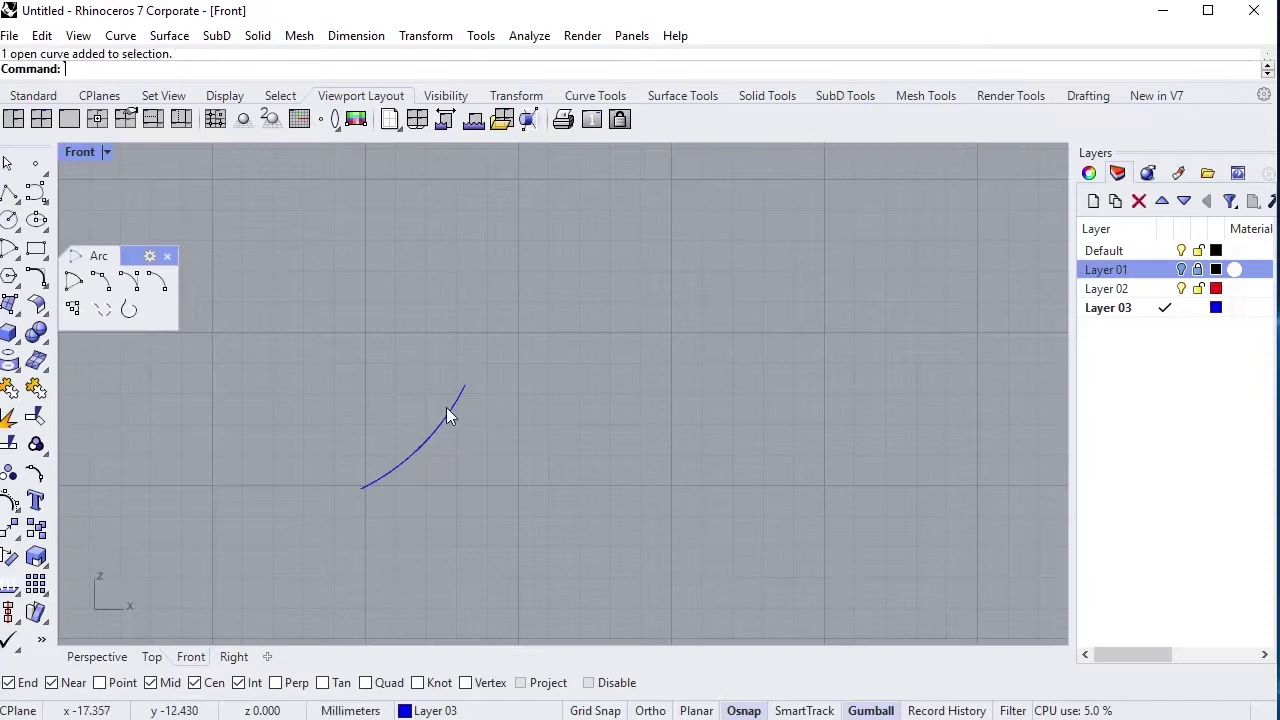
{"action": "left_click_drag", "start_coordinate": [477, 439], "coordinate": [501, 443]}
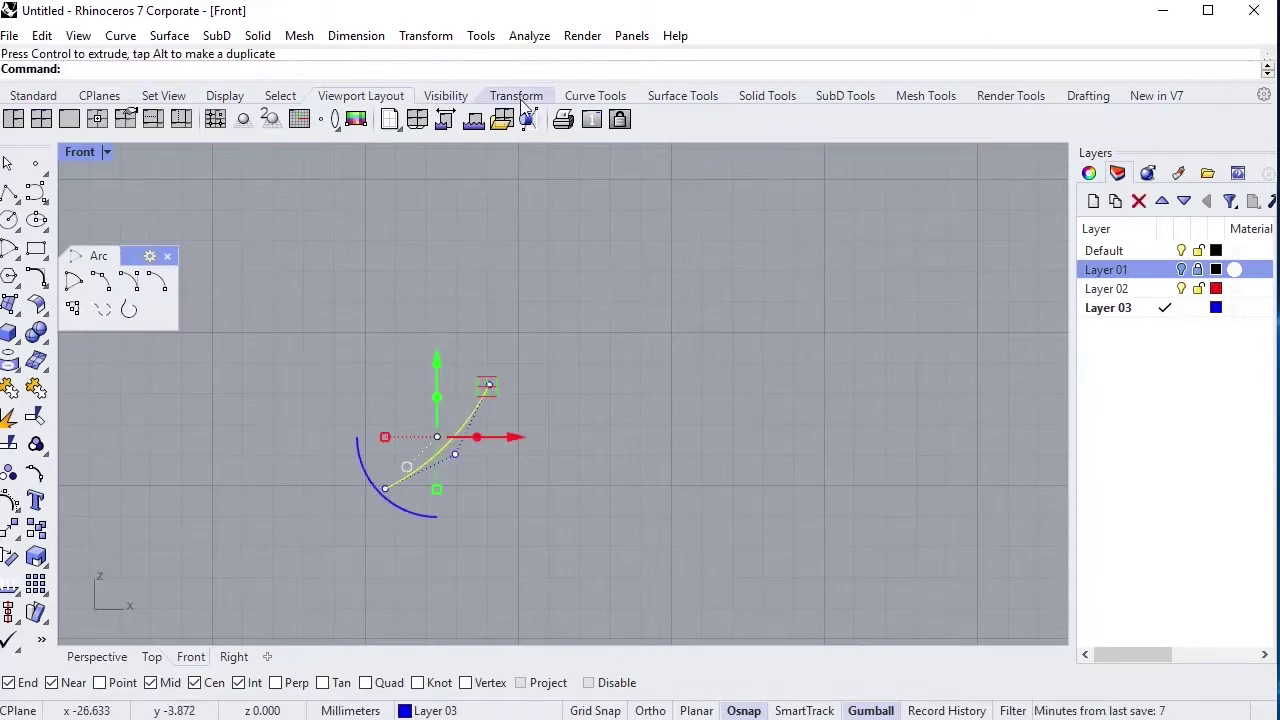
Mirror the arc across a vertical line and bridge the two tips with a rounded top arc.
{"action": "left_click", "coordinate": [520, 99]}
{"action": "left_click", "coordinate": [181, 119]}
{"action": "left_click", "coordinate": [518, 487]}
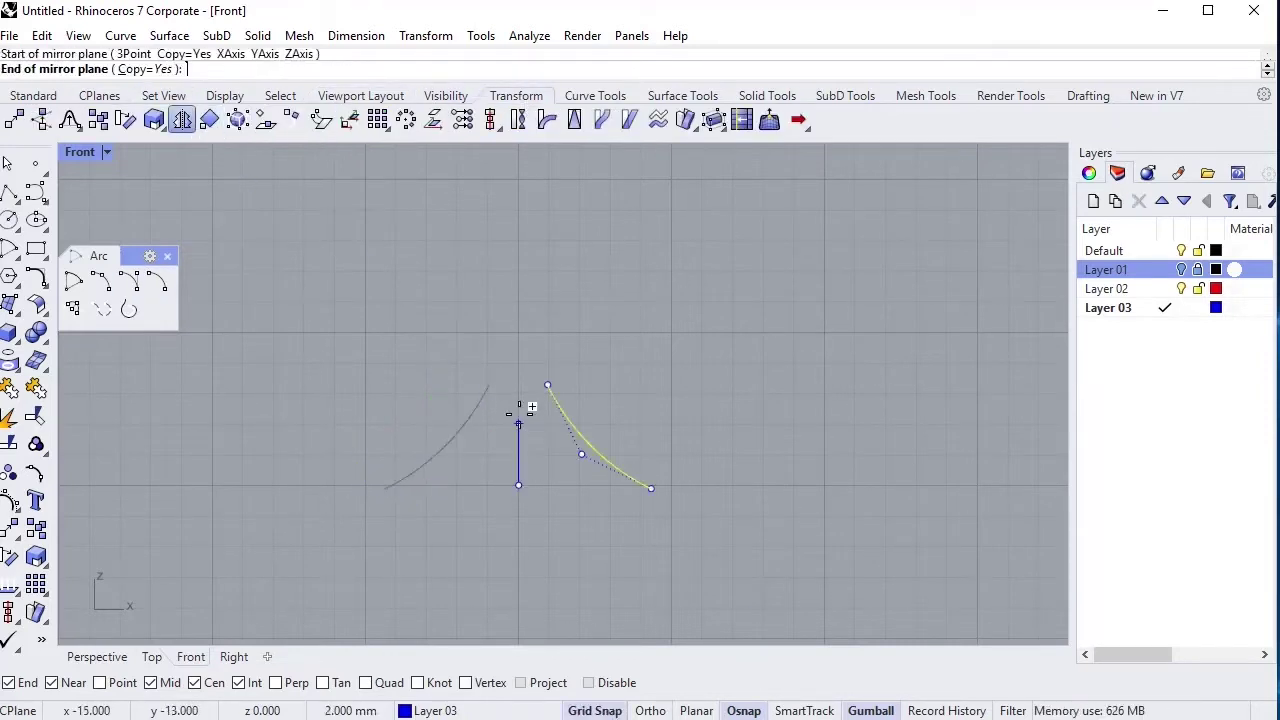
{"action": "left_click", "coordinate": [519, 405]}
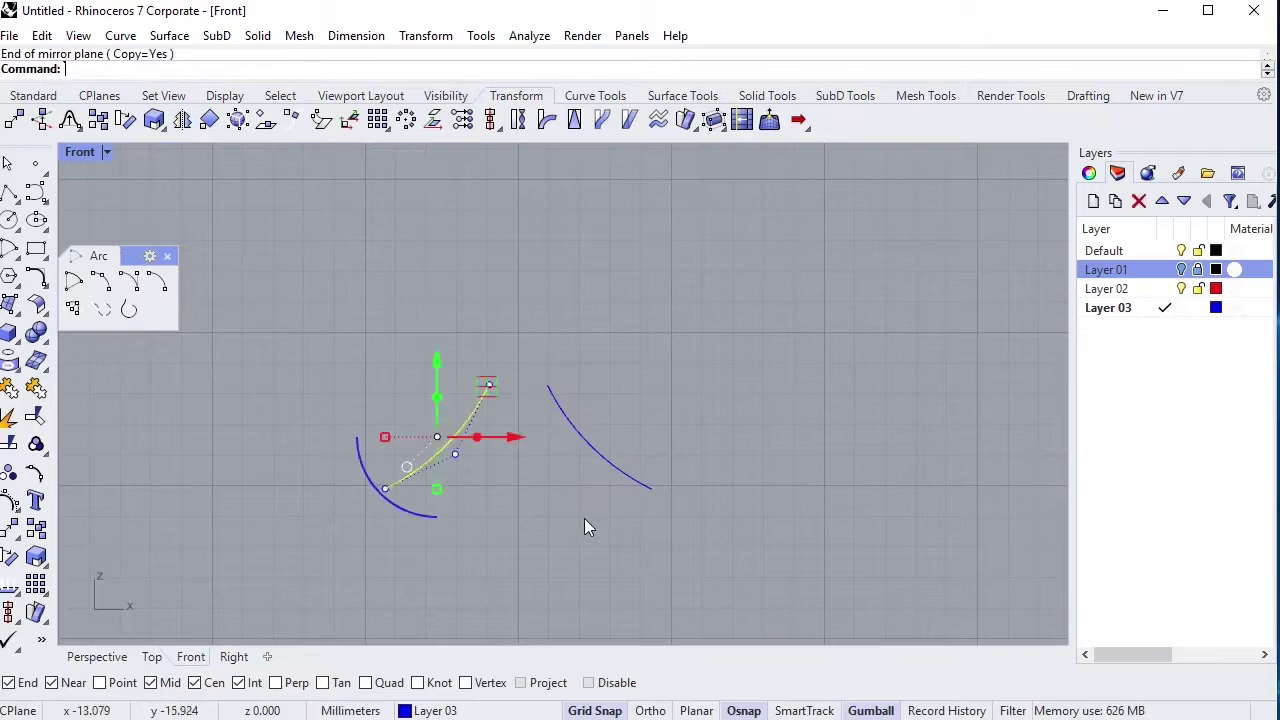
{"action": "left_click", "coordinate": [100, 285]}
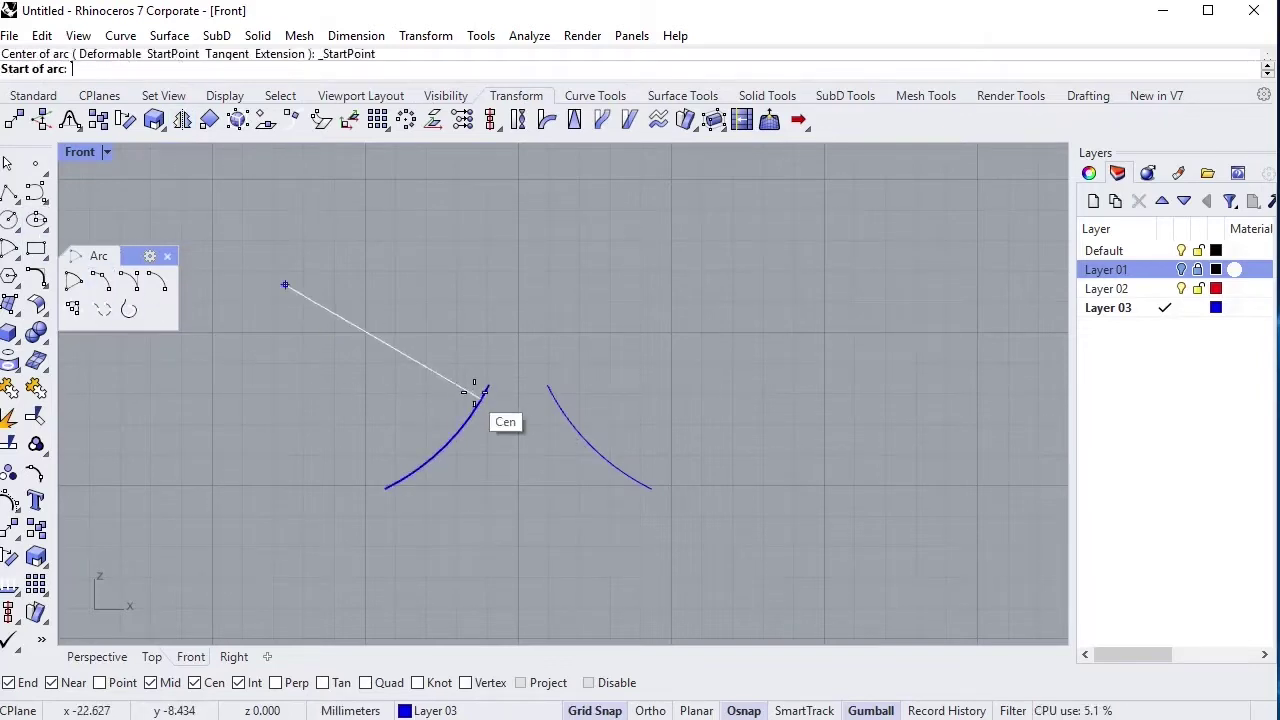
{"action": "left_click", "coordinate": [488, 385]}
{"action": "left_click", "coordinate": [547, 385]}
{"action": "left_click", "coordinate": [518, 365]}
{"action": "right_click_drag", "start_coordinate": [585, 458], "coordinate": [591, 434]}
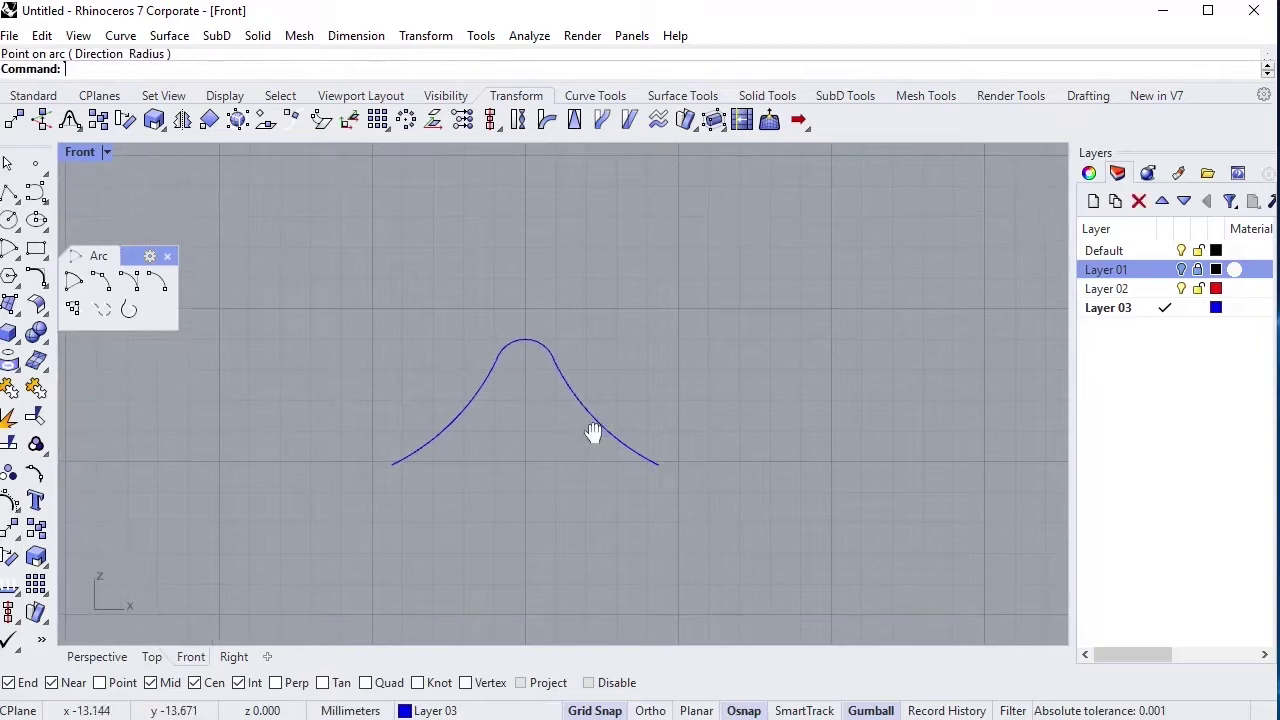
Draw a small curl arc at the right end of the profile.
{"action": "key", "text": "Return"}
{"action": "left_click", "coordinate": [659, 465]}
{"action": "left_click", "coordinate": [706, 517]}
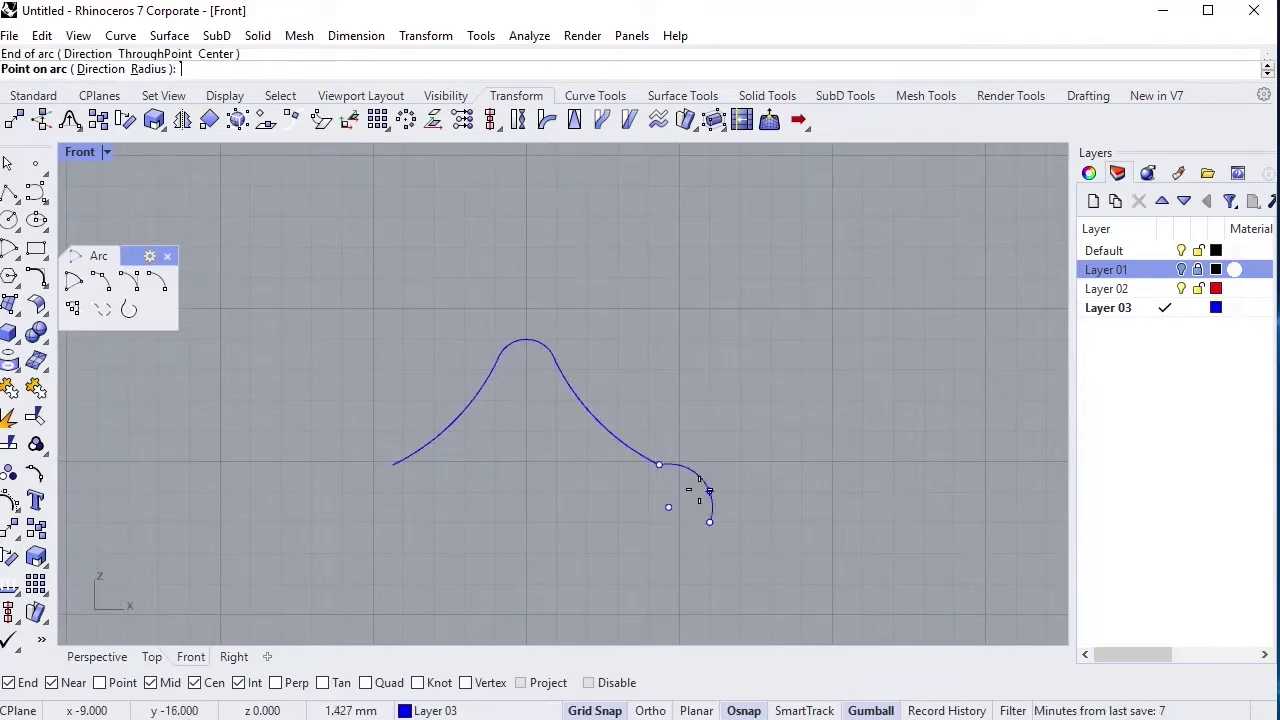
{"action": "scroll", "coordinate": [679, 491], "scroll_direction": "up", "scroll_amount": 5}
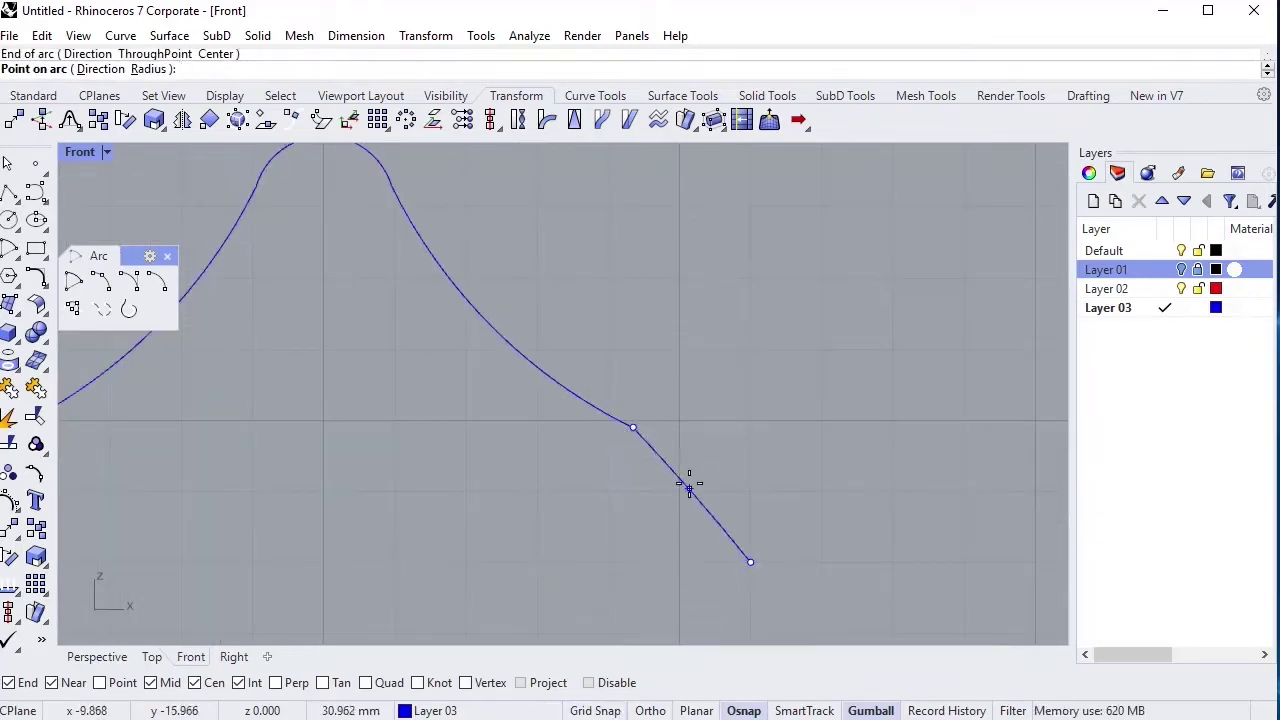
{"action": "left_click", "coordinate": [689, 471]}
{"action": "scroll", "coordinate": [670, 500], "scroll_direction": "down", "scroll_amount": 4}
{"action": "scroll", "coordinate": [711, 520], "scroll_direction": "down", "scroll_amount": 1}
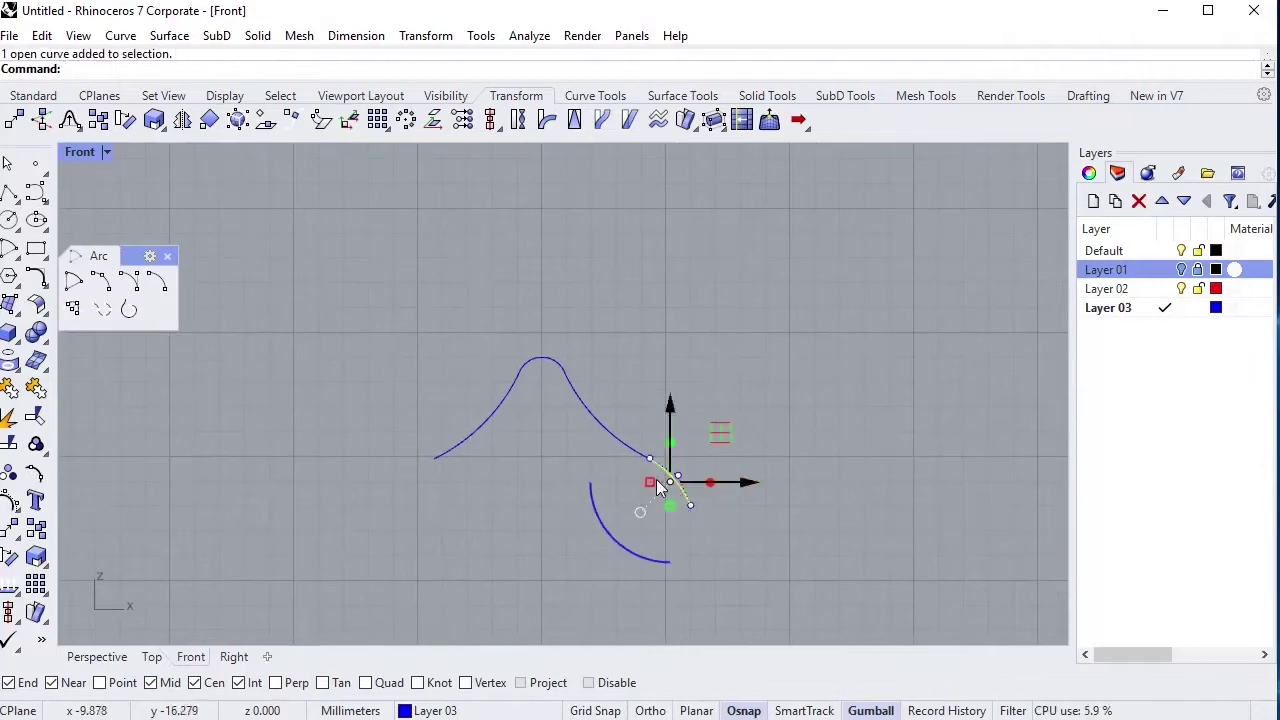
Mirror the pieces about the peak and join them into one symmetric open curve.
{"action": "left_click", "coordinate": [182, 119]}
{"action": "left_click", "coordinate": [541, 357]}
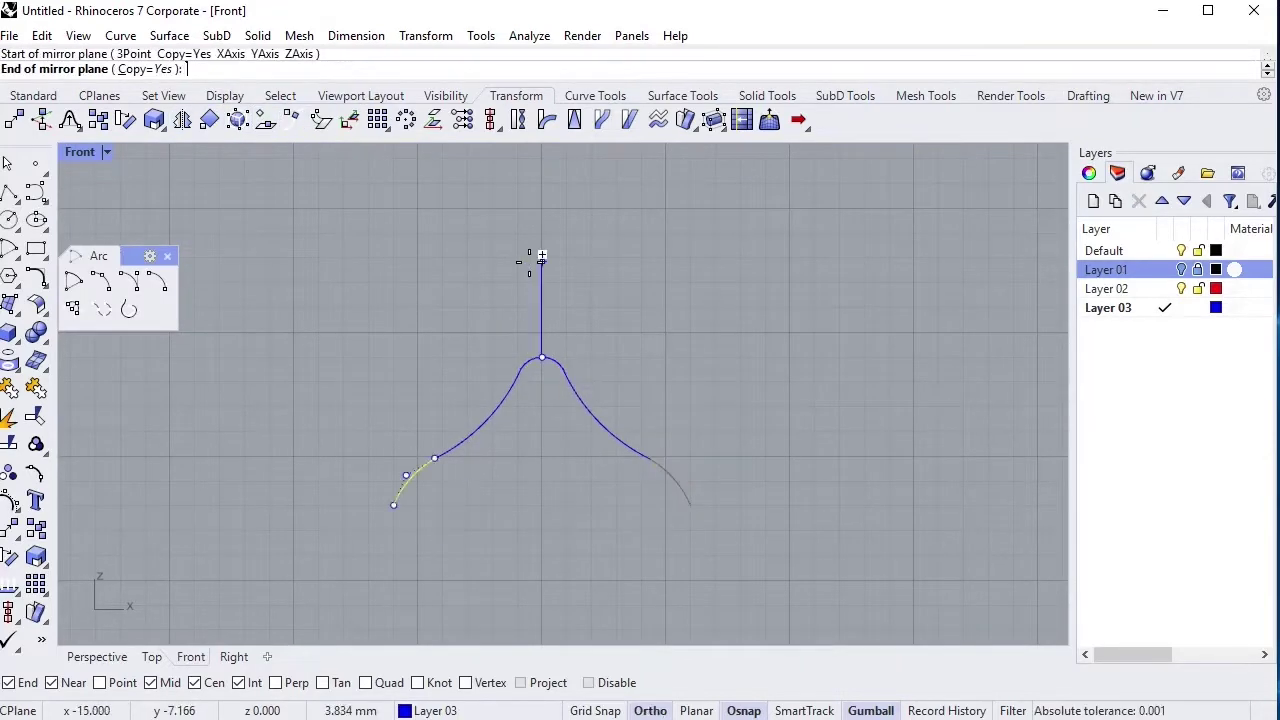
{"action": "left_click", "coordinate": [538, 257]}
{"action": "left_click_drag", "start_coordinate": [880, 534], "coordinate": [376, 346]}
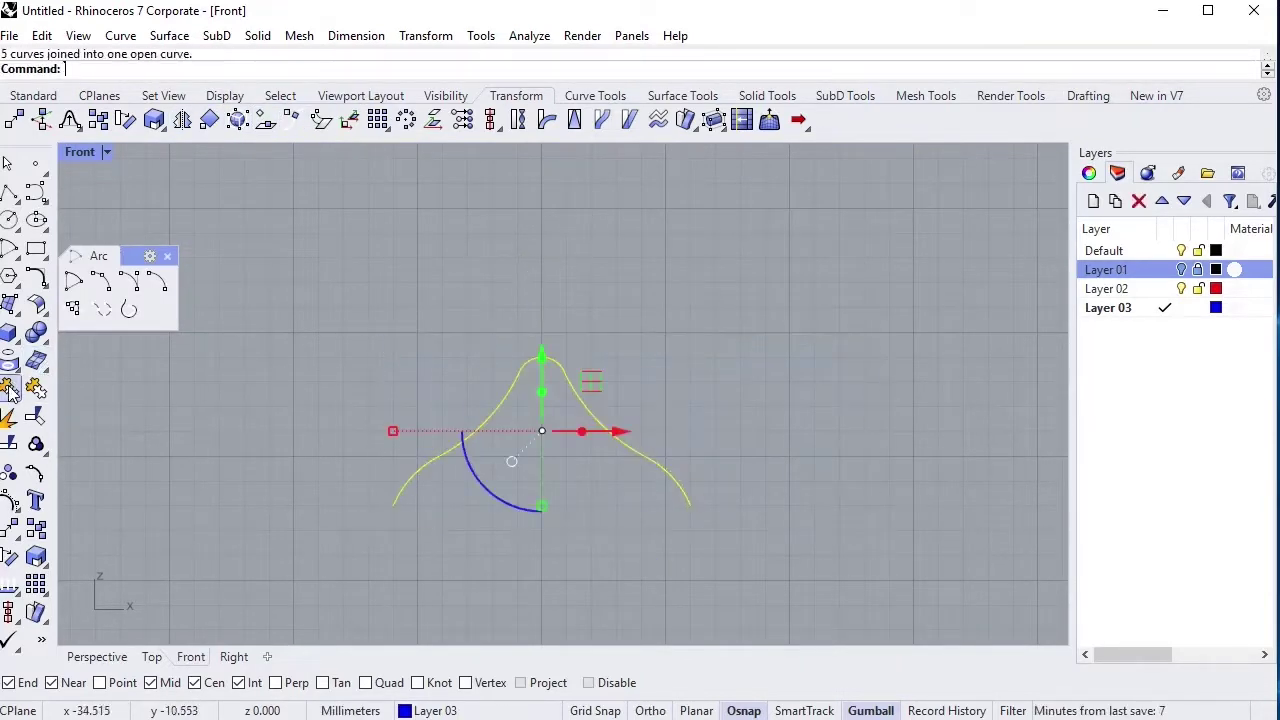
{"action": "key", "text": "ctrl+a"}
Scale the bell-shaped profile vertically so its ends reach lower.
{"action": "left_click_drag", "start_coordinate": [537, 483], "coordinate": [557, 500]}
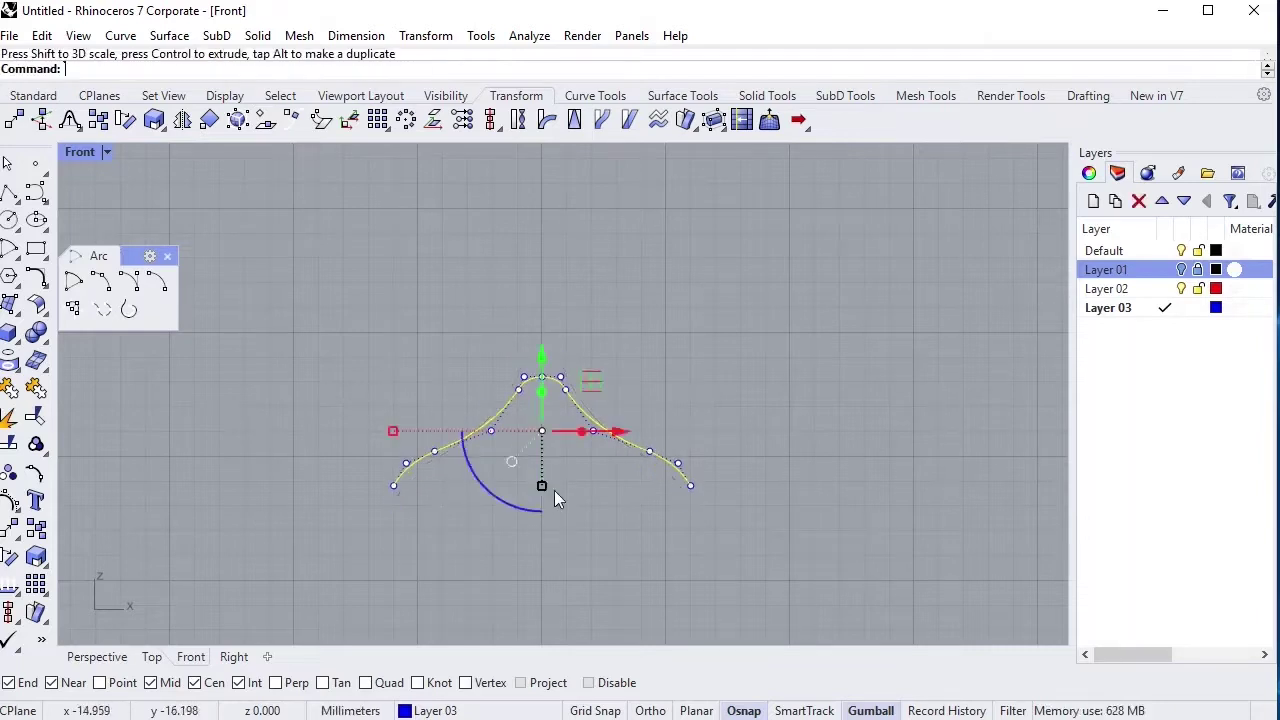
{"action": "scroll", "coordinate": [612, 472], "scroll_direction": "up", "scroll_amount": 1}
{"action": "key", "text": "ctrl+a"}
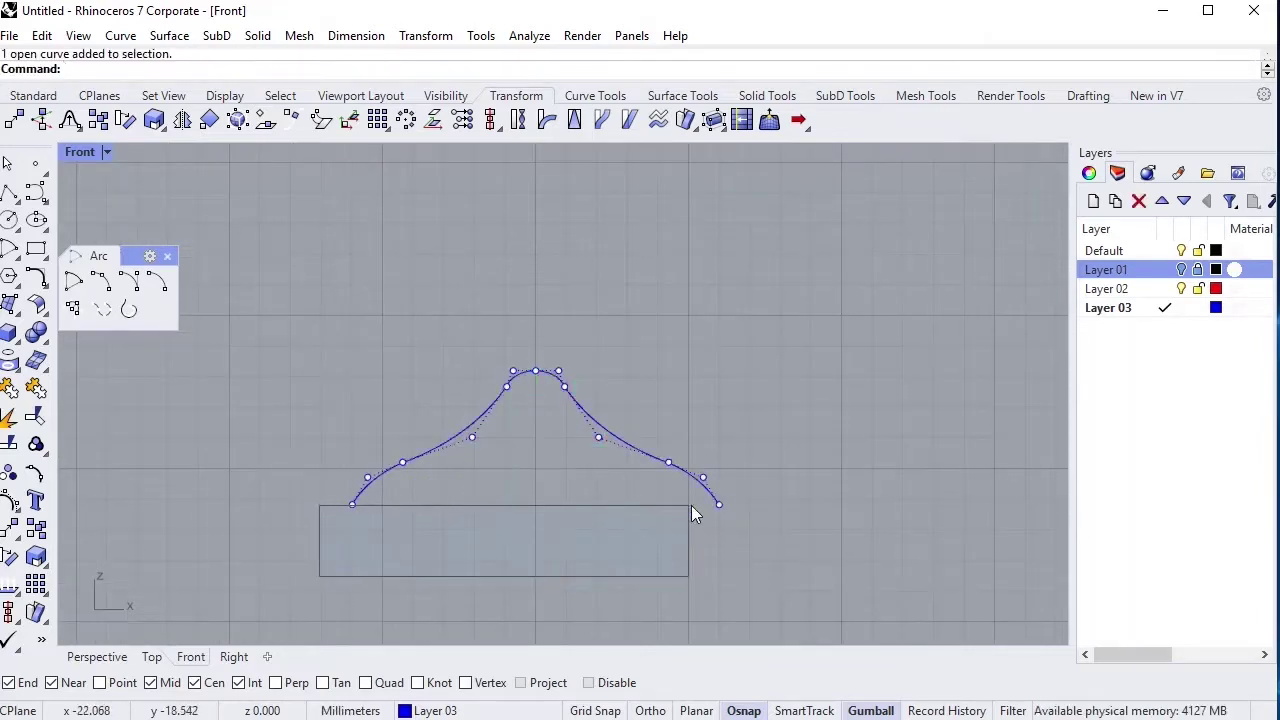
{"action": "left_click_drag", "start_coordinate": [535, 428], "coordinate": [534, 452]}
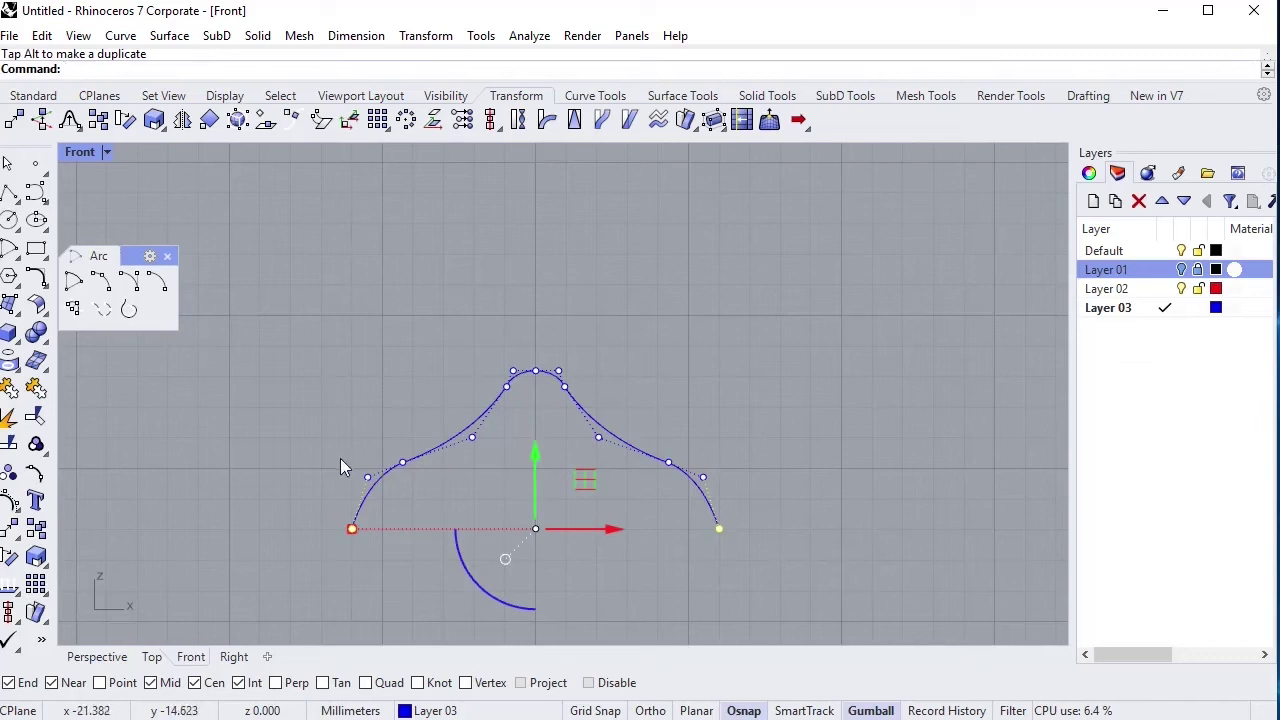
{"action": "left_click", "coordinate": [703, 516]}
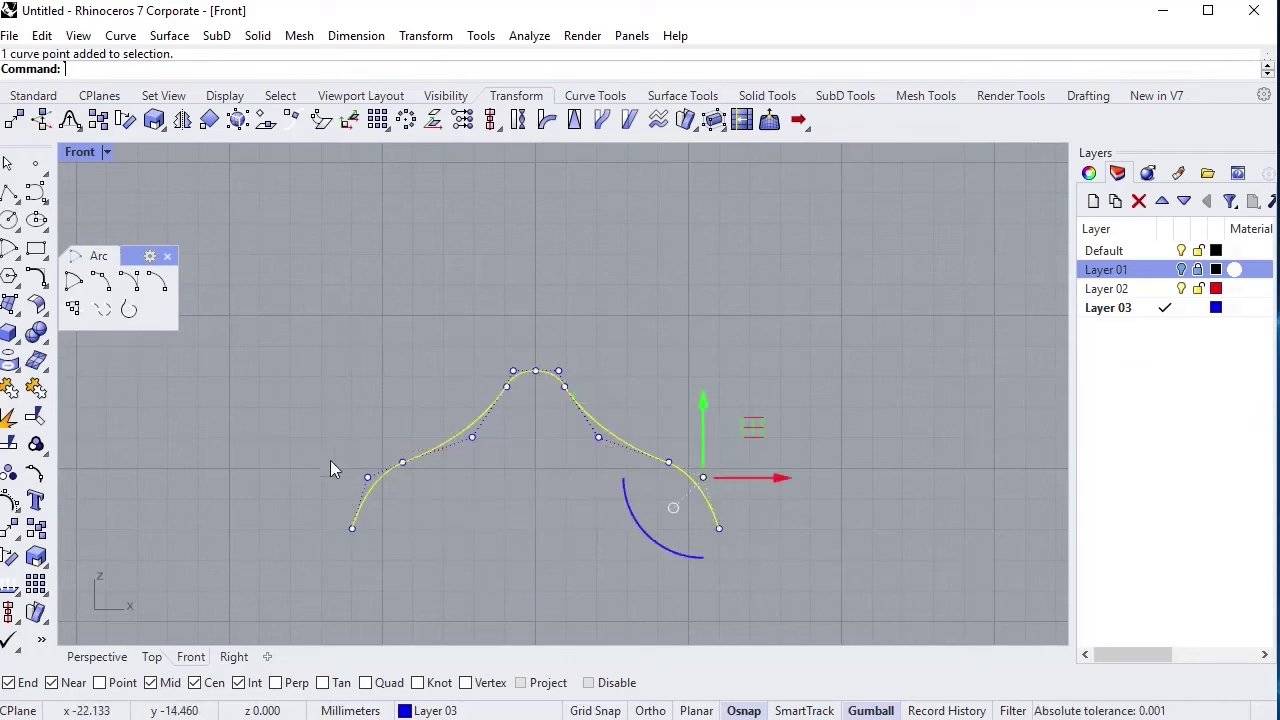
{"action": "left_click_drag", "start_coordinate": [357, 480], "coordinate": [356, 478]}
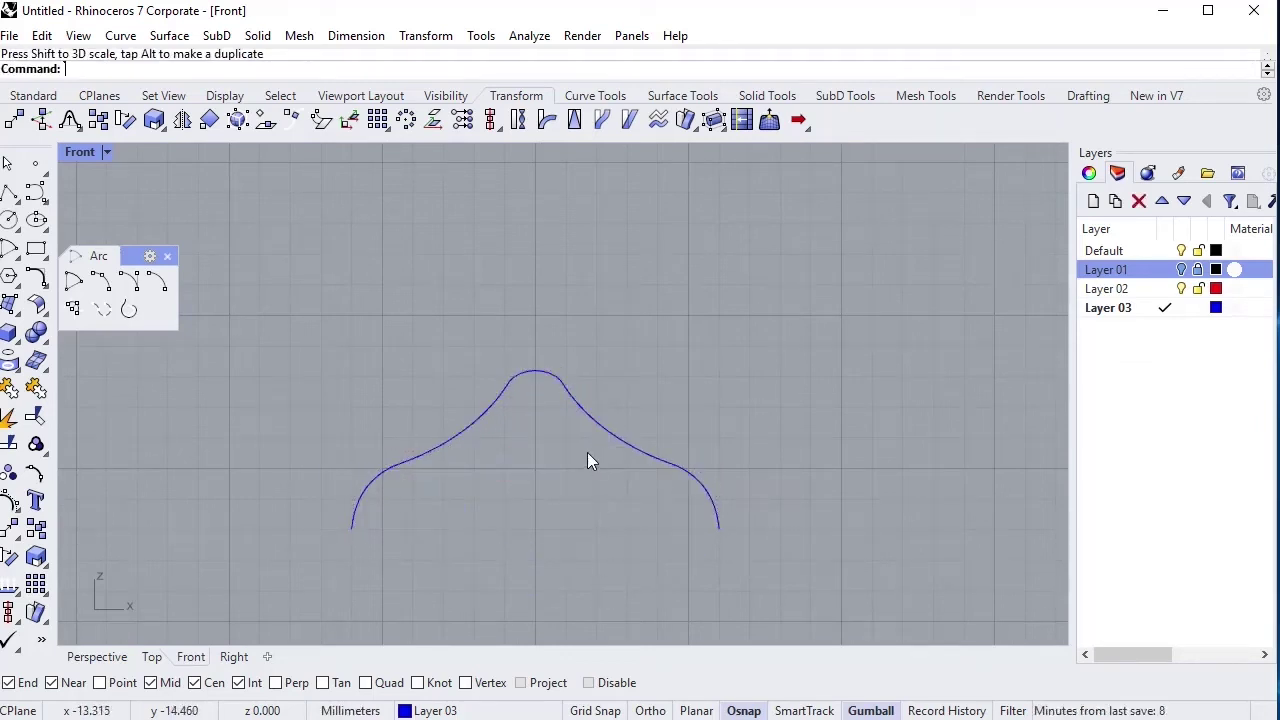
{"action": "right_click_drag", "start_coordinate": [587, 453], "coordinate": [441, 403]}
{"action": "scroll", "coordinate": [200, 329], "scroll_direction": "down", "scroll_amount": 3}
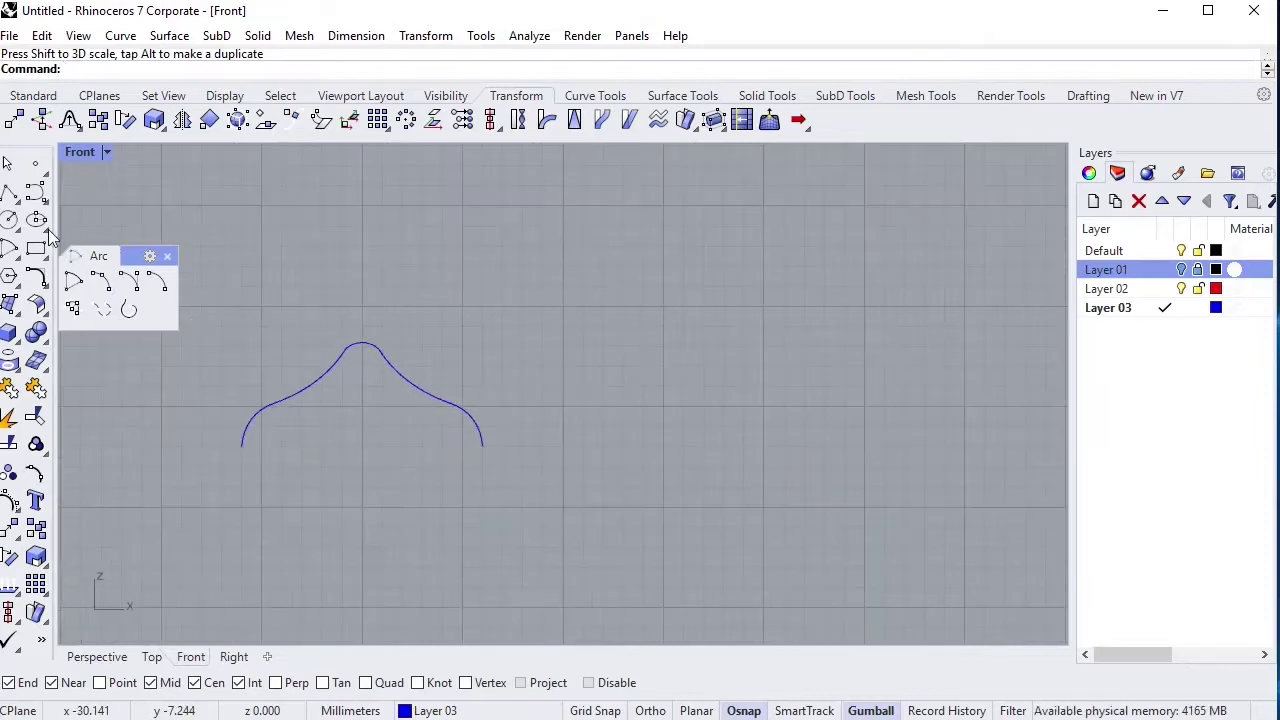
Draw two start-end-point arcs meeting at a peak beside the bell profile.
{"action": "left_click", "coordinate": [100, 281]}
{"action": "left_click", "coordinate": [557, 443]}
{"action": "left_click", "coordinate": [653, 342]}
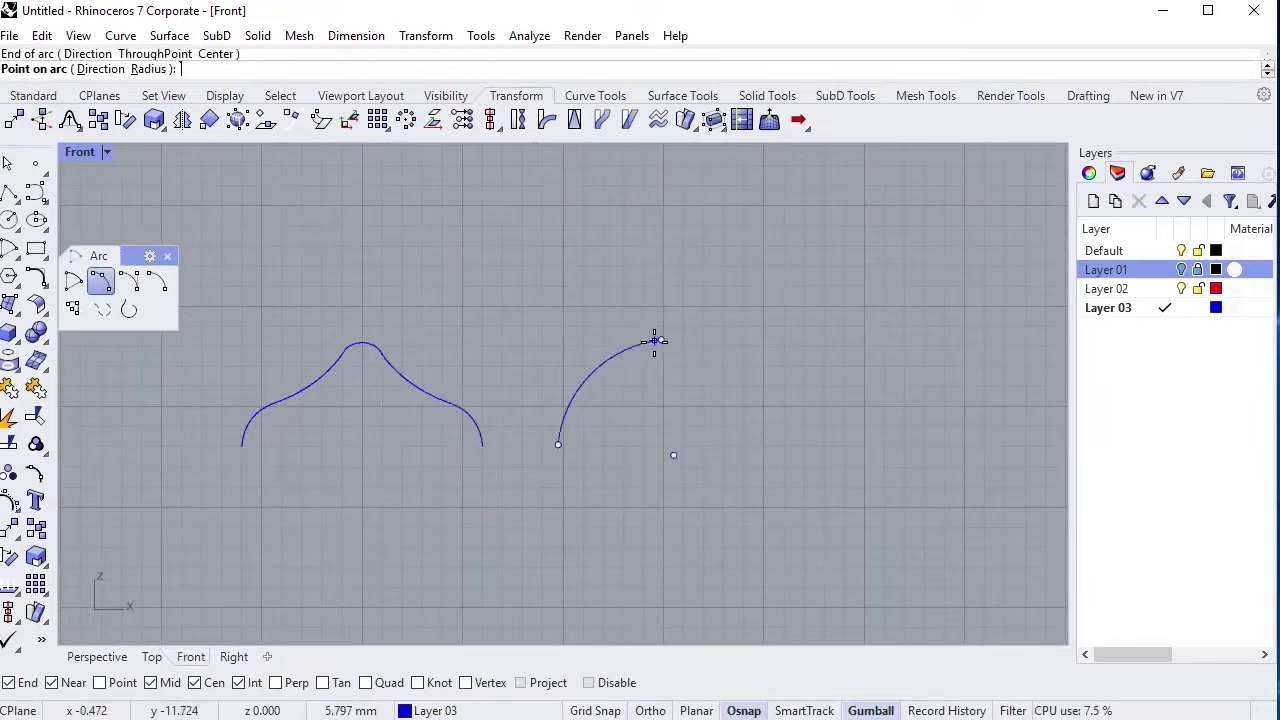
{"action": "left_click", "coordinate": [634, 345]}
{"action": "key", "text": "Return"}
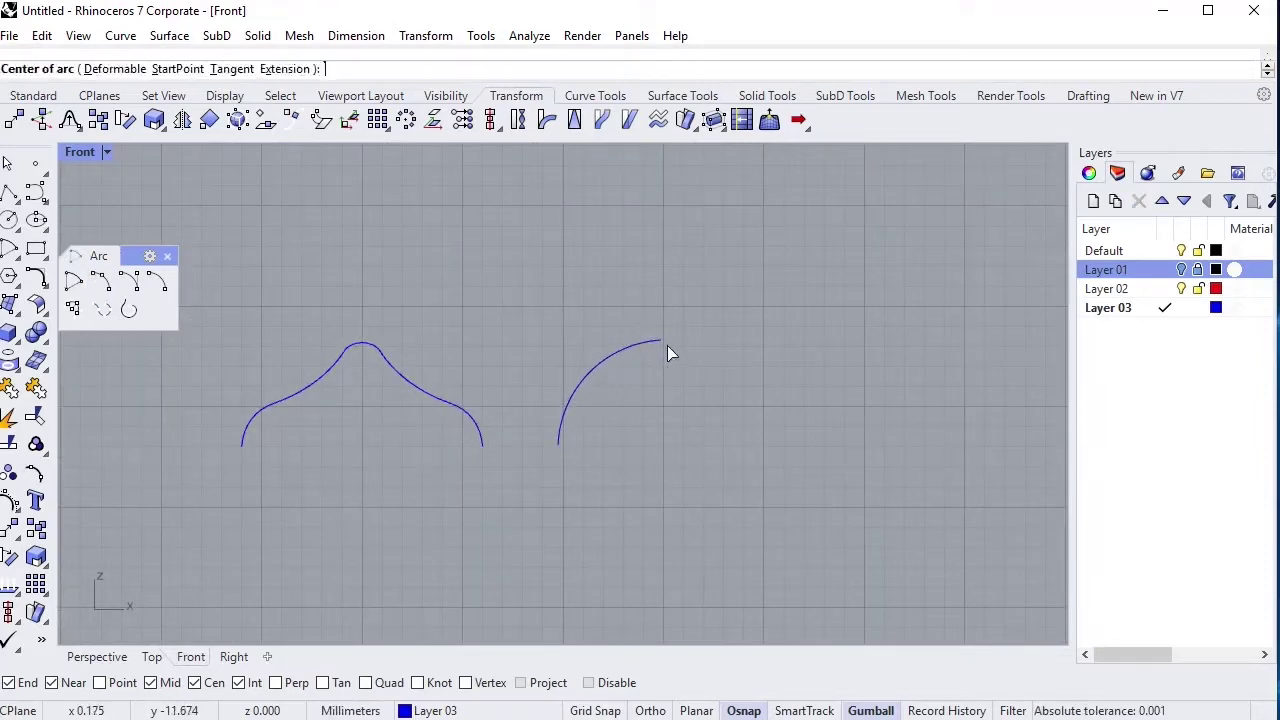
{"action": "left_click", "coordinate": [801, 432]}
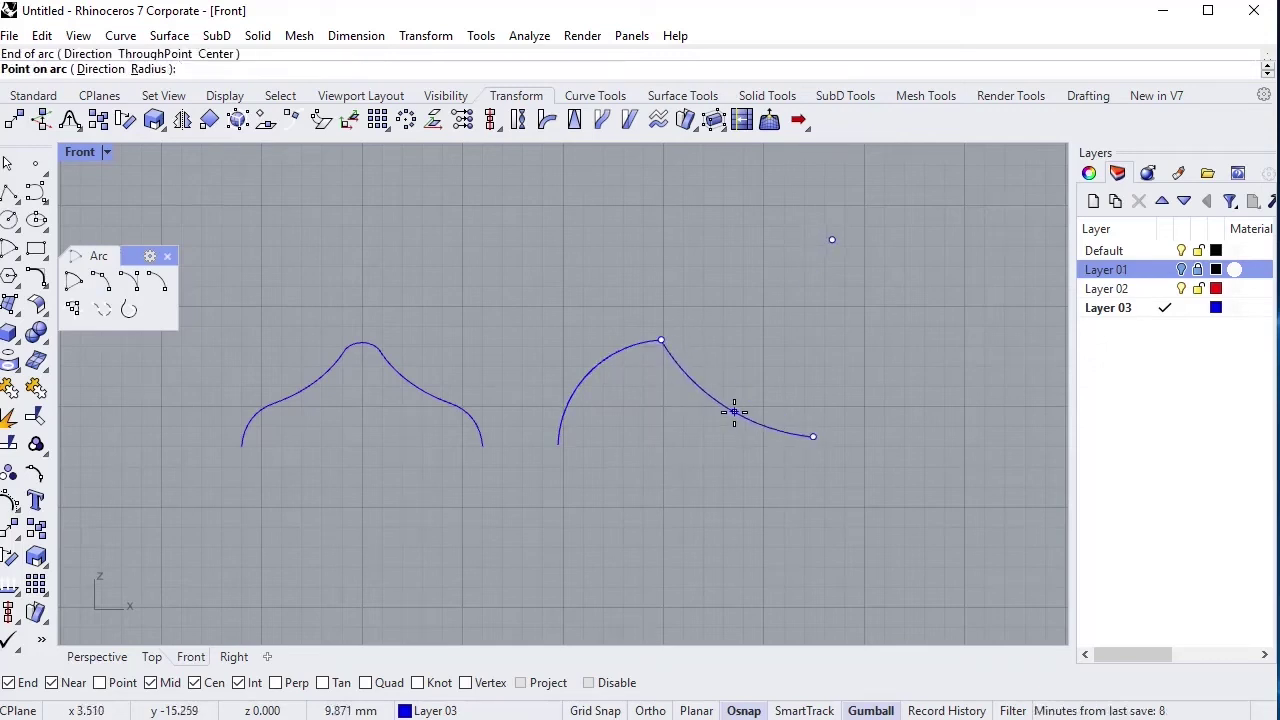
{"action": "left_click", "coordinate": [557, 404]}
{"action": "right_click_drag", "start_coordinate": [557, 404], "coordinate": [406, 436]}
Fillet the two arcs with radius 1, joining them into one curve.
{"action": "left_click", "coordinate": [35, 276]}
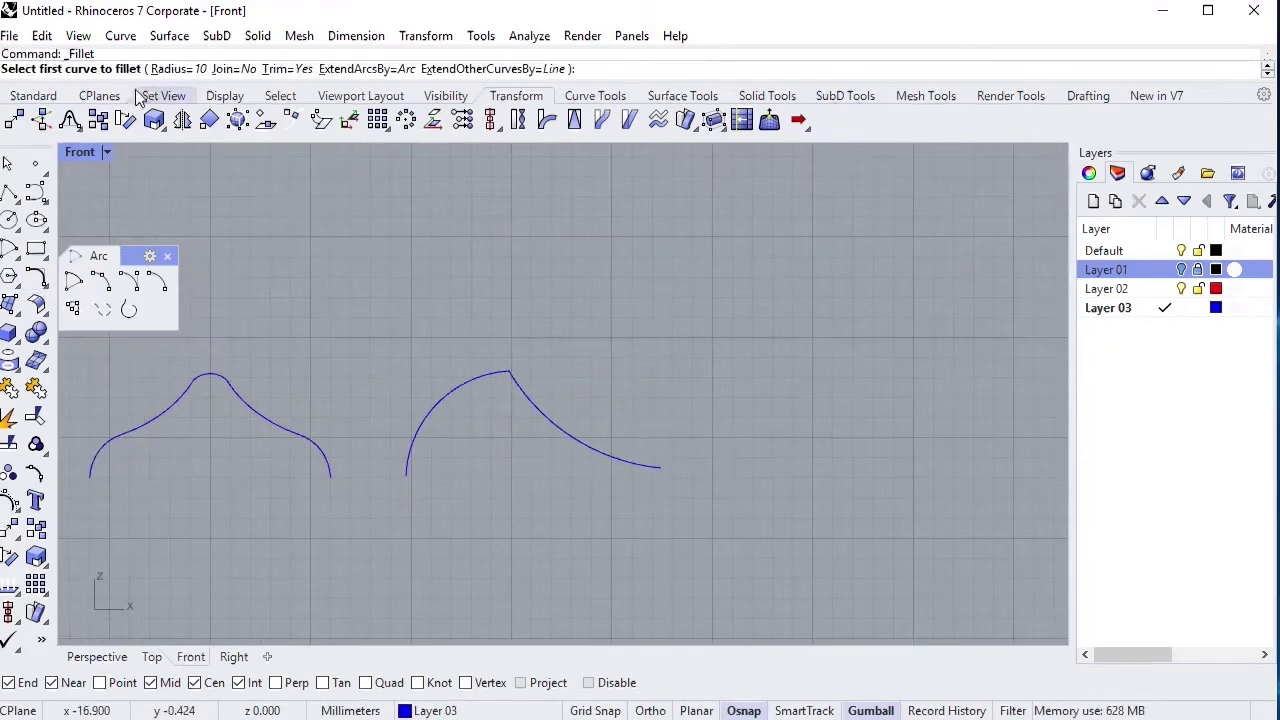
{"action": "left_click", "coordinate": [160, 54]}
{"action": "key", "text": "Return"}
{"action": "left_click", "coordinate": [518, 398]}
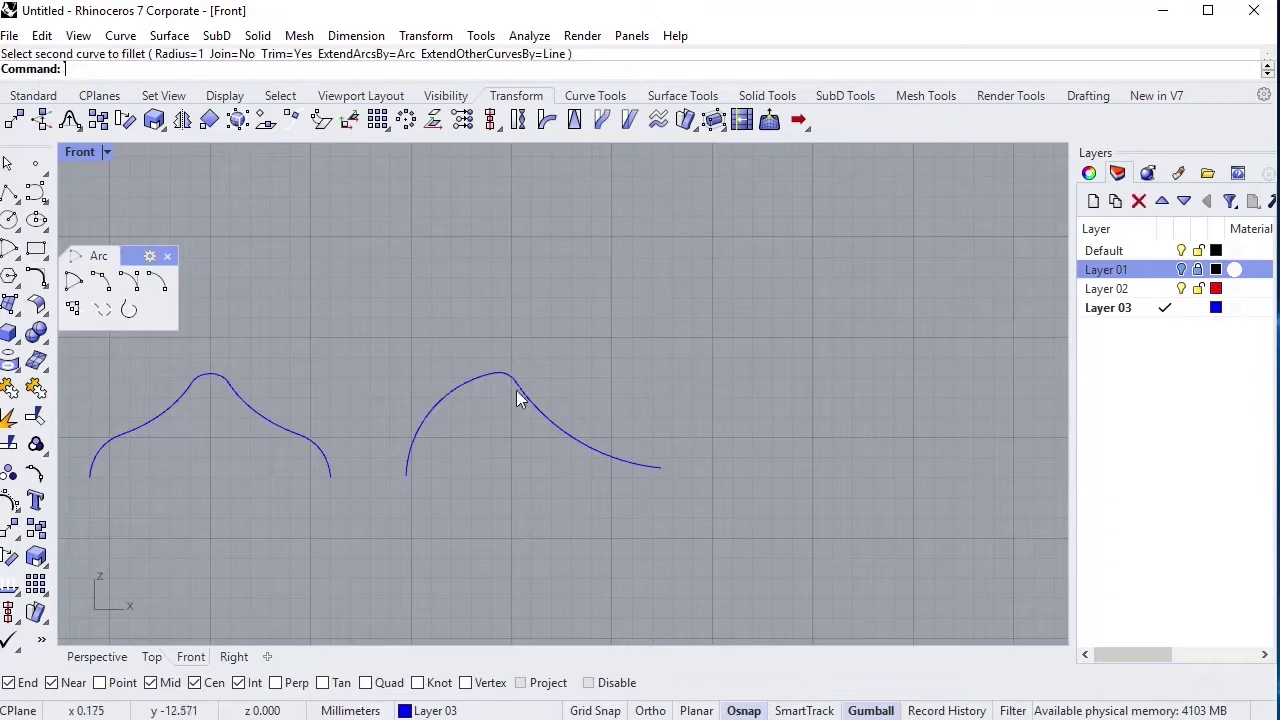
{"action": "left_click", "coordinate": [413, 445]}
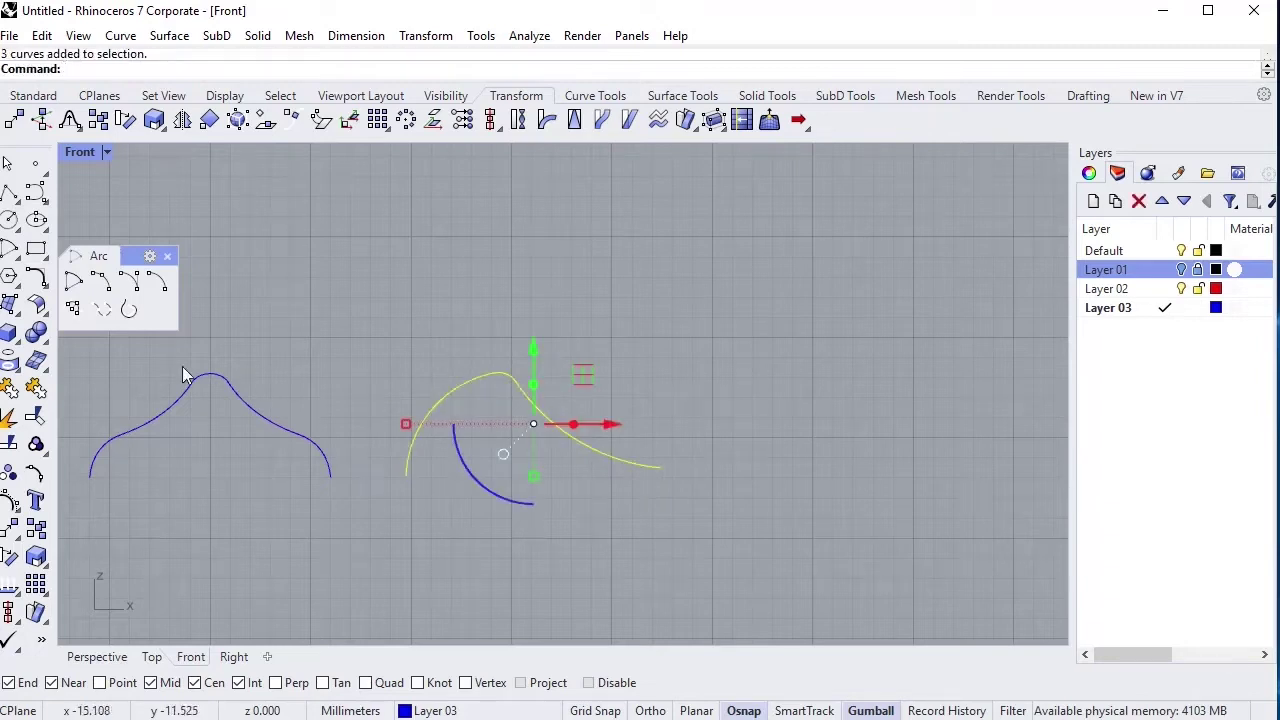
{"action": "left_click", "coordinate": [571, 438]}
{"action": "scroll", "coordinate": [714, 310], "scroll_direction": "down", "scroll_amount": 1}
{"action": "scroll", "coordinate": [706, 312], "scroll_direction": "down", "scroll_amount": 4}
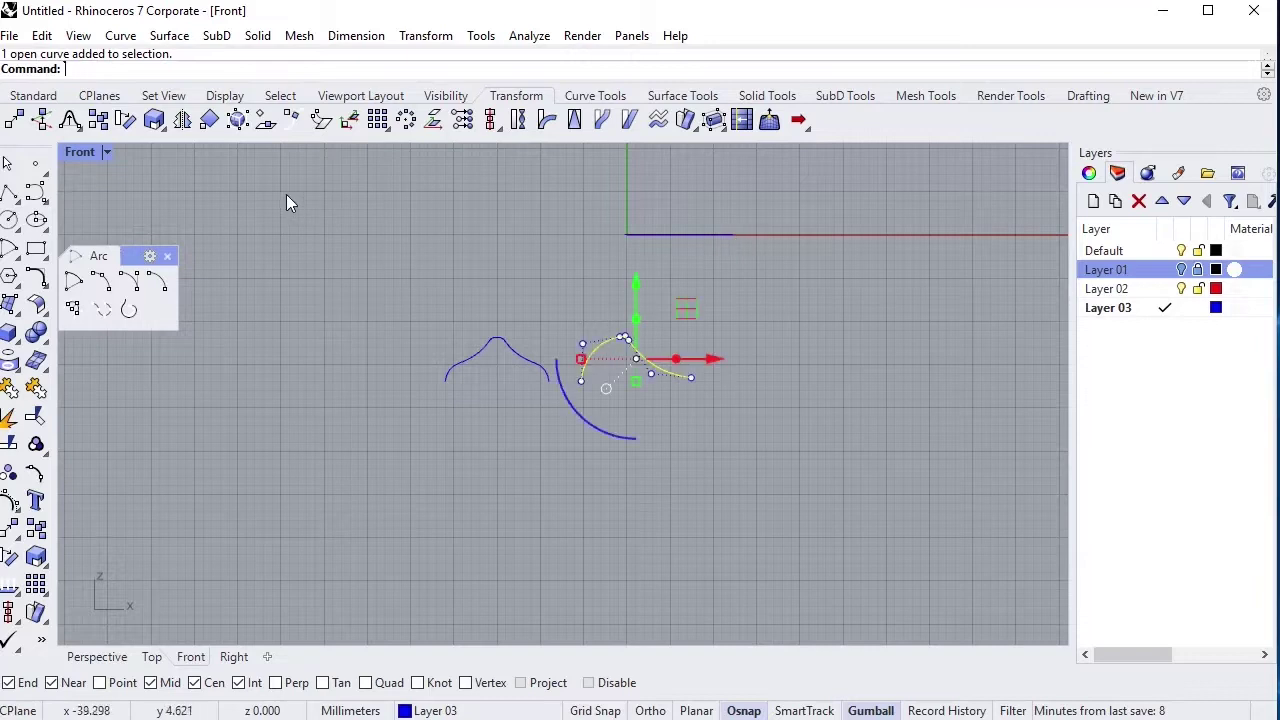
Start a scaled copy of the profile, referencing its two ends and a first outline curve end in Top view.
{"action": "left_click", "coordinate": [209, 121]}
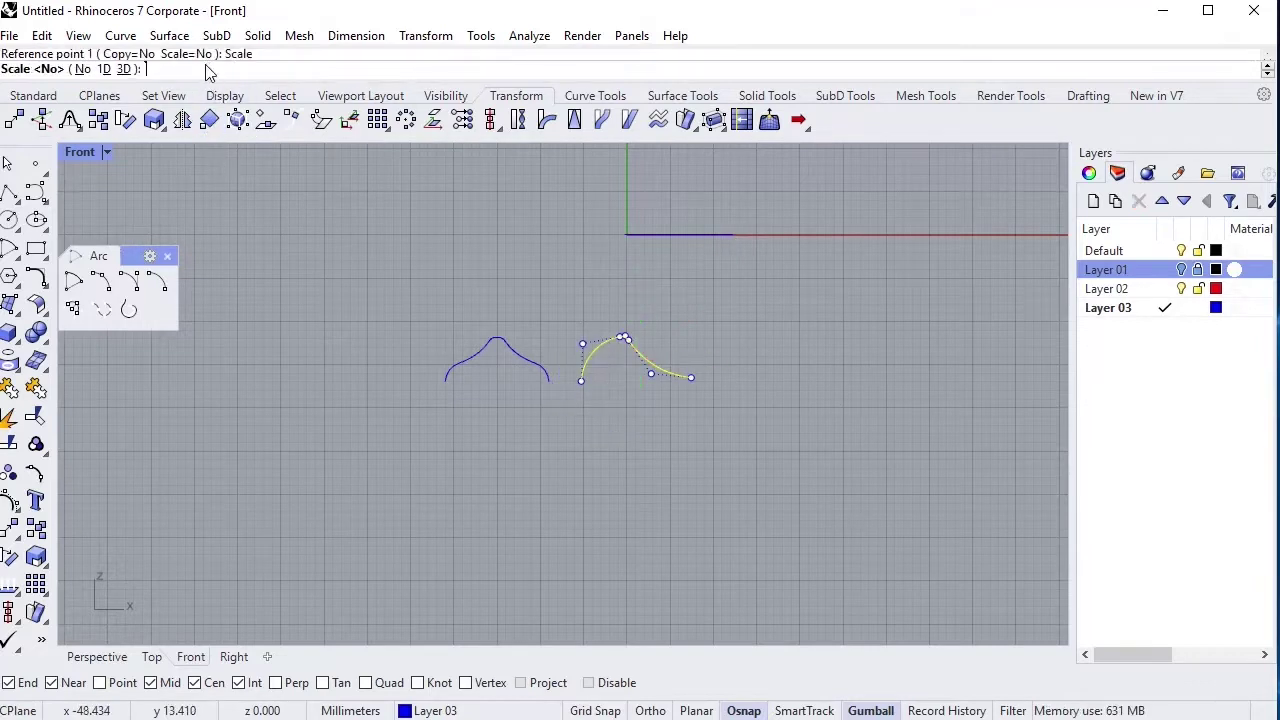
{"action": "left_click", "coordinate": [582, 383]}
{"action": "left_click", "coordinate": [690, 377]}
{"action": "left_click", "coordinate": [152, 656]}
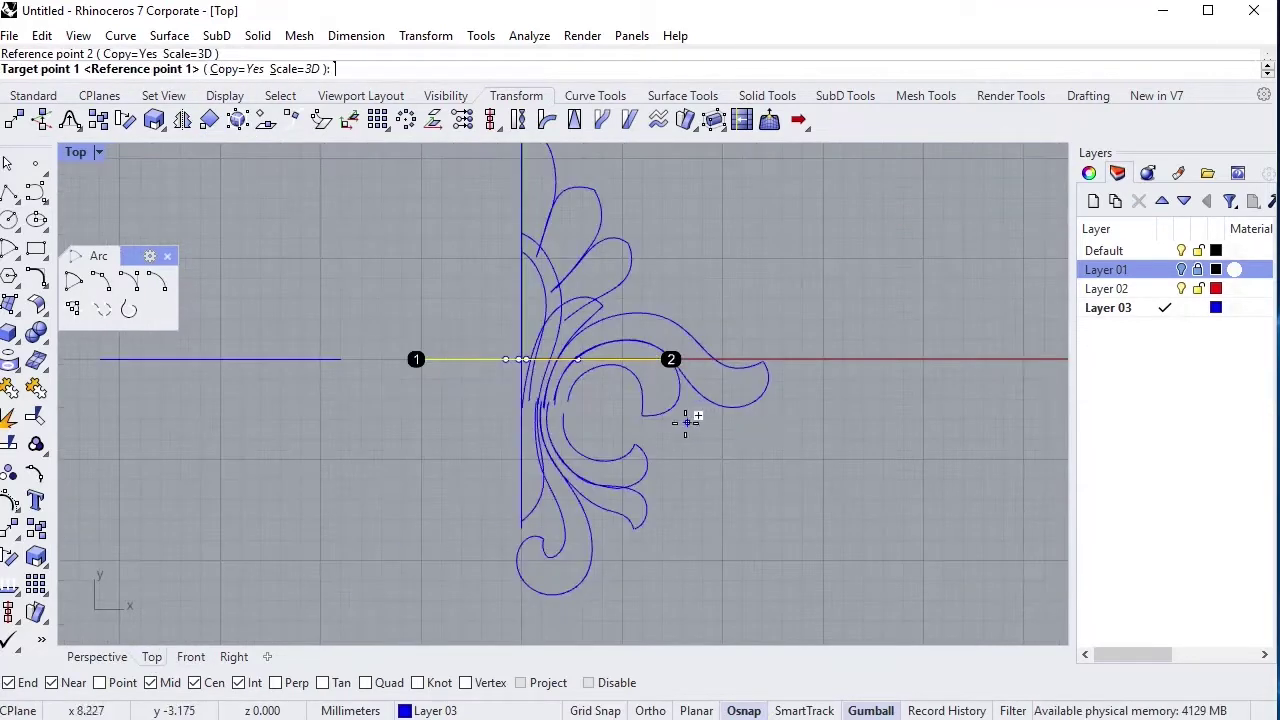
{"action": "scroll", "coordinate": [660, 420], "scroll_direction": "up", "scroll_amount": 5}
{"action": "scroll", "coordinate": [666, 437], "scroll_direction": "up", "scroll_amount": 2}
{"action": "scroll", "coordinate": [660, 437], "scroll_direction": "up", "scroll_amount": 2}
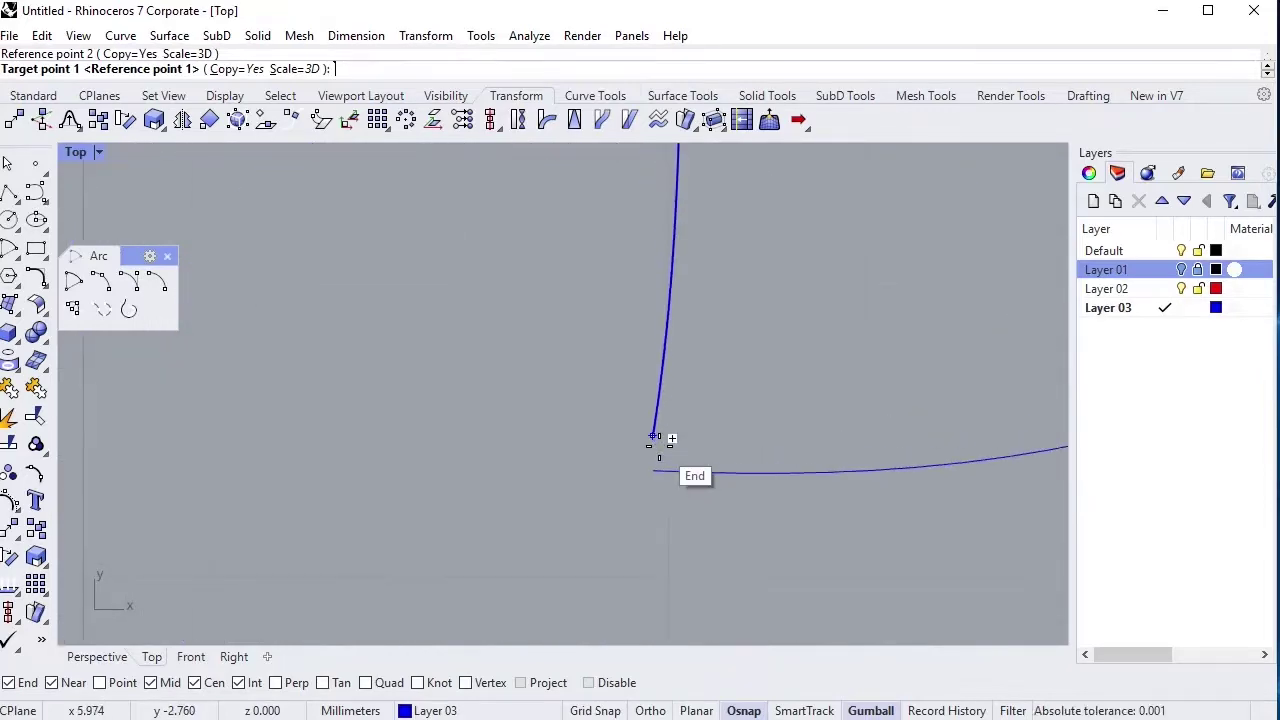
{"action": "left_click", "coordinate": [655, 437]}
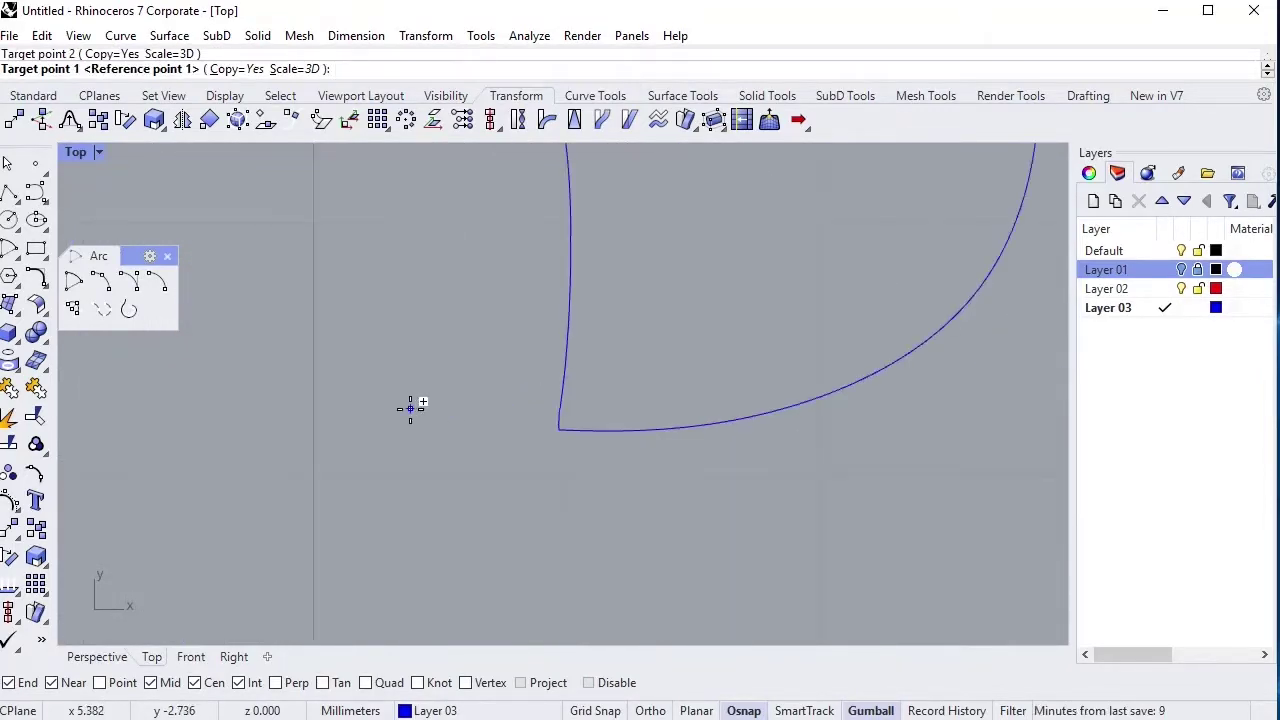
Place the scaled profile copies on the outline's curve ends and curve tip.
{"action": "scroll", "coordinate": [410, 408], "scroll_direction": "down", "scroll_amount": 5}
{"action": "scroll", "coordinate": [531, 491], "scroll_direction": "up", "scroll_amount": 5}
{"action": "mouse_move", "coordinate": [563, 457]}
{"action": "right_mouse_down"}
{"action": "mouse_move", "coordinate": [587, 617]}
{"action": "mouse_move", "coordinate": [592, 551]}
{"action": "right_mouse_up"}
{"action": "scroll", "coordinate": [557, 500], "scroll_direction": "down", "scroll_amount": 5}
{"action": "scroll", "coordinate": [569, 509], "scroll_direction": "up", "scroll_amount": 1}
{"action": "scroll", "coordinate": [563, 522], "scroll_direction": "up", "scroll_amount": 5}
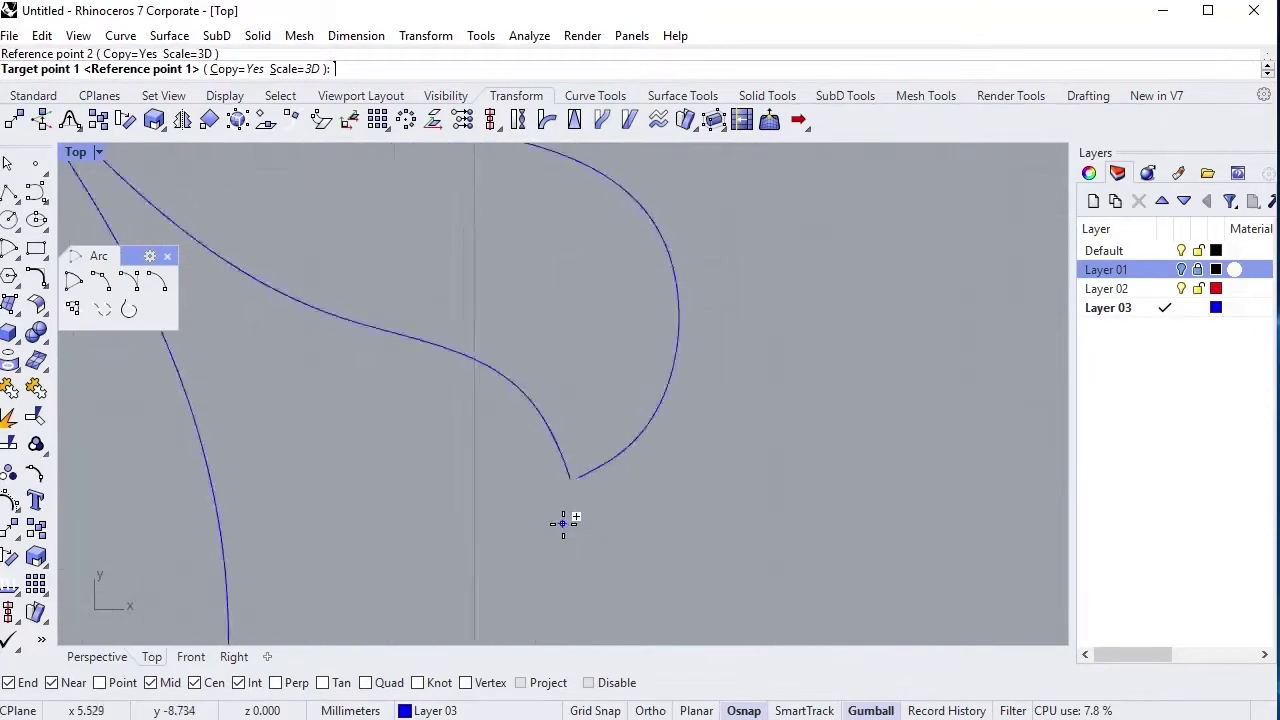
{"action": "scroll", "coordinate": [570, 490], "scroll_direction": "up", "scroll_amount": 3}
{"action": "left_click", "coordinate": [583, 457]}
{"action": "left_click", "coordinate": [590, 465]}
{"action": "scroll", "coordinate": [627, 537], "scroll_direction": "down", "scroll_amount": 2}
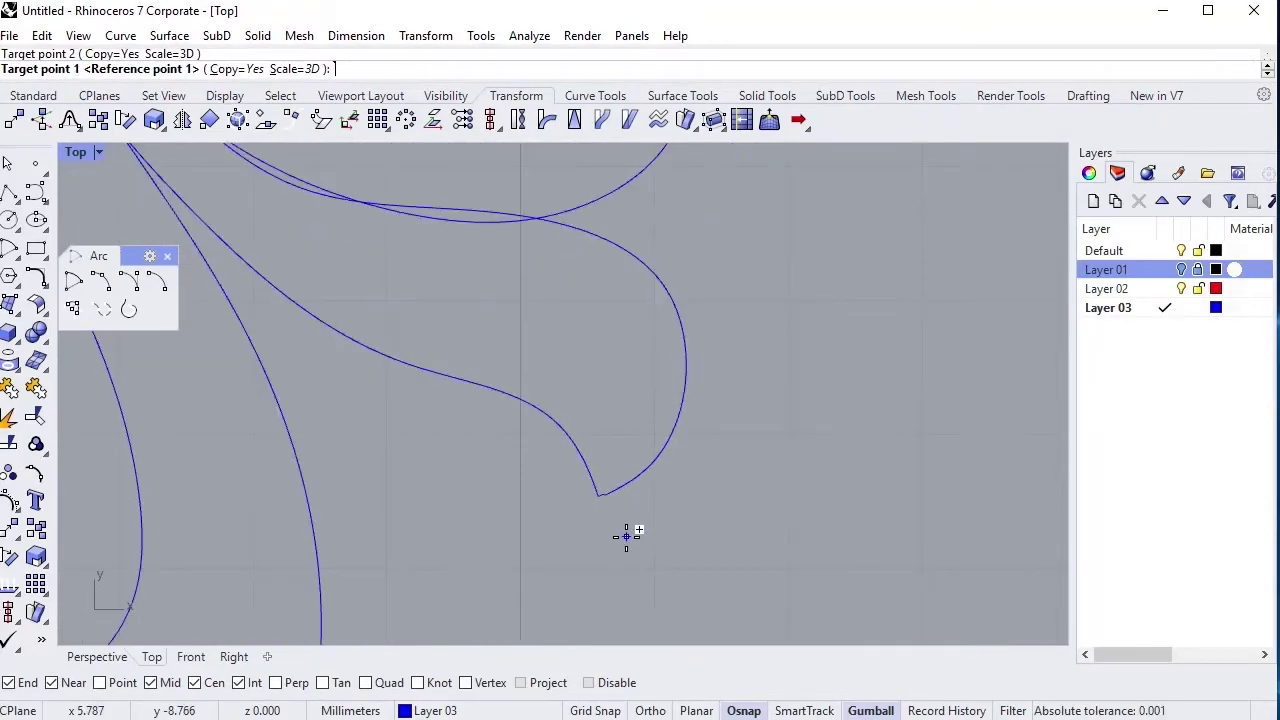
{"action": "scroll", "coordinate": [610, 430], "scroll_direction": "down", "scroll_amount": 3}
{"action": "scroll", "coordinate": [620, 434], "scroll_direction": "up", "scroll_amount": 1}
{"action": "scroll", "coordinate": [677, 374], "scroll_direction": "up", "scroll_amount": 3}
{"action": "scroll", "coordinate": [650, 348], "scroll_direction": "up", "scroll_amount": 1}
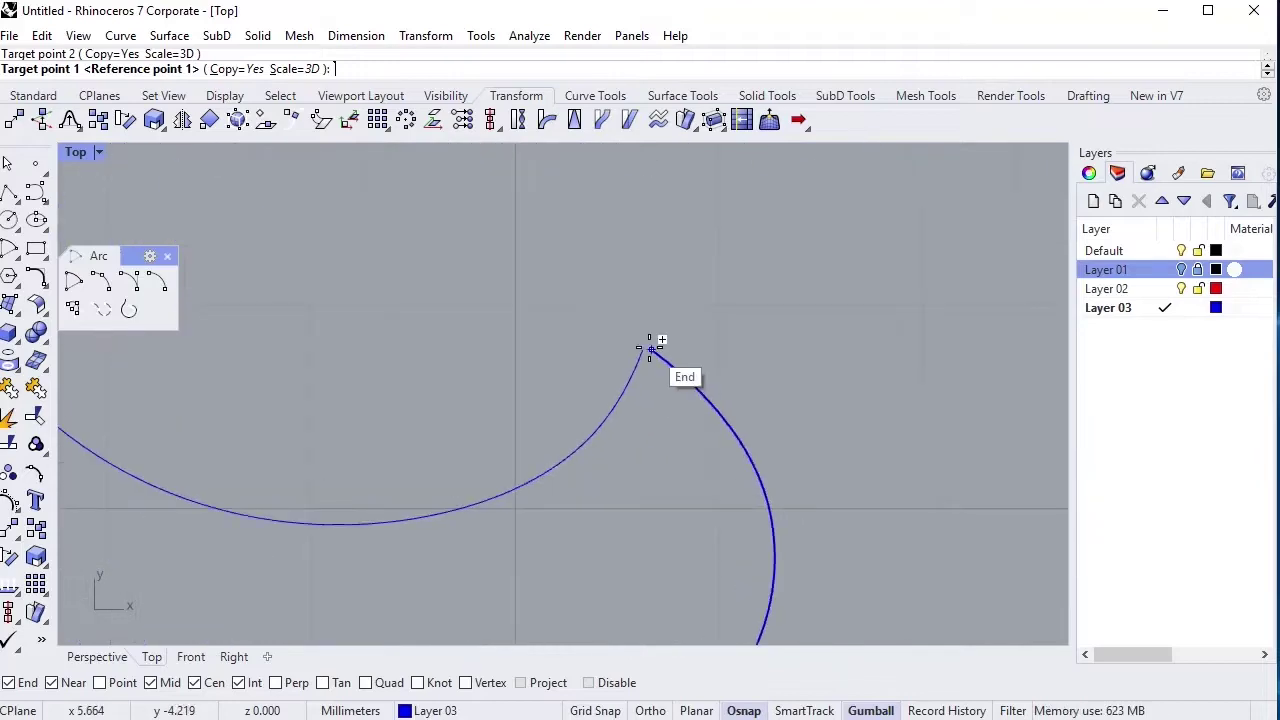
{"action": "left_click", "coordinate": [650, 348]}
{"action": "scroll", "coordinate": [663, 477], "scroll_direction": "down", "scroll_amount": 1}
{"action": "scroll", "coordinate": [663, 477], "scroll_direction": "down", "scroll_amount": 2}
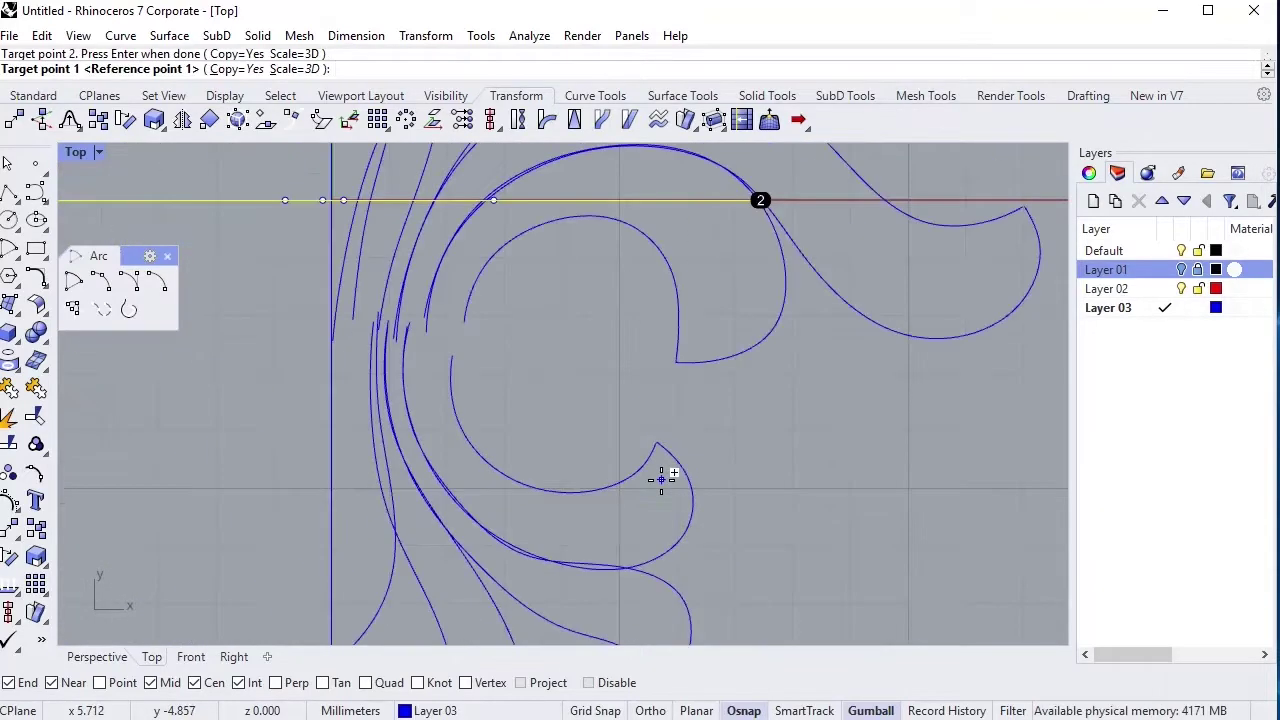
{"action": "scroll", "coordinate": [700, 460], "scroll_direction": "down", "scroll_amount": 2}
{"action": "mouse_move", "coordinate": [746, 437]}
{"action": "right_mouse_down"}
{"action": "mouse_move", "coordinate": [789, 432]}
{"action": "mouse_move", "coordinate": [814, 297]}
{"action": "right_mouse_up"}
{"action": "scroll", "coordinate": [586, 480], "scroll_direction": "up", "scroll_amount": 3}
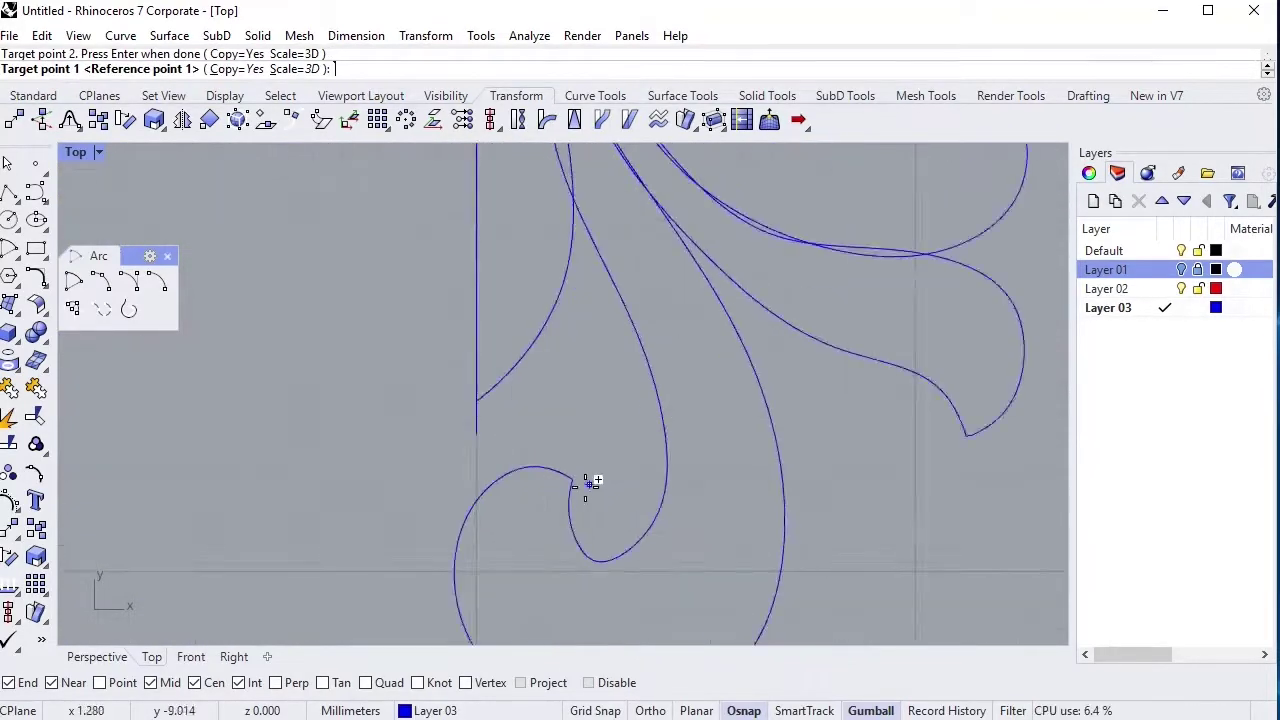
{"action": "scroll", "coordinate": [583, 486], "scroll_direction": "up", "scroll_amount": 2}
{"action": "scroll", "coordinate": [586, 485], "scroll_direction": "down", "scroll_amount": 1}
{"action": "scroll", "coordinate": [586, 485], "scroll_direction": "up", "scroll_amount": 2}
{"action": "key", "text": "Return"}
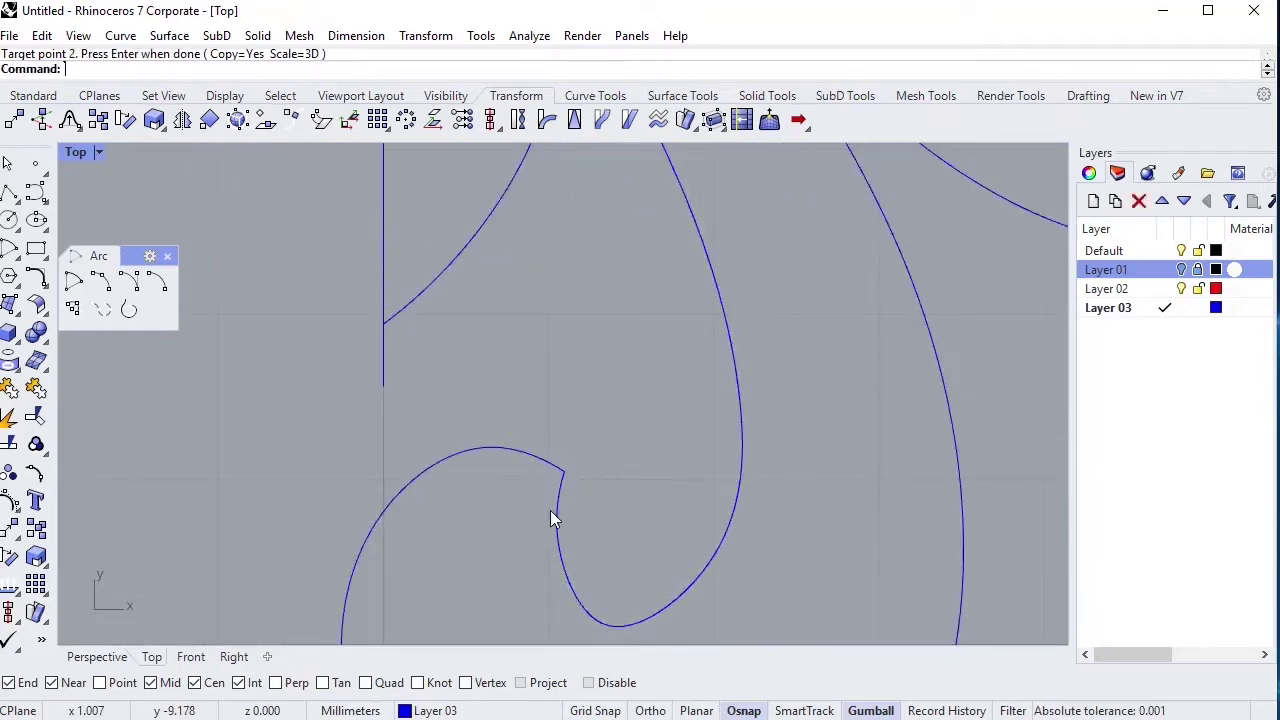
Reshape the inner curl by moving its end control point down to rejoin the curve.
{"action": "left_click", "coordinate": [550, 510]}
{"action": "left_click_drag", "start_coordinate": [613, 436], "coordinate": [580, 486]}
{"action": "scroll", "coordinate": [626, 511], "scroll_direction": "down", "scroll_amount": 2}
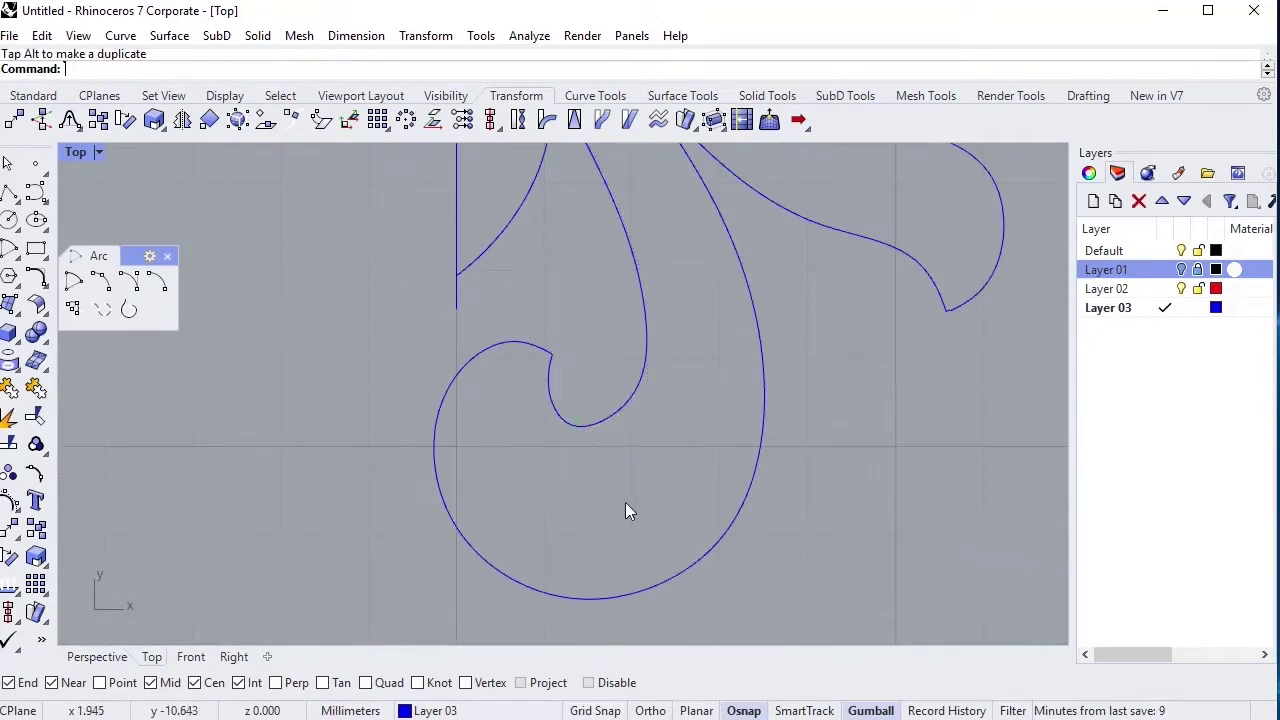
{"action": "scroll", "coordinate": [600, 360], "scroll_direction": "up", "scroll_amount": 5}
{"action": "left_click_drag", "start_coordinate": [705, 479], "coordinate": [603, 436]}
{"action": "left_click_drag", "start_coordinate": [433, 271], "coordinate": [461, 326]}
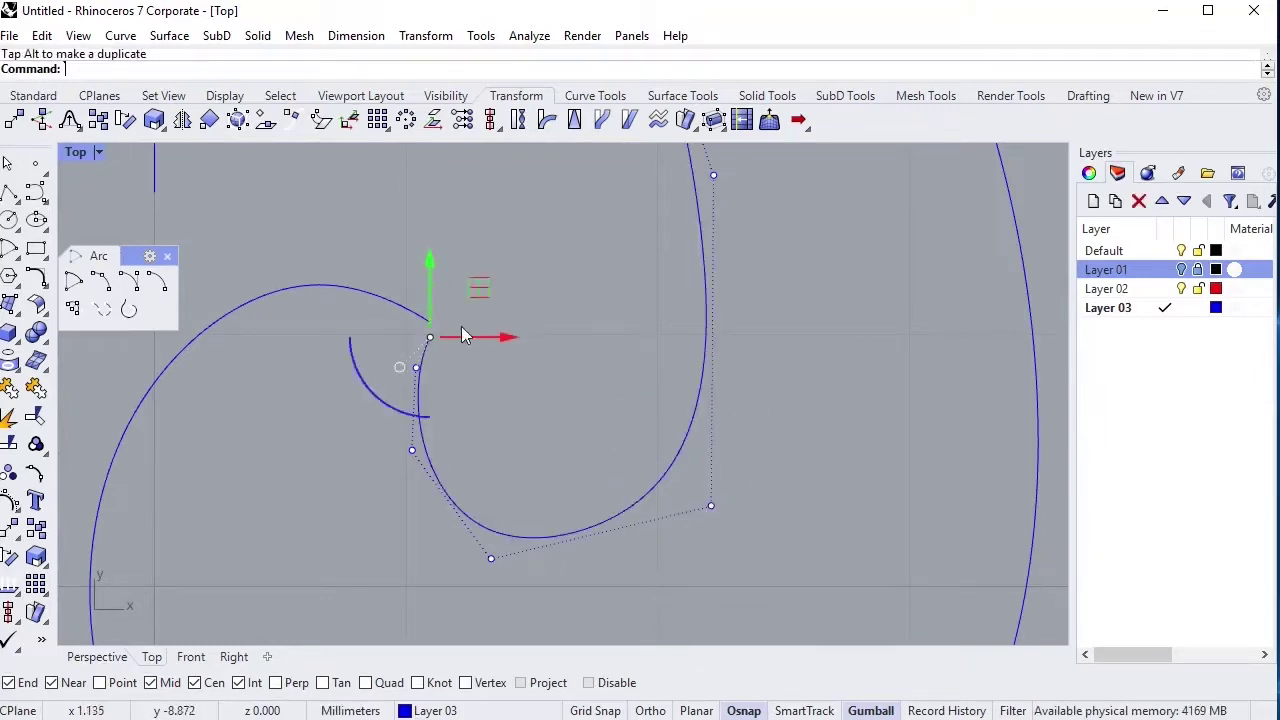
{"action": "mouse_move", "coordinate": [375, 310]}
{"action": "left_mouse_down"}
{"action": "mouse_move", "coordinate": [423, 274]}
{"action": "mouse_move", "coordinate": [400, 291]}
{"action": "left_mouse_up"}
Rotate the curve 90 degrees upright with the gumball.
{"action": "scroll", "coordinate": [535, 312], "scroll_direction": "down", "scroll_amount": 3}
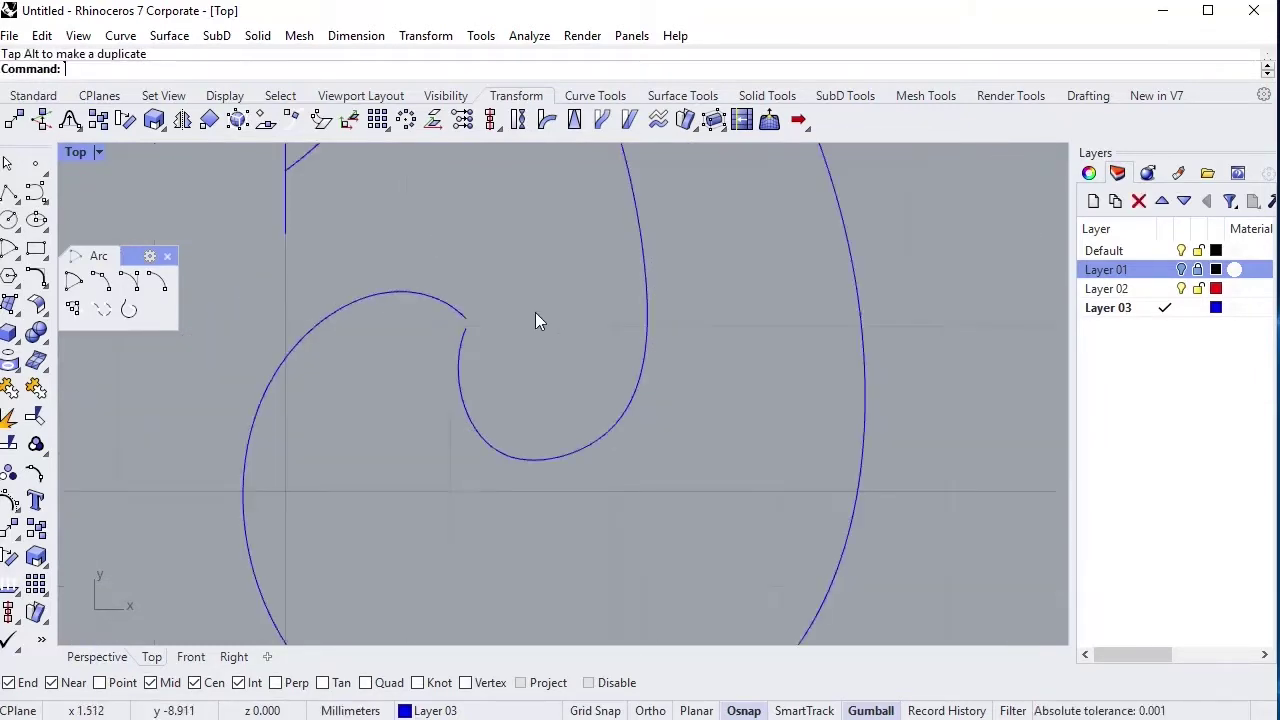
{"action": "scroll", "coordinate": [546, 287], "scroll_direction": "down", "scroll_amount": 2}
{"action": "scroll", "coordinate": [560, 330], "scroll_direction": "down", "scroll_amount": 2}
{"action": "scroll", "coordinate": [563, 400], "scroll_direction": "down", "scroll_amount": 2}
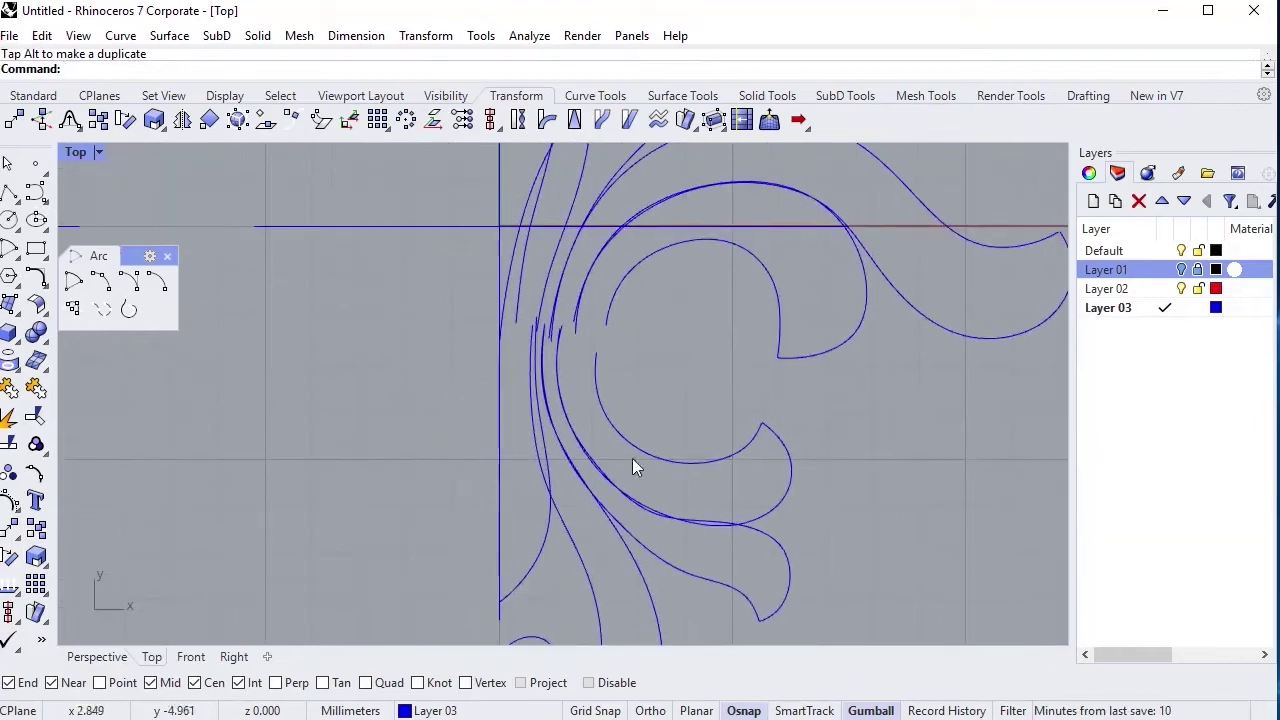
{"action": "scroll", "coordinate": [647, 380], "scroll_direction": "down", "scroll_amount": 4}
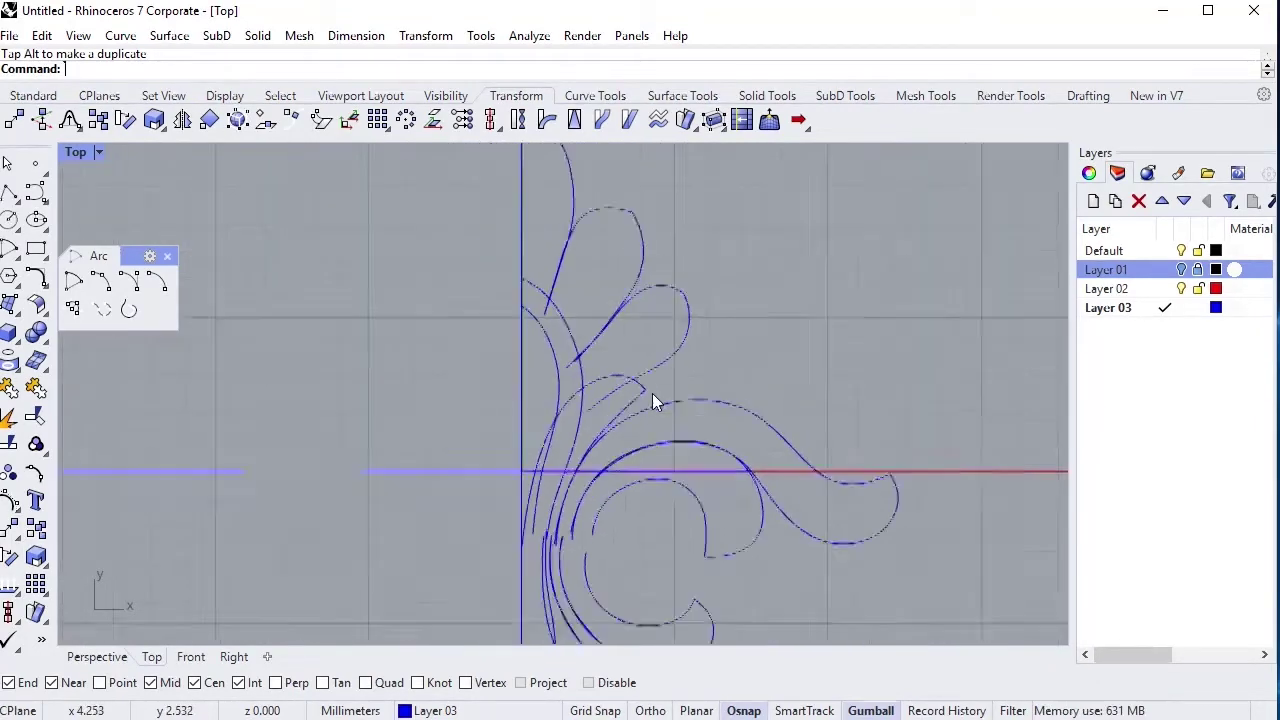
{"action": "right_click_drag", "start_coordinate": [652, 393], "coordinate": [651, 306]}
{"action": "scroll", "coordinate": [496, 338], "scroll_direction": "up", "scroll_amount": 2}
{"action": "left_click", "coordinate": [542, 347]}
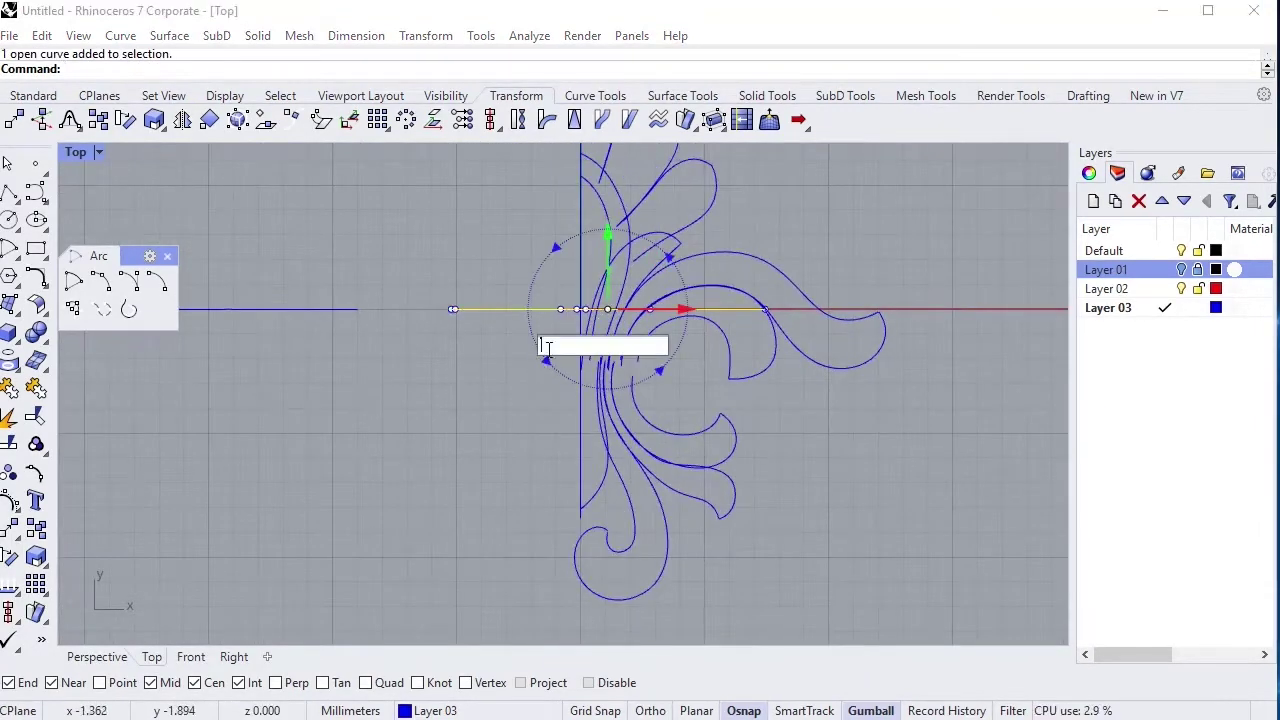
{"action": "type", "text": "90"}
{"action": "key", "text": "Return"}
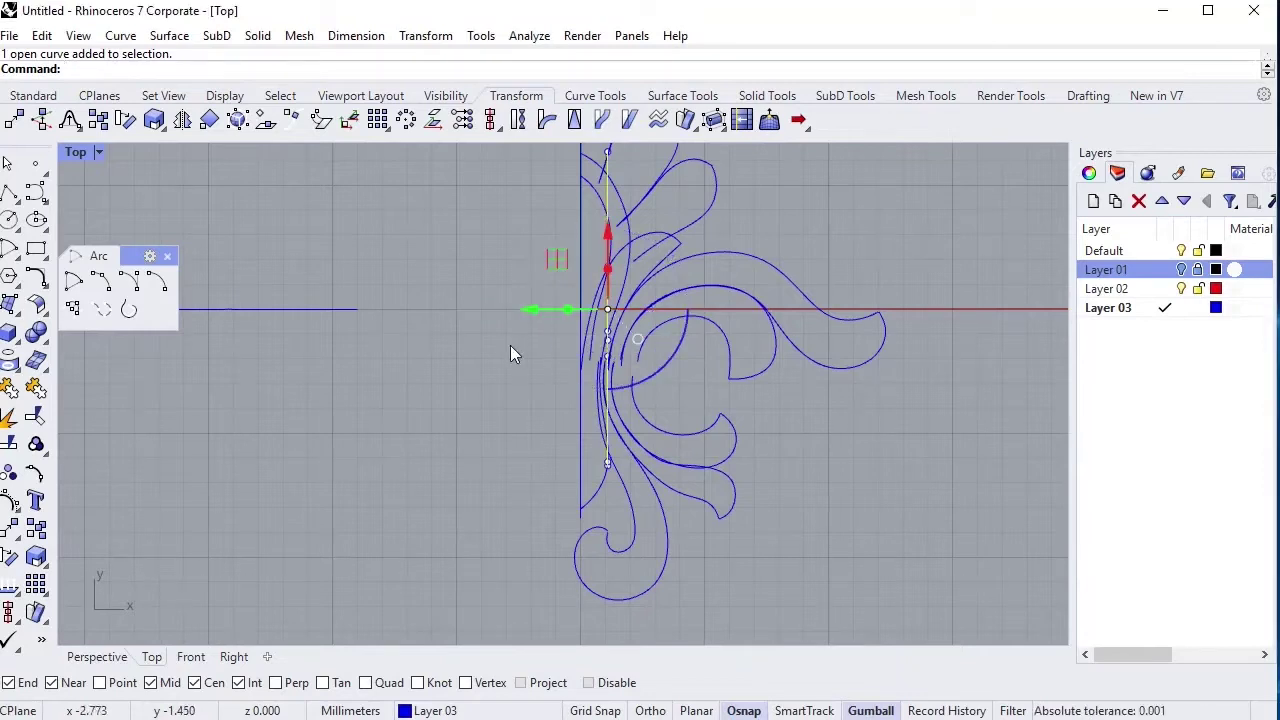
{"action": "left_click", "coordinate": [223, 655]}
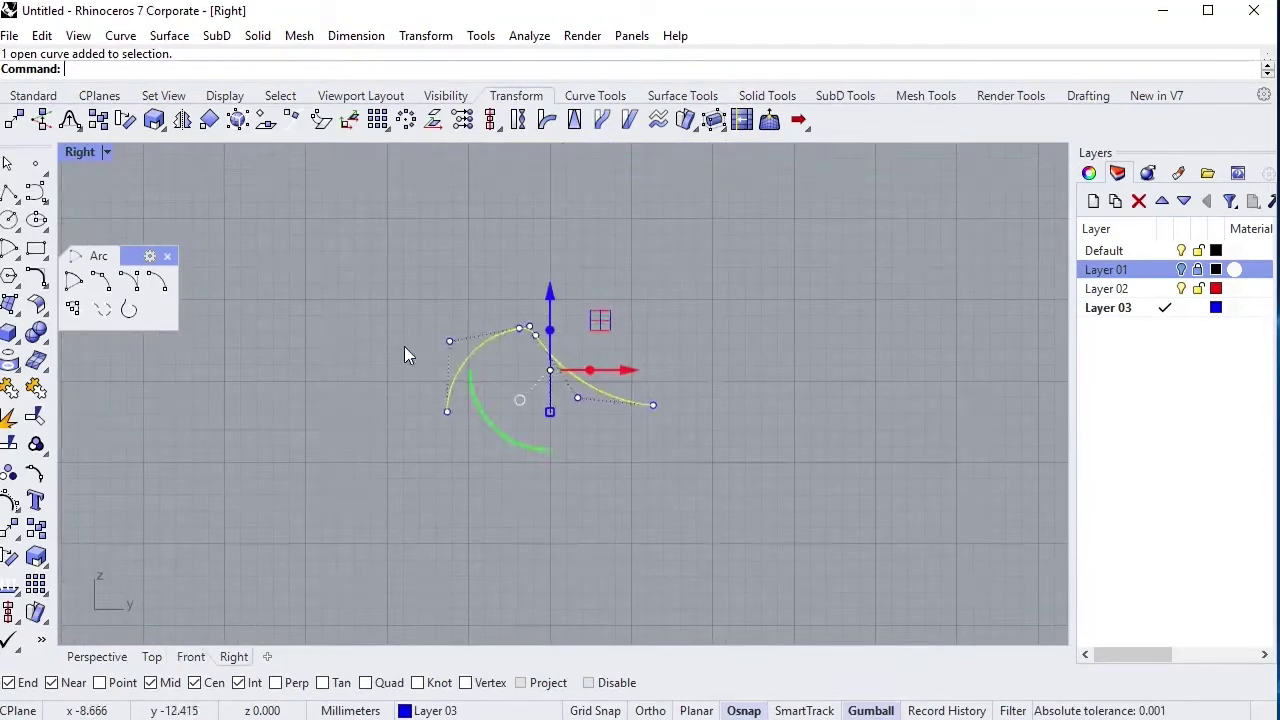
Orient a copy of the Right-view profile, referencing its two ends and a first outline curve end.
{"action": "left_click", "coordinate": [208, 121]}
{"action": "key", "text": "Return"}
{"action": "left_click", "coordinate": [446, 411]}
{"action": "left_click", "coordinate": [652, 405]}
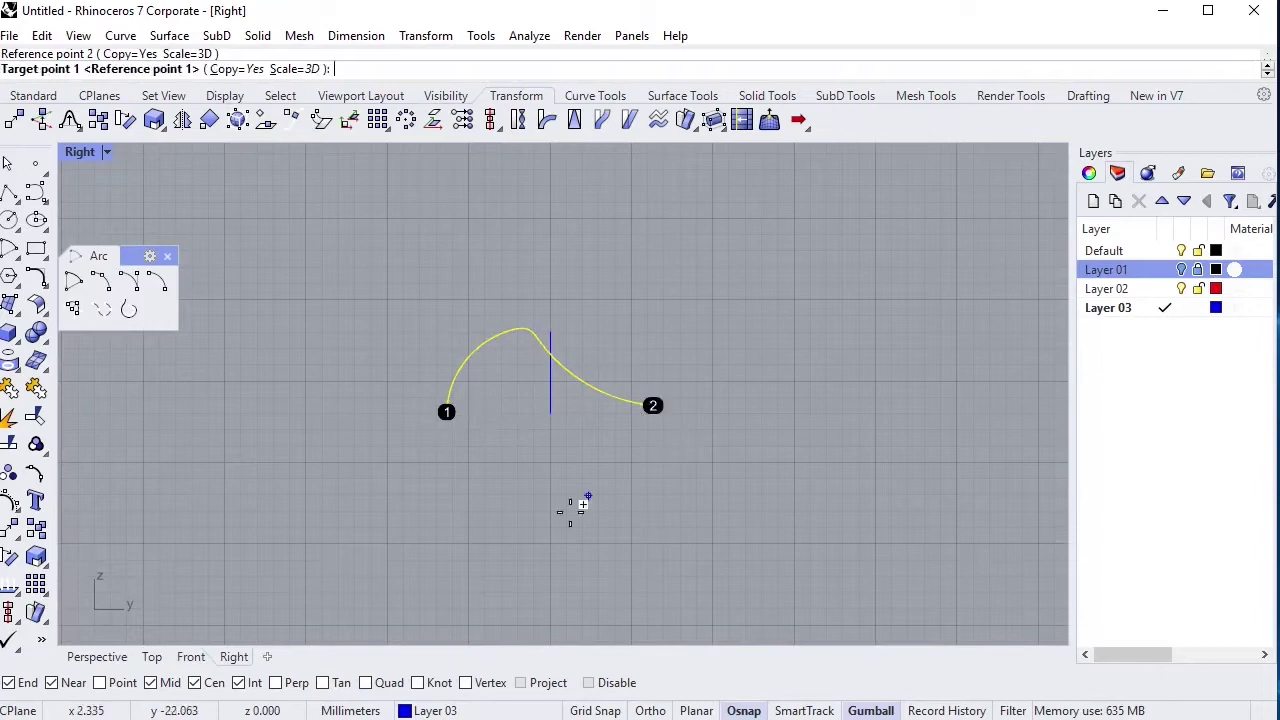
{"action": "left_click", "coordinate": [152, 657]}
{"action": "scroll", "coordinate": [765, 360], "scroll_direction": "up", "scroll_amount": 3}
{"action": "scroll", "coordinate": [590, 430], "scroll_direction": "up", "scroll_amount": 3}
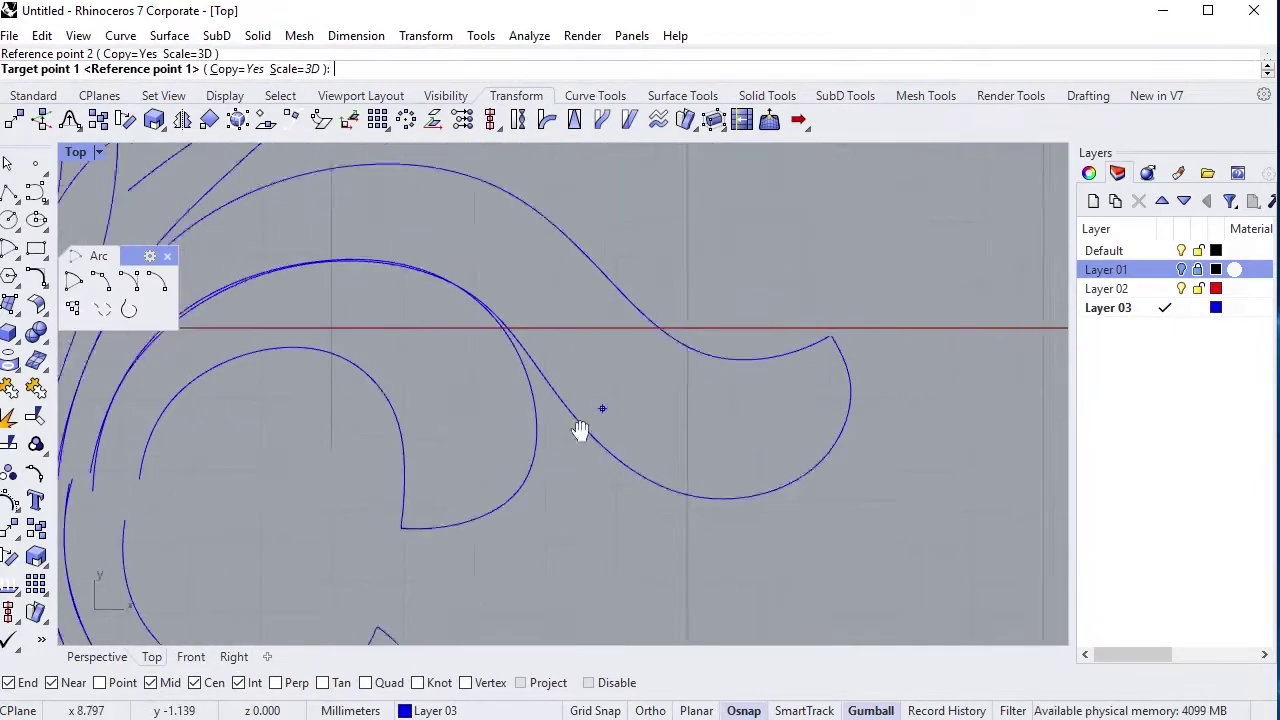
{"action": "scroll", "coordinate": [725, 362], "scroll_direction": "up", "scroll_amount": 3}
{"action": "left_click", "coordinate": [663, 336]}
Set the second target on the curl to place the oriented profile copy, then check it.
{"action": "left_click", "coordinate": [634, 337]}
{"action": "scroll", "coordinate": [791, 354], "scroll_direction": "down", "scroll_amount": 2}
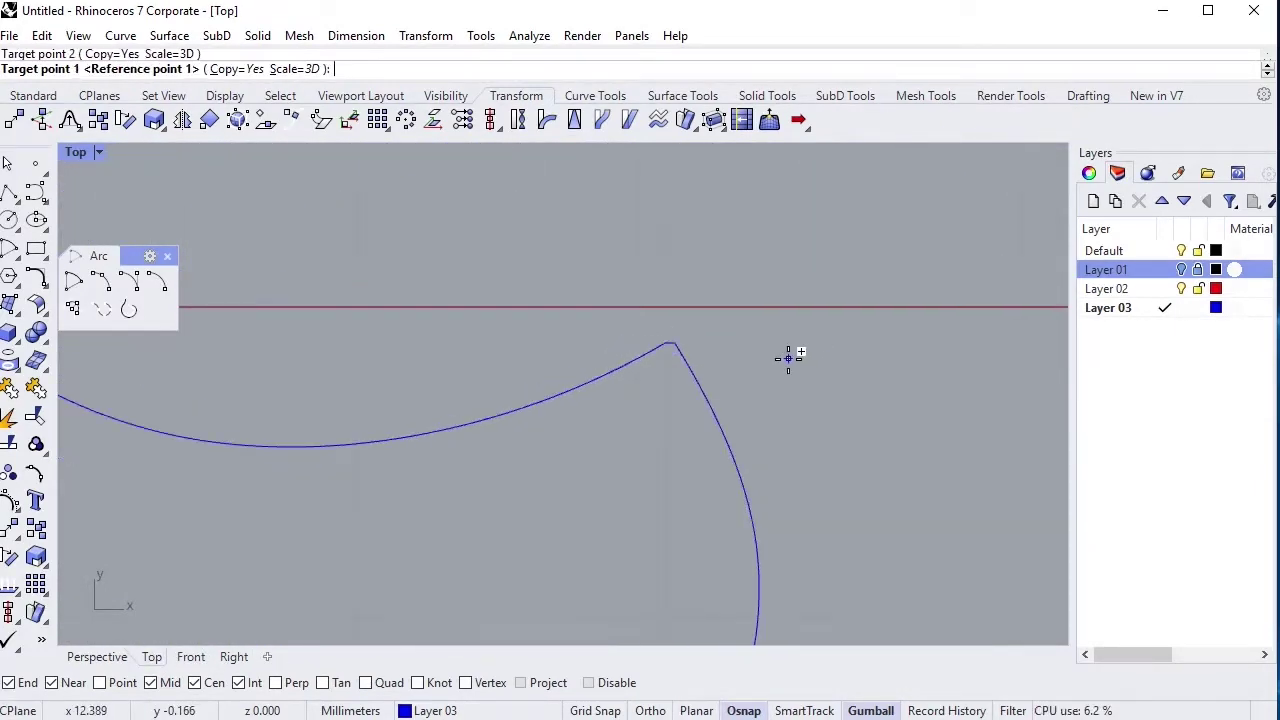
{"action": "scroll", "coordinate": [680, 452], "scroll_direction": "down", "scroll_amount": 3}
{"action": "scroll", "coordinate": [771, 517], "scroll_direction": "down", "scroll_amount": 2}
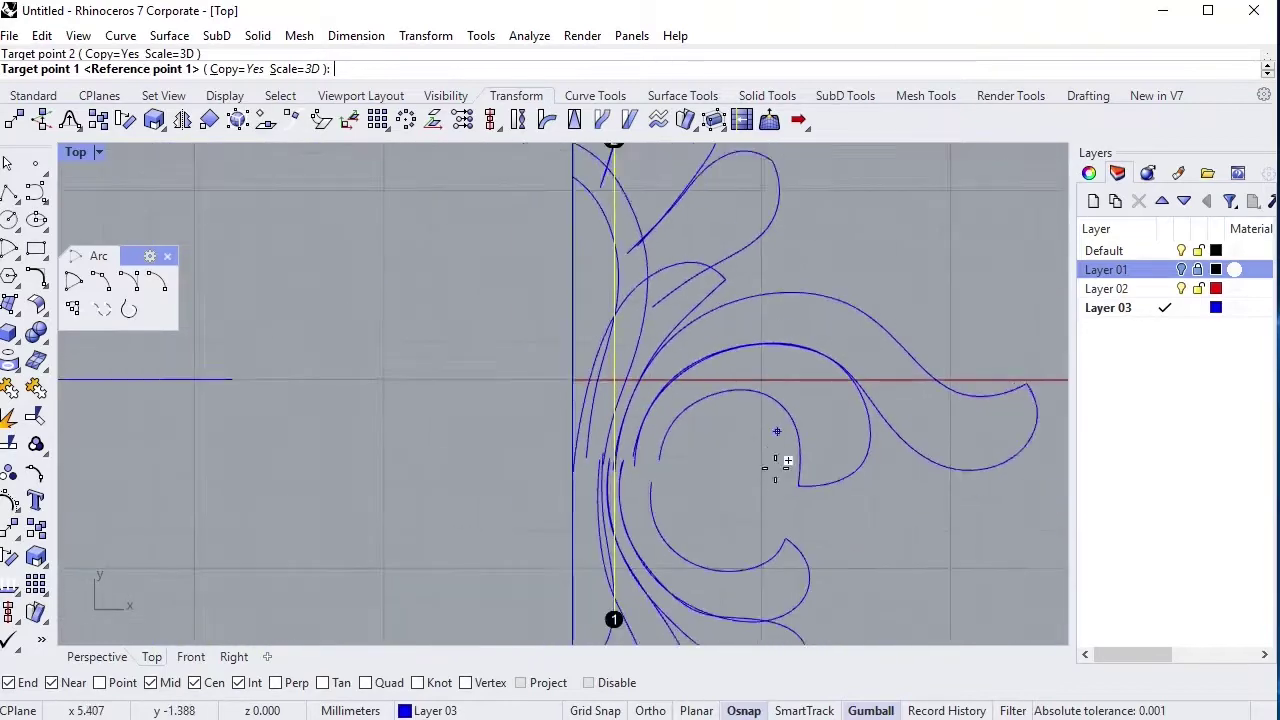
{"action": "scroll", "coordinate": [777, 463], "scroll_direction": "down", "scroll_amount": 2}
{"action": "scroll", "coordinate": [759, 573], "scroll_direction": "up", "scroll_amount": 3}
{"action": "scroll", "coordinate": [571, 491], "scroll_direction": "up", "scroll_amount": 3}
{"action": "scroll", "coordinate": [514, 429], "scroll_direction": "down", "scroll_amount": 2}
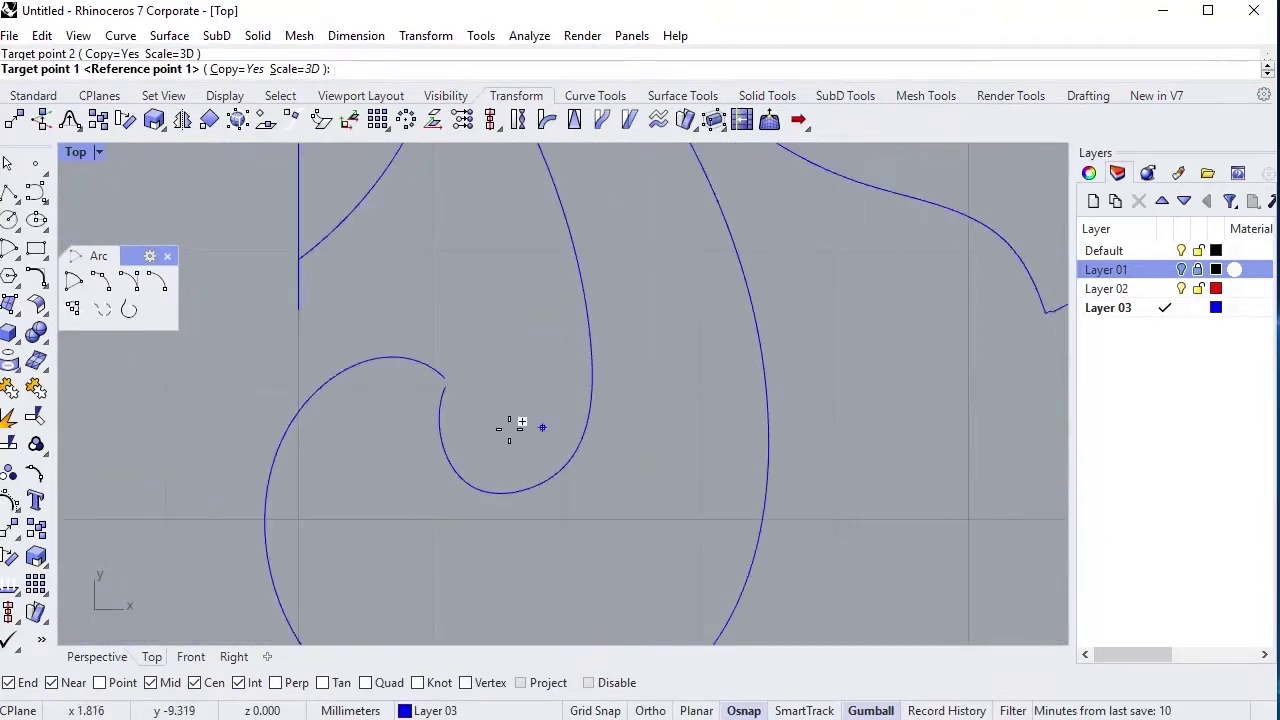
{"action": "scroll", "coordinate": [545, 492], "scroll_direction": "up", "scroll_amount": 3}
{"action": "scroll", "coordinate": [563, 437], "scroll_direction": "down", "scroll_amount": 1}
{"action": "left_click", "coordinate": [563, 437]}
{"action": "left_click", "coordinate": [640, 480]}
{"action": "scroll", "coordinate": [586, 443], "scroll_direction": "down", "scroll_amount": 2}
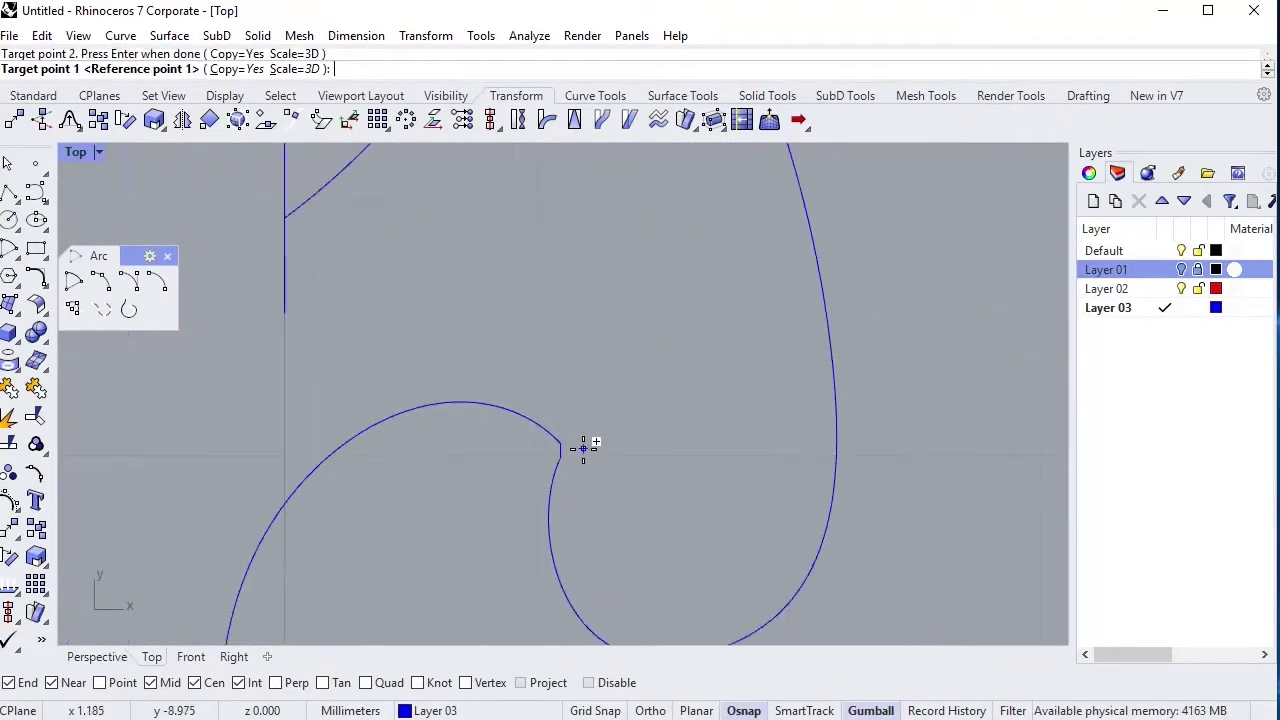
{"action": "scroll", "coordinate": [584, 448], "scroll_direction": "down", "scroll_amount": 2}
{"action": "scroll", "coordinate": [588, 440], "scroll_direction": "down", "scroll_amount": 2}
{"action": "left_click", "coordinate": [594, 423]}
{"action": "scroll", "coordinate": [620, 445], "scroll_direction": "down", "scroll_amount": 2}
{"action": "left_click", "coordinate": [640, 465]}
{"action": "scroll", "coordinate": [612, 412], "scroll_direction": "up", "scroll_amount": 3}
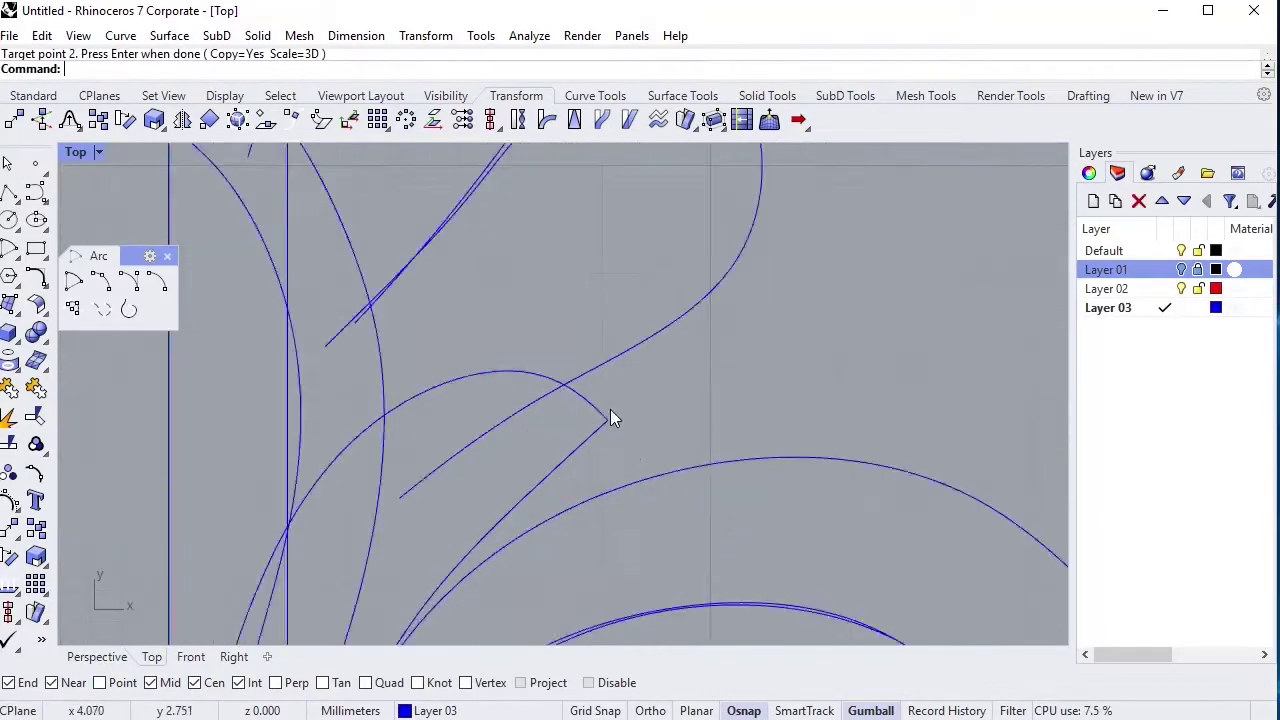
{"action": "scroll", "coordinate": [605, 420], "scroll_direction": "up", "scroll_amount": 2}
{"action": "left_click", "coordinate": [603, 430]}
{"action": "scroll", "coordinate": [605, 425], "scroll_direction": "down", "scroll_amount": 1}
{"action": "scroll", "coordinate": [627, 410], "scroll_direction": "up", "scroll_amount": 1}
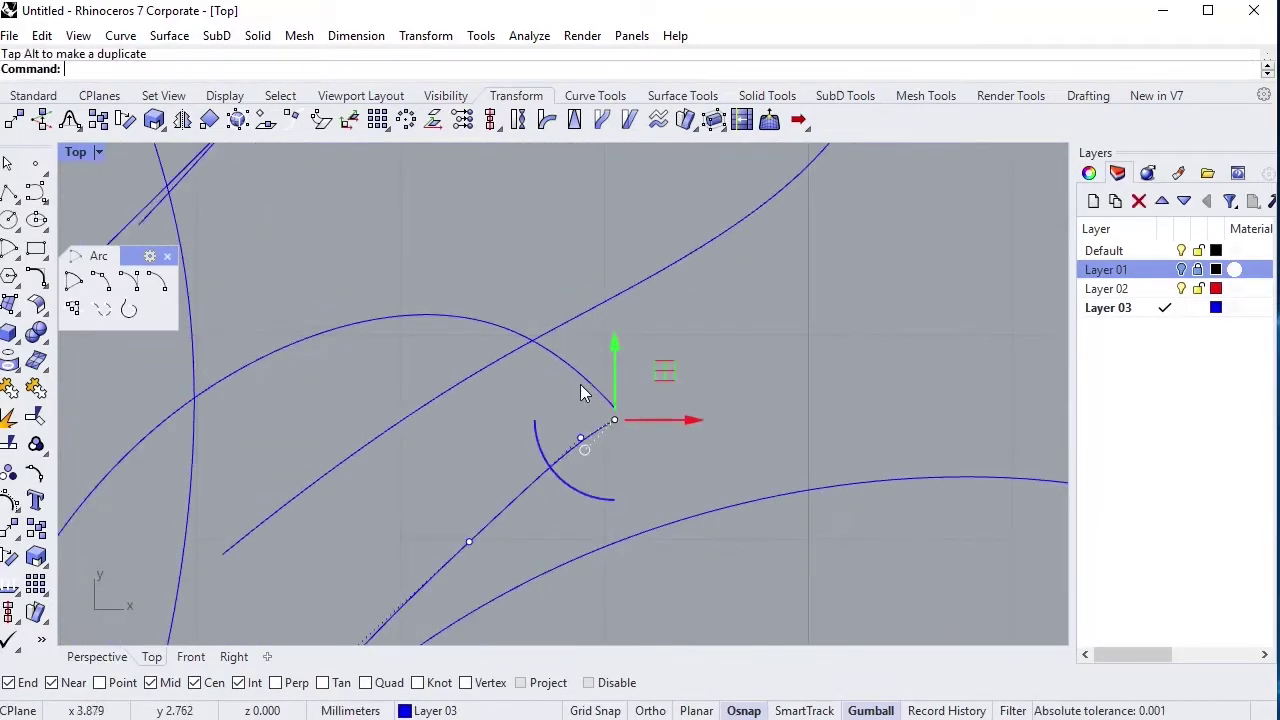
{"action": "left_click_drag", "start_coordinate": [643, 358], "coordinate": [592, 332]}
{"action": "scroll", "coordinate": [621, 366], "scroll_direction": "down", "scroll_amount": 2}
{"action": "scroll", "coordinate": [619, 365], "scroll_direction": "down", "scroll_amount": 2}
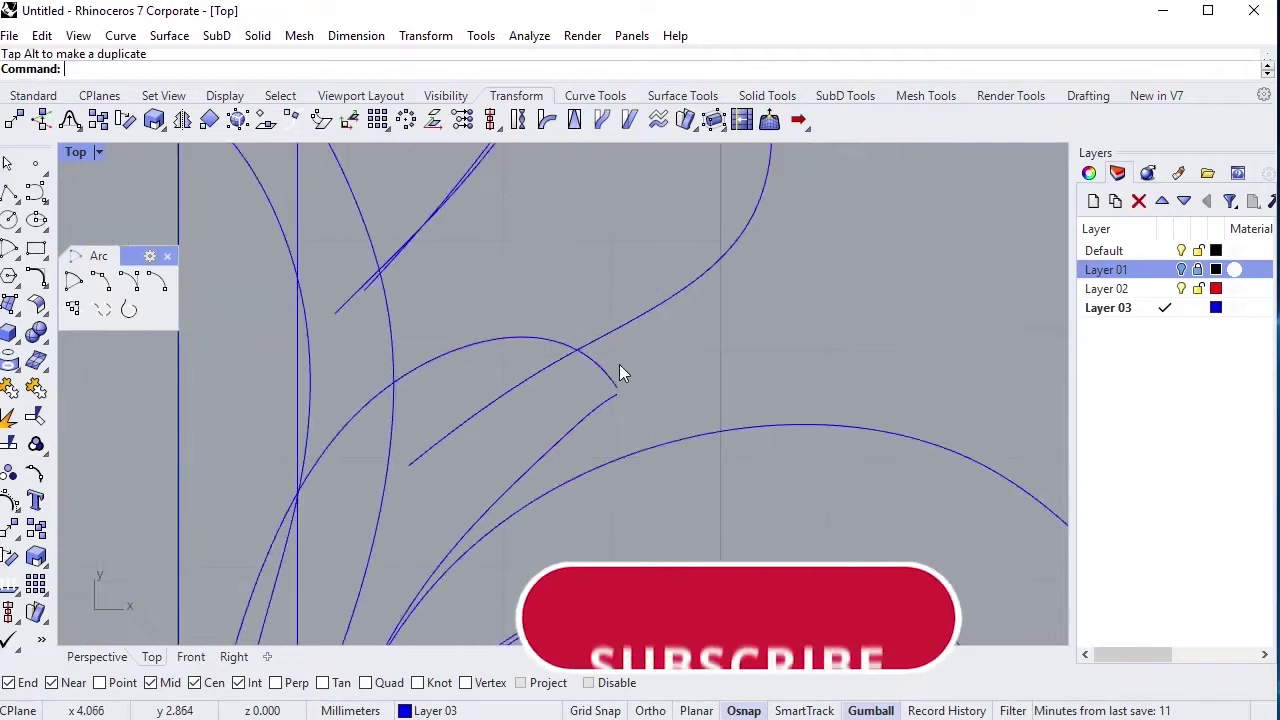
{"action": "scroll", "coordinate": [619, 365], "scroll_direction": "down", "scroll_amount": 2}
Orient the Right-view profile again from its two ends onto another outline curve end.
{"action": "left_click", "coordinate": [234, 656]}
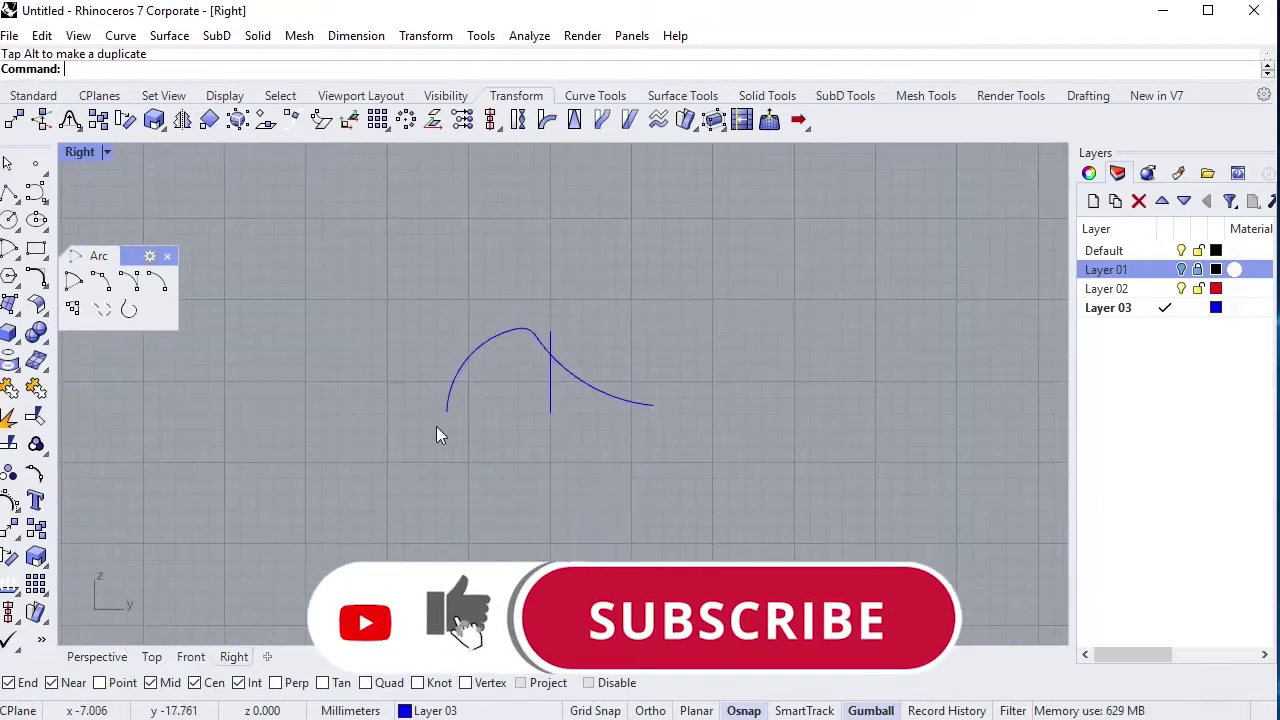
{"action": "left_click", "coordinate": [442, 418]}
{"action": "left_click", "coordinate": [182, 119]}
{"action": "left_click", "coordinate": [446, 412]}
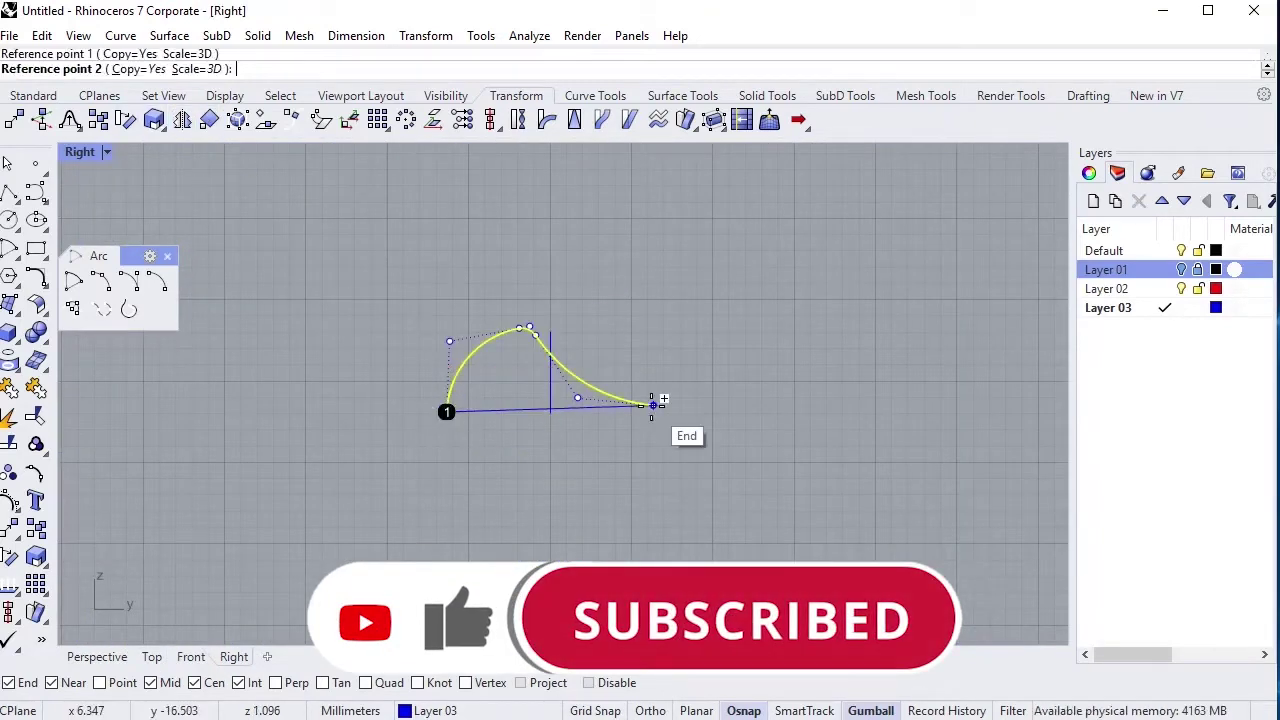
{"action": "left_click", "coordinate": [652, 405]}
{"action": "left_click", "coordinate": [151, 656]}
{"action": "scroll", "coordinate": [645, 323], "scroll_direction": "up", "scroll_amount": 3}
{"action": "scroll", "coordinate": [651, 323], "scroll_direction": "up", "scroll_amount": 2}
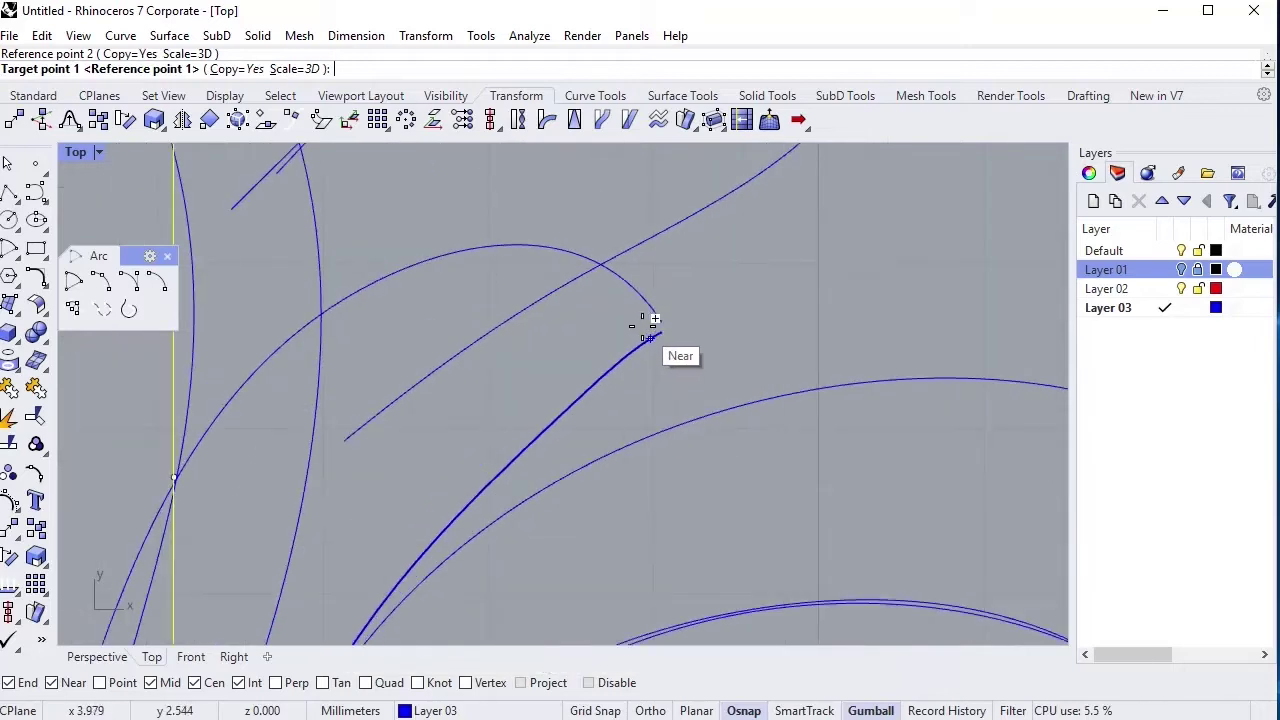
{"action": "left_click", "coordinate": [662, 321]}
{"action": "left_click", "coordinate": [672, 338]}
Place one more oriented profile copy on the outline and frame the whole ornament.
{"action": "scroll", "coordinate": [688, 342], "scroll_direction": "down", "scroll_amount": 2}
{"action": "scroll", "coordinate": [700, 333], "scroll_direction": "down", "scroll_amount": 2}
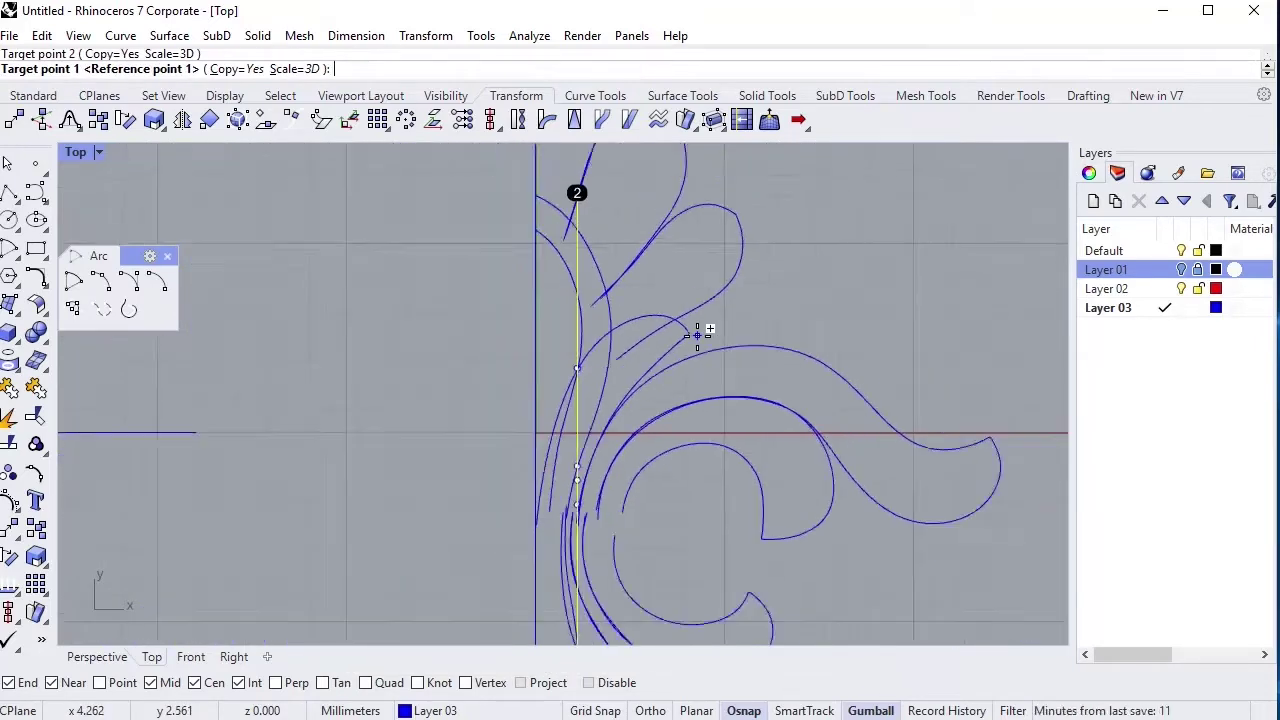
{"action": "scroll", "coordinate": [670, 330], "scroll_direction": "down", "scroll_amount": 2}
{"action": "scroll", "coordinate": [640, 330], "scroll_direction": "up", "scroll_amount": 5}
{"action": "left_click", "coordinate": [638, 416]}
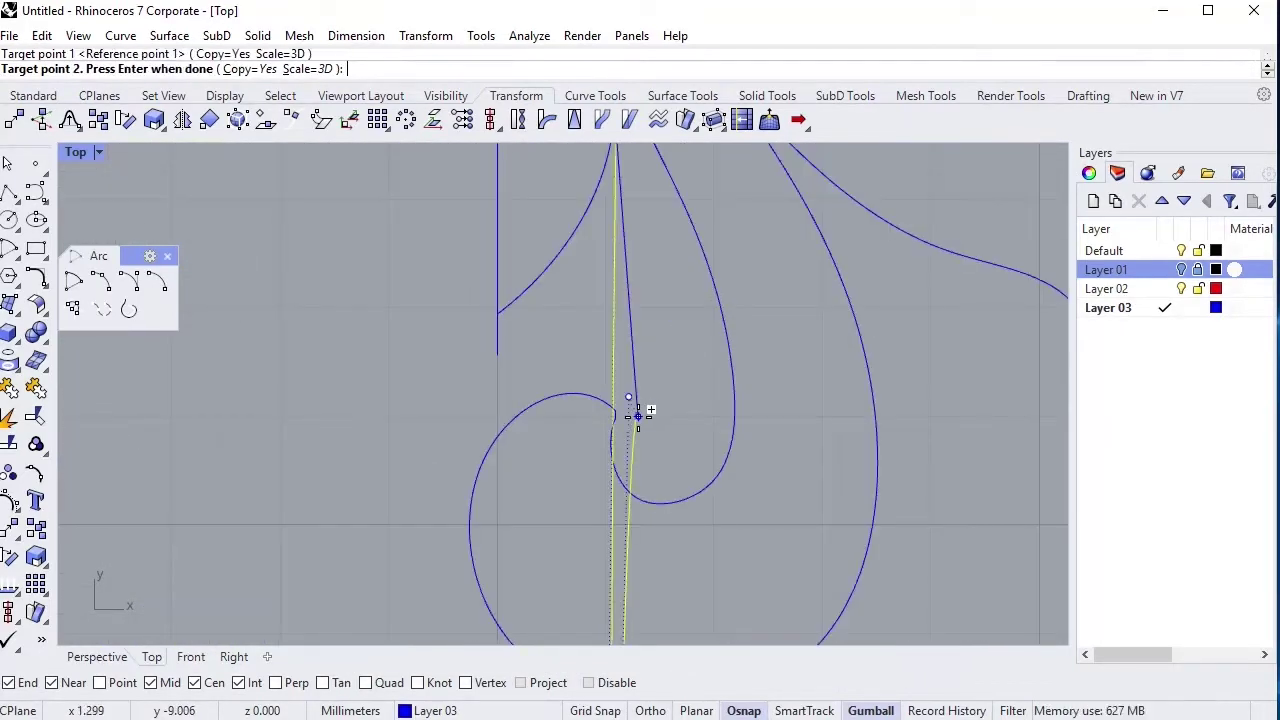
{"action": "key", "text": "Return"}
{"action": "scroll", "coordinate": [637, 421], "scroll_direction": "down", "scroll_amount": 3}
{"action": "scroll", "coordinate": [643, 420], "scroll_direction": "down", "scroll_amount": 3}
{"action": "right_click_drag", "start_coordinate": [643, 420], "coordinate": [693, 473]}
{"action": "scroll", "coordinate": [670, 410], "scroll_direction": "up", "scroll_amount": 1}
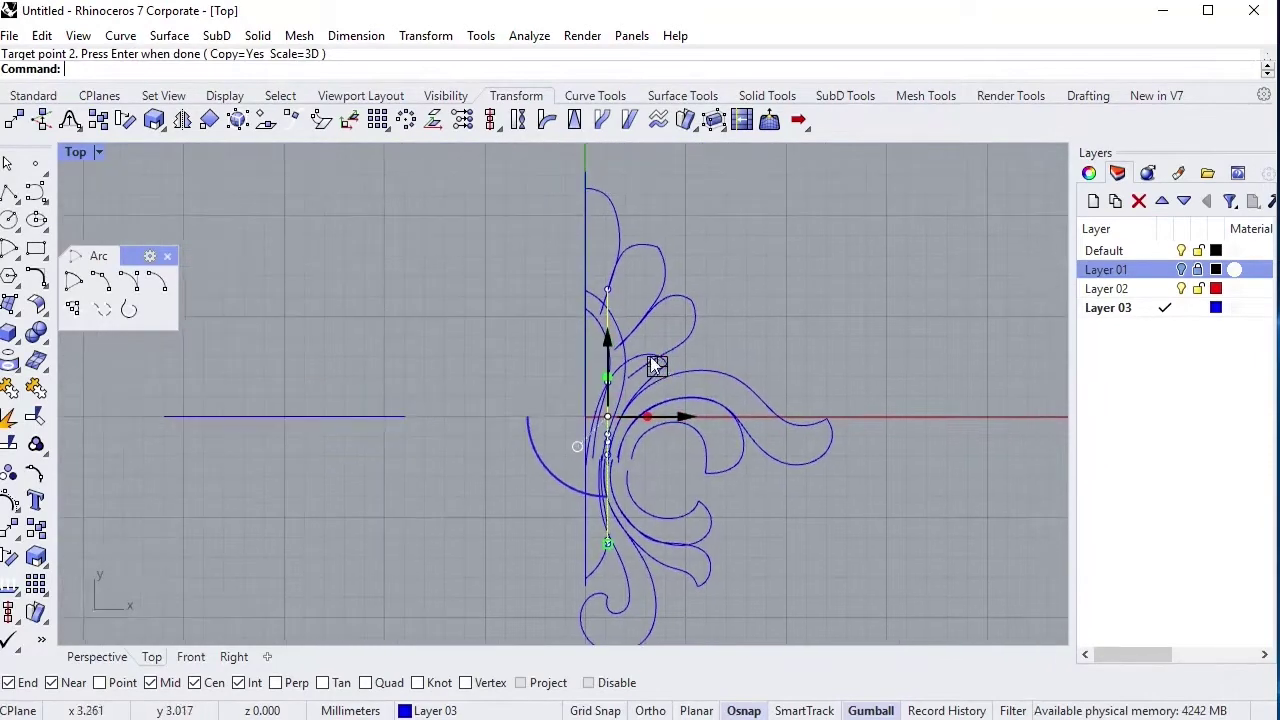
{"action": "scroll", "coordinate": [670, 400], "scroll_direction": "up", "scroll_amount": 2}
{"action": "scroll", "coordinate": [620, 445], "scroll_direction": "up", "scroll_amount": 2}
{"action": "scroll", "coordinate": [540, 440], "scroll_direction": "up", "scroll_amount": 2}
{"action": "right_click_drag", "start_coordinate": [516, 442], "coordinate": [450, 203]}
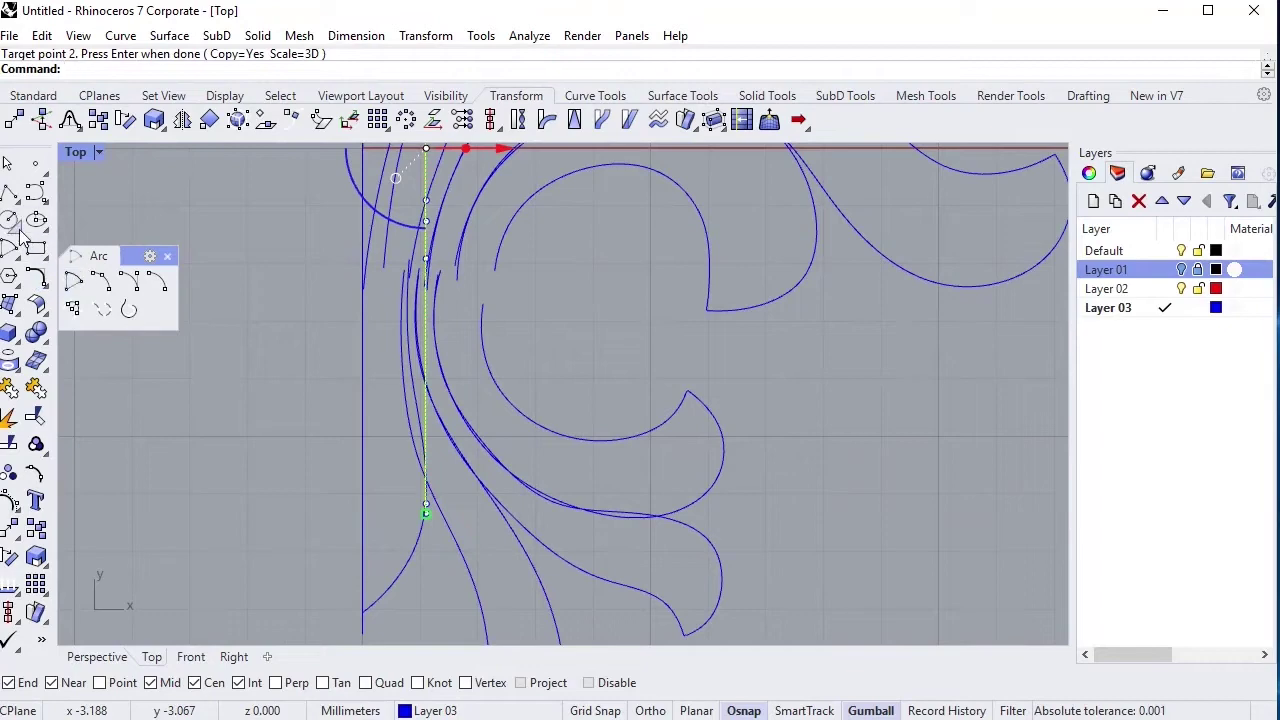
Draw diameter circles spanning the first ornament curve ends.
{"action": "left_click", "coordinate": [94, 258]}
{"action": "scroll", "coordinate": [445, 363], "scroll_direction": "up", "scroll_amount": 3}
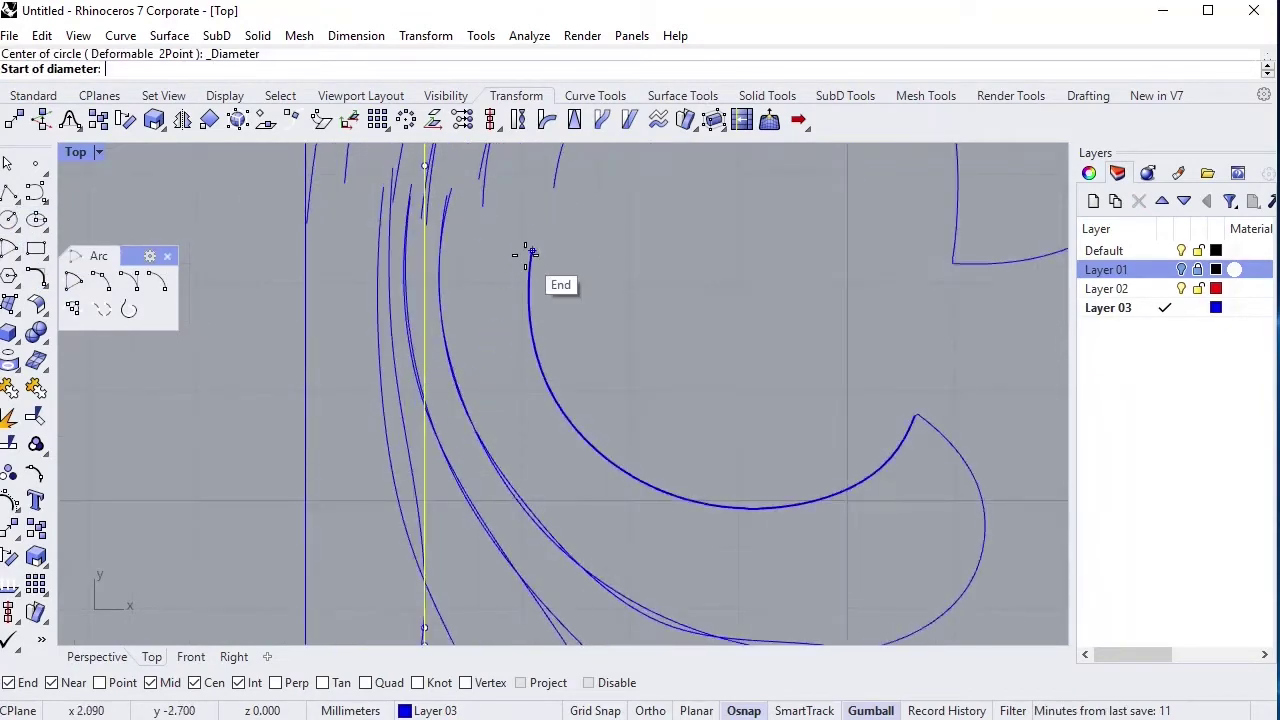
{"action": "left_click", "coordinate": [524, 254]}
{"action": "left_click", "coordinate": [447, 194]}
{"action": "key", "text": "Return"}
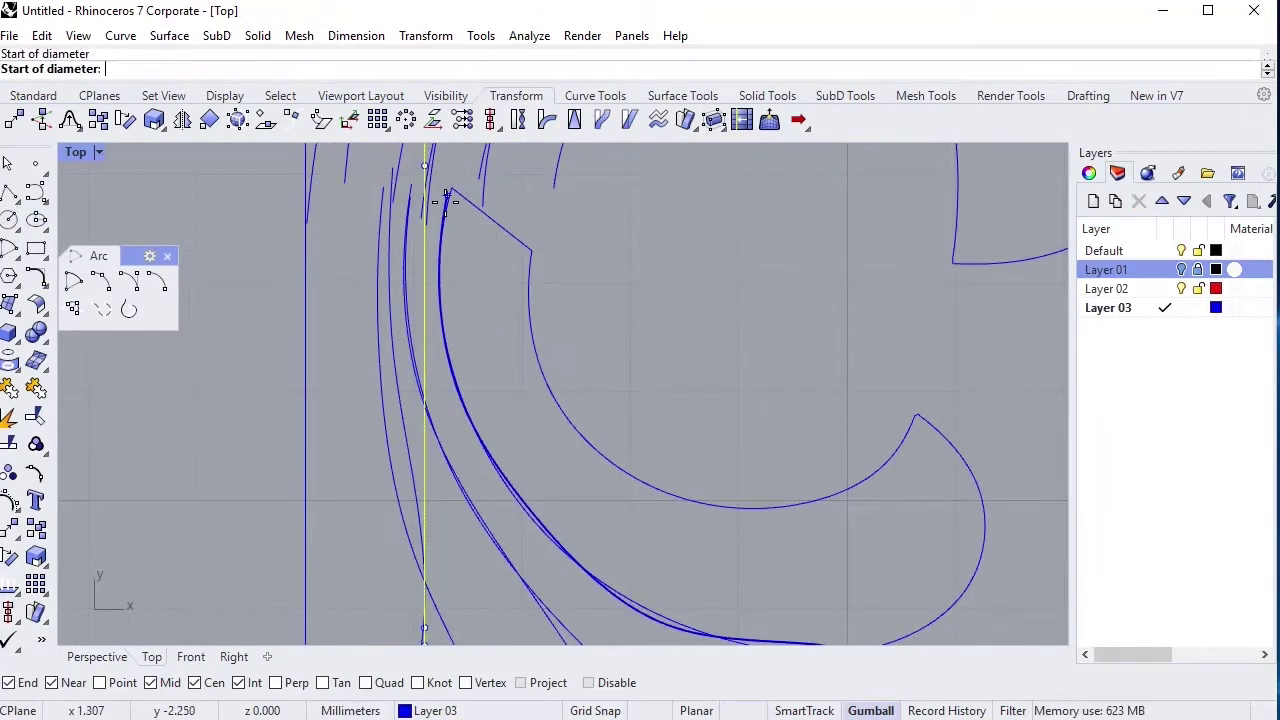
{"action": "left_click", "coordinate": [447, 194]}
{"action": "mouse_move", "coordinate": [452, 260]}
{"action": "right_mouse_down"}
{"action": "mouse_move", "coordinate": [520, 220]}
{"action": "mouse_move", "coordinate": [471, 177]}
{"action": "mouse_move", "coordinate": [474, 260]}
{"action": "right_mouse_up"}
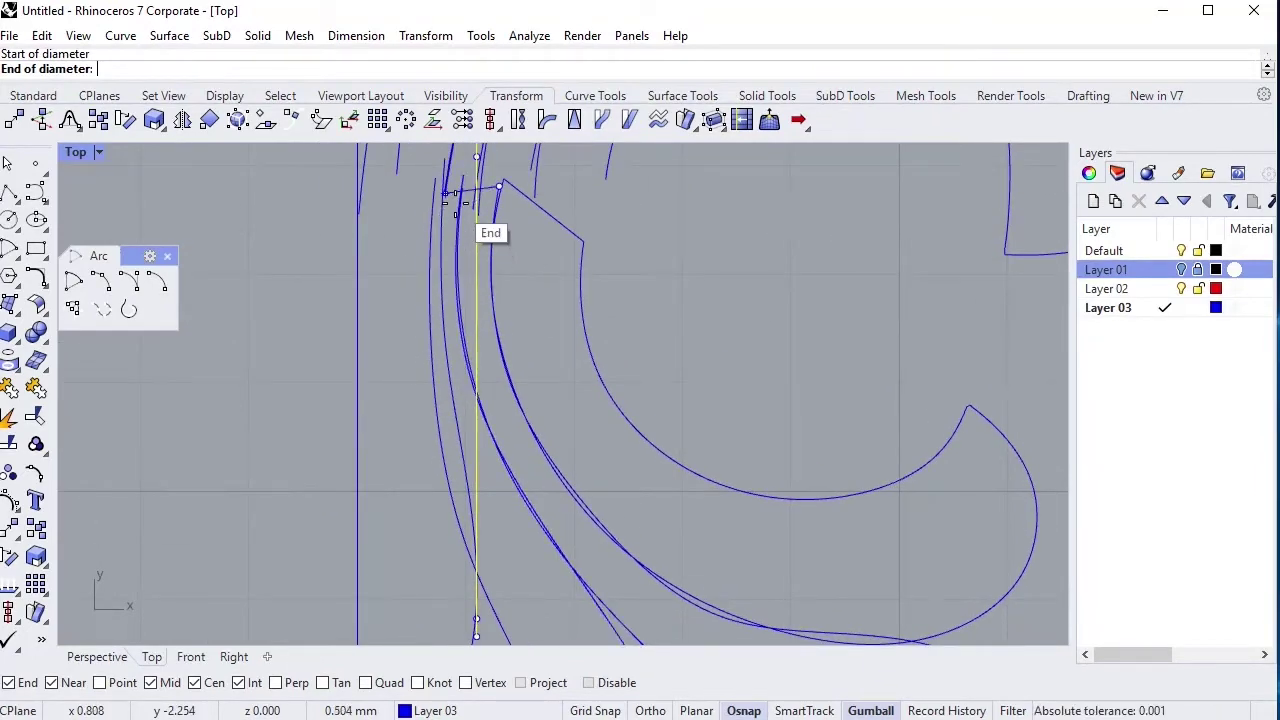
{"action": "left_click", "coordinate": [470, 195]}
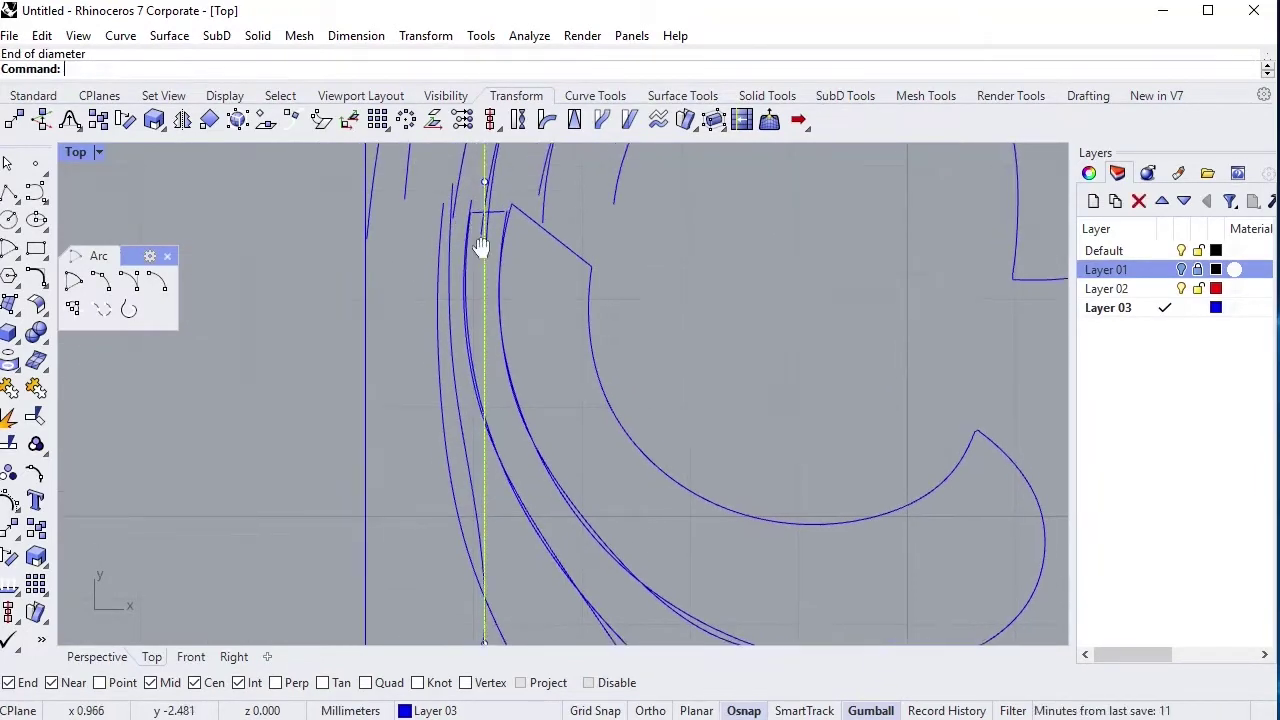
{"action": "right_click_drag", "start_coordinate": [472, 640], "coordinate": [459, 584]}
{"action": "right_click_drag", "start_coordinate": [469, 128], "coordinate": [501, 363]}
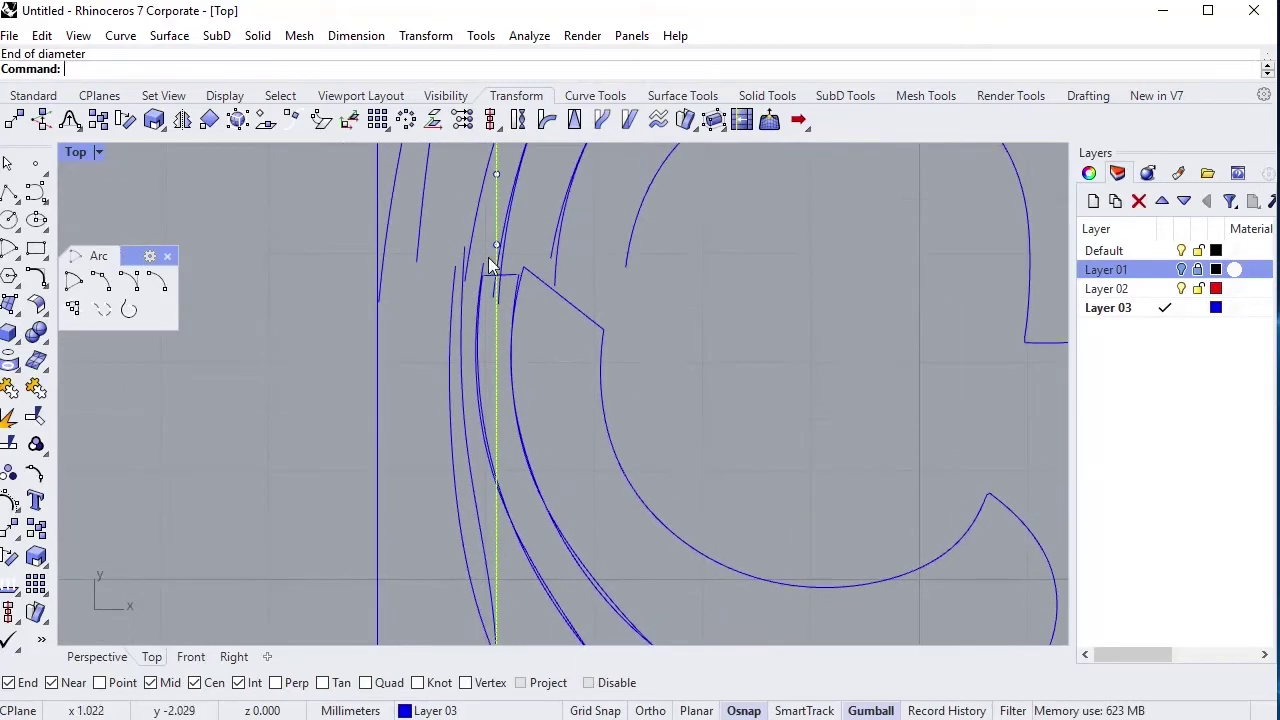
{"action": "key", "text": "Return"}
{"action": "left_click", "coordinate": [484, 264]}
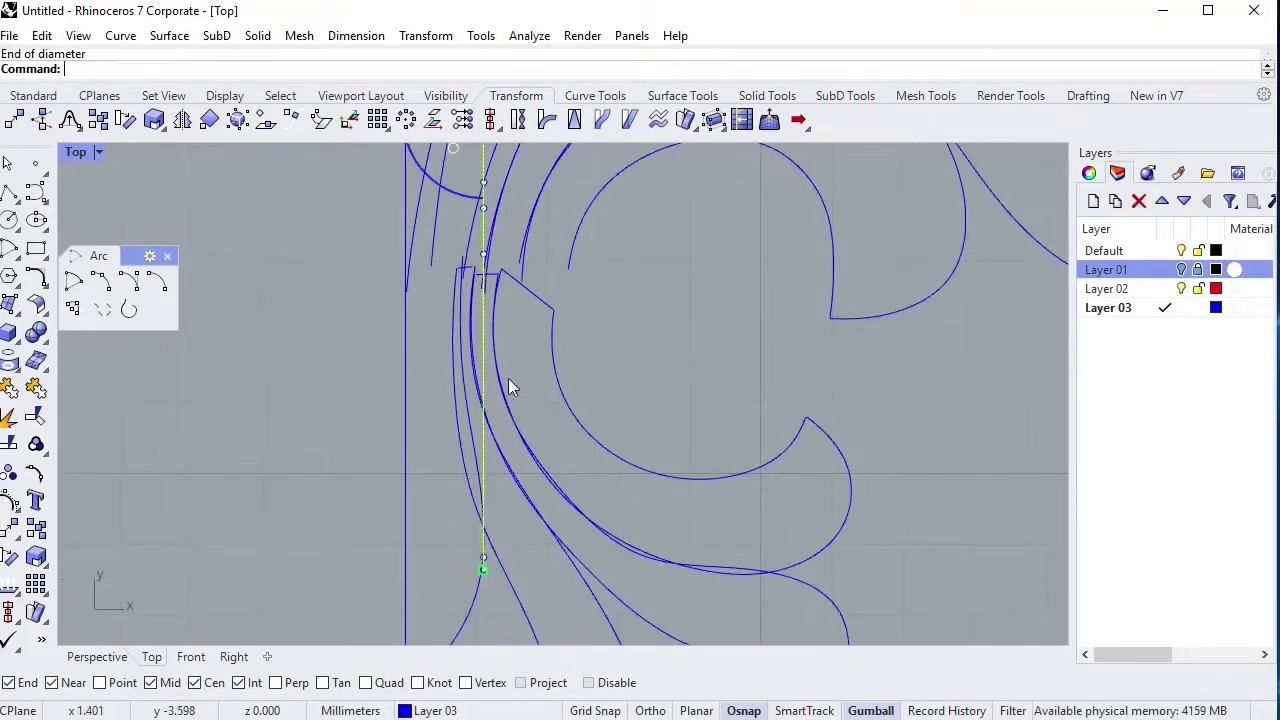
{"action": "right_click_drag", "start_coordinate": [459, 268], "coordinate": [326, 508]}
{"action": "key", "text": "Return"}
{"action": "left_click", "coordinate": [450, 508]}
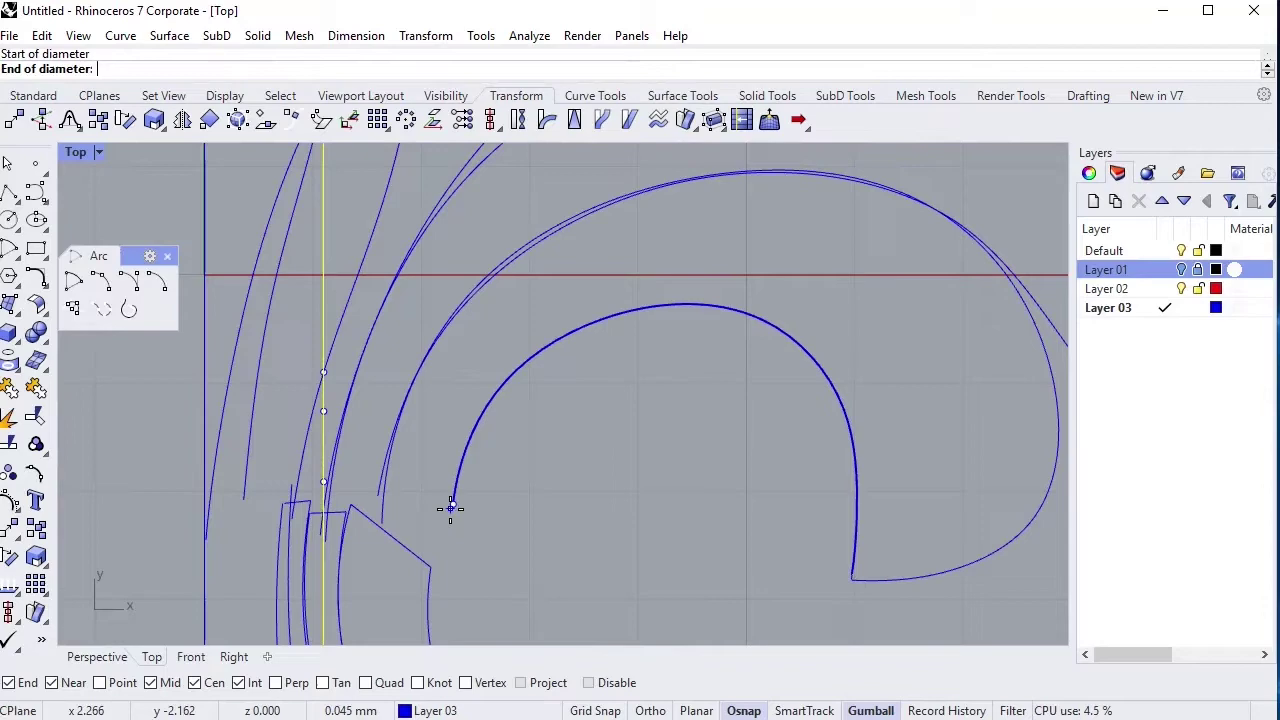
{"action": "key", "text": "Escape"}
Add diameter circles at the ends of the large arc and the long outer ornament curve.
{"action": "left_click", "coordinate": [385, 514]}
{"action": "scroll", "coordinate": [387, 516], "scroll_direction": "down", "scroll_amount": 2}
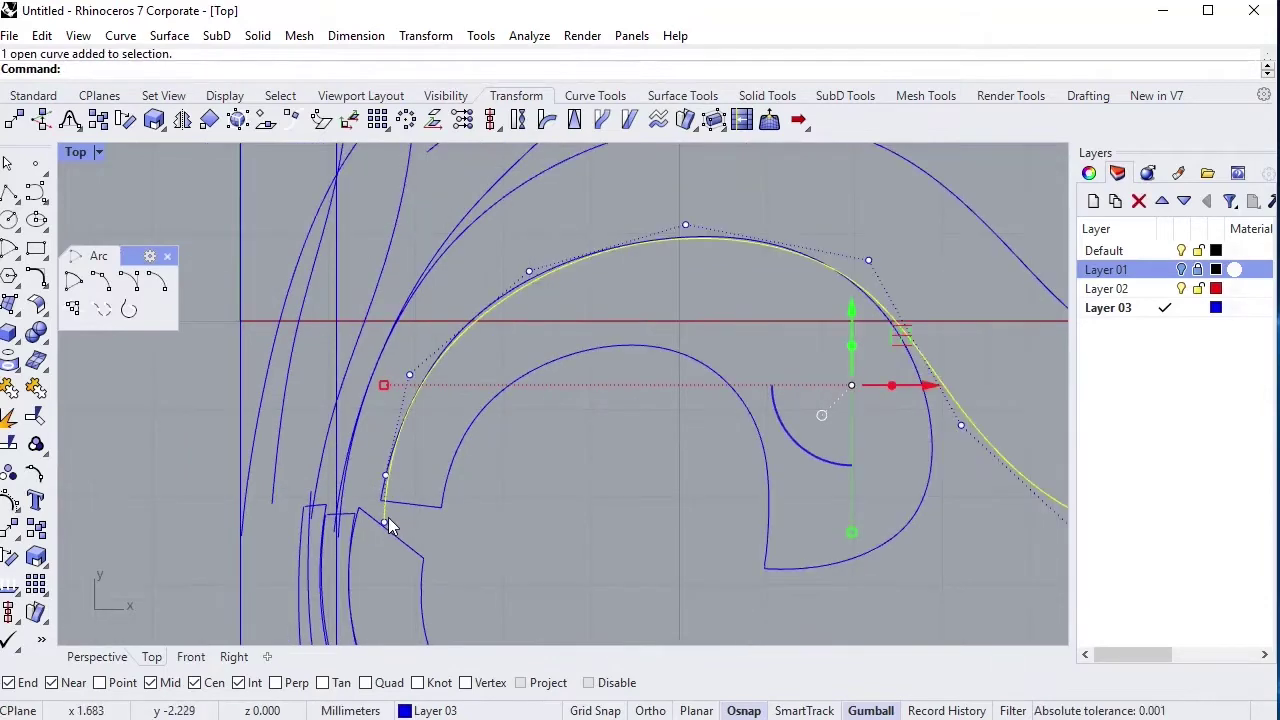
{"action": "scroll", "coordinate": [387, 516], "scroll_direction": "down", "scroll_amount": 3}
{"action": "scroll", "coordinate": [387, 516], "scroll_direction": "up", "scroll_amount": 2}
{"action": "scroll", "coordinate": [387, 516], "scroll_direction": "up", "scroll_amount": 3}
{"action": "scroll", "coordinate": [386, 521], "scroll_direction": "up", "scroll_amount": 2}
{"action": "key", "text": "Return"}
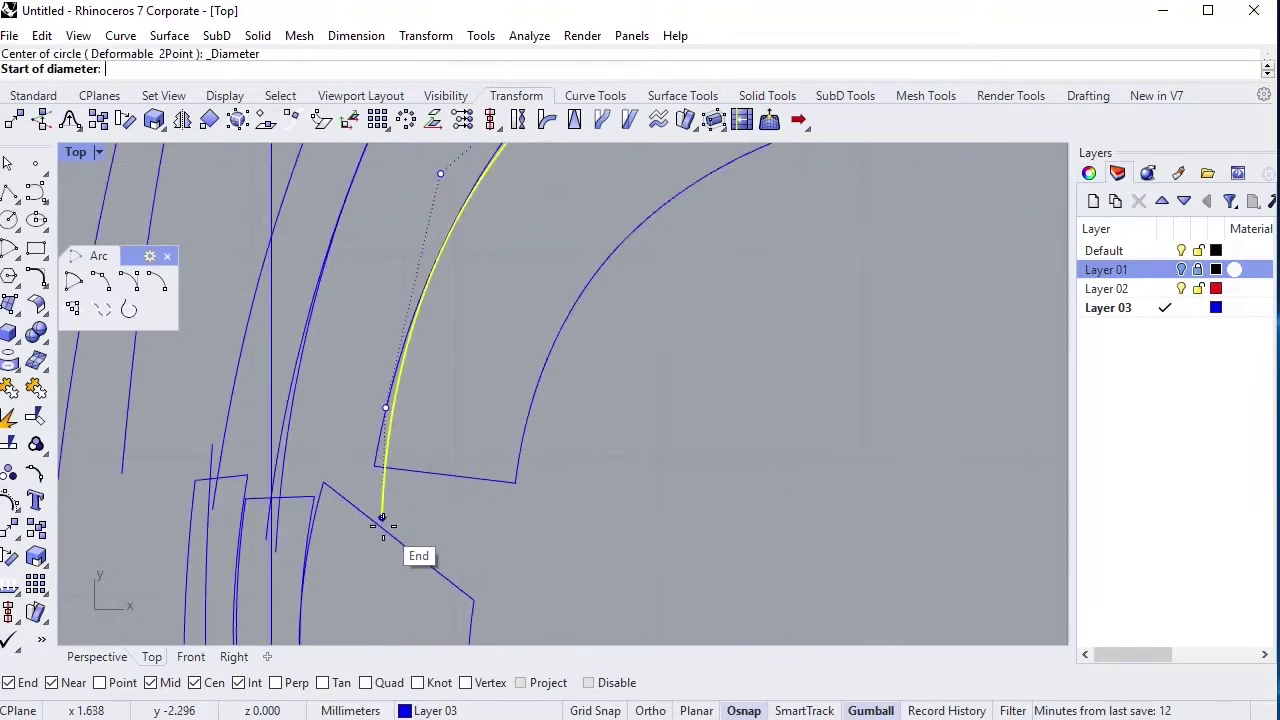
{"action": "left_click", "coordinate": [378, 521]}
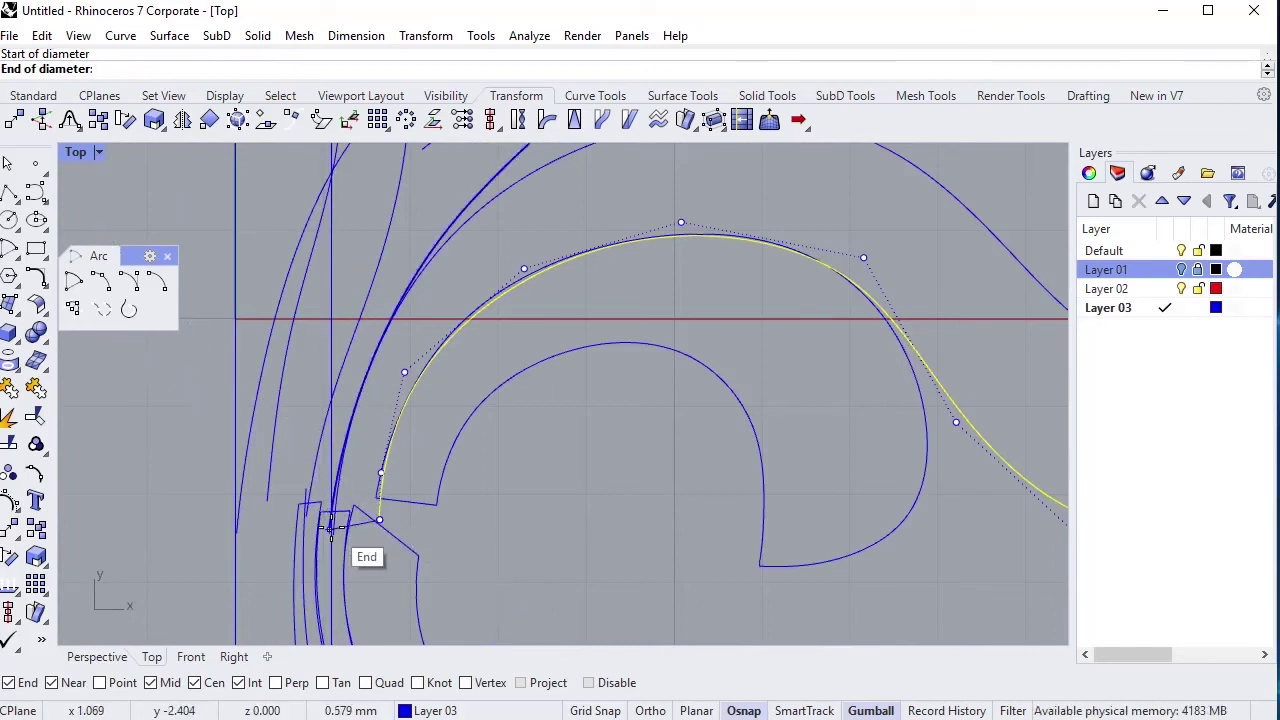
{"action": "scroll", "coordinate": [337, 533], "scroll_direction": "up", "scroll_amount": 3}
{"action": "scroll", "coordinate": [337, 533], "scroll_direction": "up", "scroll_amount": 2}
{"action": "key", "text": "Escape"}
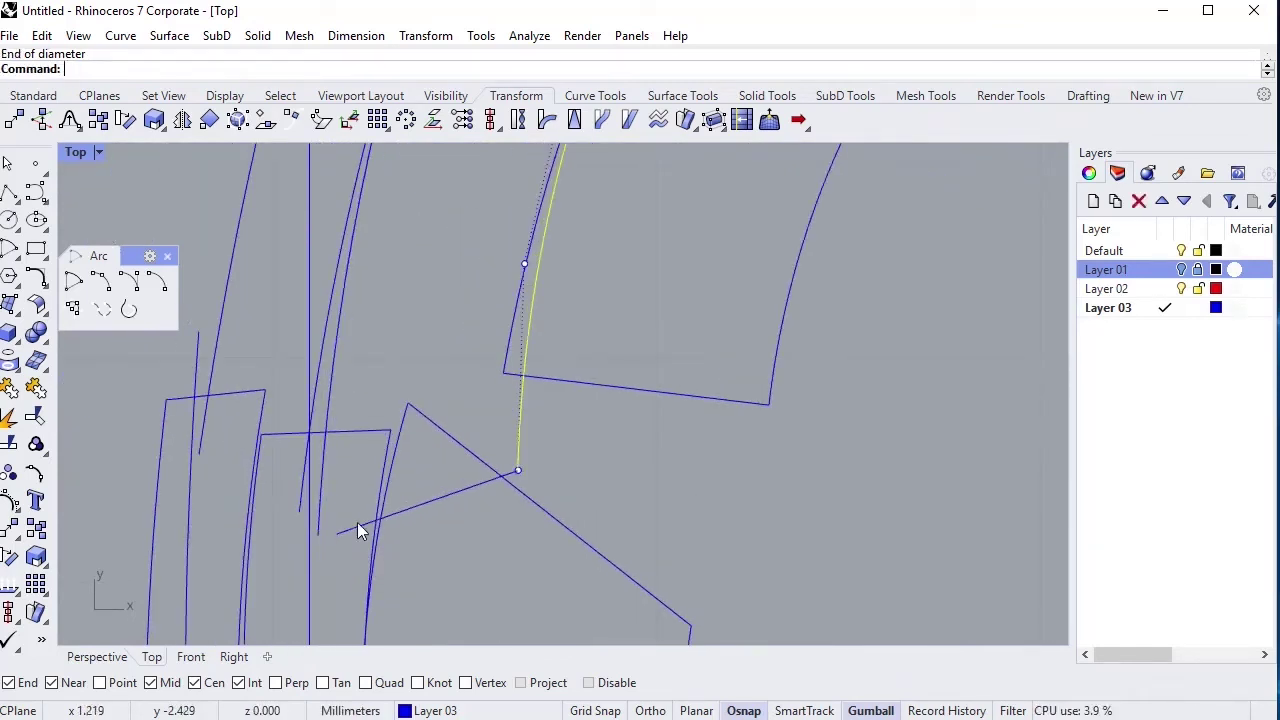
{"action": "key", "text": "Return"}
{"action": "left_click", "coordinate": [319, 535]}
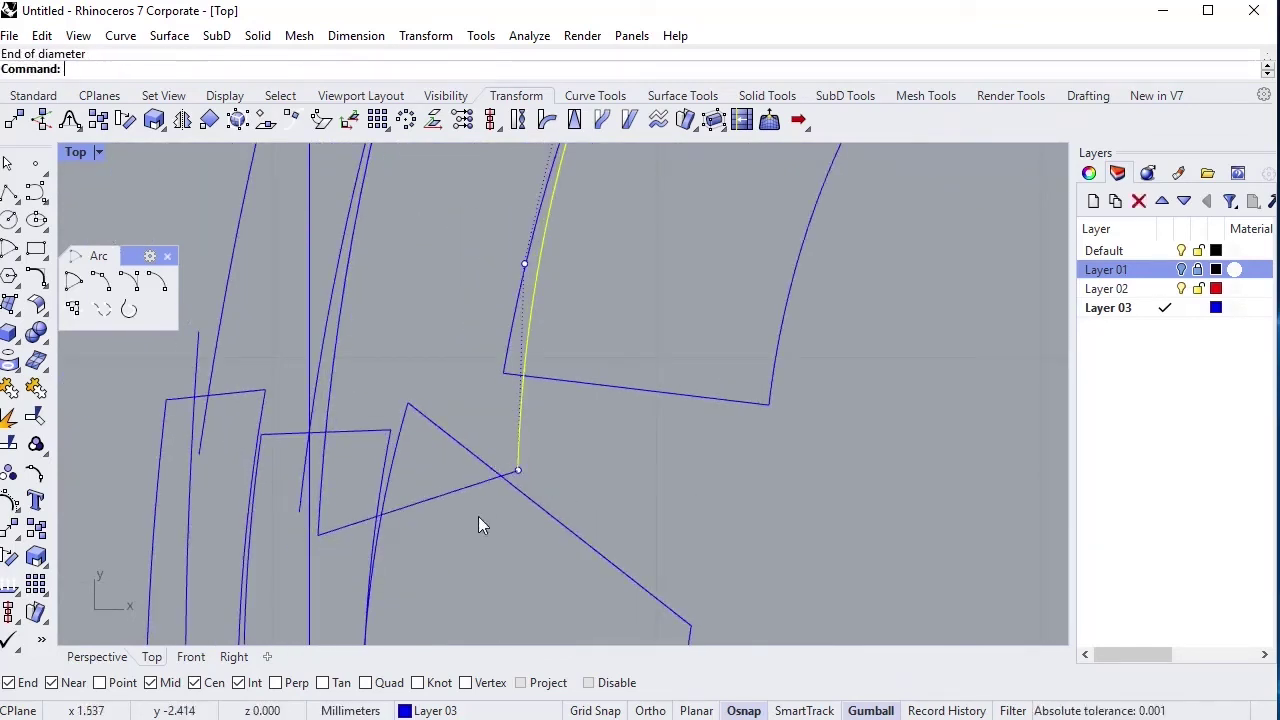
{"action": "key", "text": "Escape"}
{"action": "scroll", "coordinate": [478, 516], "scroll_direction": "down", "scroll_amount": 3}
{"action": "scroll", "coordinate": [414, 478], "scroll_direction": "up", "scroll_amount": 3}
{"action": "left_click", "coordinate": [367, 410]}
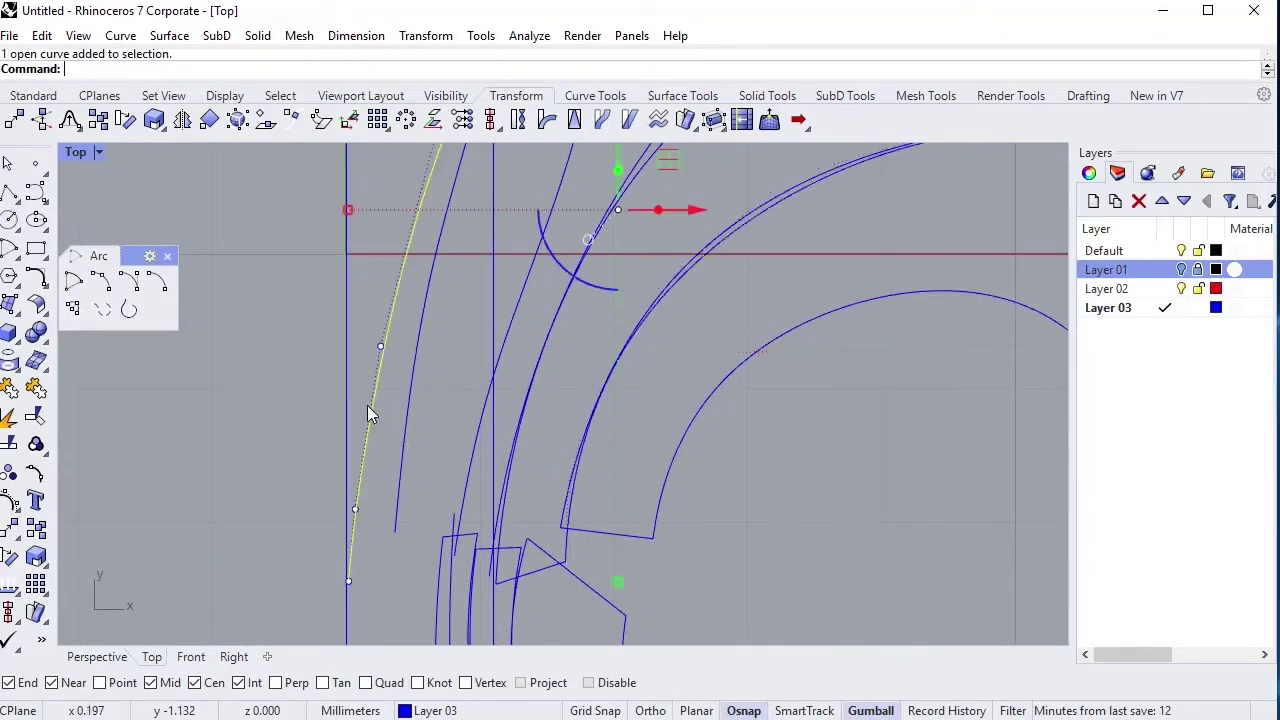
{"action": "scroll", "coordinate": [367, 410], "scroll_direction": "down", "scroll_amount": 3}
{"action": "scroll", "coordinate": [374, 540], "scroll_direction": "up", "scroll_amount": 4}
{"action": "key", "text": "Return"}
{"action": "left_click", "coordinate": [351, 540]}
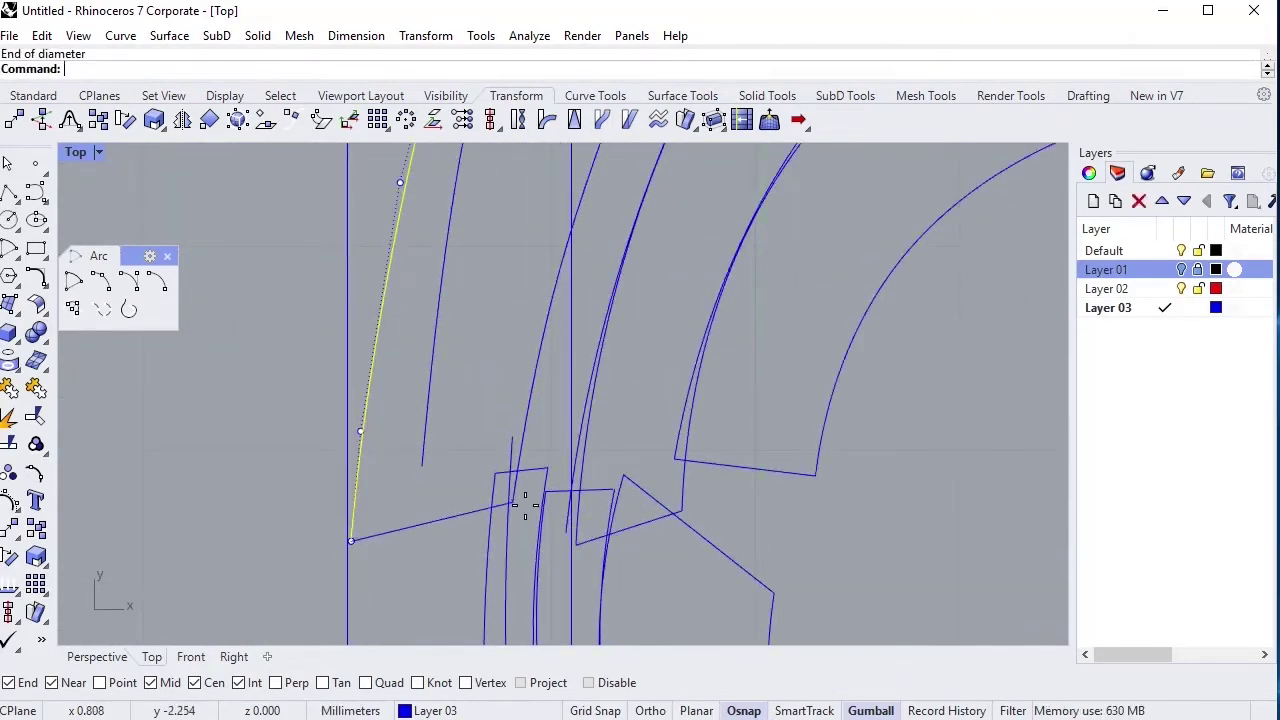
Clear the selection, frame the whole ornament, and switch to the side view.
{"action": "scroll", "coordinate": [524, 505], "scroll_direction": "down", "scroll_amount": 5}
{"action": "right_click_drag", "start_coordinate": [500, 250], "coordinate": [488, 421]}
{"action": "scroll", "coordinate": [488, 421], "scroll_direction": "up", "scroll_amount": 1}
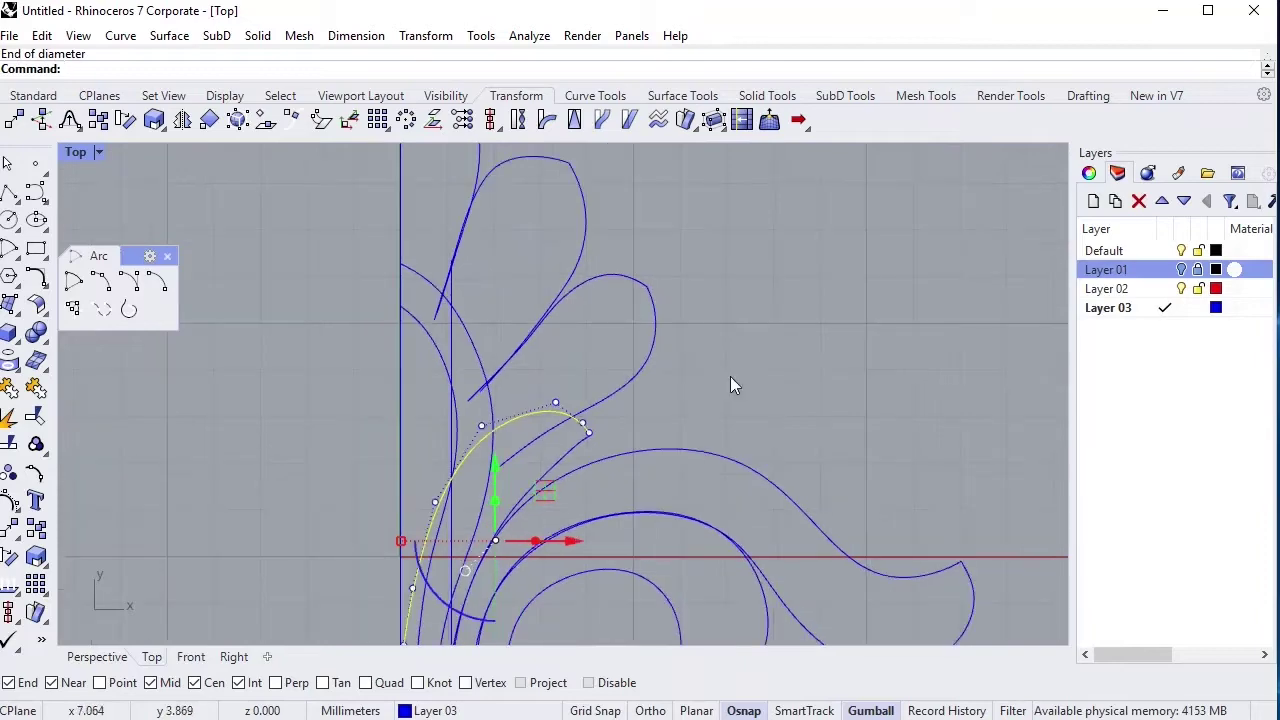
{"action": "left_click", "coordinate": [730, 386]}
{"action": "right_click_drag", "start_coordinate": [591, 532], "coordinate": [588, 332]}
{"action": "right_click_drag", "start_coordinate": [578, 468], "coordinate": [587, 344]}
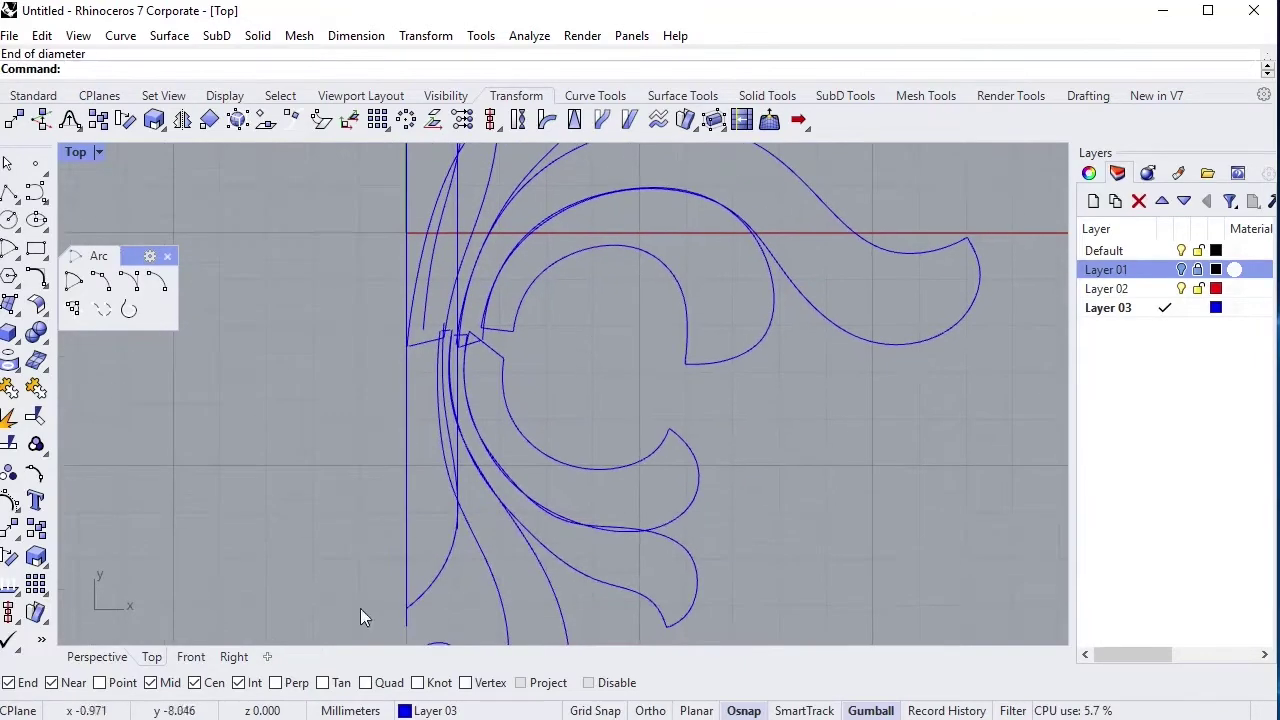
{"action": "left_click", "coordinate": [233, 656]}
In Perspective, select all 22 curves as cutting edges and start Trim.
{"action": "left_click", "coordinate": [97, 656]}
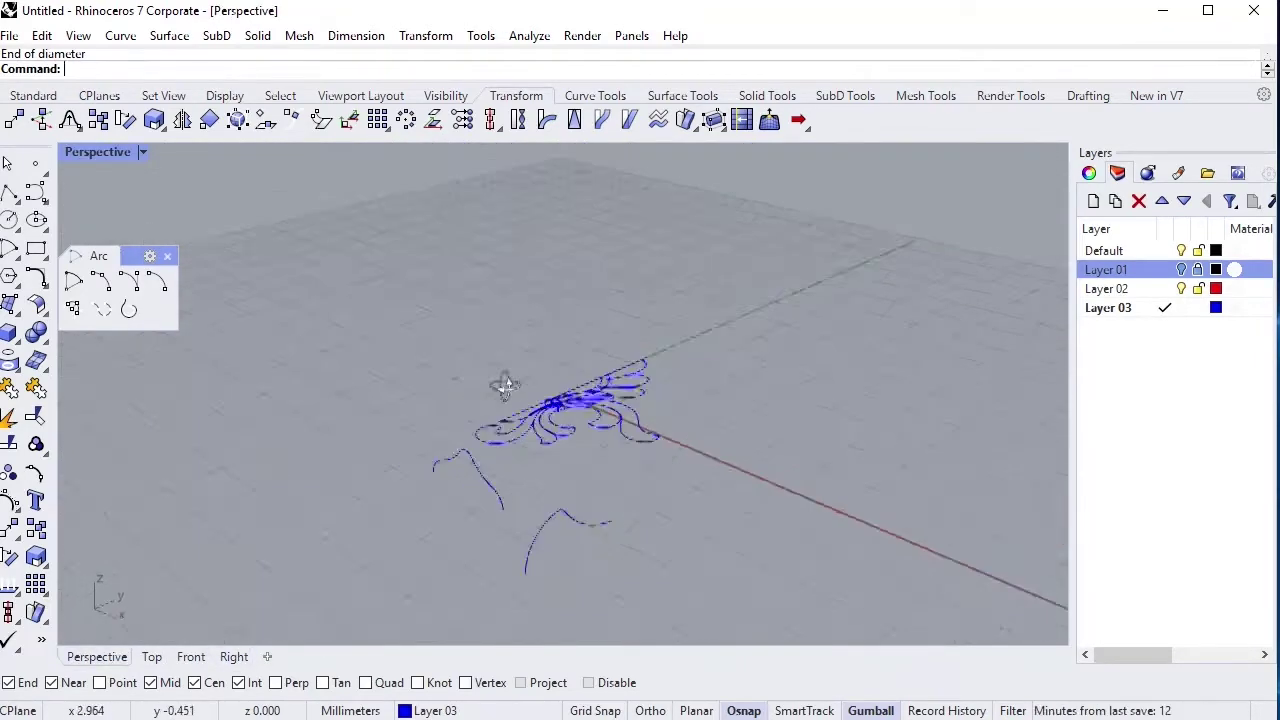
{"action": "scroll", "coordinate": [547, 407], "scroll_direction": "up", "scroll_amount": 1}
{"action": "scroll", "coordinate": [548, 407], "scroll_direction": "up", "scroll_amount": 5}
{"action": "mouse_move", "coordinate": [551, 414]}
{"action": "right_mouse_down"}
{"action": "mouse_move", "coordinate": [567, 364]}
{"action": "mouse_move", "coordinate": [371, 220]}
{"action": "mouse_move", "coordinate": [464, 245]}
{"action": "mouse_move", "coordinate": [400, 265]}
{"action": "right_mouse_up"}
{"action": "key", "text": "ctrl+a"}
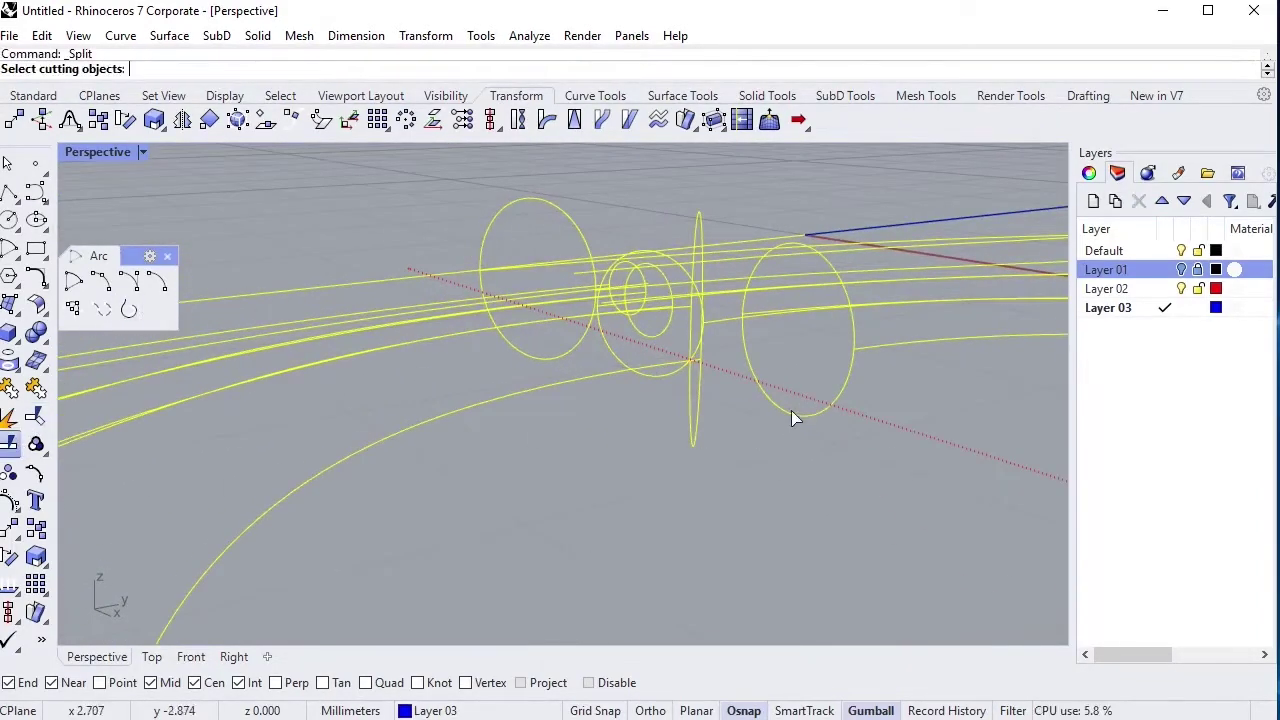
{"action": "left_click", "coordinate": [47, 426]}
Orbit around the profile circles and try picking a circle segment to trim.
{"action": "right_click_drag", "start_coordinate": [862, 410], "coordinate": [734, 422]}
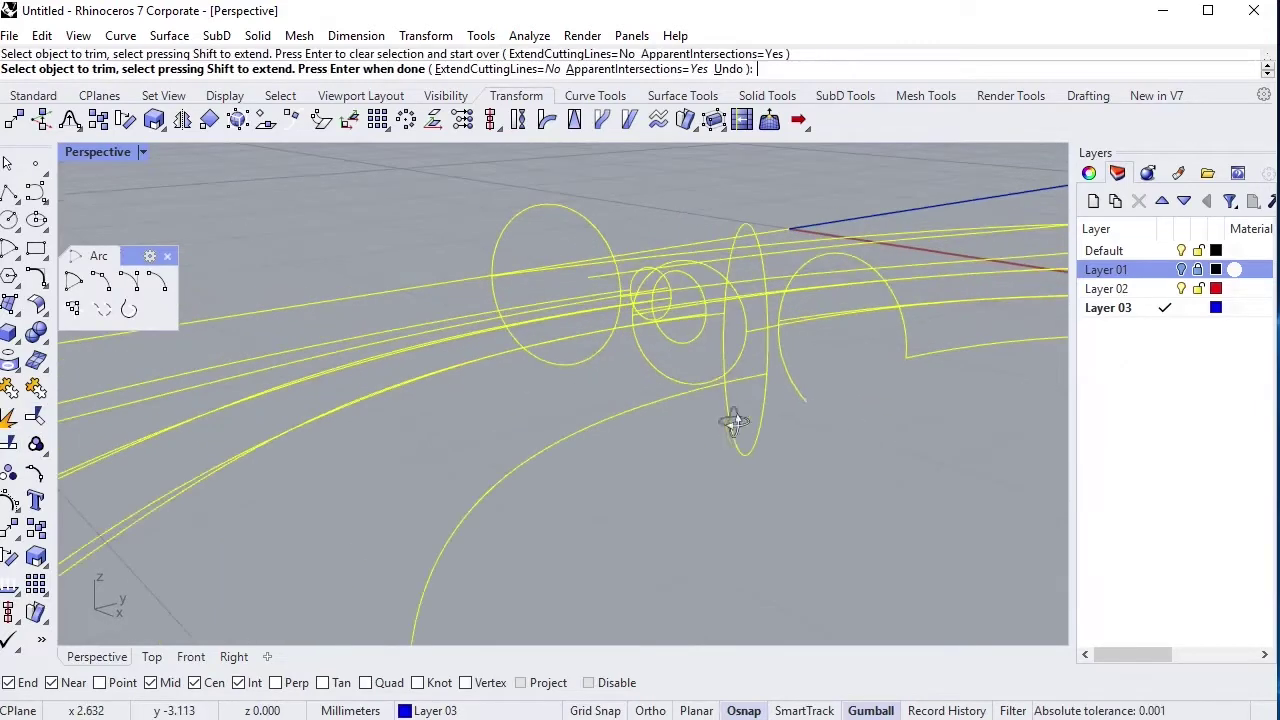
{"action": "mouse_move", "coordinate": [806, 372]}
{"action": "right_mouse_down"}
{"action": "mouse_move", "coordinate": [673, 416]}
{"action": "mouse_move", "coordinate": [819, 410]}
{"action": "right_mouse_up"}
{"action": "scroll", "coordinate": [680, 412], "scroll_direction": "up", "scroll_amount": 3}
{"action": "right_click_drag", "start_coordinate": [819, 340], "coordinate": [721, 382]}
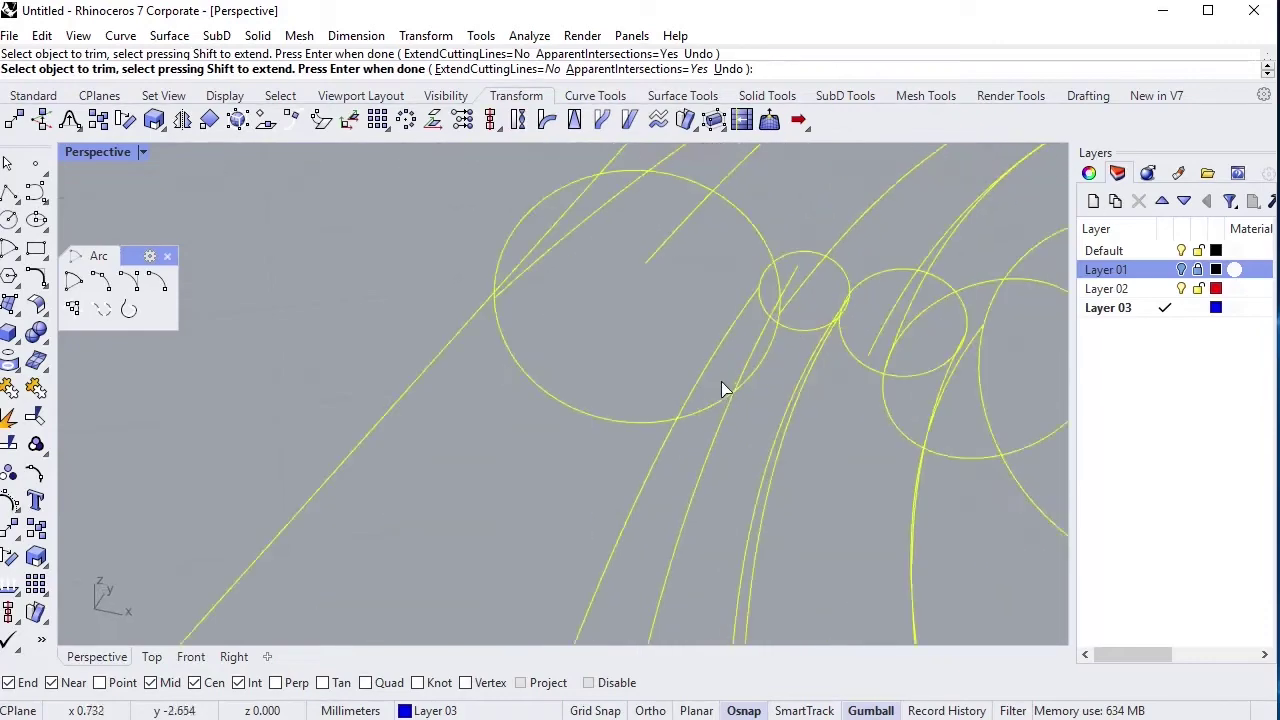
{"action": "left_click", "coordinate": [780, 390]}
{"action": "key", "text": "Escape"}
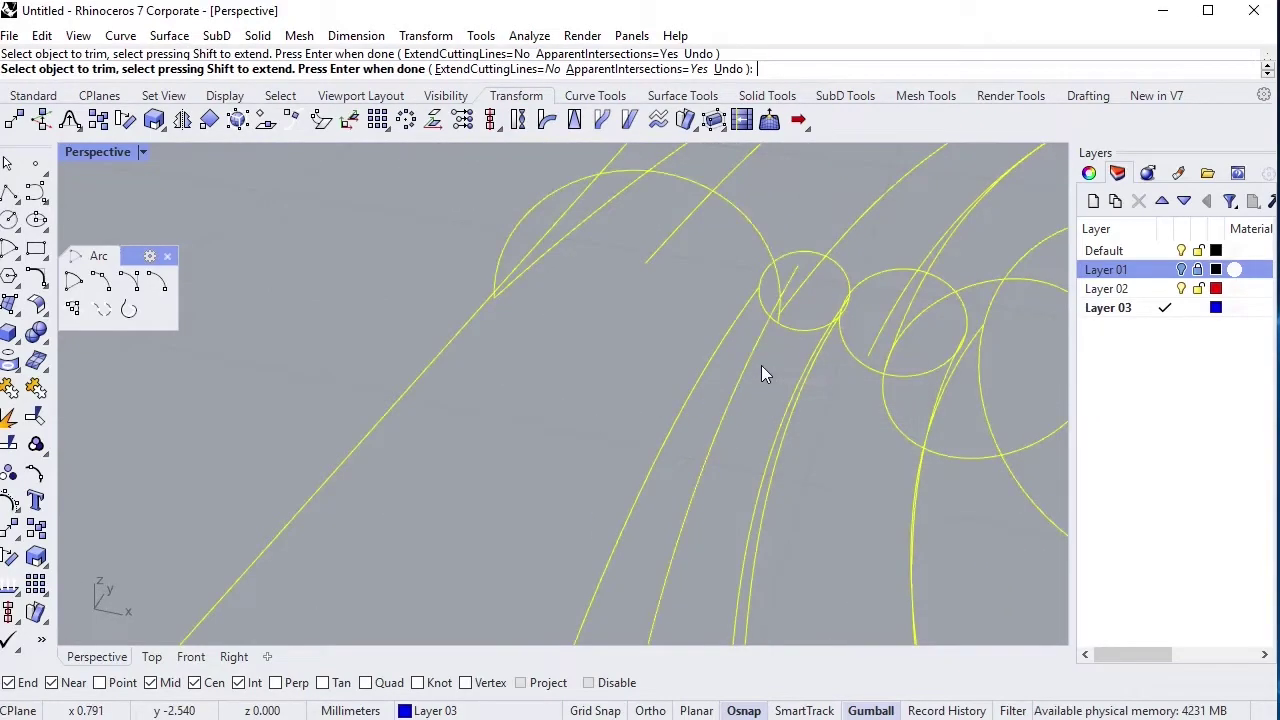
{"action": "scroll", "coordinate": [614, 378], "scroll_direction": "up", "scroll_amount": 5}
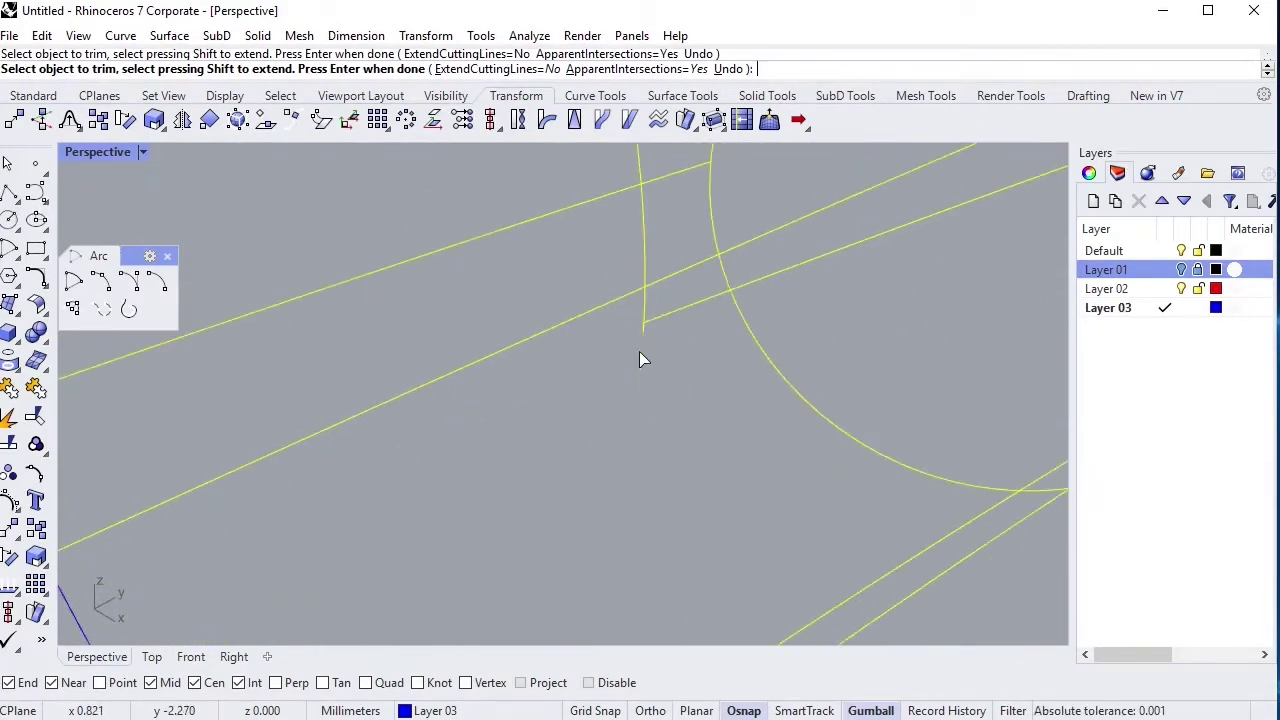
{"action": "scroll", "coordinate": [640, 350], "scroll_direction": "up", "scroll_amount": 3}
{"action": "scroll", "coordinate": [669, 338], "scroll_direction": "down", "scroll_amount": 3}
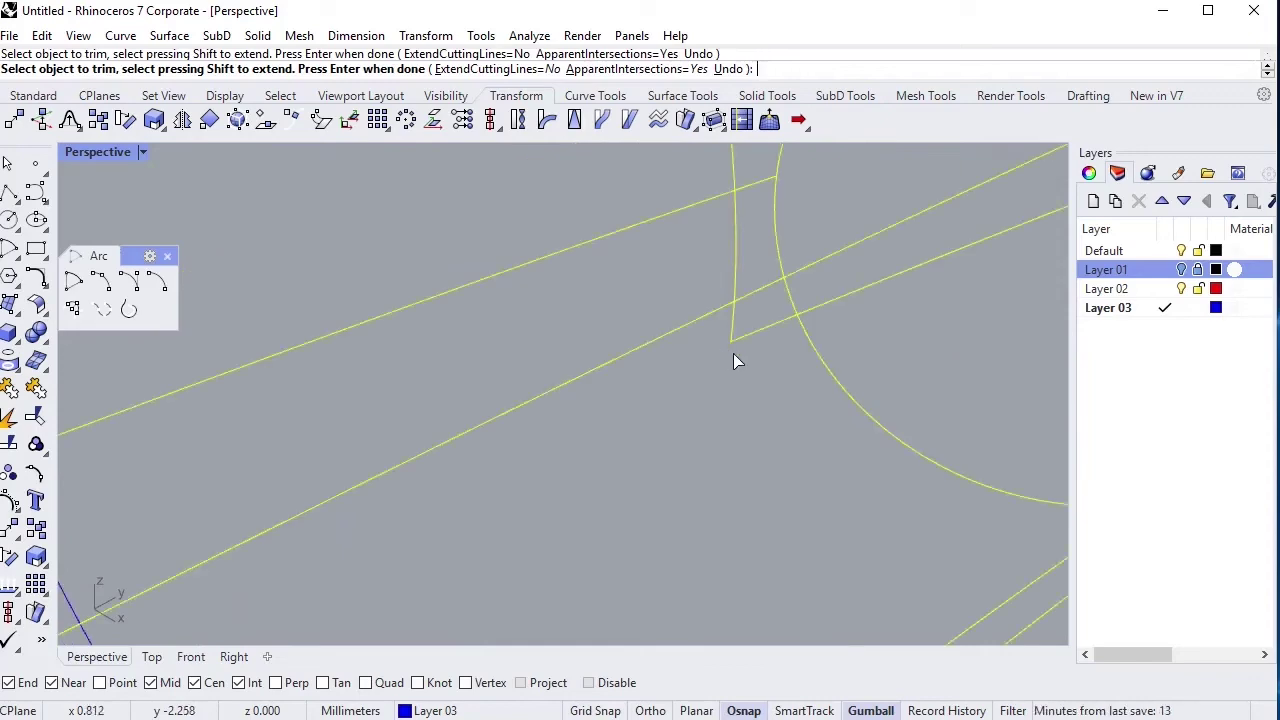
{"action": "scroll", "coordinate": [790, 370], "scroll_direction": "down", "scroll_amount": 3}
{"action": "scroll", "coordinate": [815, 359], "scroll_direction": "up", "scroll_amount": 3}
{"action": "scroll", "coordinate": [657, 349], "scroll_direction": "down", "scroll_amount": 3}
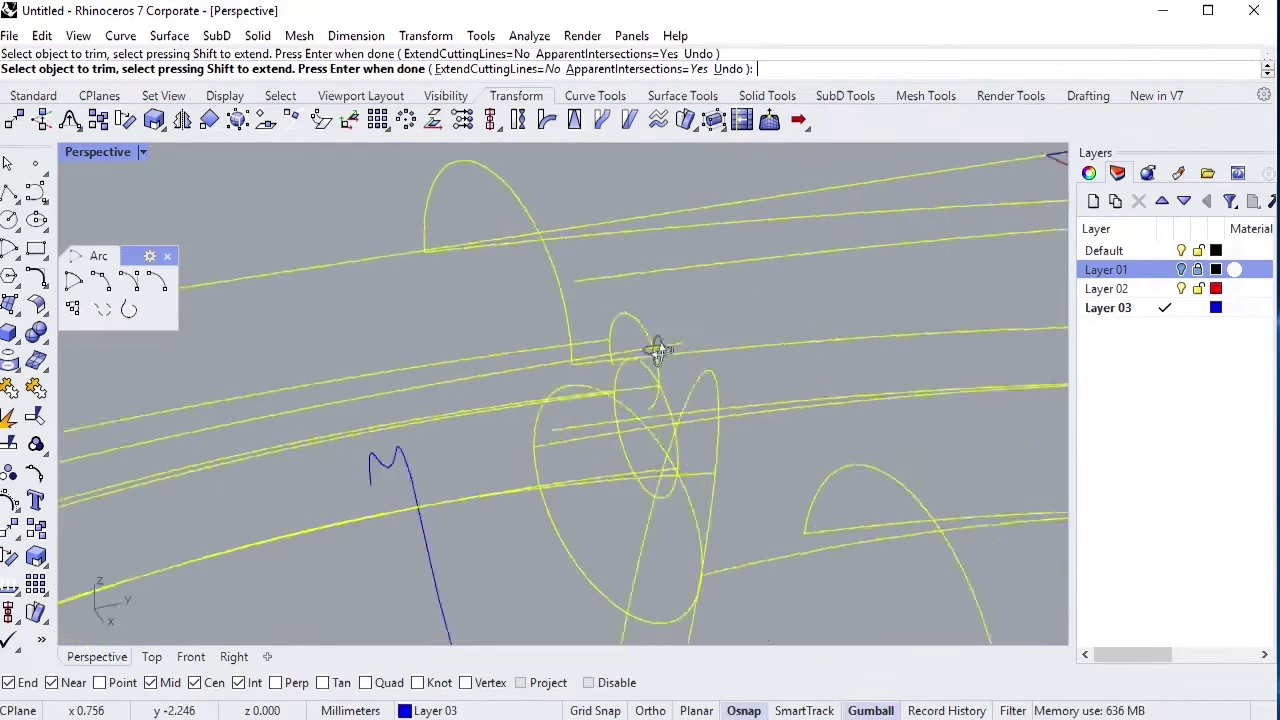
{"action": "scroll", "coordinate": [531, 332], "scroll_direction": "up", "scroll_amount": 3}
{"action": "scroll", "coordinate": [545, 350], "scroll_direction": "up", "scroll_amount": 3}
{"action": "scroll", "coordinate": [635, 390], "scroll_direction": "down", "scroll_amount": 5}
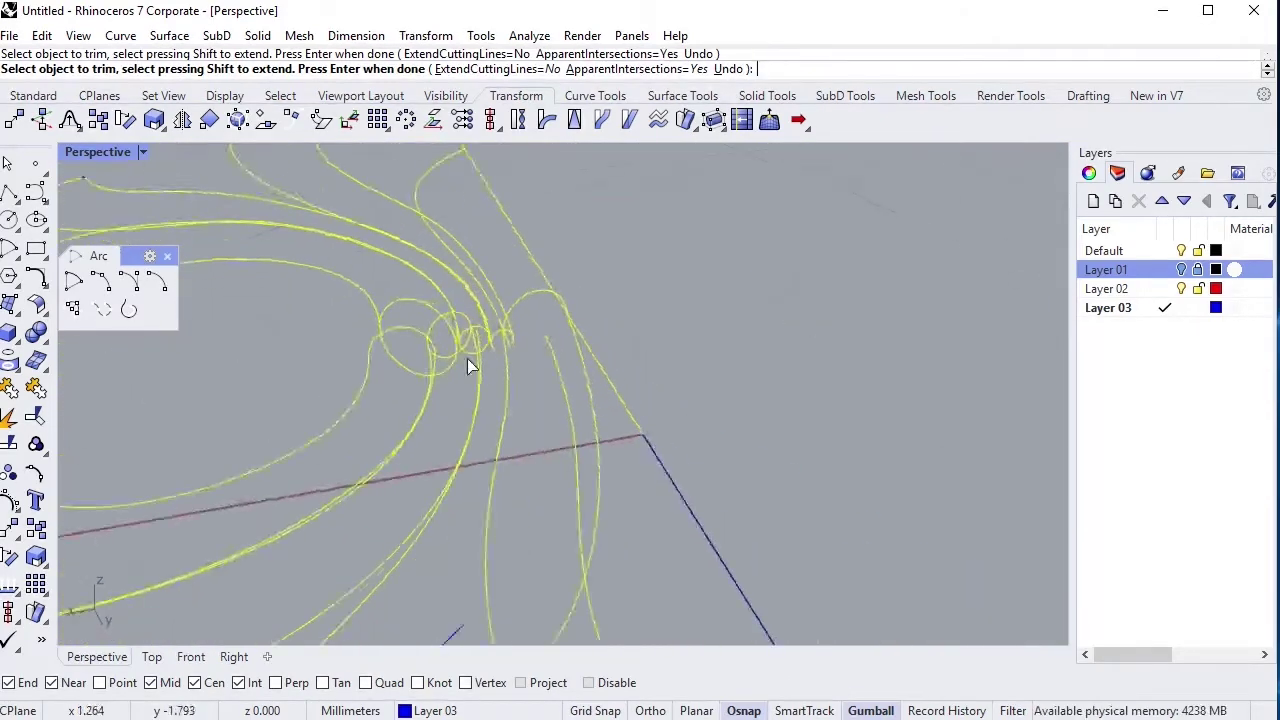
{"action": "scroll", "coordinate": [490, 345], "scroll_direction": "up", "scroll_amount": 3}
{"action": "scroll", "coordinate": [525, 320], "scroll_direction": "down", "scroll_amount": 2}
{"action": "scroll", "coordinate": [500, 295], "scroll_direction": "up", "scroll_amount": 2}
{"action": "scroll", "coordinate": [500, 300], "scroll_direction": "down", "scroll_amount": 2}
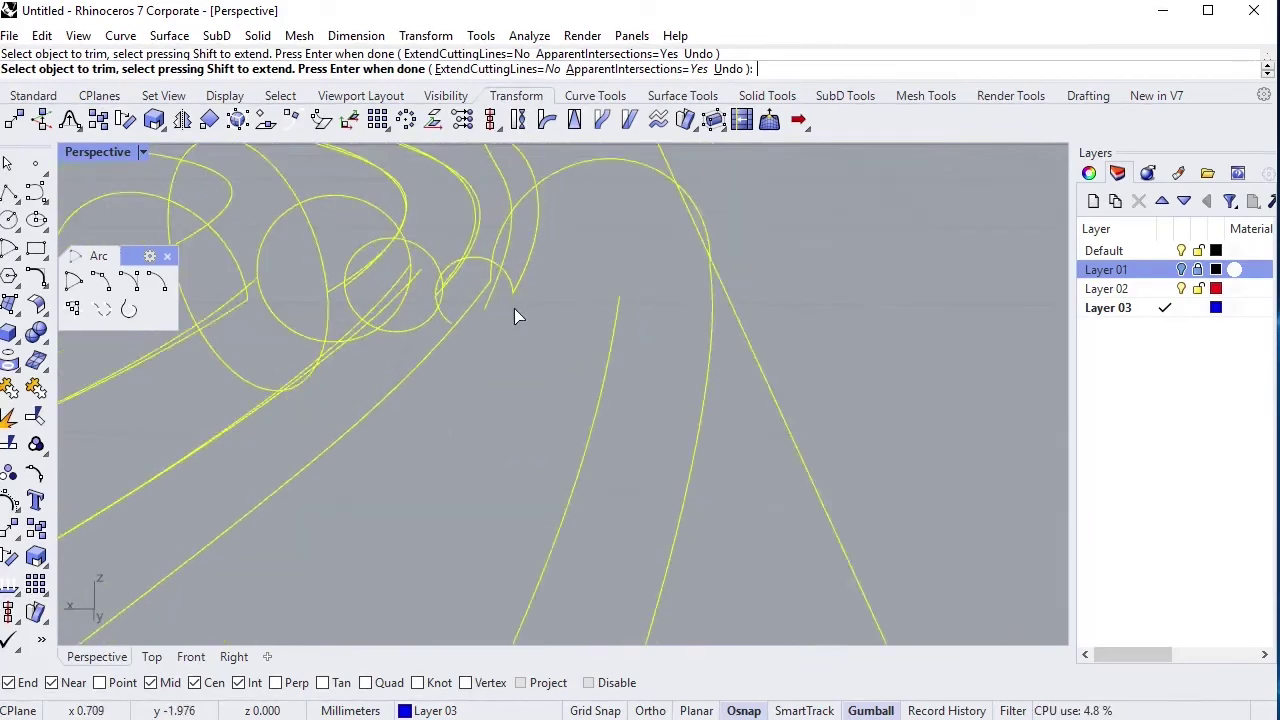
{"action": "scroll", "coordinate": [510, 320], "scroll_direction": "up", "scroll_amount": 2}
{"action": "scroll", "coordinate": [504, 318], "scroll_direction": "up", "scroll_amount": 3}
{"action": "scroll", "coordinate": [581, 383], "scroll_direction": "down", "scroll_amount": 1}
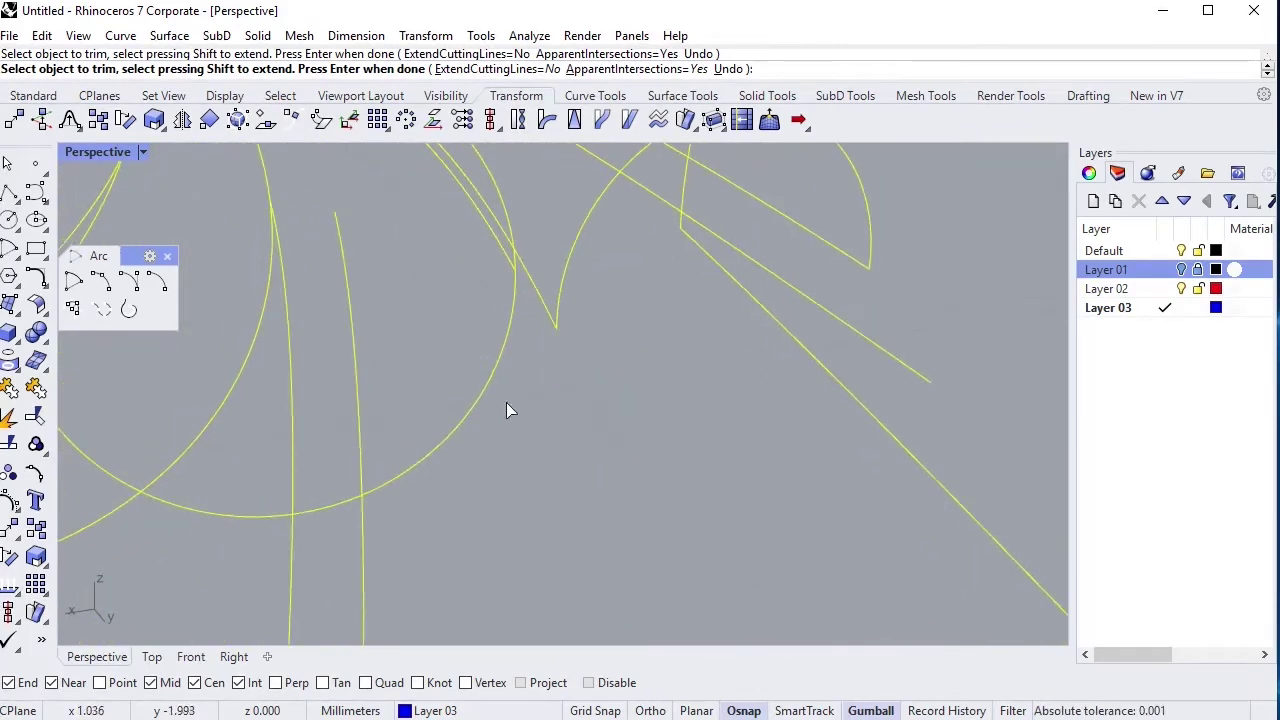
{"action": "scroll", "coordinate": [540, 355], "scroll_direction": "down", "scroll_amount": 3}
{"action": "scroll", "coordinate": [526, 354], "scroll_direction": "up", "scroll_amount": 2}
{"action": "scroll", "coordinate": [410, 390], "scroll_direction": "up", "scroll_amount": 1}
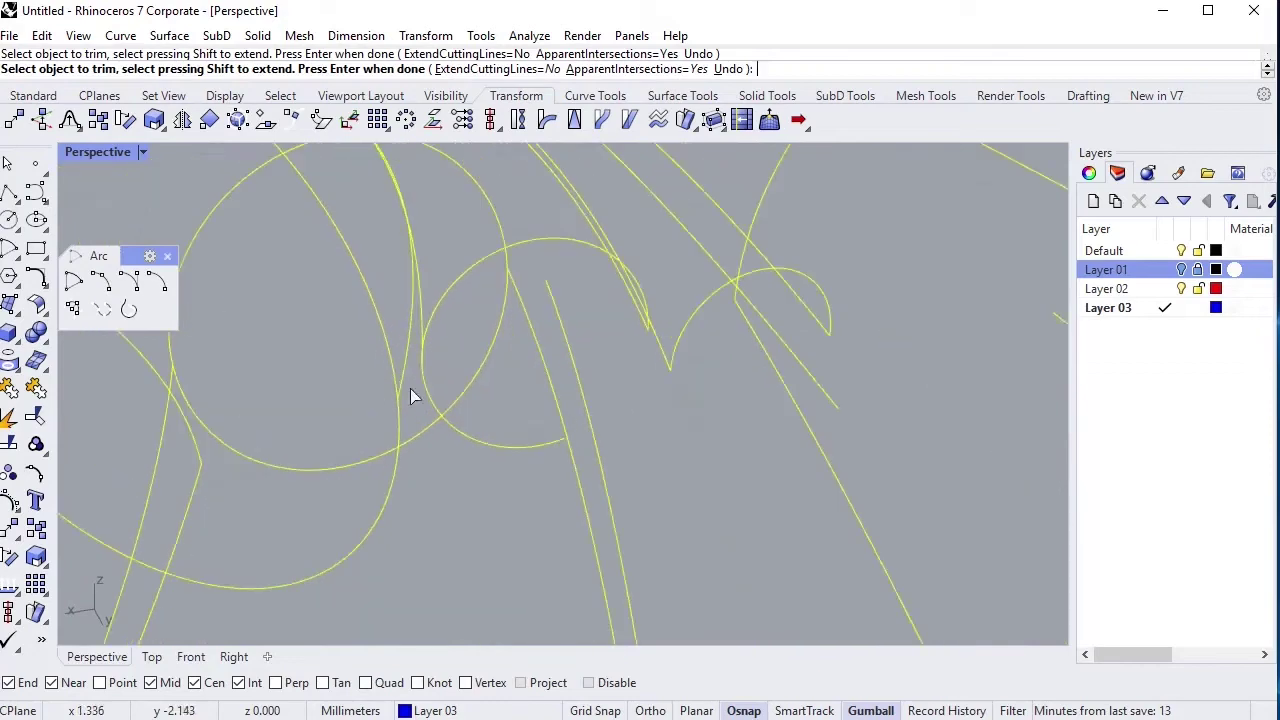
Trim away the unwanted circle halves, leaving half-arches on the outline.
{"action": "left_click", "coordinate": [475, 432]}
{"action": "mouse_move", "coordinate": [466, 390]}
{"action": "right_mouse_down"}
{"action": "mouse_move", "coordinate": [494, 343]}
{"action": "mouse_move", "coordinate": [288, 446]}
{"action": "mouse_move", "coordinate": [297, 423]}
{"action": "mouse_move", "coordinate": [330, 425]}
{"action": "right_mouse_up"}
{"action": "left_click", "coordinate": [490, 432]}
{"action": "mouse_move", "coordinate": [549, 426]}
{"action": "right_mouse_down"}
{"action": "mouse_move", "coordinate": [346, 377]}
{"action": "mouse_move", "coordinate": [495, 367]}
{"action": "right_mouse_up"}
{"action": "right_click_drag", "start_coordinate": [245, 445], "coordinate": [240, 437]}
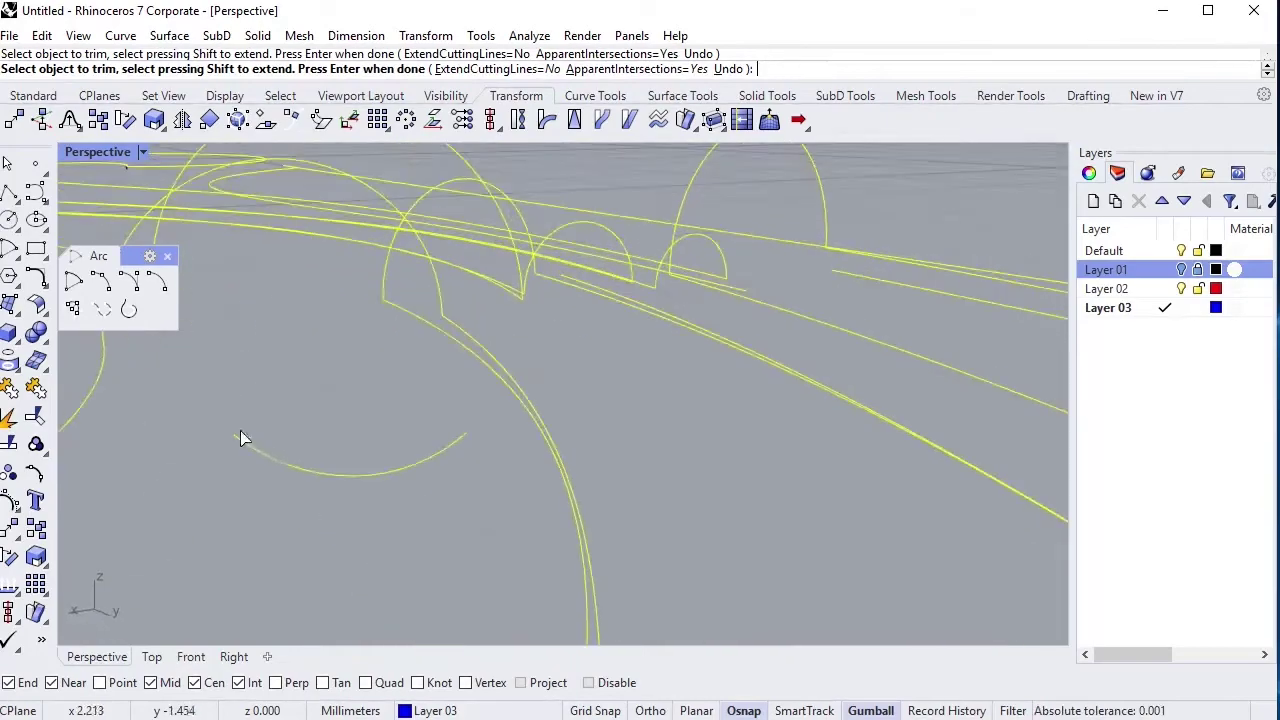
{"action": "mouse_move", "coordinate": [497, 418]}
{"action": "right_mouse_down"}
{"action": "mouse_move", "coordinate": [566, 386]}
{"action": "mouse_move", "coordinate": [309, 380]}
{"action": "mouse_move", "coordinate": [611, 337]}
{"action": "mouse_move", "coordinate": [354, 340]}
{"action": "mouse_move", "coordinate": [286, 414]}
{"action": "right_mouse_up"}
Finish trimming and frame the ornament in the Top view.
{"action": "left_click", "coordinate": [12, 164]}
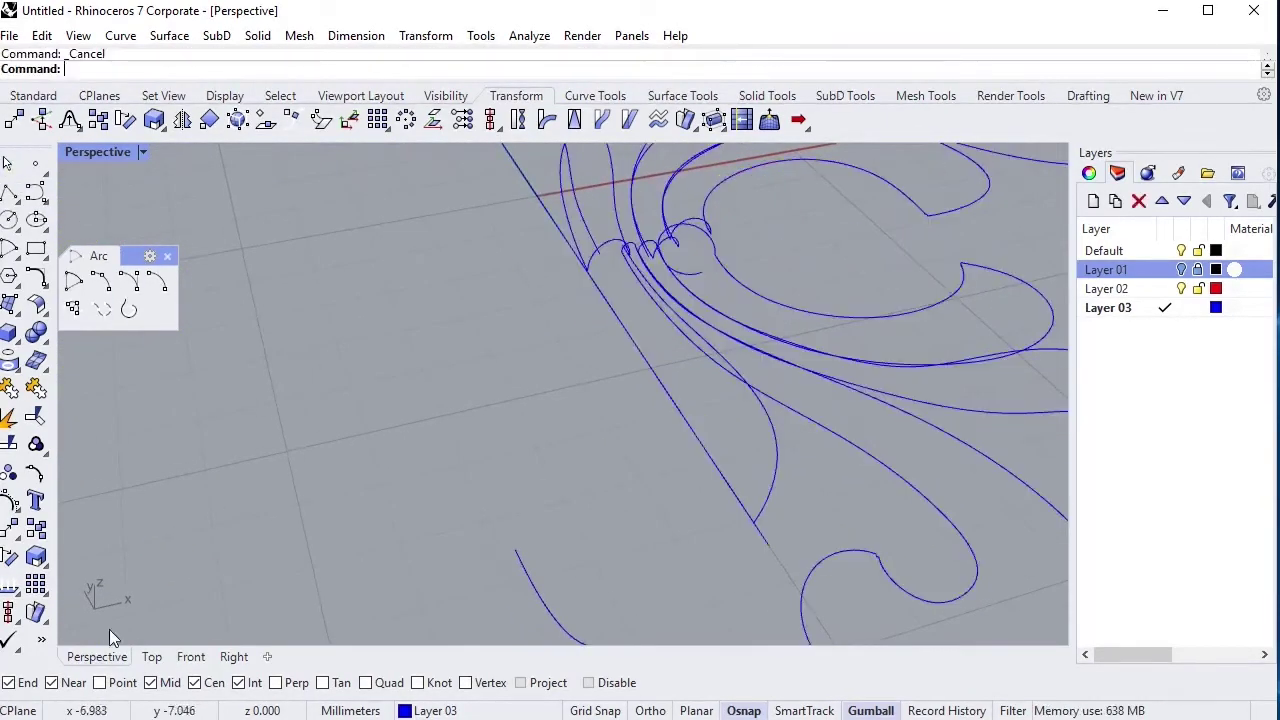
{"action": "left_click", "coordinate": [146, 652]}
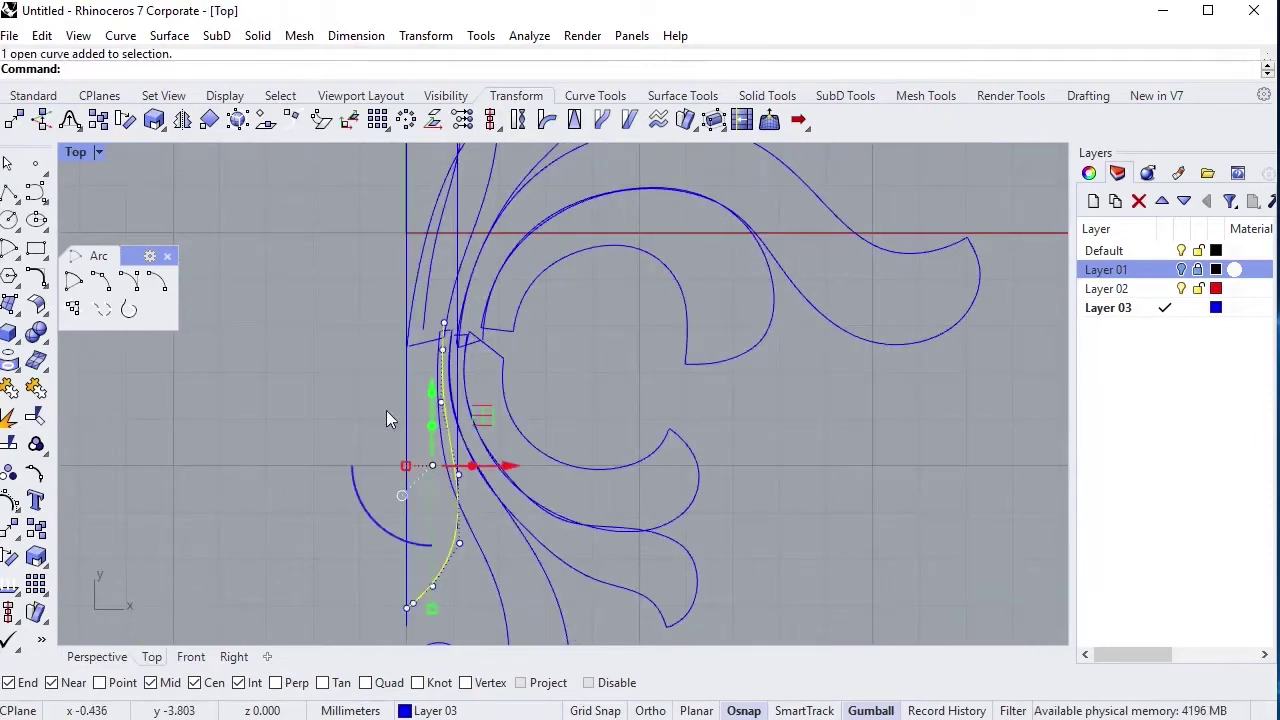
{"action": "right_click_drag", "start_coordinate": [386, 418], "coordinate": [429, 576]}
{"action": "right_click_drag", "start_coordinate": [522, 177], "coordinate": [490, 358]}
{"action": "scroll", "coordinate": [440, 350], "scroll_direction": "down", "scroll_amount": 3}
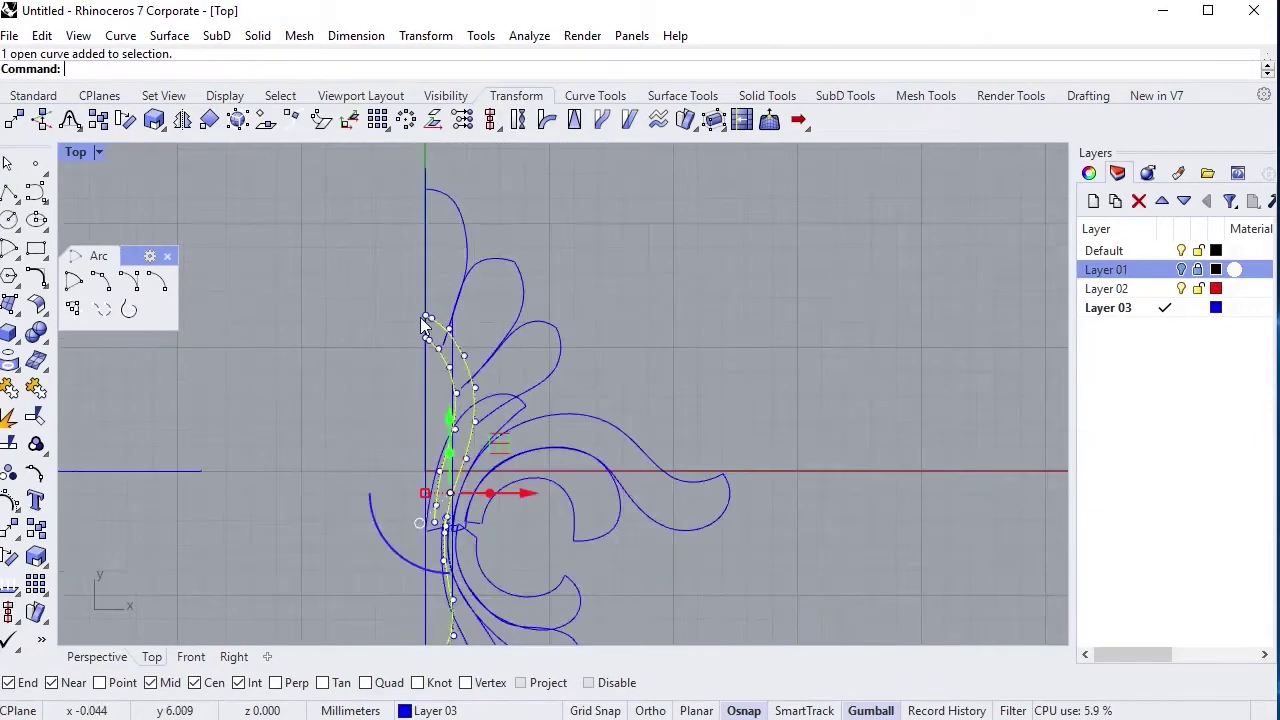
Mirror the selected side curve across the vertical axis, then switch to Front view.
{"action": "left_click", "coordinate": [208, 120]}
{"action": "left_click", "coordinate": [426, 240]}
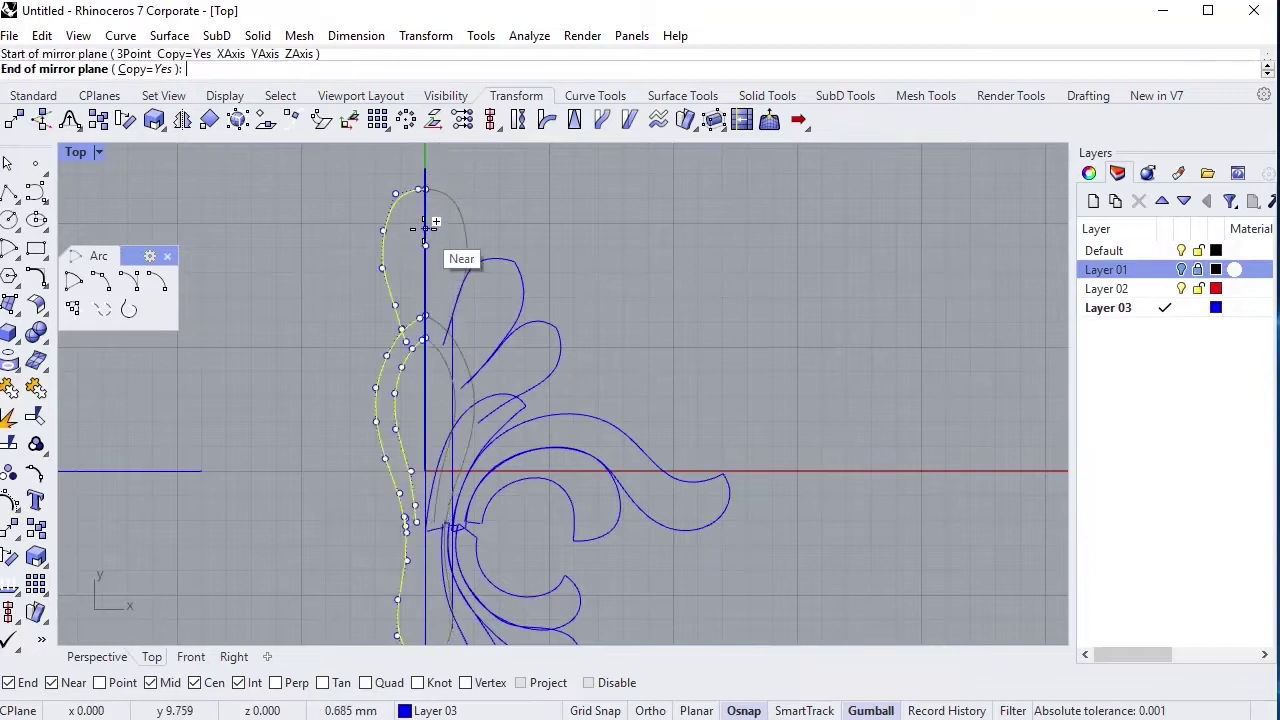
{"action": "left_click", "coordinate": [428, 220]}
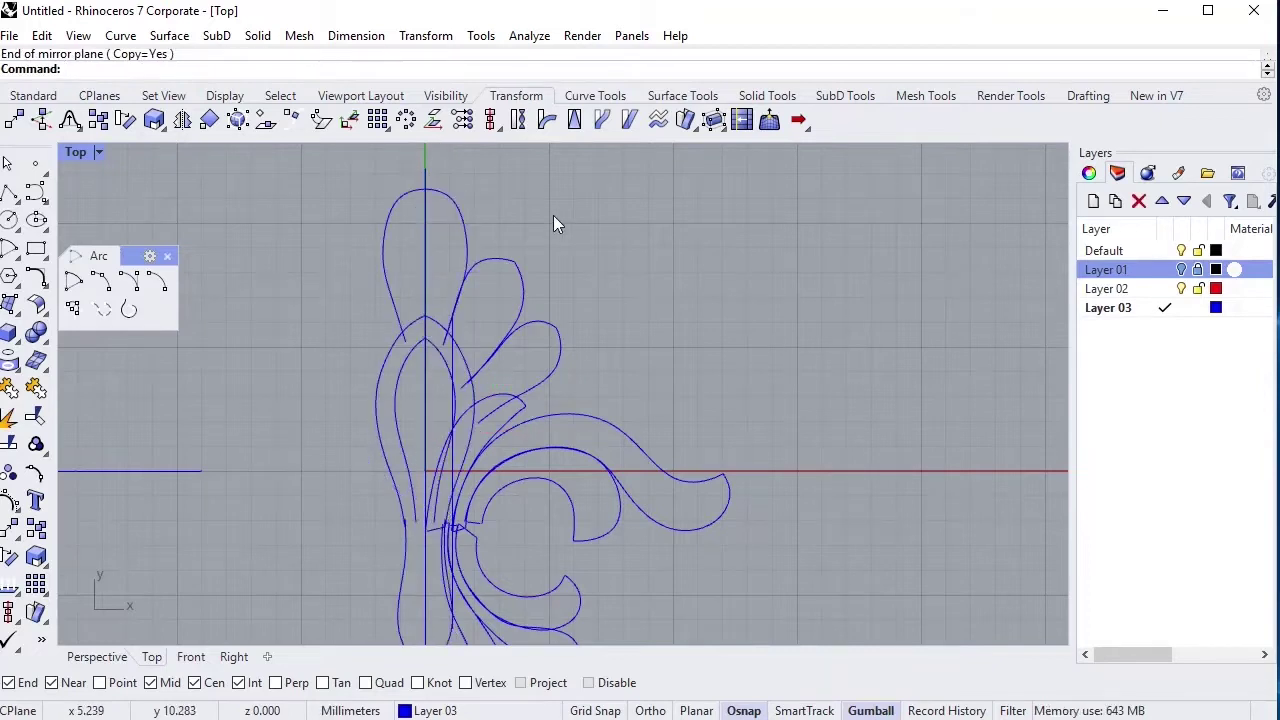
{"action": "right_click_drag", "start_coordinate": [578, 307], "coordinate": [563, 197]}
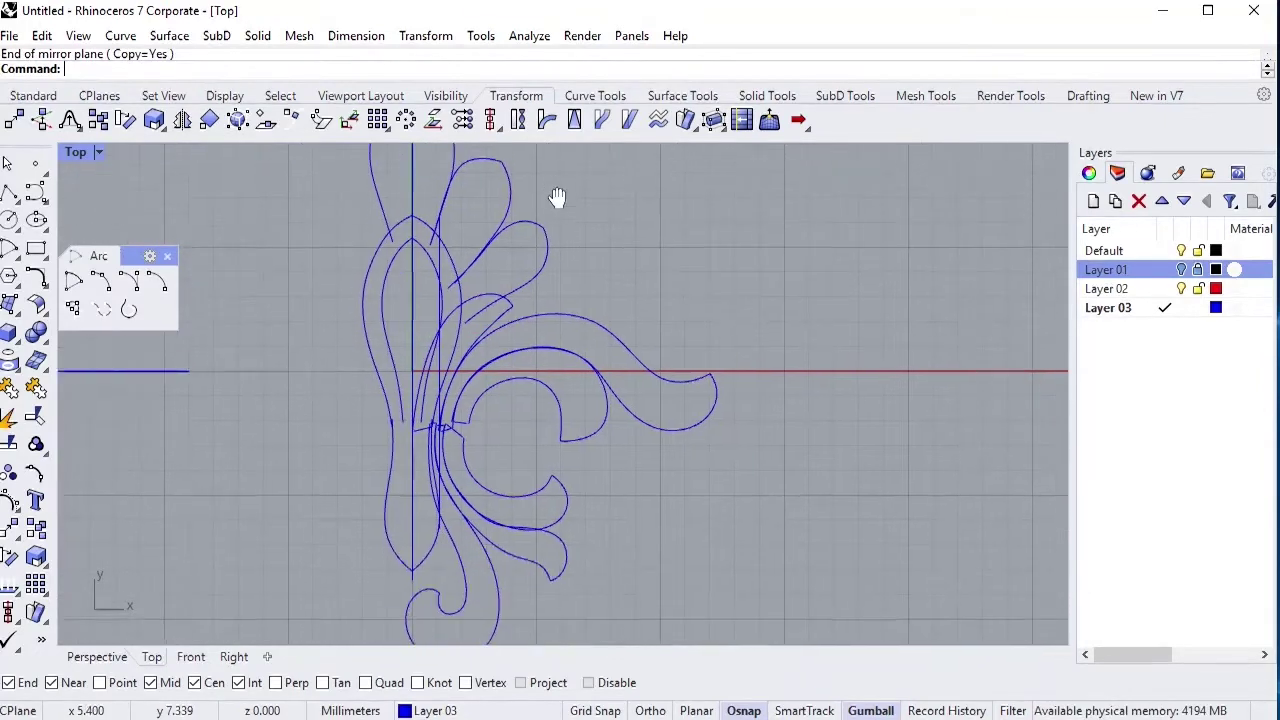
{"action": "left_click", "coordinate": [190, 657]}
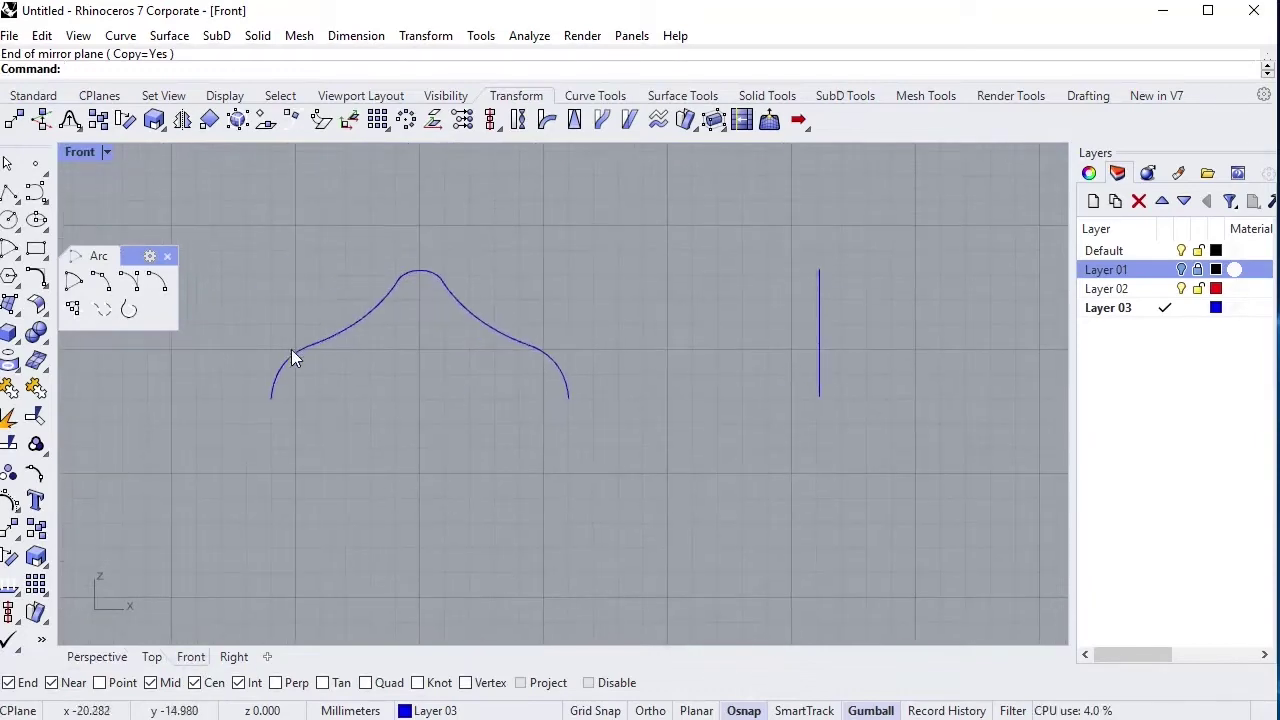
Select the arch profile and use its two ends as Orient reference points.
{"action": "left_click", "coordinate": [290, 350]}
{"action": "left_click", "coordinate": [209, 120]}
{"action": "left_click", "coordinate": [272, 399]}
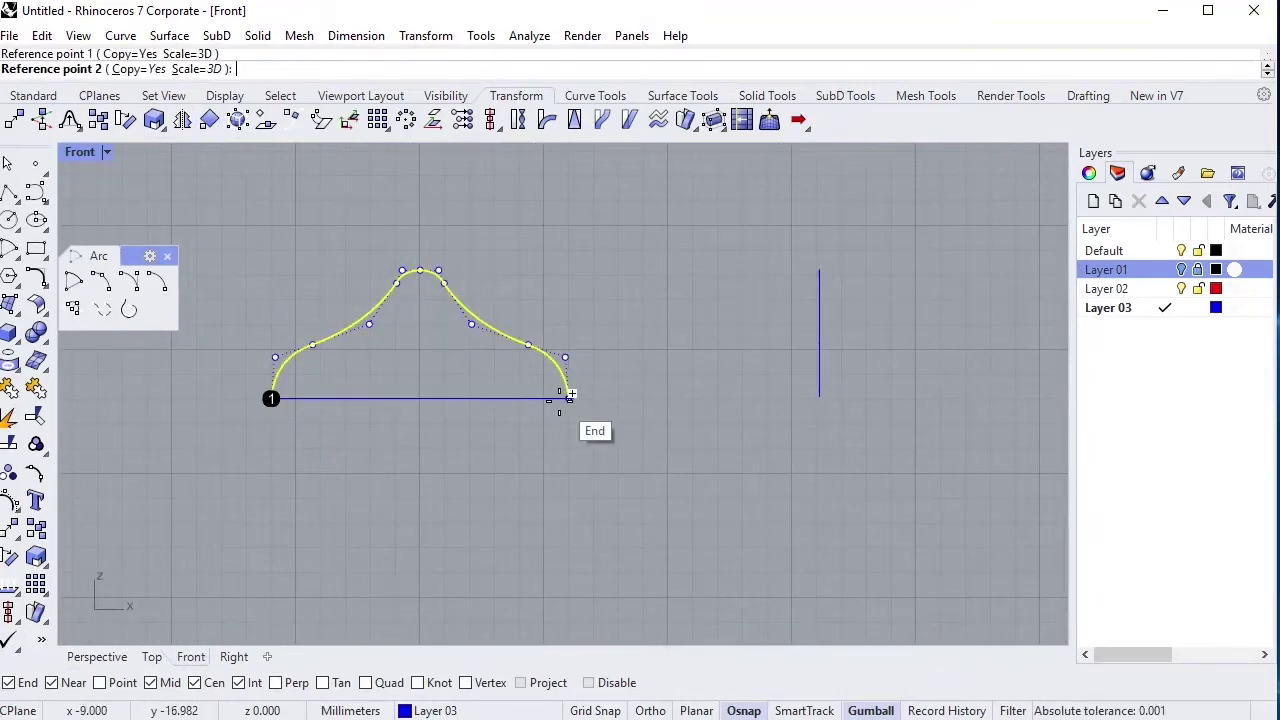
{"action": "left_click", "coordinate": [564, 396]}
Place three oriented copies of the profile between point pairs on the Top-view outline.
{"action": "left_click", "coordinate": [151, 657]}
{"action": "scroll", "coordinate": [385, 415], "scroll_direction": "up", "scroll_amount": 3}
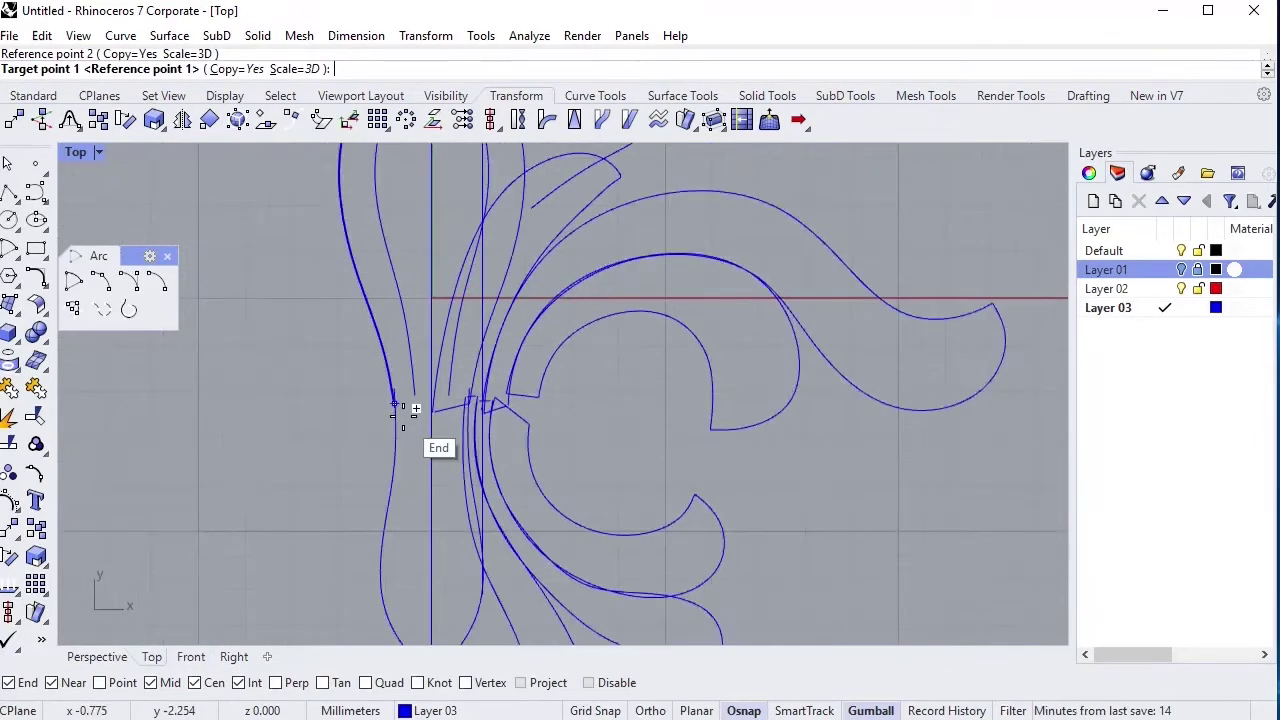
{"action": "scroll", "coordinate": [409, 408], "scroll_direction": "up", "scroll_amount": 3}
{"action": "scroll", "coordinate": [409, 406], "scroll_direction": "up", "scroll_amount": 2}
{"action": "left_click", "coordinate": [346, 295]}
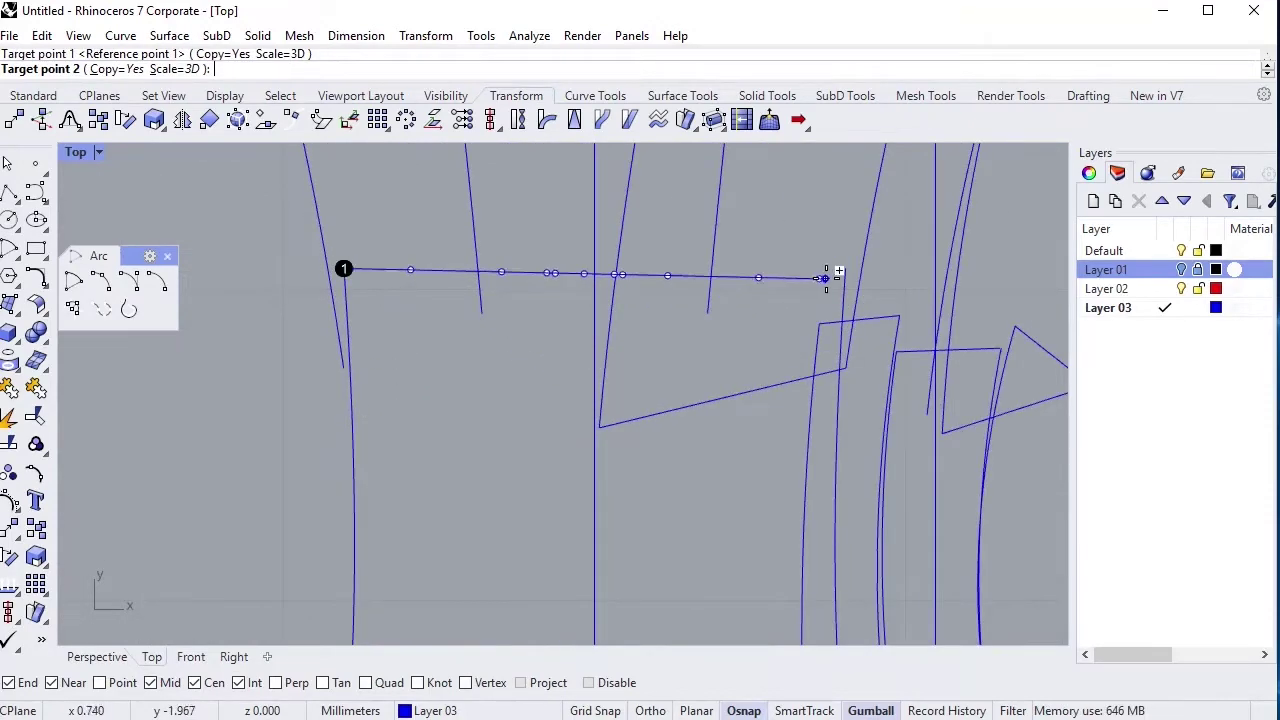
{"action": "left_click", "coordinate": [857, 275]}
{"action": "scroll", "coordinate": [547, 372], "scroll_direction": "down", "scroll_amount": 3}
{"action": "right_click_drag", "start_coordinate": [547, 372], "coordinate": [443, 523]}
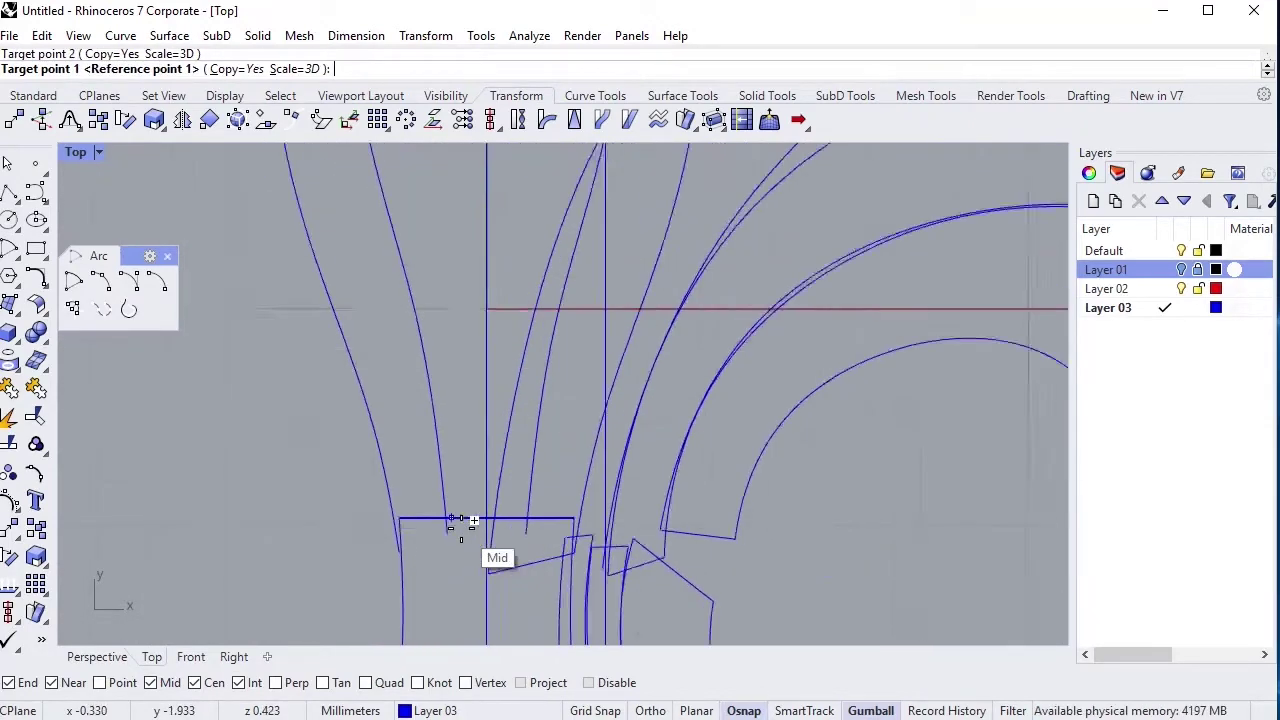
{"action": "left_click", "coordinate": [443, 536]}
{"action": "left_click", "coordinate": [541, 536]}
{"action": "scroll", "coordinate": [421, 545], "scroll_direction": "down", "scroll_amount": 3}
{"action": "scroll", "coordinate": [448, 457], "scroll_direction": "up", "scroll_amount": 3}
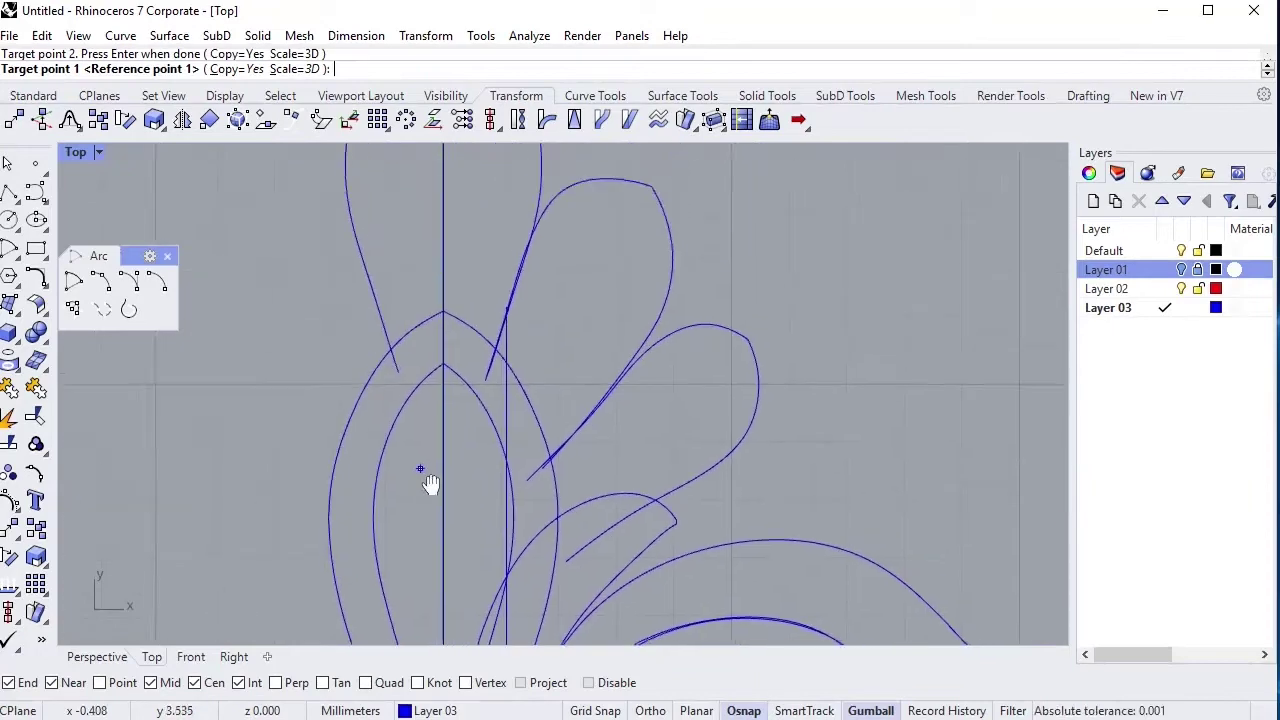
{"action": "scroll", "coordinate": [428, 480], "scroll_direction": "up", "scroll_amount": 1}
{"action": "left_click", "coordinate": [385, 447]}
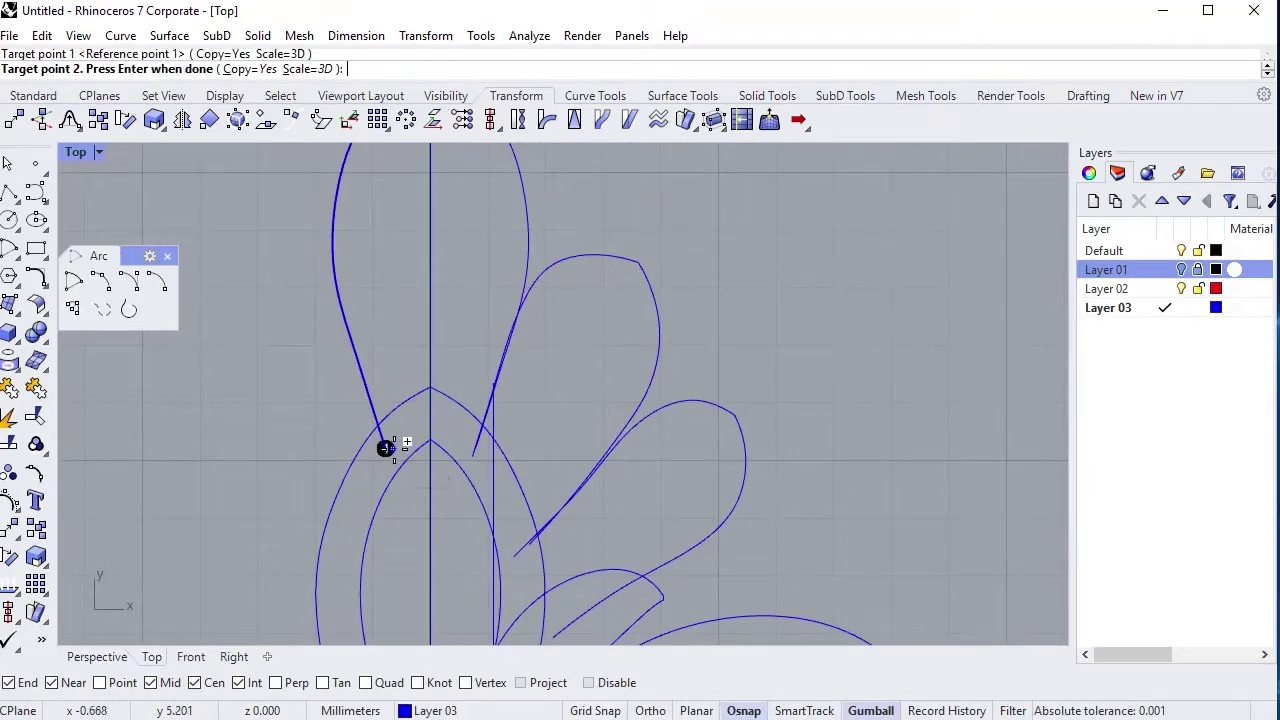
{"action": "left_click", "coordinate": [480, 447]}
{"action": "key", "text": "Return"}
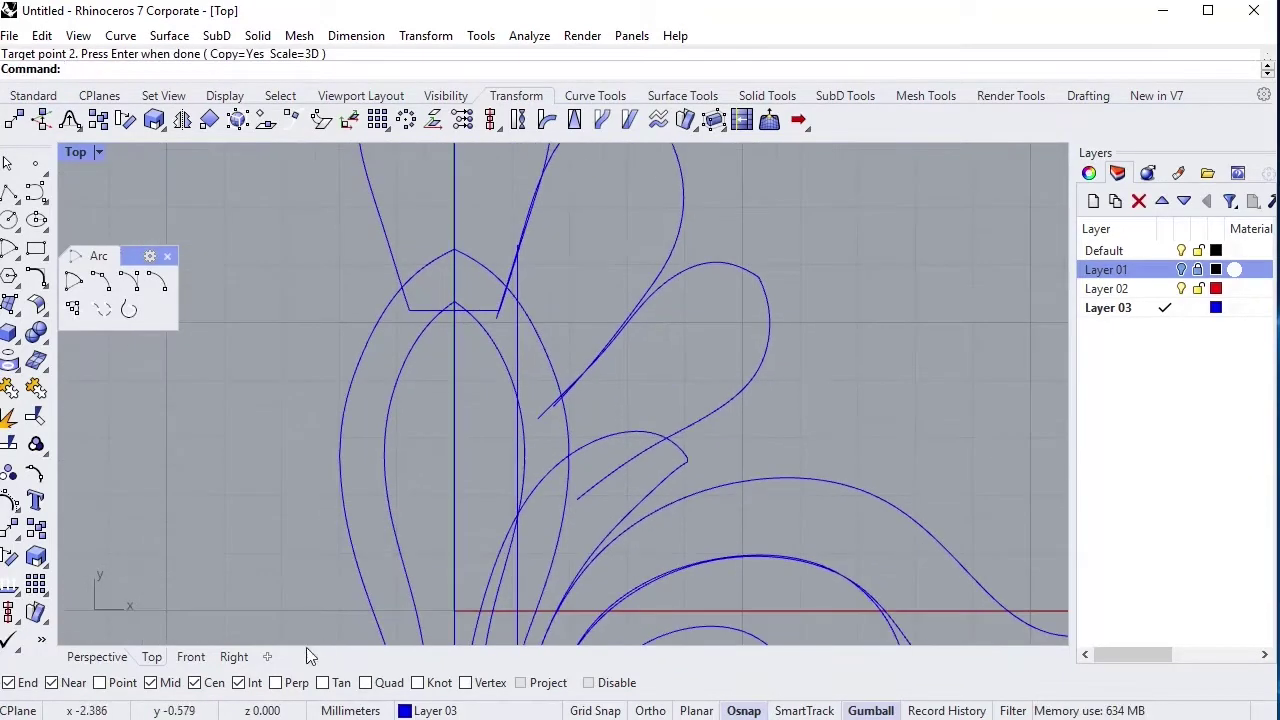
Orient the profile again from its left end, placing more copies on the petal edges.
{"action": "key", "text": "Return"}
{"action": "left_click", "coordinate": [271, 399]}
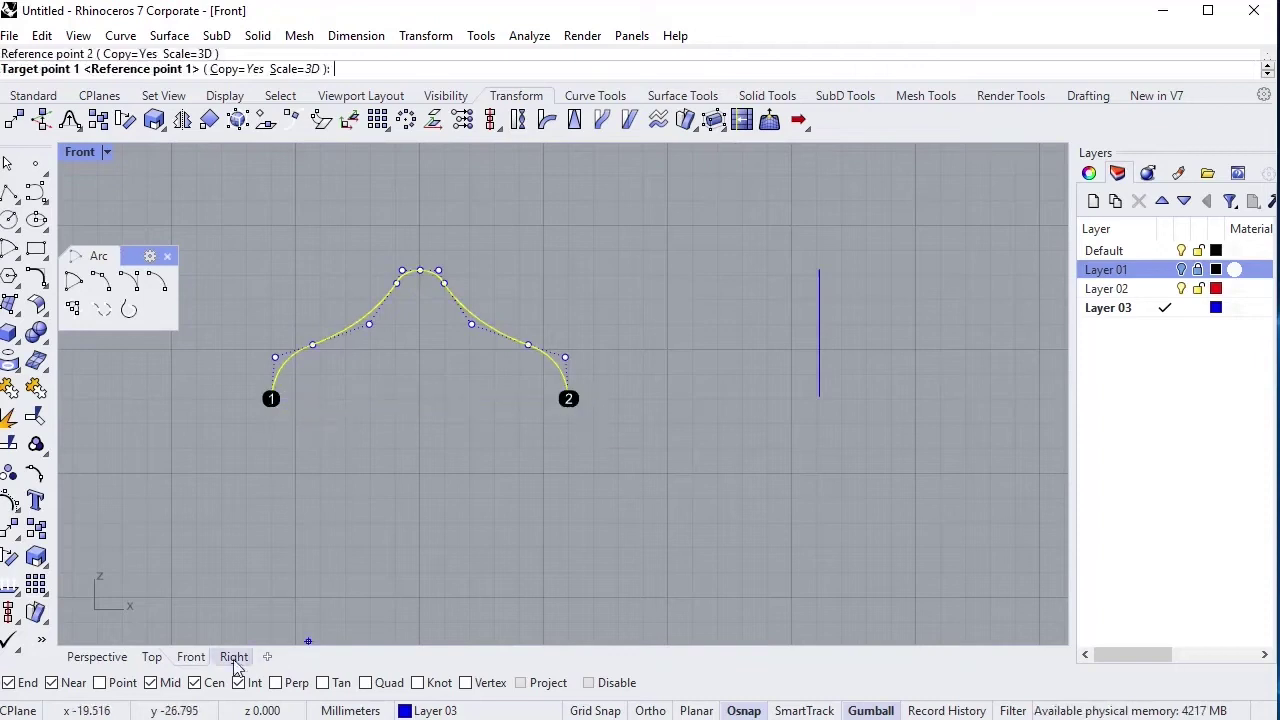
{"action": "left_click", "coordinate": [151, 657]}
{"action": "left_click", "coordinate": [497, 318]}
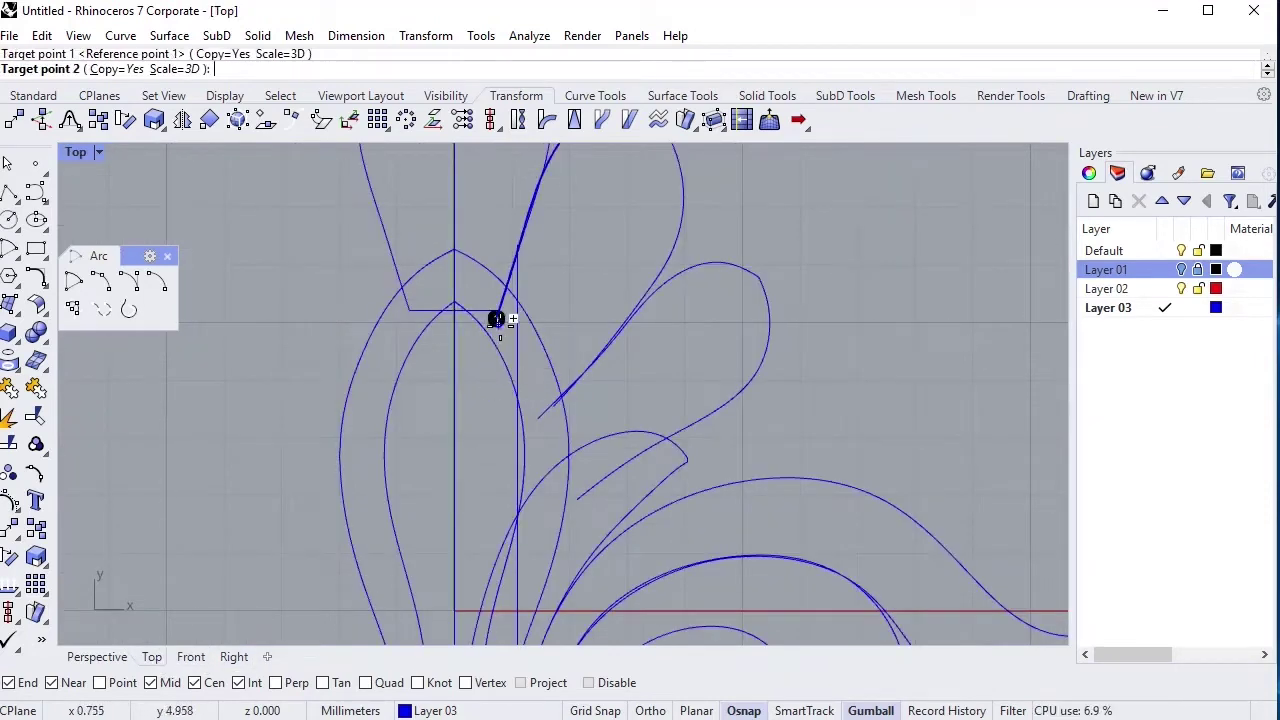
{"action": "left_click", "coordinate": [537, 418]}
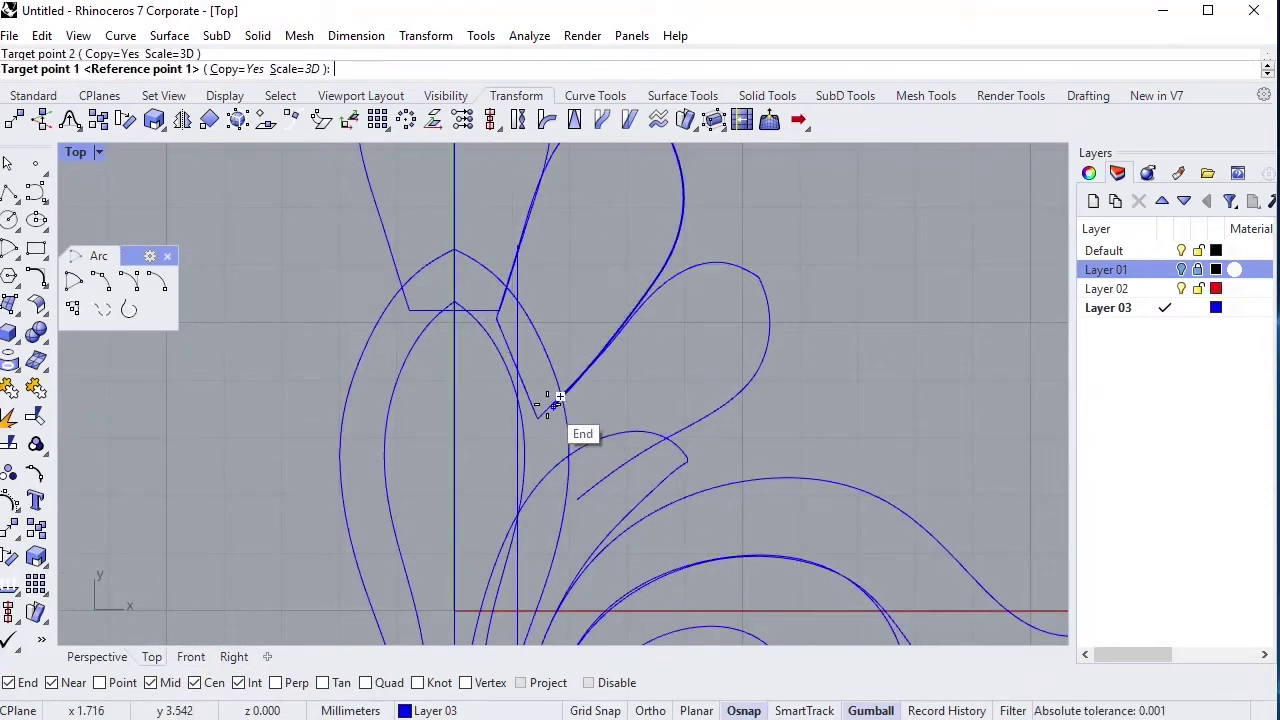
{"action": "left_click", "coordinate": [558, 399]}
{"action": "left_click", "coordinate": [498, 319]}
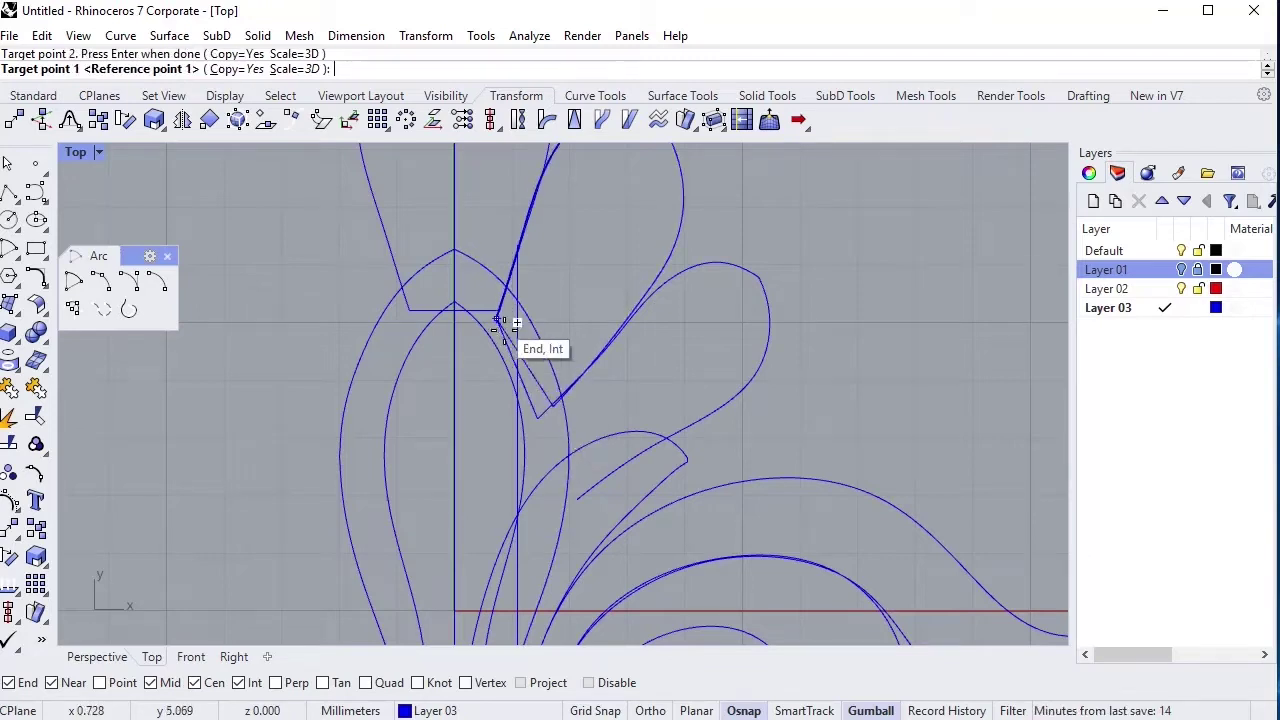
{"action": "left_click", "coordinate": [536, 419]}
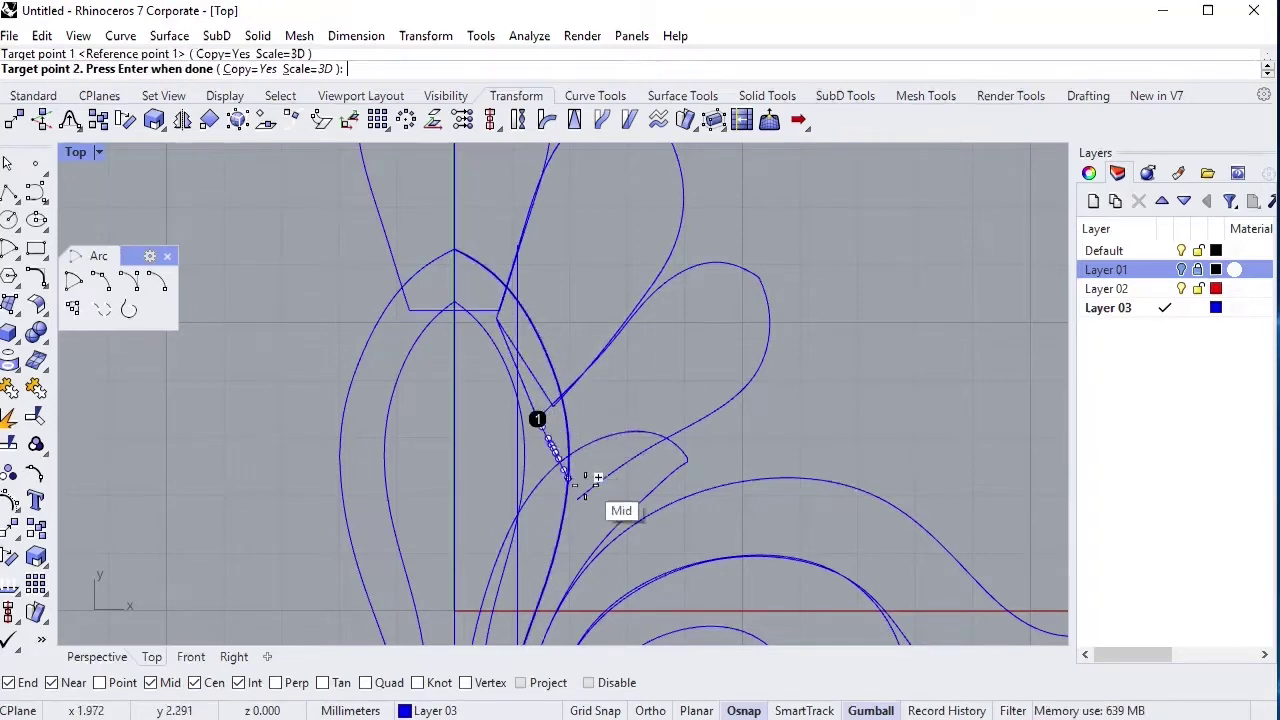
{"action": "left_click", "coordinate": [530, 404]}
{"action": "key", "text": "Return"}
Zoom to inspect the placed profile copies, then return to the Front view.
{"action": "scroll", "coordinate": [521, 402], "scroll_direction": "down", "scroll_amount": 2}
{"action": "scroll", "coordinate": [584, 341], "scroll_direction": "down", "scroll_amount": 2}
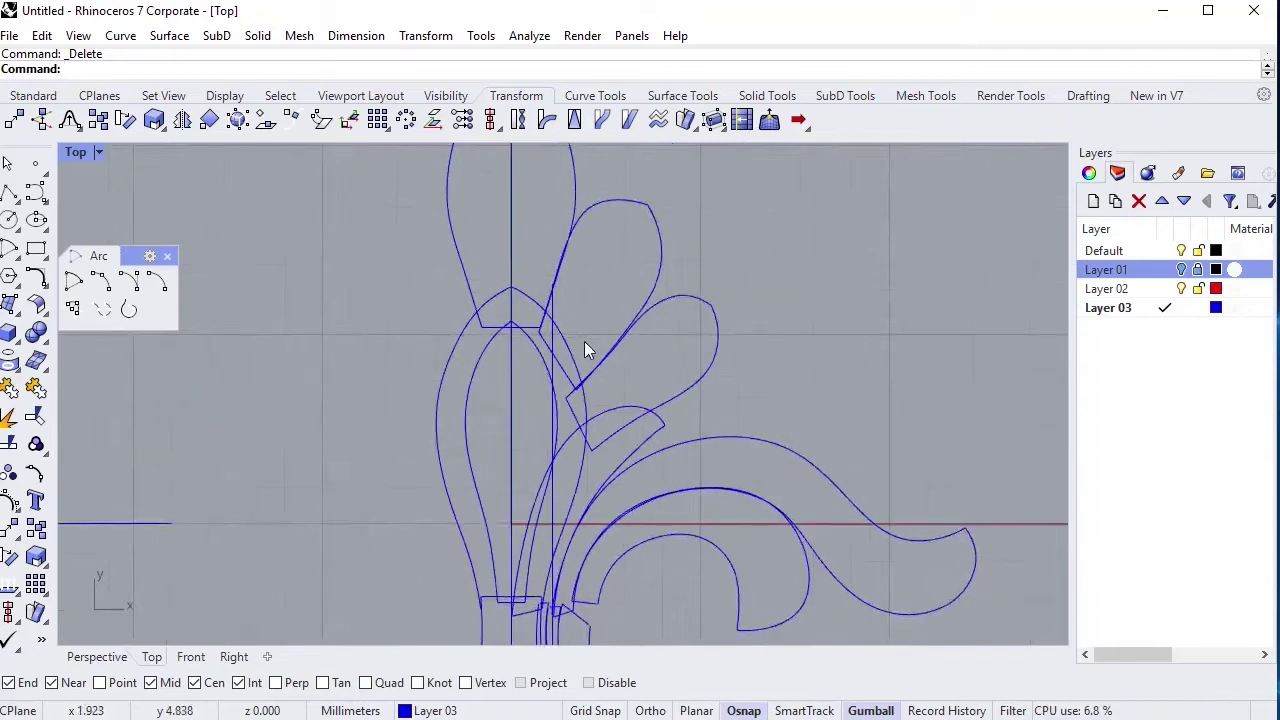
{"action": "scroll", "coordinate": [640, 431], "scroll_direction": "up", "scroll_amount": 6}
{"action": "scroll", "coordinate": [683, 476], "scroll_direction": "down", "scroll_amount": 1}
{"action": "scroll", "coordinate": [678, 463], "scroll_direction": "down", "scroll_amount": 4}
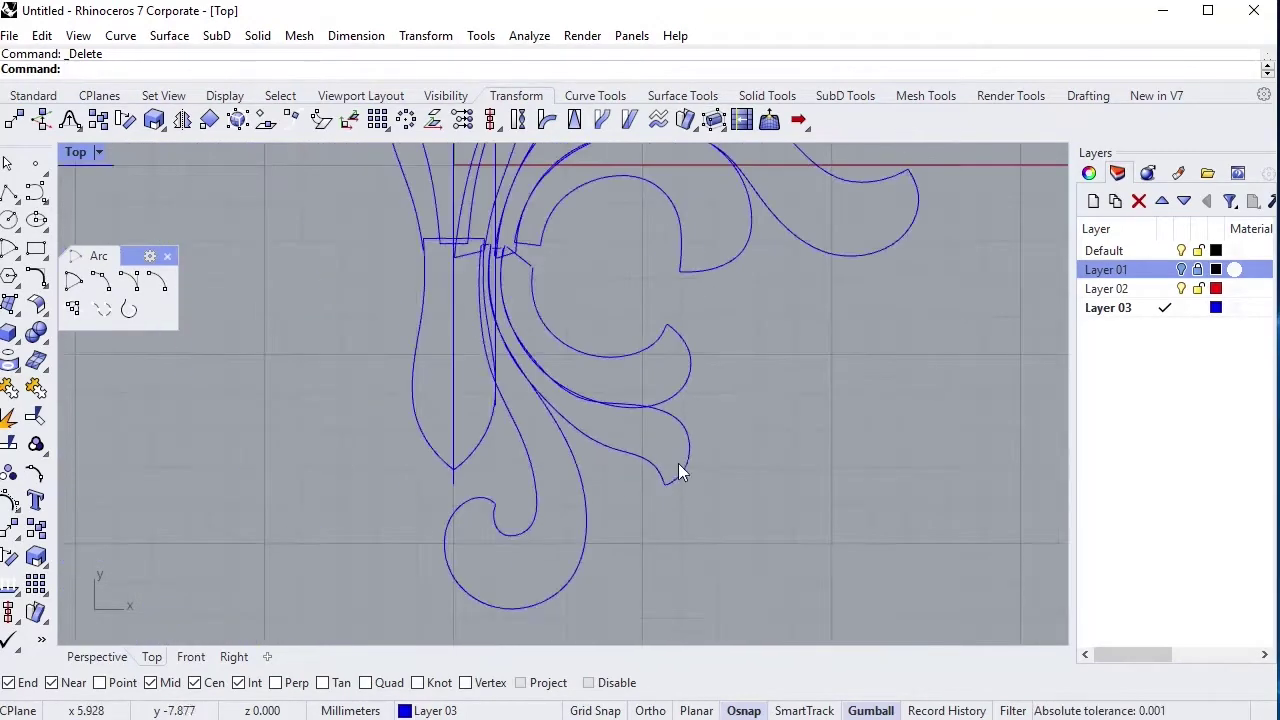
{"action": "scroll", "coordinate": [512, 422], "scroll_direction": "up", "scroll_amount": 3}
{"action": "scroll", "coordinate": [495, 418], "scroll_direction": "up", "scroll_amount": 1}
{"action": "scroll", "coordinate": [497, 408], "scroll_direction": "up", "scroll_amount": 3}
{"action": "scroll", "coordinate": [505, 300], "scroll_direction": "down", "scroll_amount": 3}
{"action": "scroll", "coordinate": [491, 391], "scroll_direction": "up", "scroll_amount": 3}
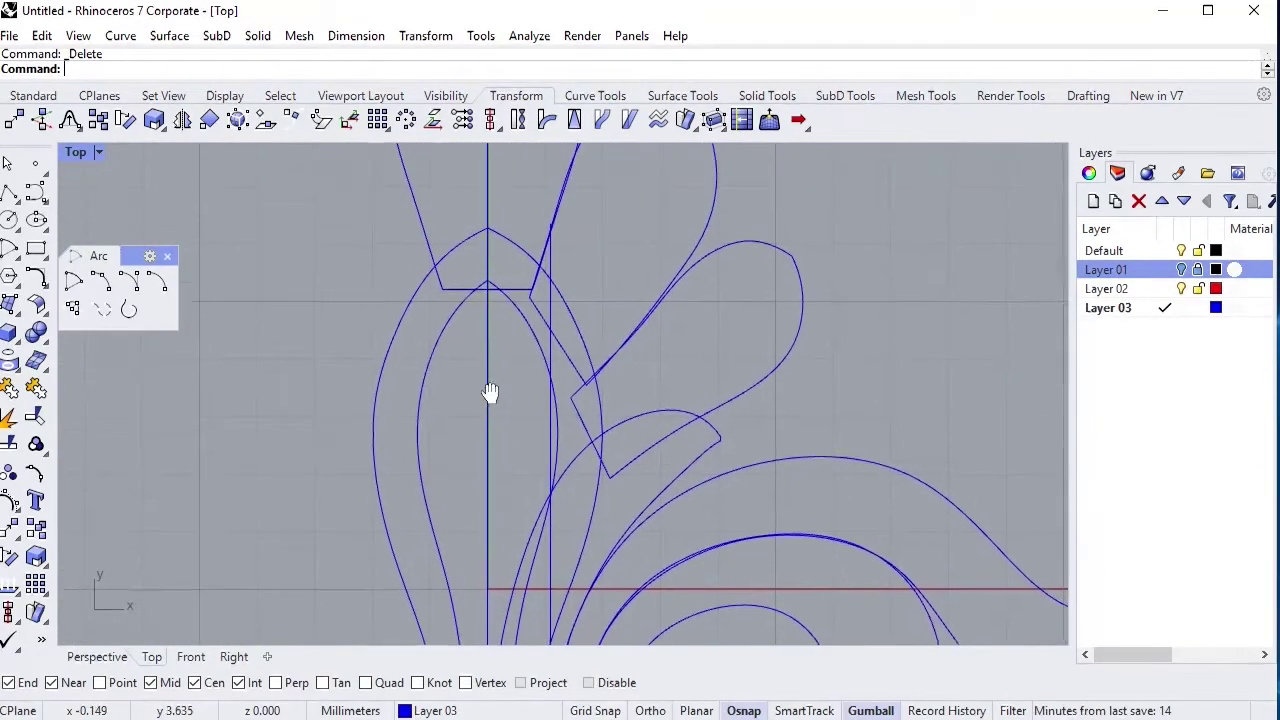
{"action": "left_click", "coordinate": [191, 657]}
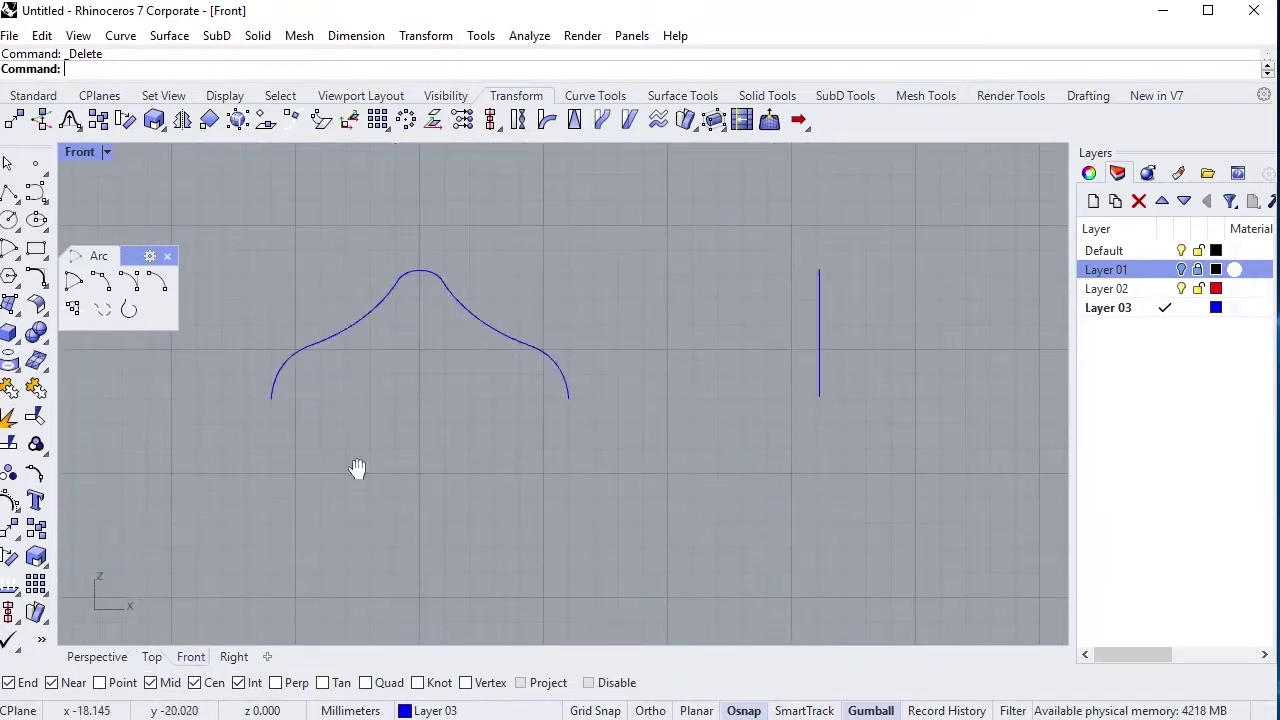
Draw a rectangle below the existing profile, explode it, and delete its bottom edge.
{"action": "left_click", "coordinate": [64, 257]}
{"action": "left_click", "coordinate": [345, 398]}
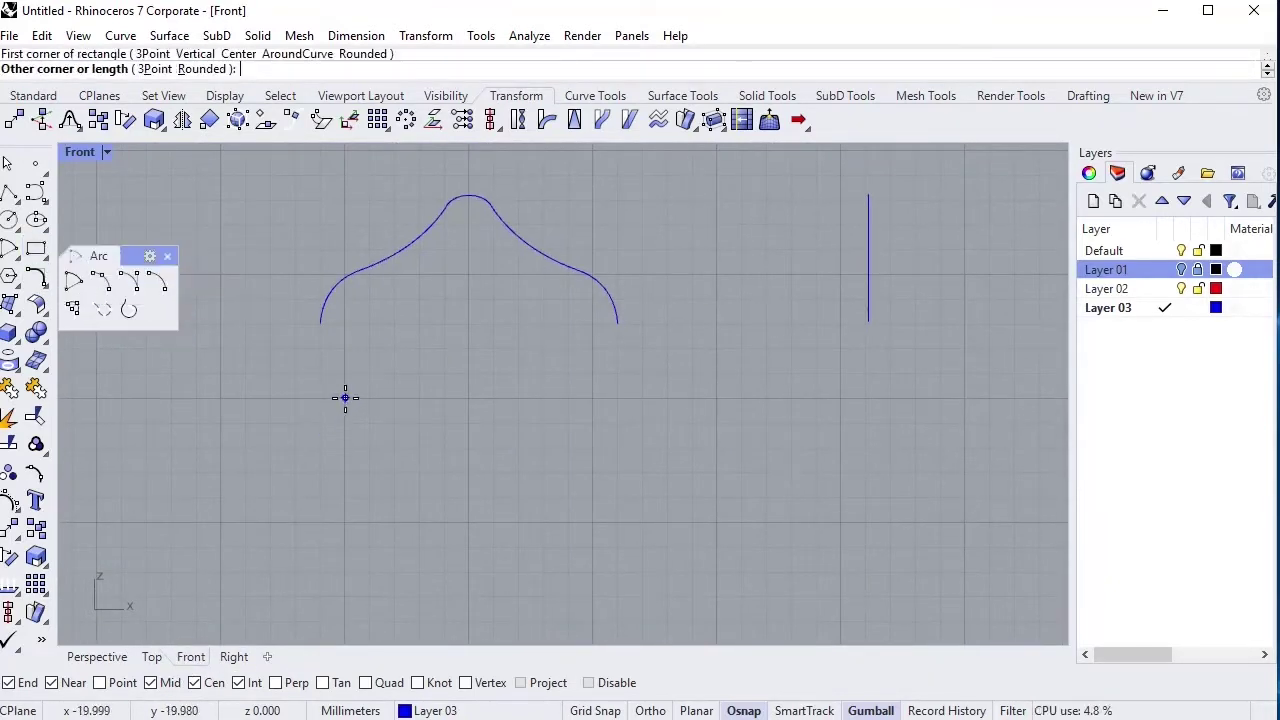
{"action": "left_click", "coordinate": [587, 486]}
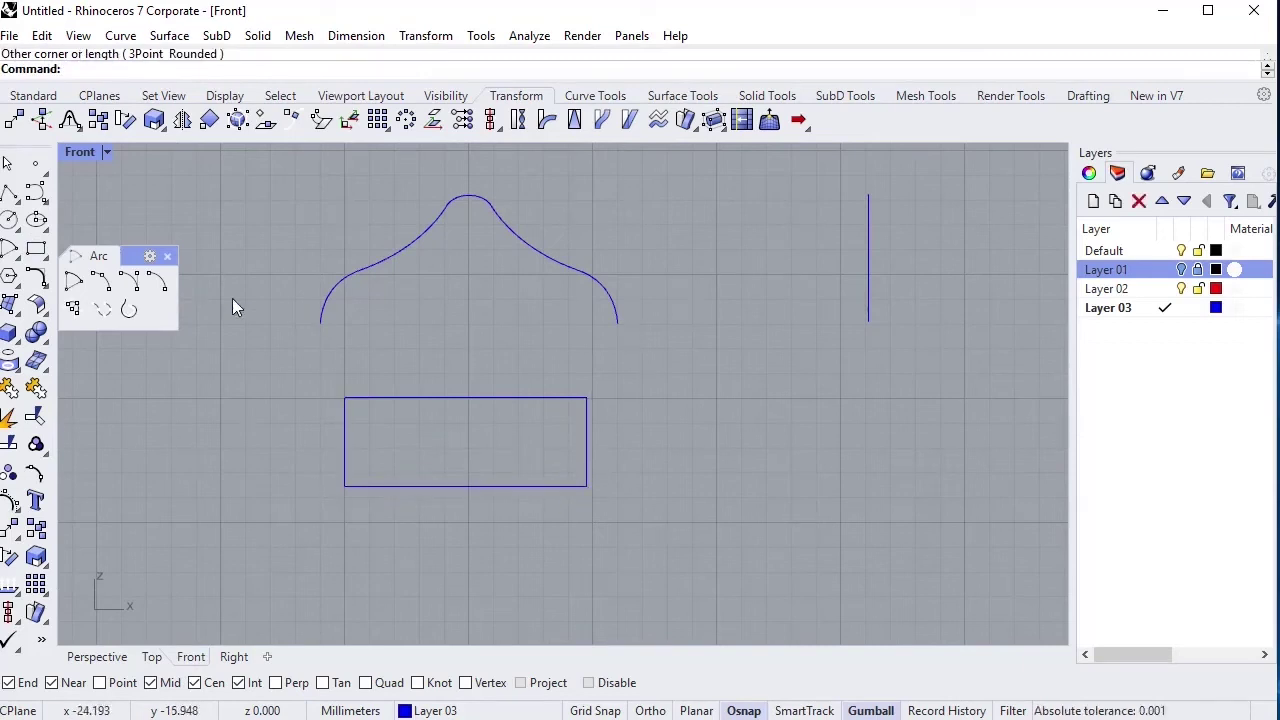
{"action": "left_click", "coordinate": [421, 486]}
{"action": "left_click", "coordinate": [10, 390]}
{"action": "left_click", "coordinate": [374, 486]}
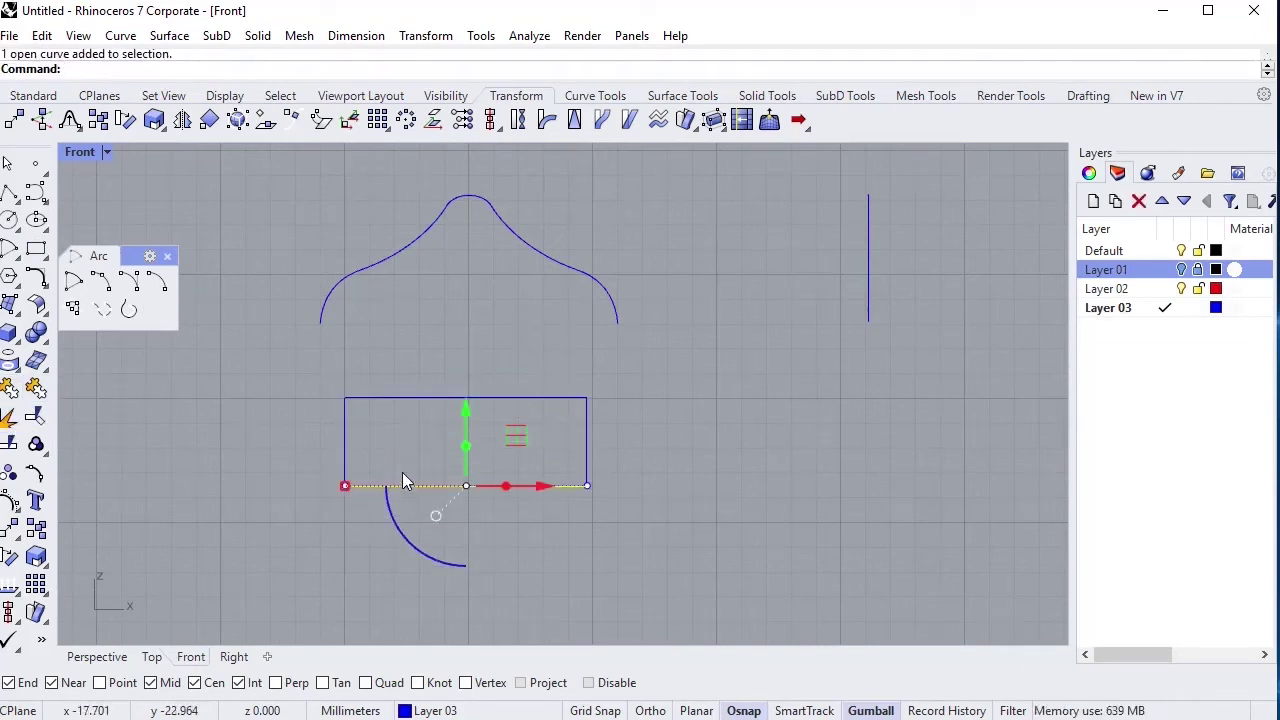
{"action": "key", "text": "Delete"}
Shorten the side edges, join the three edges, and fillet both top corners.
{"action": "left_click_drag", "start_coordinate": [600, 480], "coordinate": [318, 379]}
{"action": "left_click_drag", "start_coordinate": [466, 402], "coordinate": [461, 471]}
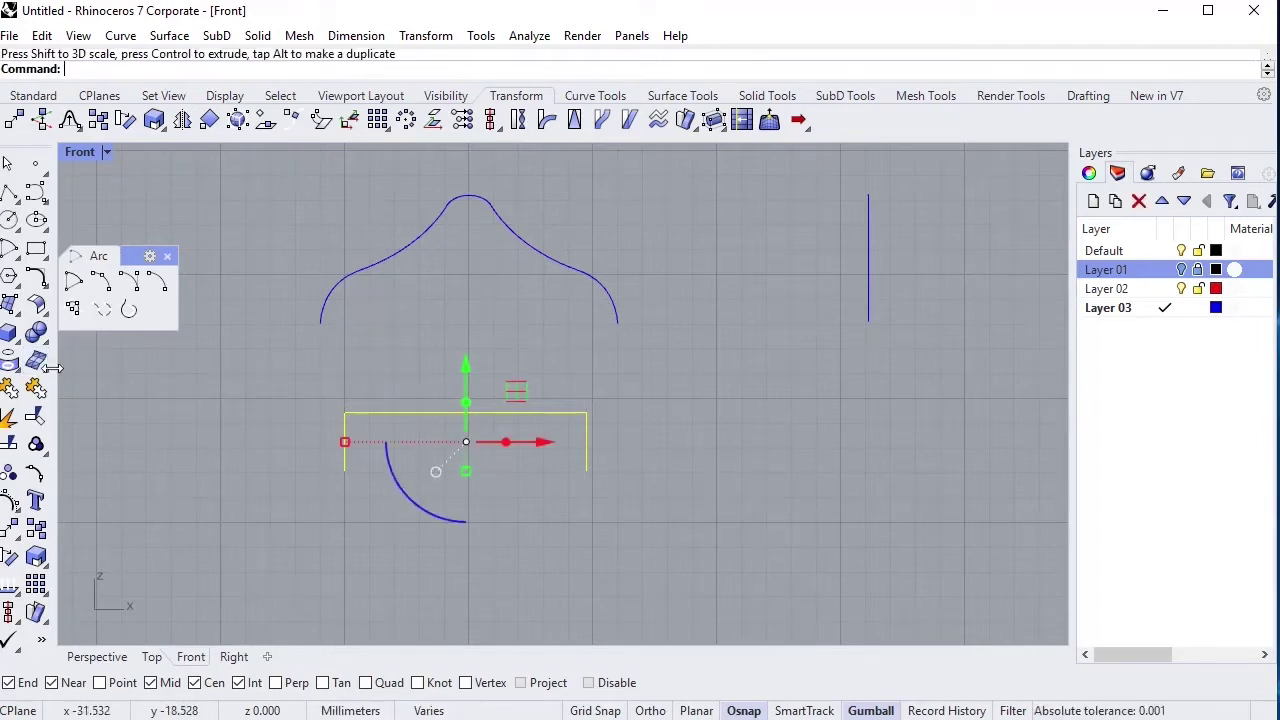
{"action": "left_click", "coordinate": [10, 388]}
{"action": "left_click", "coordinate": [347, 435]}
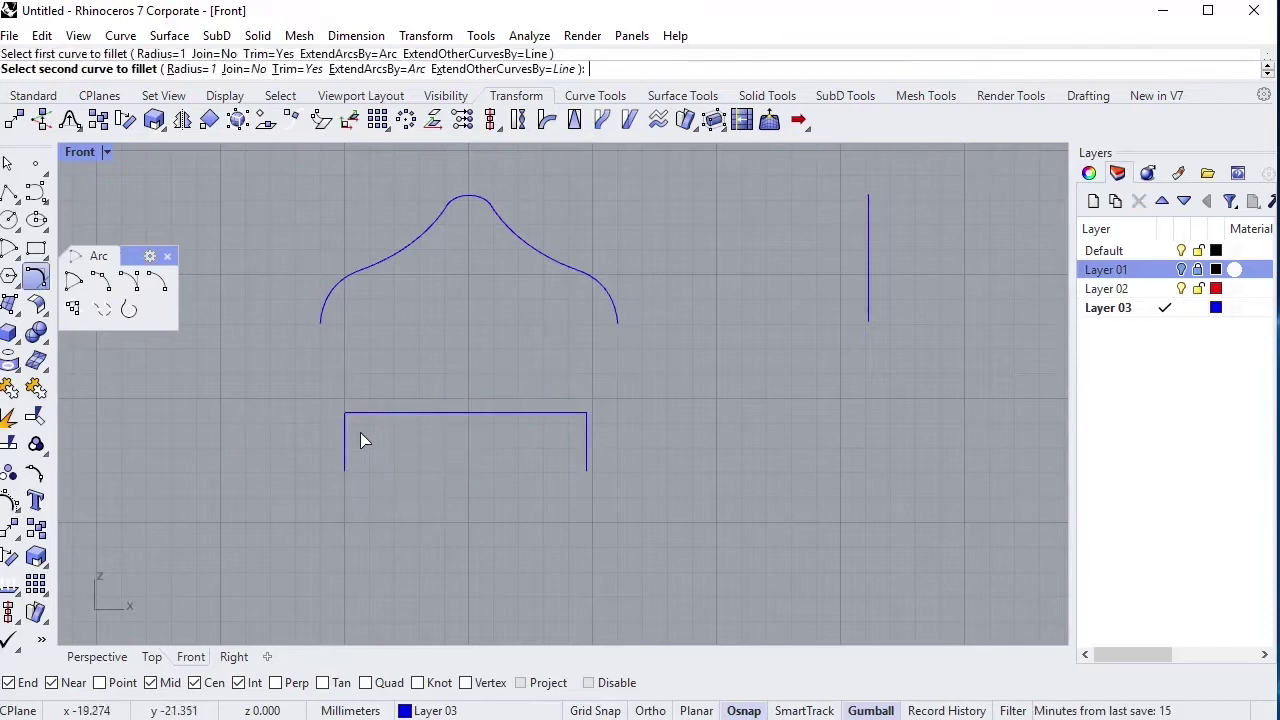
{"action": "left_click", "coordinate": [450, 413]}
{"action": "right_click", "coordinate": [600, 440]}
{"action": "left_click", "coordinate": [586, 437]}
{"action": "left_click", "coordinate": [532, 413]}
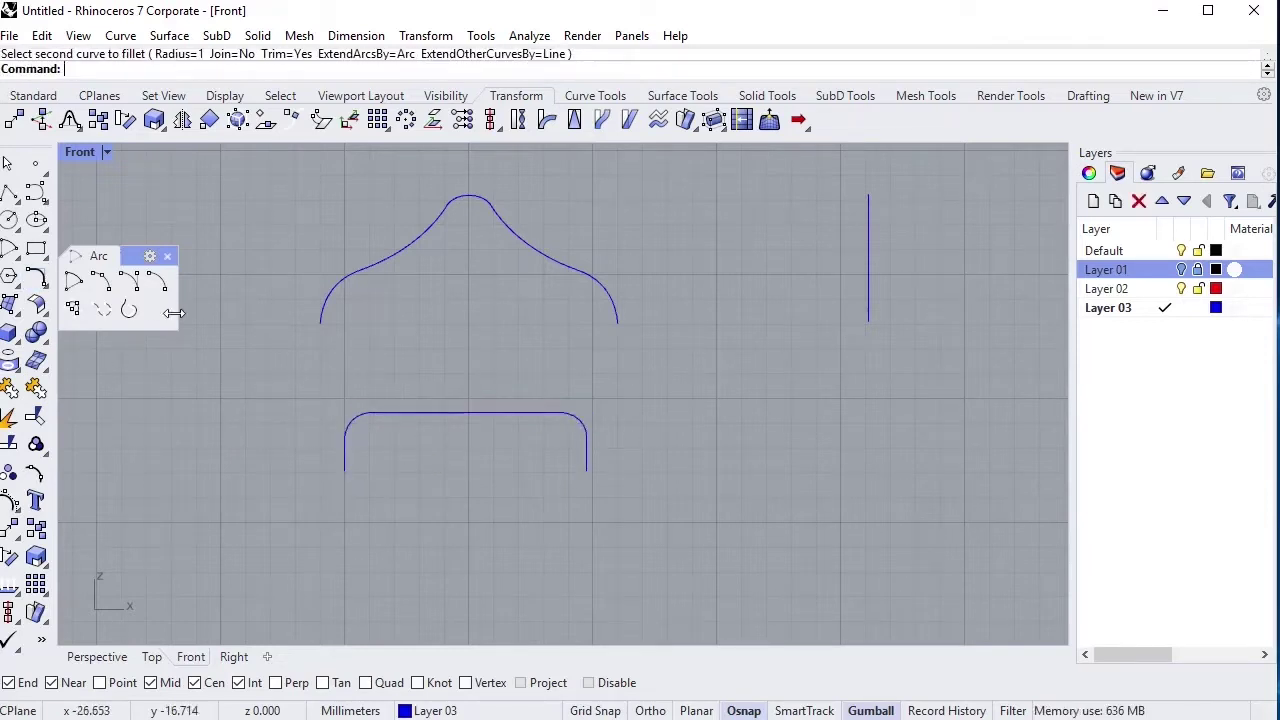
Delete the straight top segment between the rounded corners.
{"action": "left_click", "coordinate": [452, 413]}
{"action": "scroll", "coordinate": [455, 418], "scroll_direction": "up", "scroll_amount": 3}
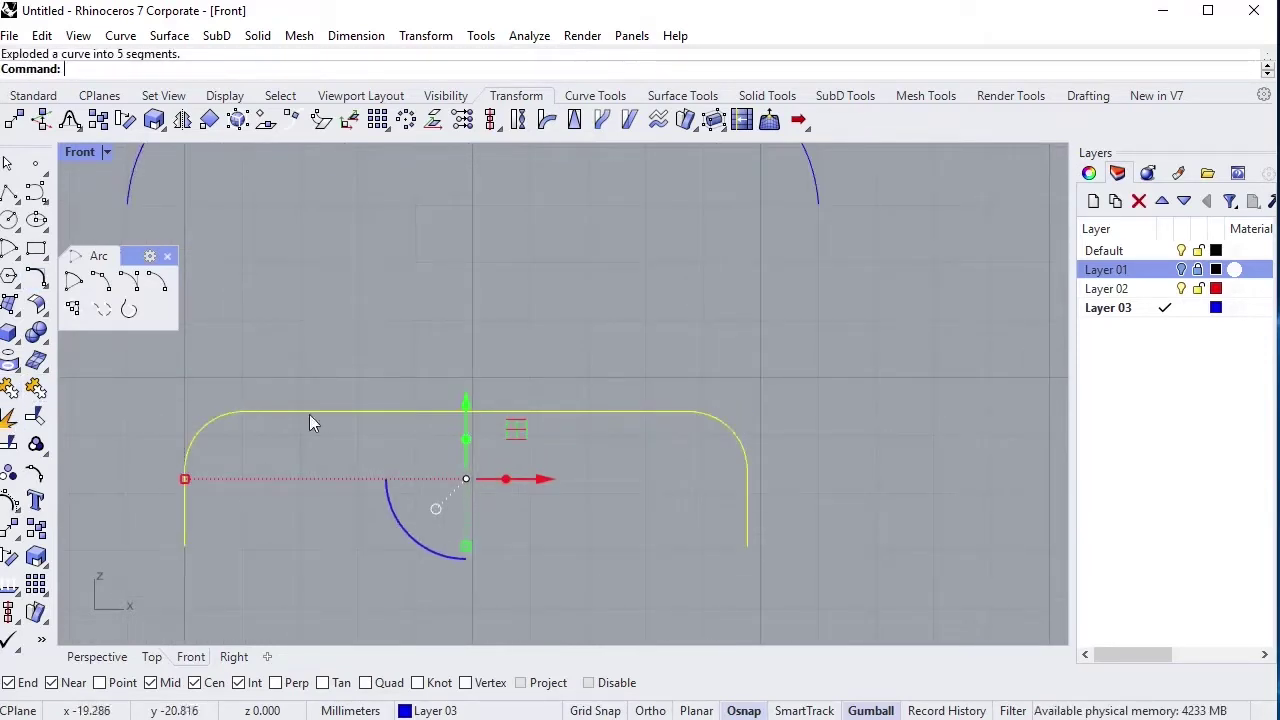
{"action": "left_click", "coordinate": [389, 411]}
{"action": "key", "text": "Delete"}
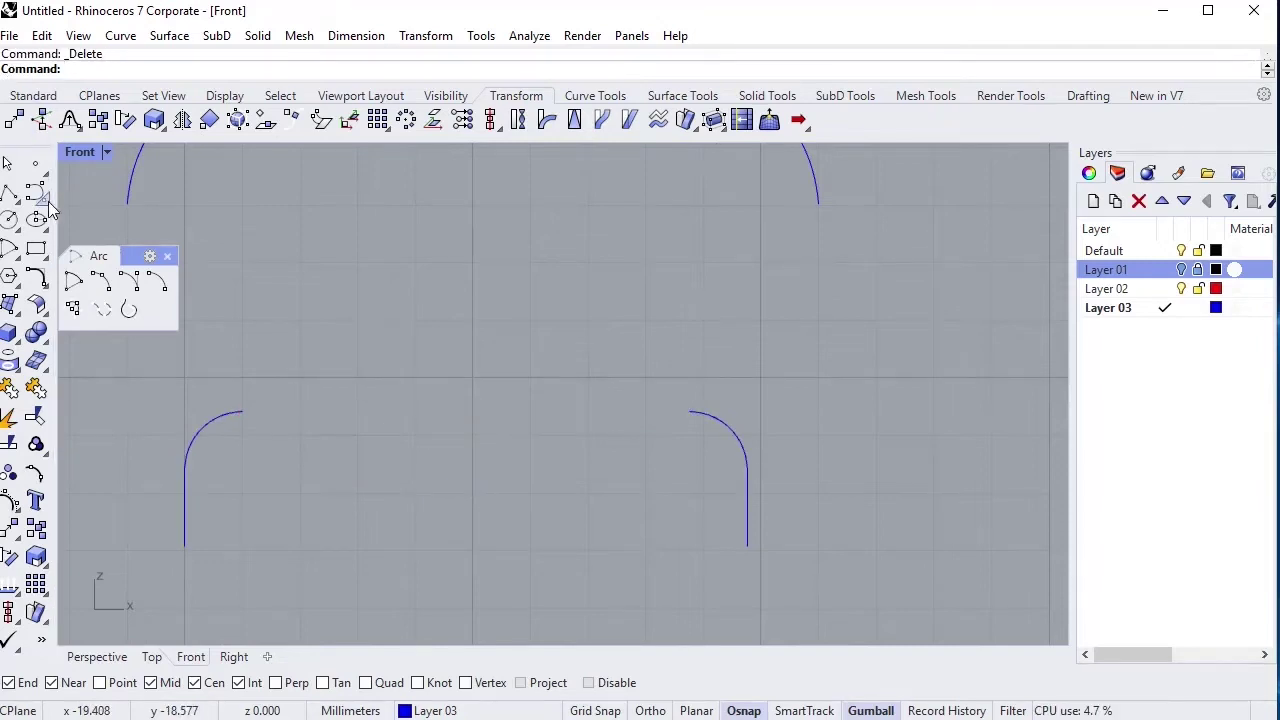
Draw a replacement top curve with InterpCrv, lower its middle slightly, and select all profile pieces.
{"action": "left_click", "coordinate": [43, 198]}
{"action": "left_click", "coordinate": [66, 200]}
{"action": "left_click", "coordinate": [242, 411]}
{"action": "left_click", "coordinate": [475, 465]}
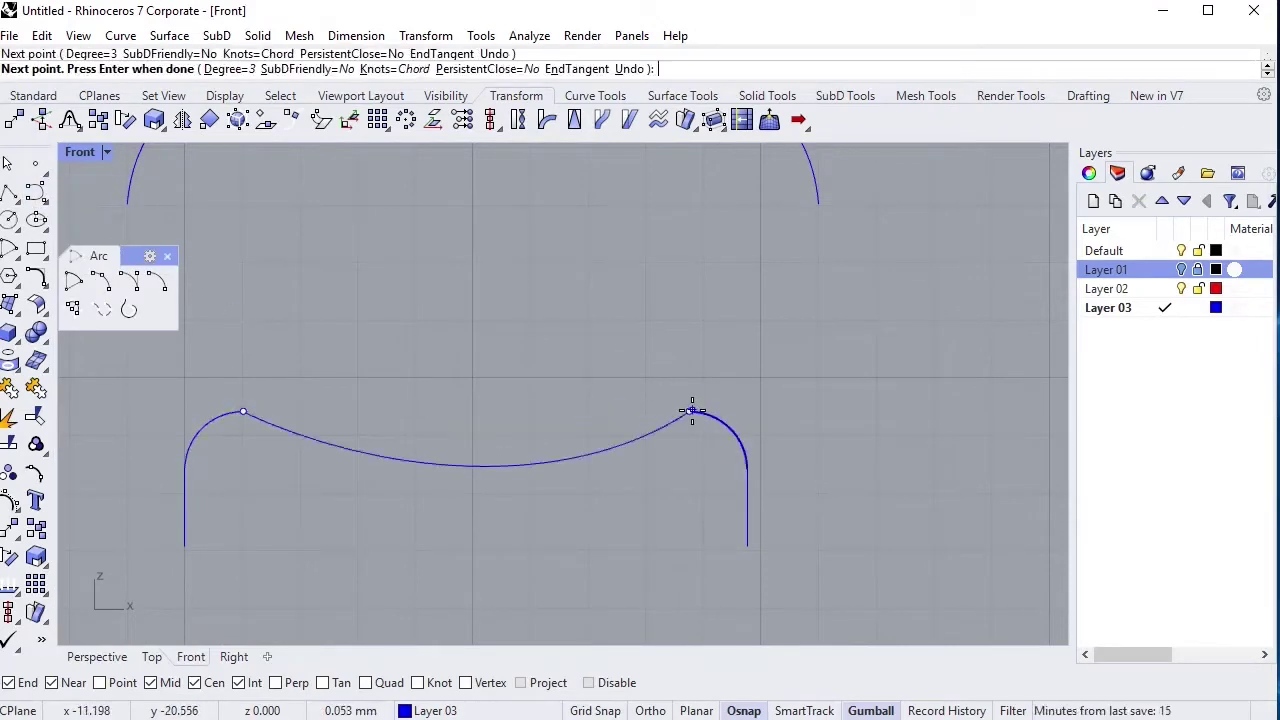
{"action": "key", "text": "Escape"}
{"action": "key", "text": "ctrl+z"}
{"action": "left_click", "coordinate": [613, 411]}
{"action": "left_click_drag", "start_coordinate": [391, 411], "coordinate": [391, 431]}
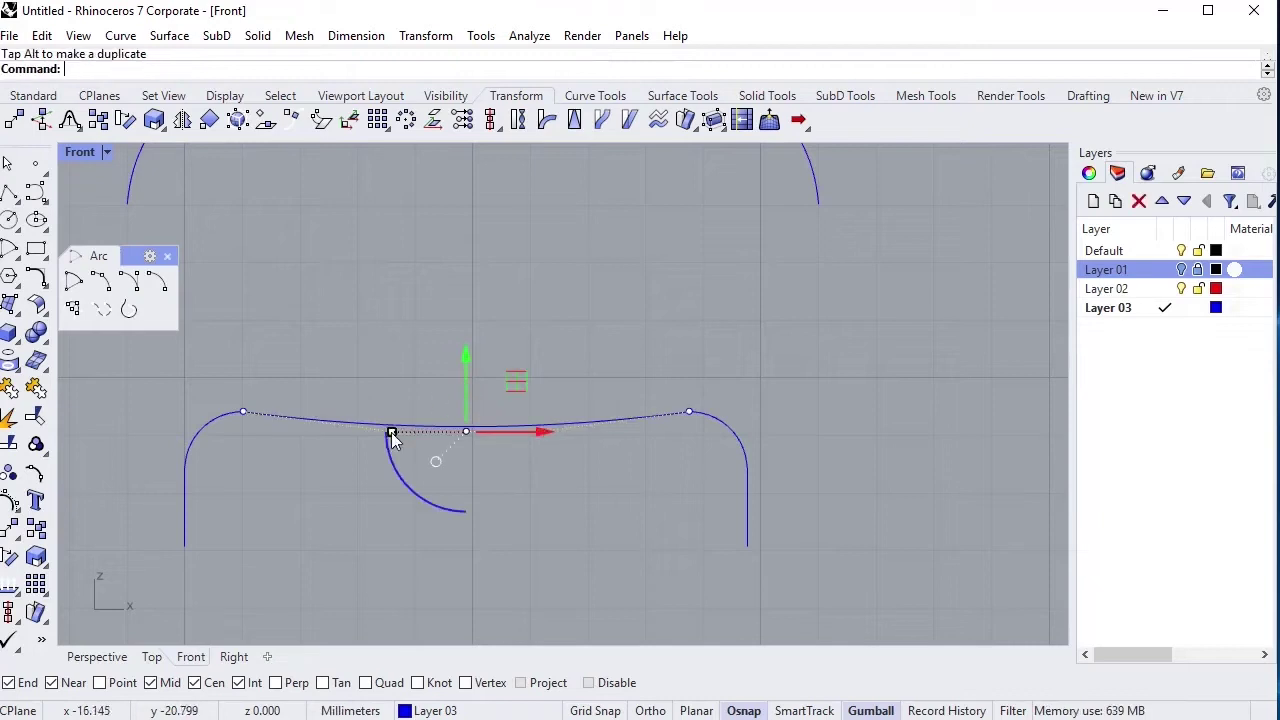
{"action": "scroll", "coordinate": [487, 395], "scroll_direction": "down", "scroll_amount": 3}
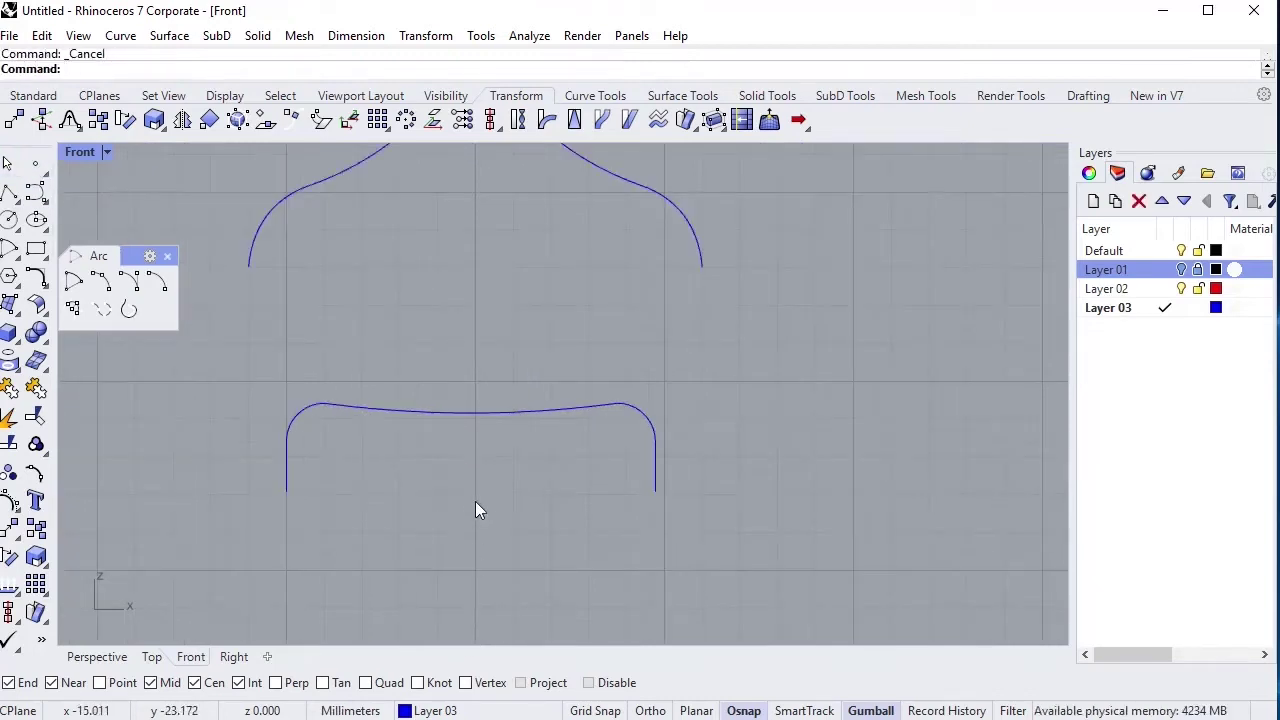
{"action": "key", "text": "Left"}
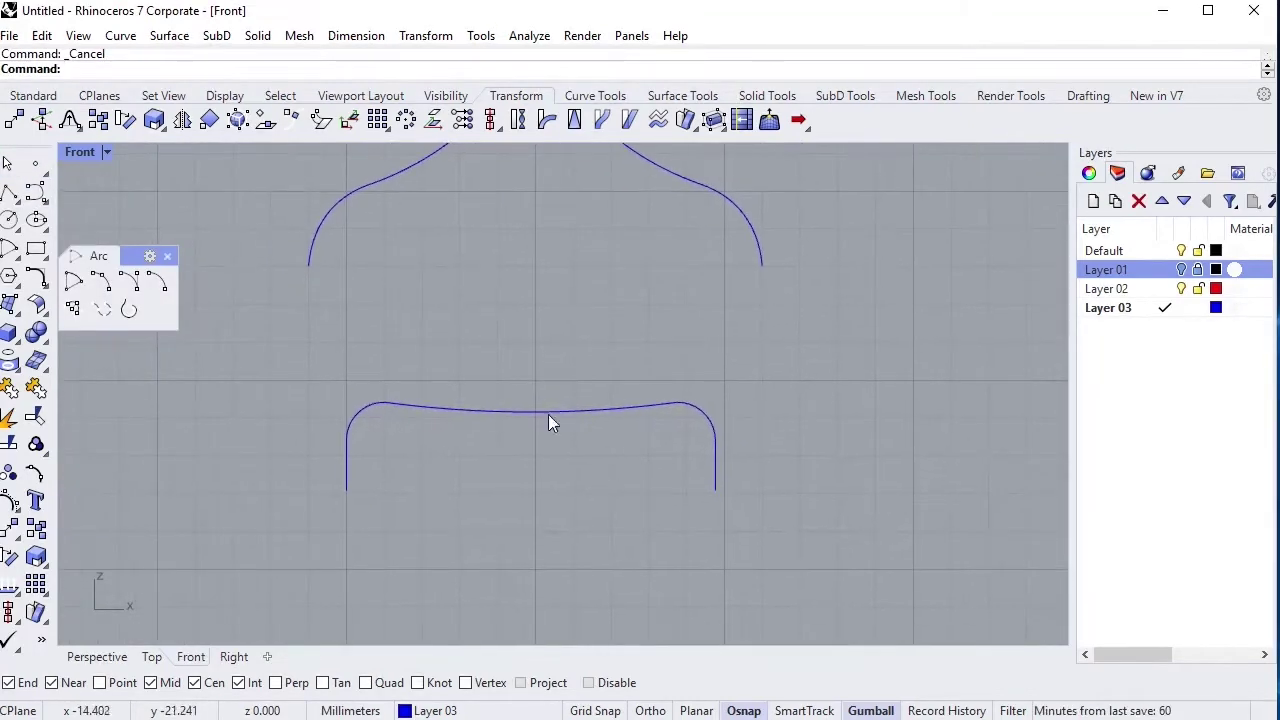
{"action": "left_click_drag", "start_coordinate": [702, 465], "coordinate": [199, 353]}
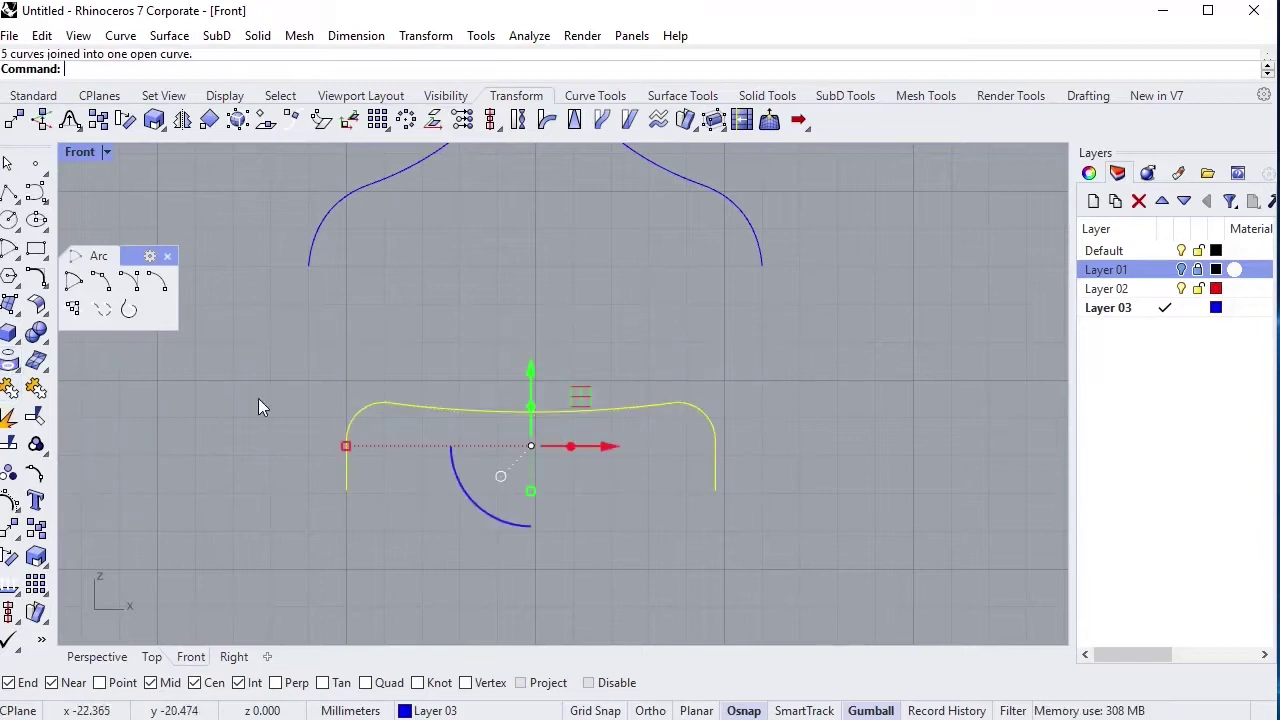
Start Orient on the profile curve and set reference points at its two ends in Front.
{"action": "left_click", "coordinate": [204, 122]}
{"action": "key", "text": "Return"}
{"action": "left_click", "coordinate": [346, 490]}
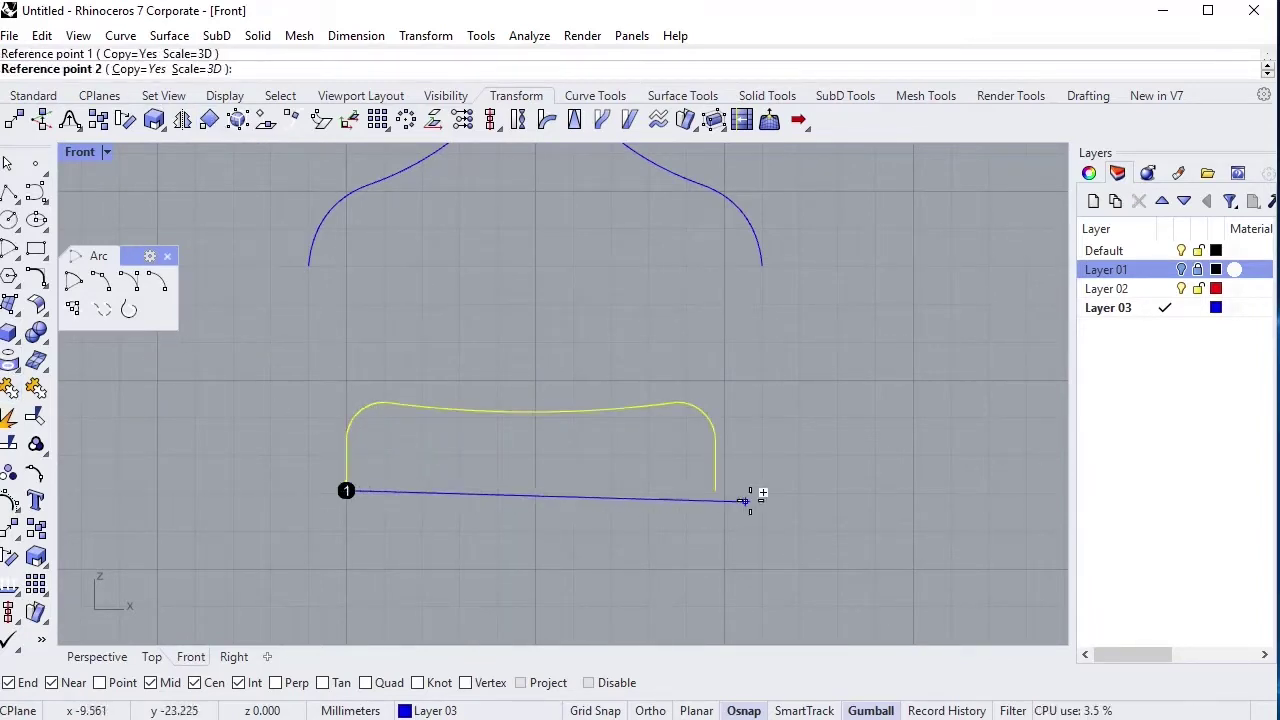
{"action": "left_click", "coordinate": [715, 490]}
Place the oriented copy at the fleur-de-lis base using two target points in Top.
{"action": "left_click", "coordinate": [151, 657]}
{"action": "scroll", "coordinate": [457, 371], "scroll_direction": "down", "scroll_amount": 2}
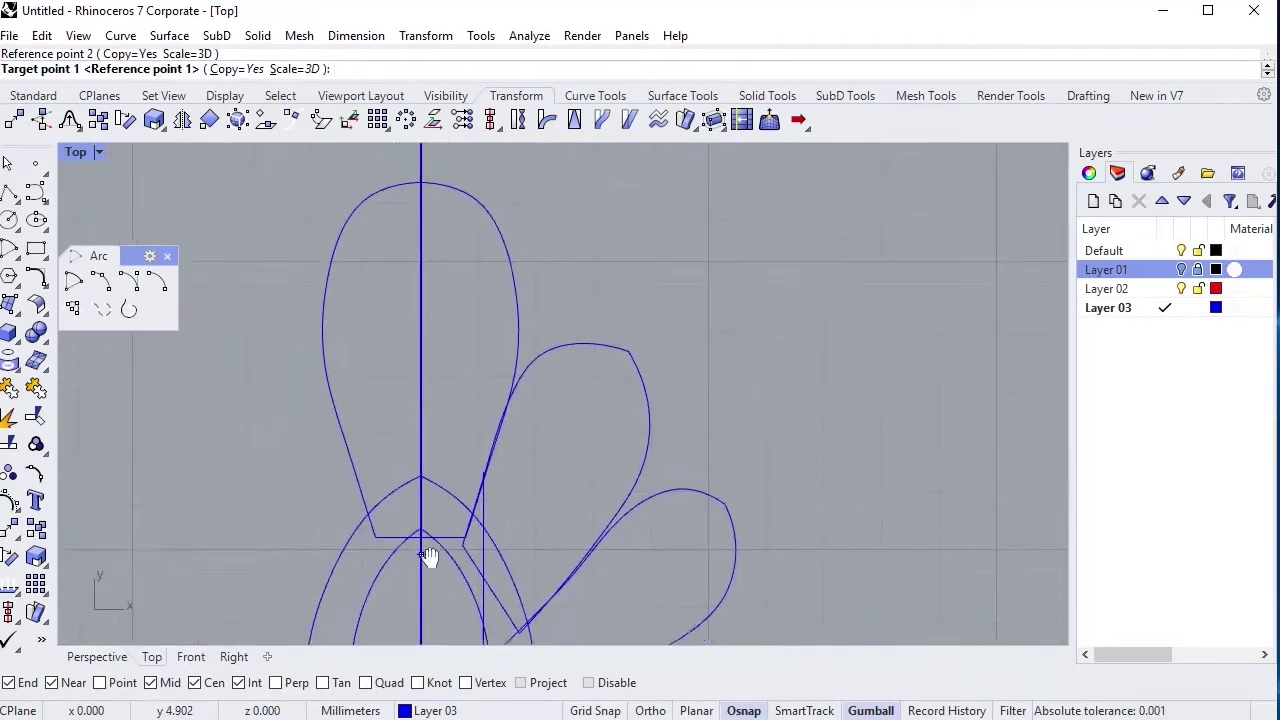
{"action": "scroll", "coordinate": [451, 394], "scroll_direction": "down", "scroll_amount": 2}
{"action": "scroll", "coordinate": [480, 500], "scroll_direction": "up", "scroll_amount": 5}
{"action": "scroll", "coordinate": [520, 460], "scroll_direction": "up", "scroll_amount": 3}
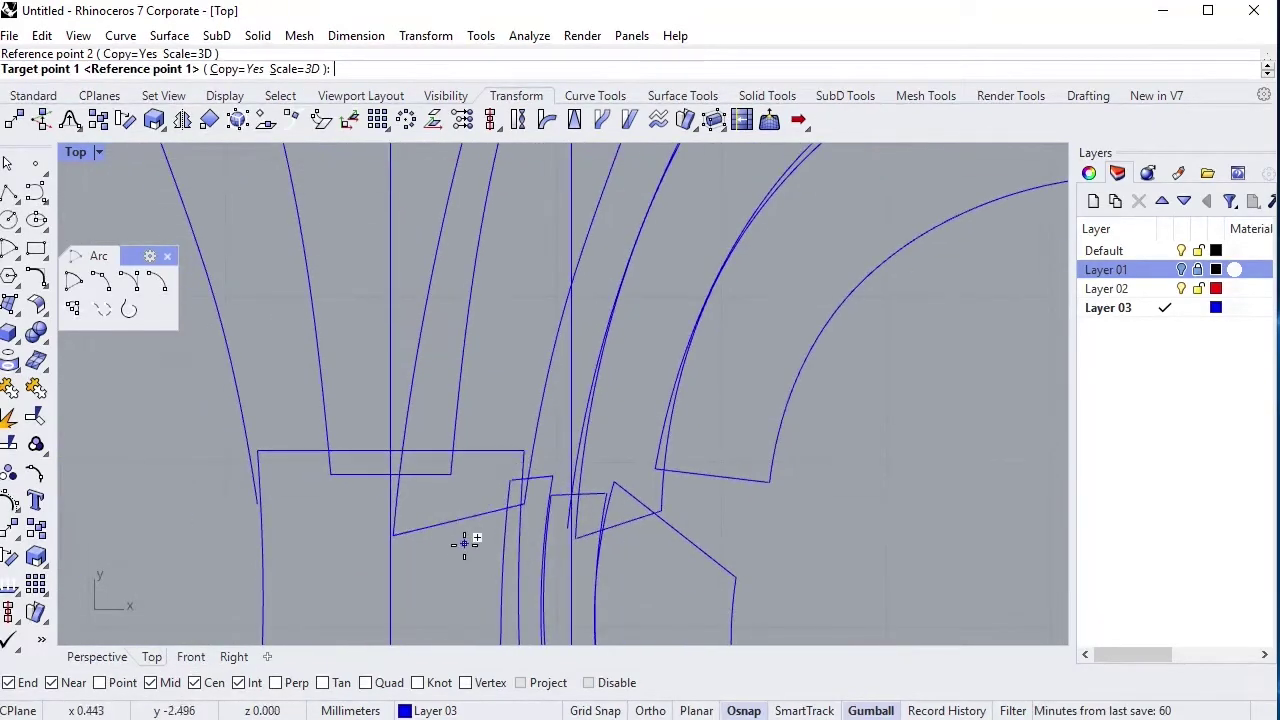
{"action": "scroll", "coordinate": [465, 542], "scroll_direction": "down", "scroll_amount": 3}
{"action": "scroll", "coordinate": [443, 166], "scroll_direction": "up", "scroll_amount": 2}
{"action": "scroll", "coordinate": [417, 476], "scroll_direction": "down", "scroll_amount": 2}
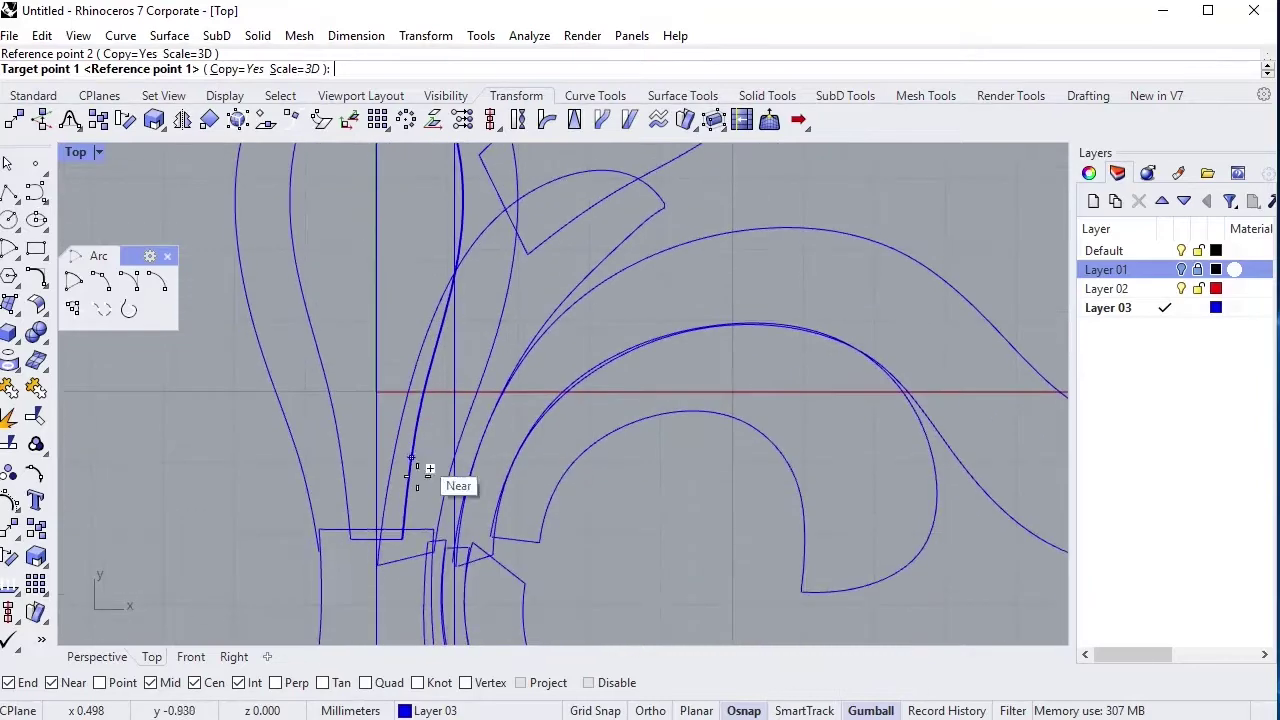
{"action": "scroll", "coordinate": [417, 476], "scroll_direction": "up", "scroll_amount": 4}
{"action": "left_click", "coordinate": [470, 542]}
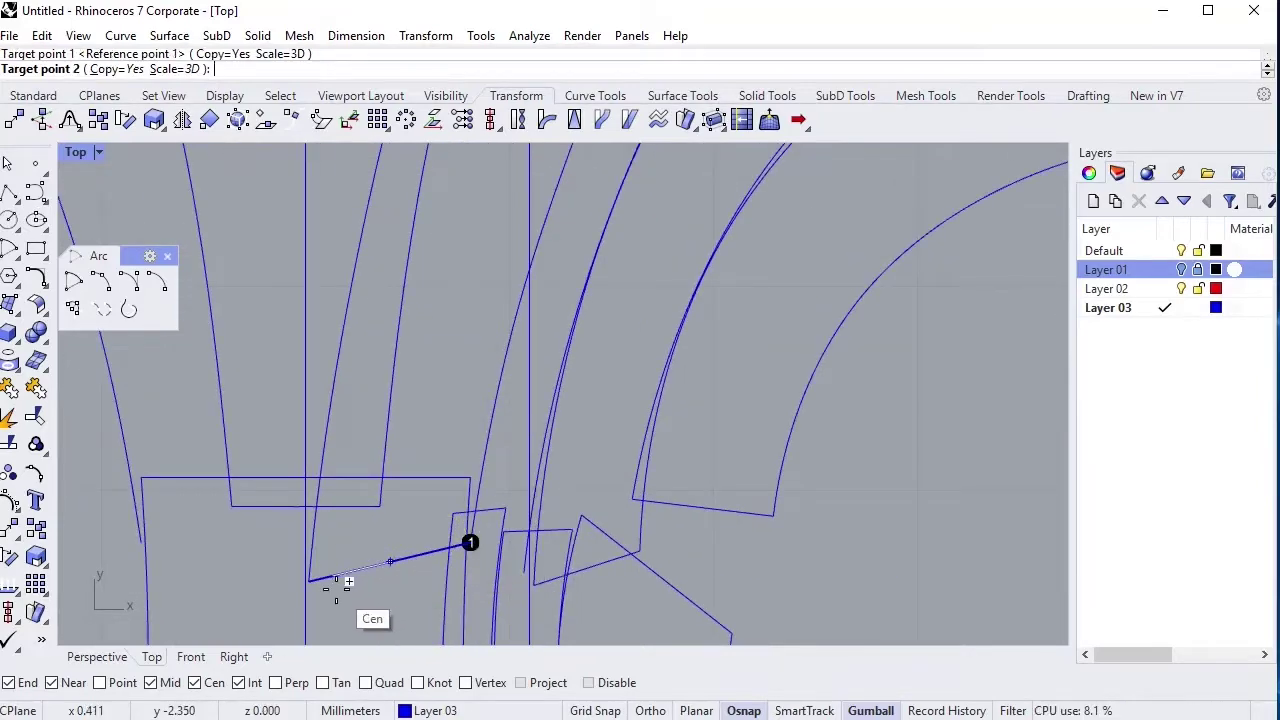
{"action": "scroll", "coordinate": [474, 571], "scroll_direction": "up", "scroll_amount": 2}
{"action": "scroll", "coordinate": [474, 572], "scroll_direction": "down", "scroll_amount": 4}
{"action": "left_click", "coordinate": [474, 571]}
{"action": "scroll", "coordinate": [474, 571], "scroll_direction": "up", "scroll_amount": 2}
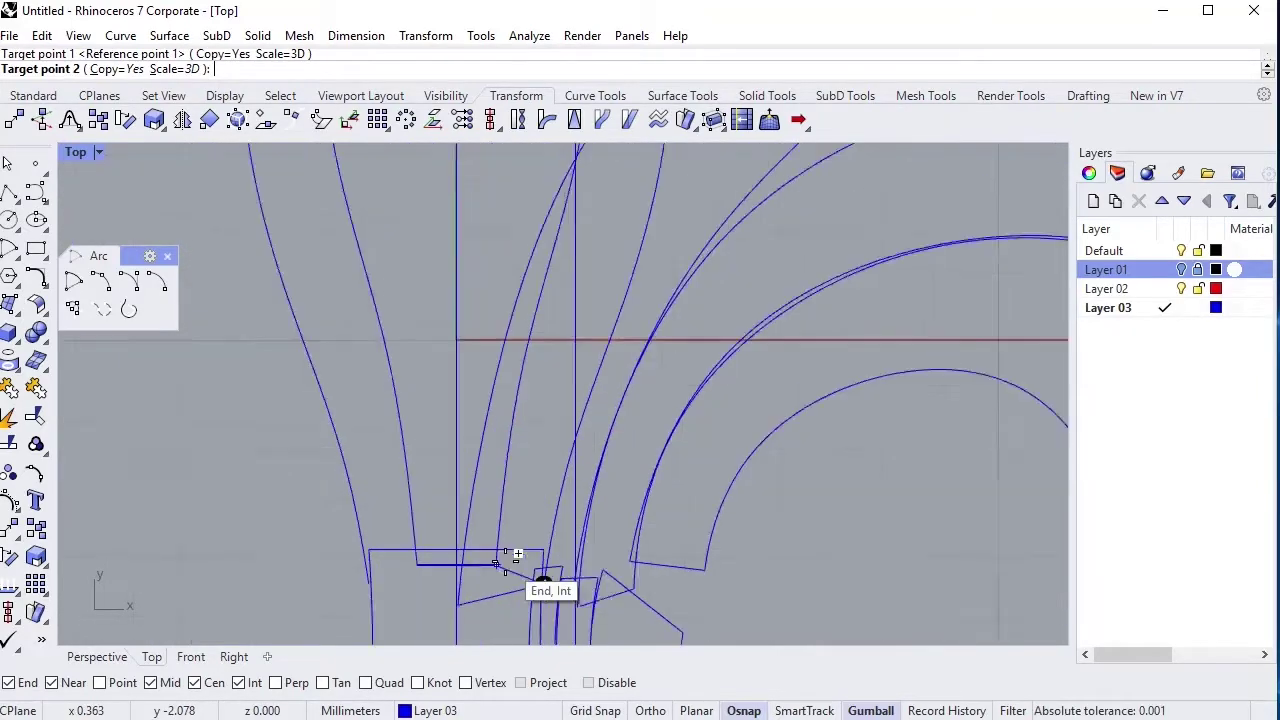
{"action": "scroll", "coordinate": [510, 556], "scroll_direction": "up", "scroll_amount": 1}
{"action": "left_click", "coordinate": [493, 568]}
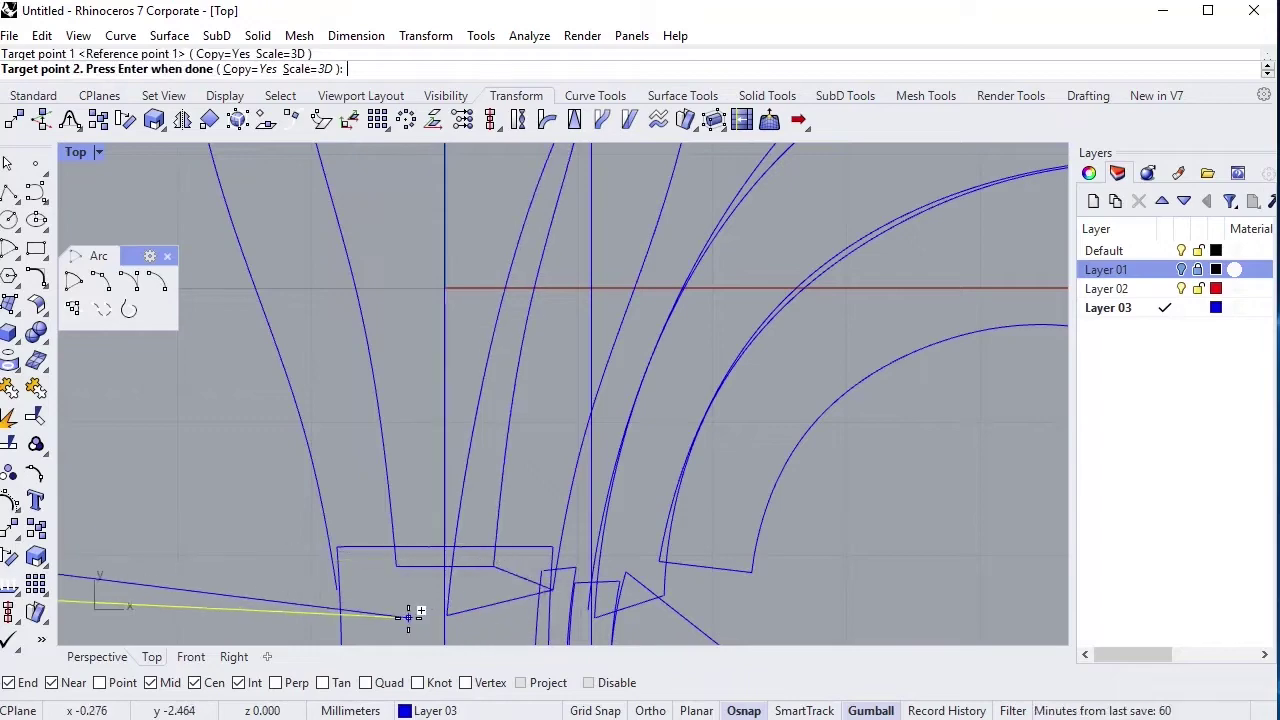
{"action": "key", "text": "Return"}
{"action": "scroll", "coordinate": [477, 612], "scroll_direction": "down", "scroll_amount": 3}
Delete the stray long curve near the fleur-de-lis base.
{"action": "left_click", "coordinate": [657, 362]}
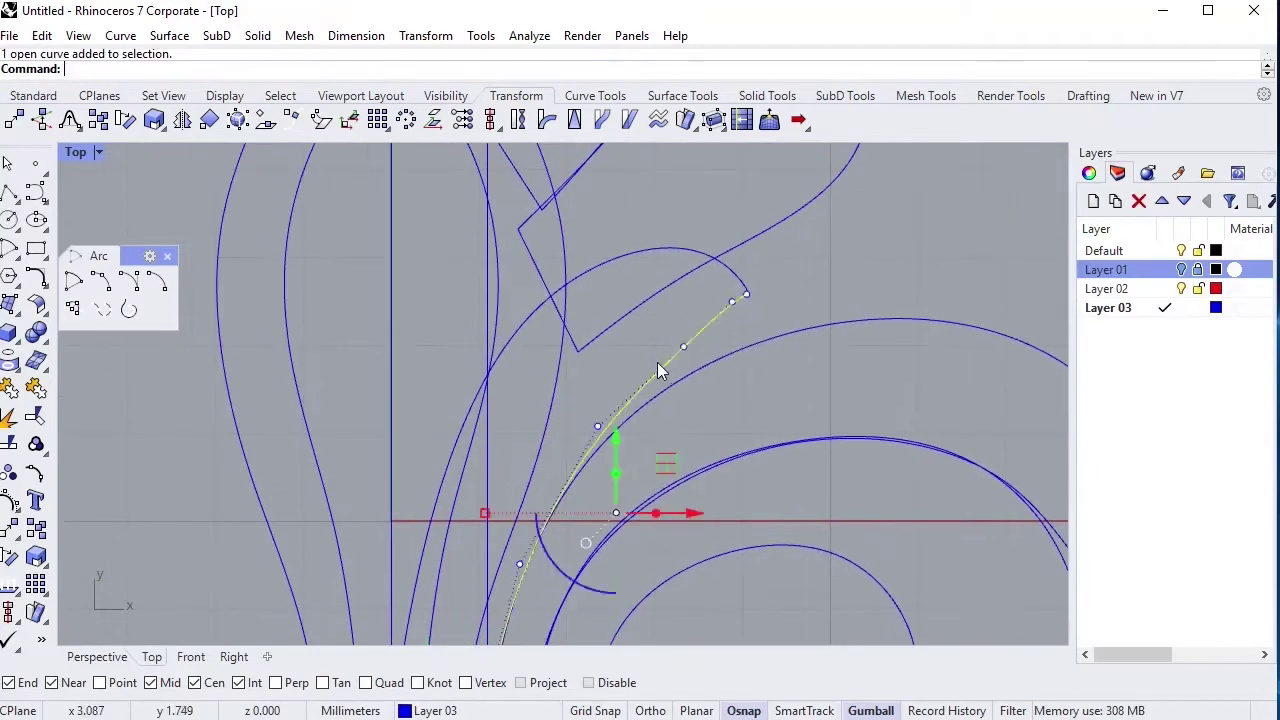
{"action": "scroll", "coordinate": [558, 530], "scroll_direction": "up", "scroll_amount": 2}
{"action": "scroll", "coordinate": [421, 488], "scroll_direction": "up", "scroll_amount": 1}
{"action": "scroll", "coordinate": [421, 488], "scroll_direction": "up", "scroll_amount": 1}
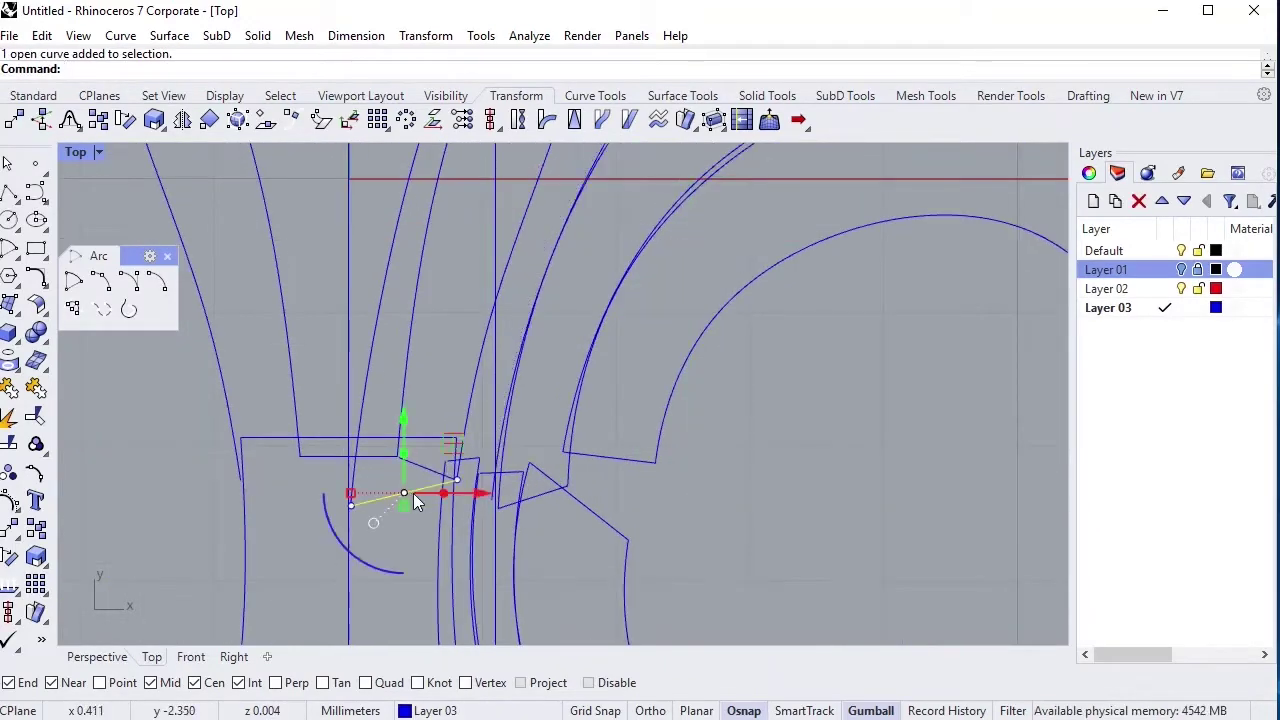
{"action": "key", "text": "Delete"}
{"action": "scroll", "coordinate": [412, 450], "scroll_direction": "up", "scroll_amount": 2}
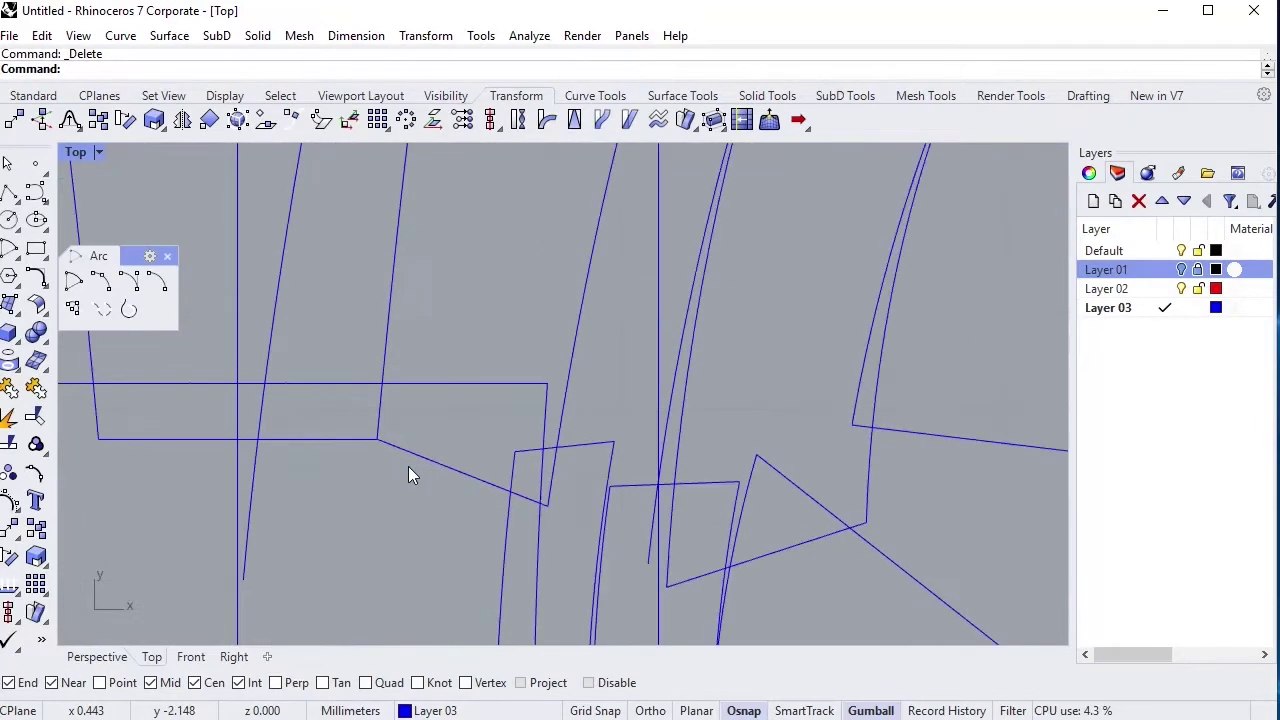
{"action": "scroll", "coordinate": [409, 468], "scroll_direction": "down", "scroll_amount": 2}
Select the long sweeping curve at the base of the fleur-de-lis.
{"action": "right_click_drag", "start_coordinate": [410, 472], "coordinate": [445, 522]}
{"action": "scroll", "coordinate": [446, 545], "scroll_direction": "down", "scroll_amount": 2}
{"action": "scroll", "coordinate": [517, 380], "scroll_direction": "up", "scroll_amount": 1}
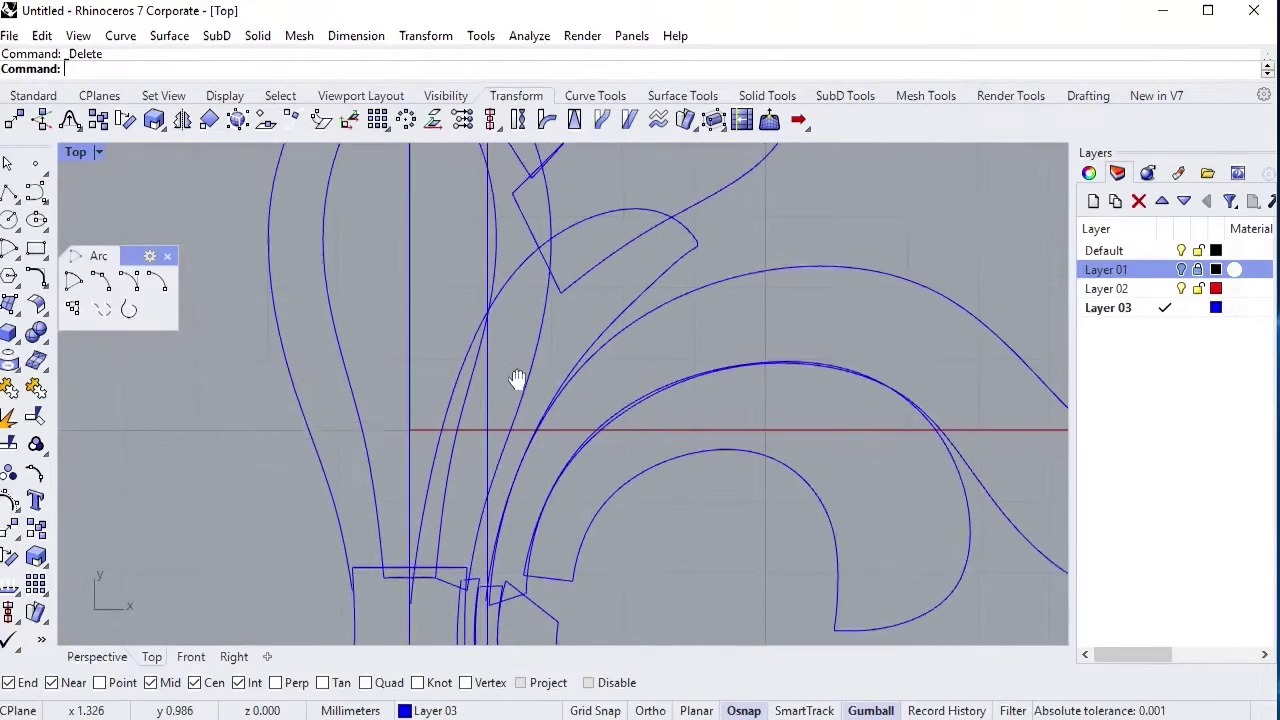
{"action": "scroll", "coordinate": [465, 355], "scroll_direction": "up", "scroll_amount": 1}
{"action": "left_click", "coordinate": [467, 350]}
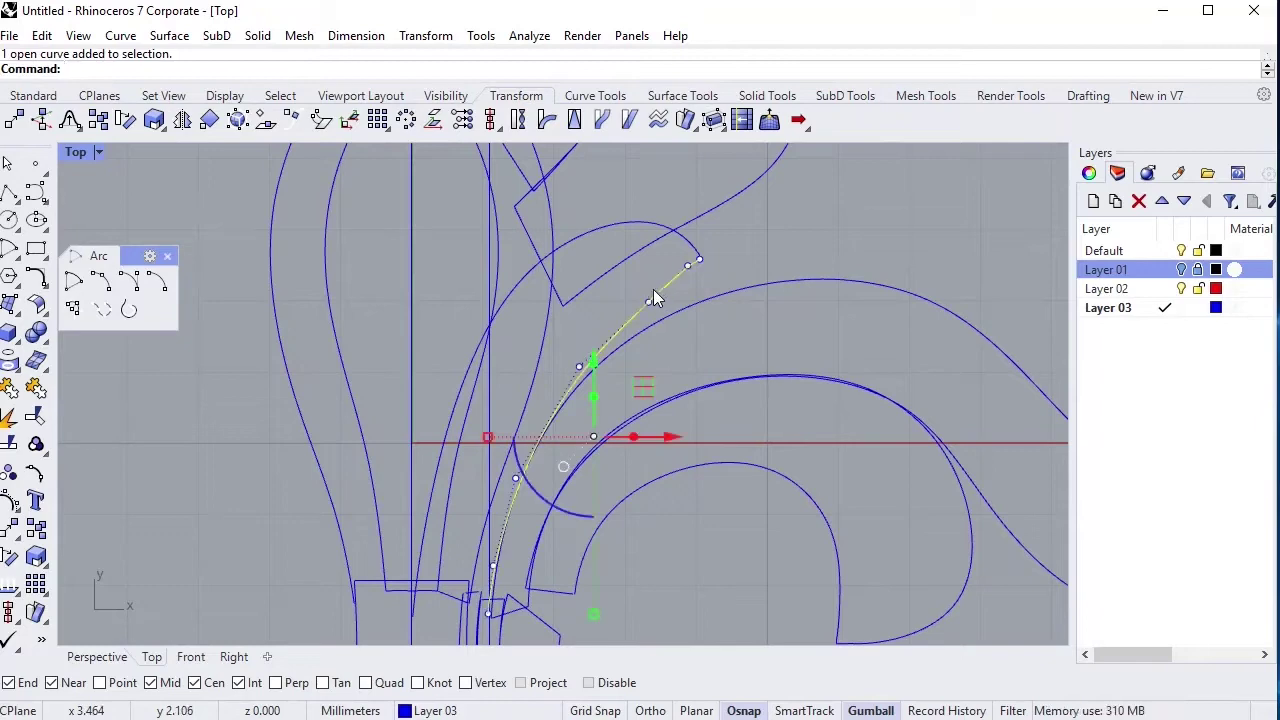
{"action": "scroll", "coordinate": [560, 420], "scroll_direction": "up", "scroll_amount": 2}
{"action": "scroll", "coordinate": [500, 512], "scroll_direction": "up", "scroll_amount": 2}
{"action": "scroll", "coordinate": [481, 504], "scroll_direction": "down", "scroll_amount": 2}
{"action": "scroll", "coordinate": [495, 450], "scroll_direction": "up", "scroll_amount": 3}
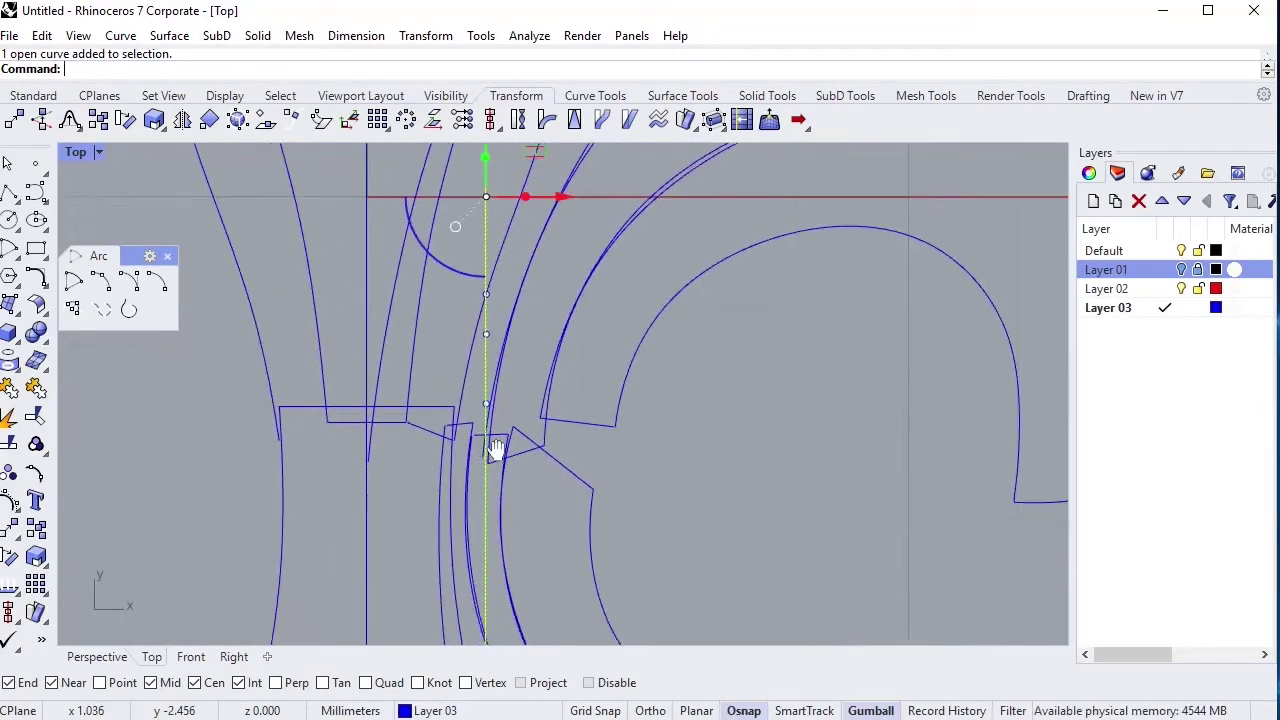
{"action": "right_click_drag", "start_coordinate": [500, 443], "coordinate": [900, 447]}
Start a circle by diameter, picking its first diameter point on the base.
{"action": "left_click", "coordinate": [14, 228]}
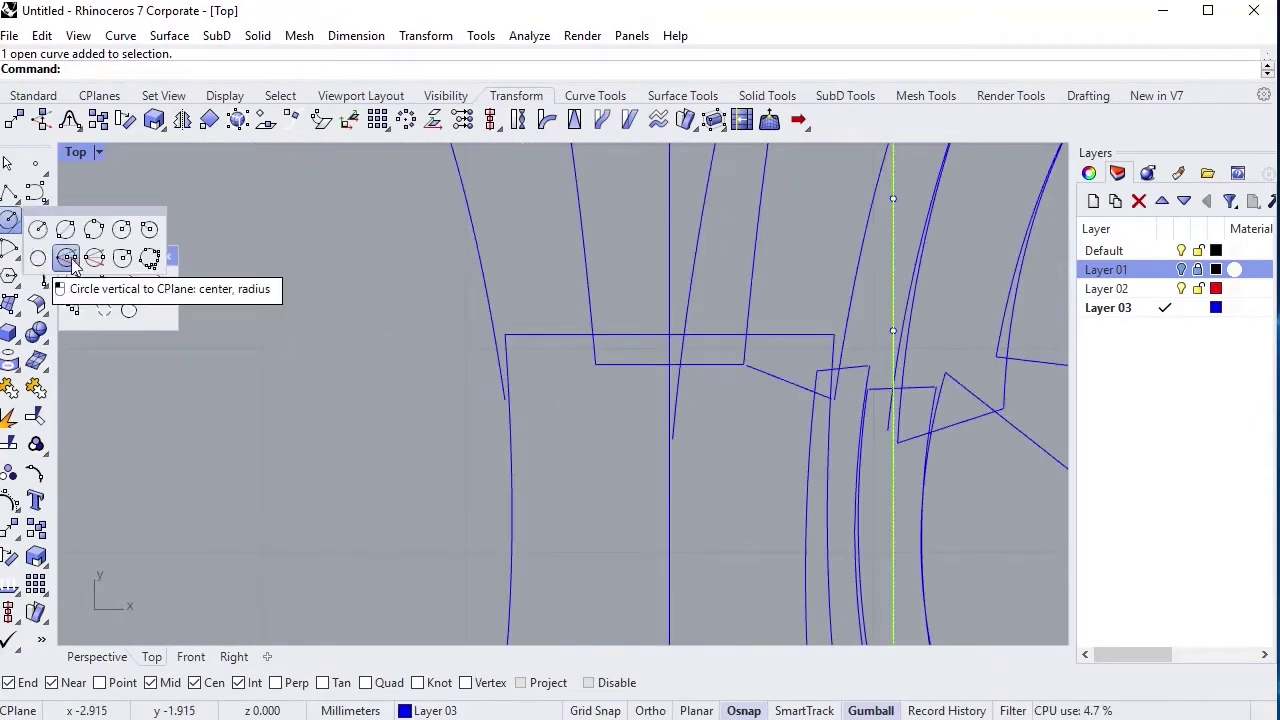
{"action": "left_click", "coordinate": [63, 251]}
{"action": "left_click", "coordinate": [673, 439]}
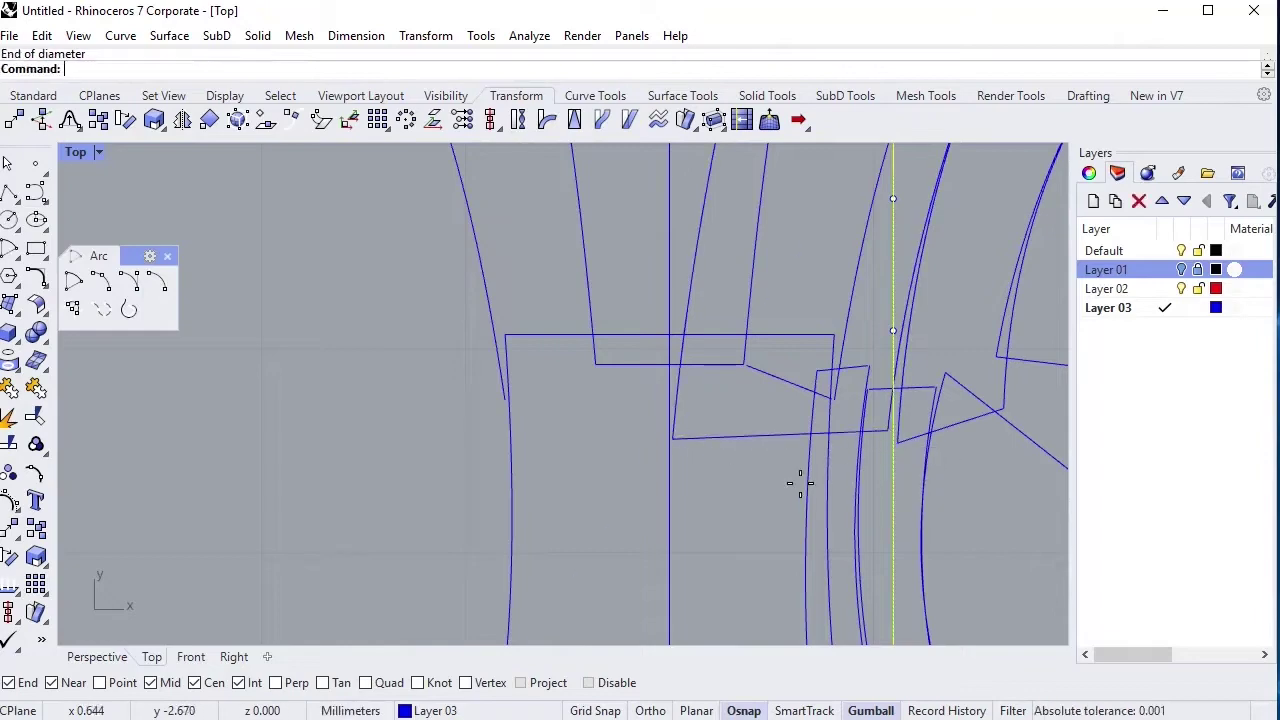
{"action": "mouse_move", "coordinate": [720, 477]}
{"action": "right_mouse_down"}
{"action": "mouse_move", "coordinate": [476, 358]}
{"action": "mouse_move", "coordinate": [444, 585]}
{"action": "mouse_move", "coordinate": [513, 517]}
{"action": "mouse_move", "coordinate": [483, 547]}
{"action": "mouse_move", "coordinate": [571, 243]}
{"action": "mouse_move", "coordinate": [575, 572]}
{"action": "mouse_move", "coordinate": [600, 410]}
{"action": "right_mouse_up"}
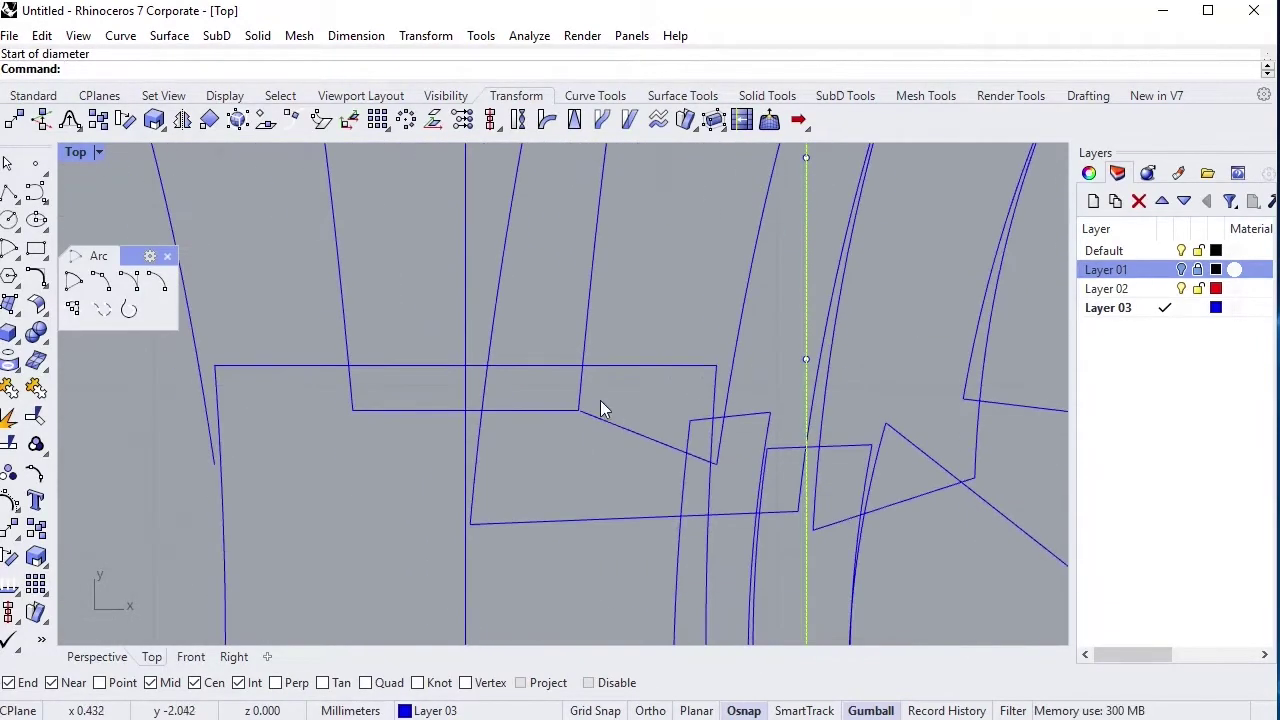
Mirror the slanted base segment as a copy across the vertical centre axis.
{"action": "left_click", "coordinate": [182, 119]}
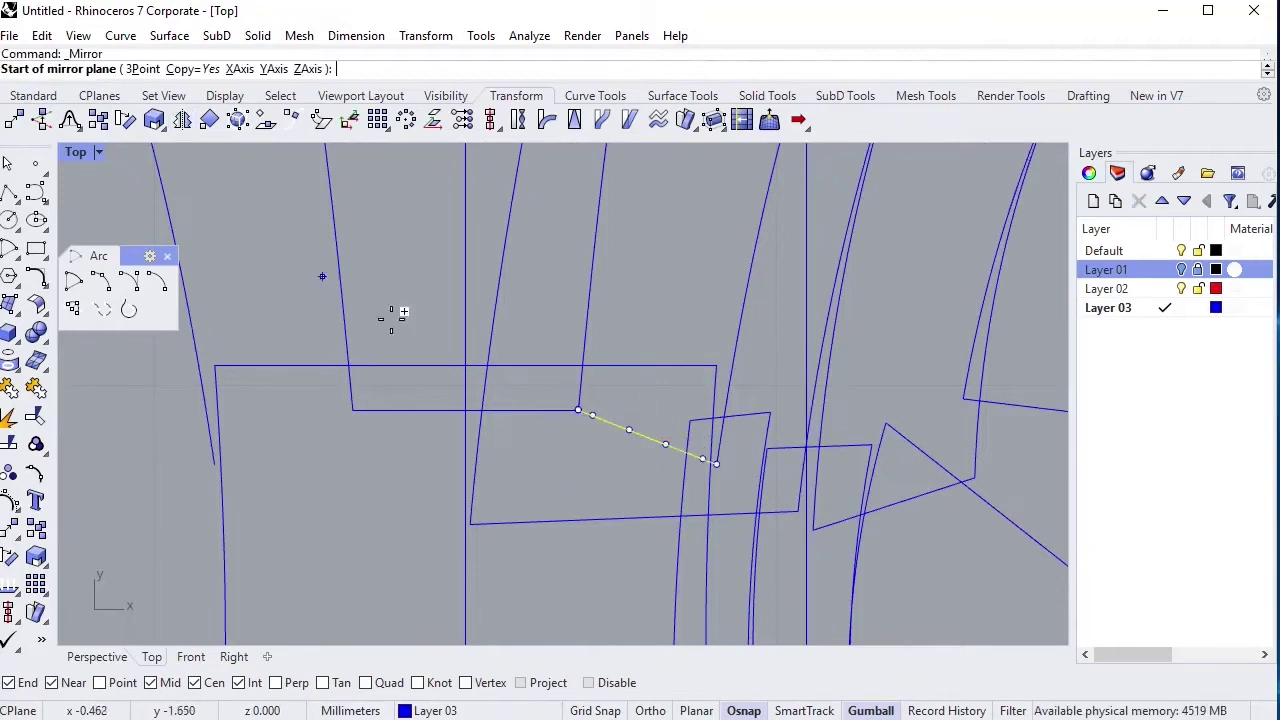
{"action": "left_click", "coordinate": [466, 409]}
{"action": "left_click", "coordinate": [467, 314]}
{"action": "scroll", "coordinate": [357, 489], "scroll_direction": "down", "scroll_amount": 3}
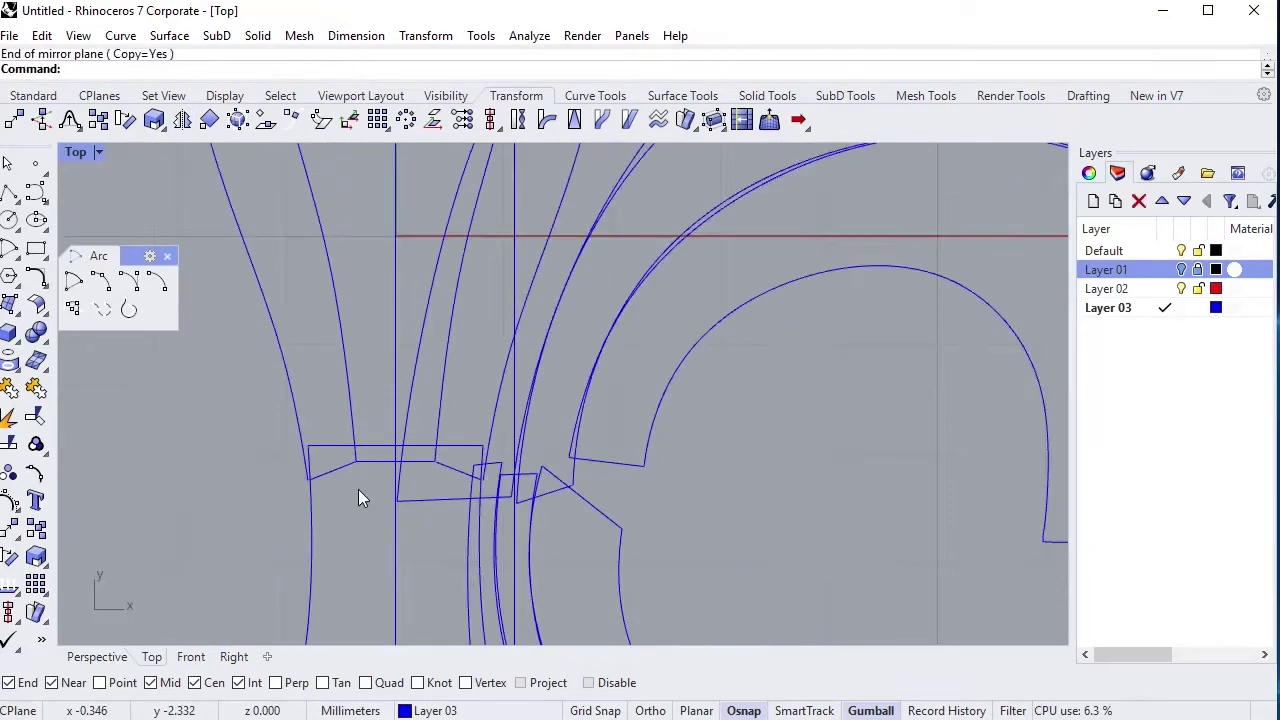
Join the centre petal's arch curves and centre line into open curves.
{"action": "right_click_drag", "start_coordinate": [358, 489], "coordinate": [415, 500]}
{"action": "scroll", "coordinate": [447, 298], "scroll_direction": "up", "scroll_amount": 3}
{"action": "scroll", "coordinate": [444, 293], "scroll_direction": "up", "scroll_amount": 3}
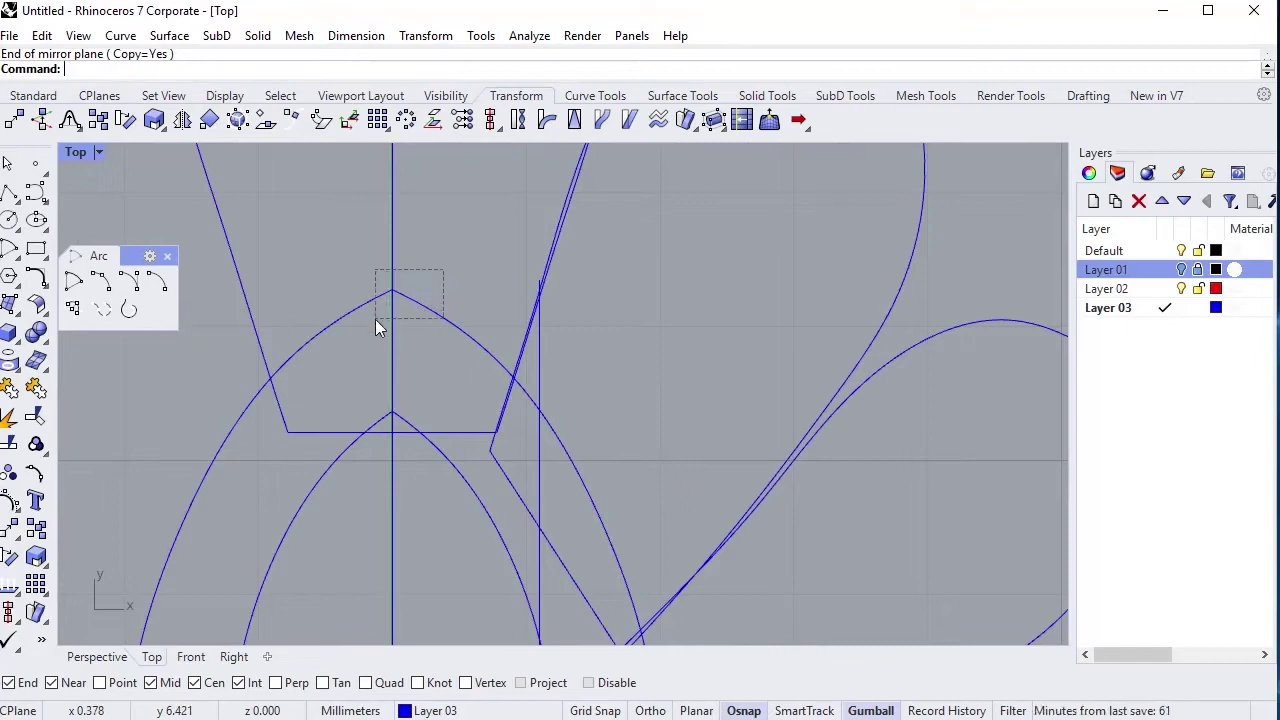
{"action": "left_click_drag", "start_coordinate": [443, 269], "coordinate": [375, 319]}
{"action": "left_click", "coordinate": [35, 390]}
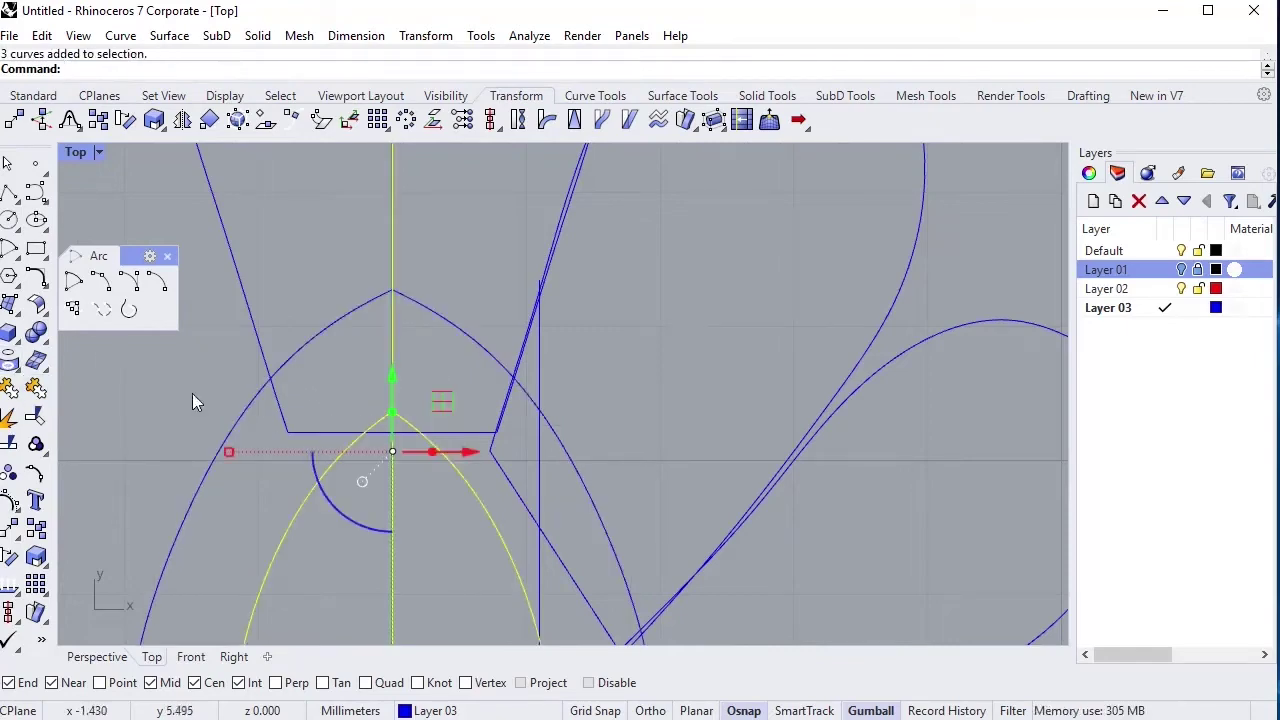
Switch to the Perspective view and orbit to a low oblique angle.
{"action": "scroll", "coordinate": [410, 263], "scroll_direction": "down", "scroll_amount": 3}
{"action": "scroll", "coordinate": [414, 271], "scroll_direction": "up", "scroll_amount": 2}
{"action": "right_click_drag", "start_coordinate": [414, 271], "coordinate": [481, 260]}
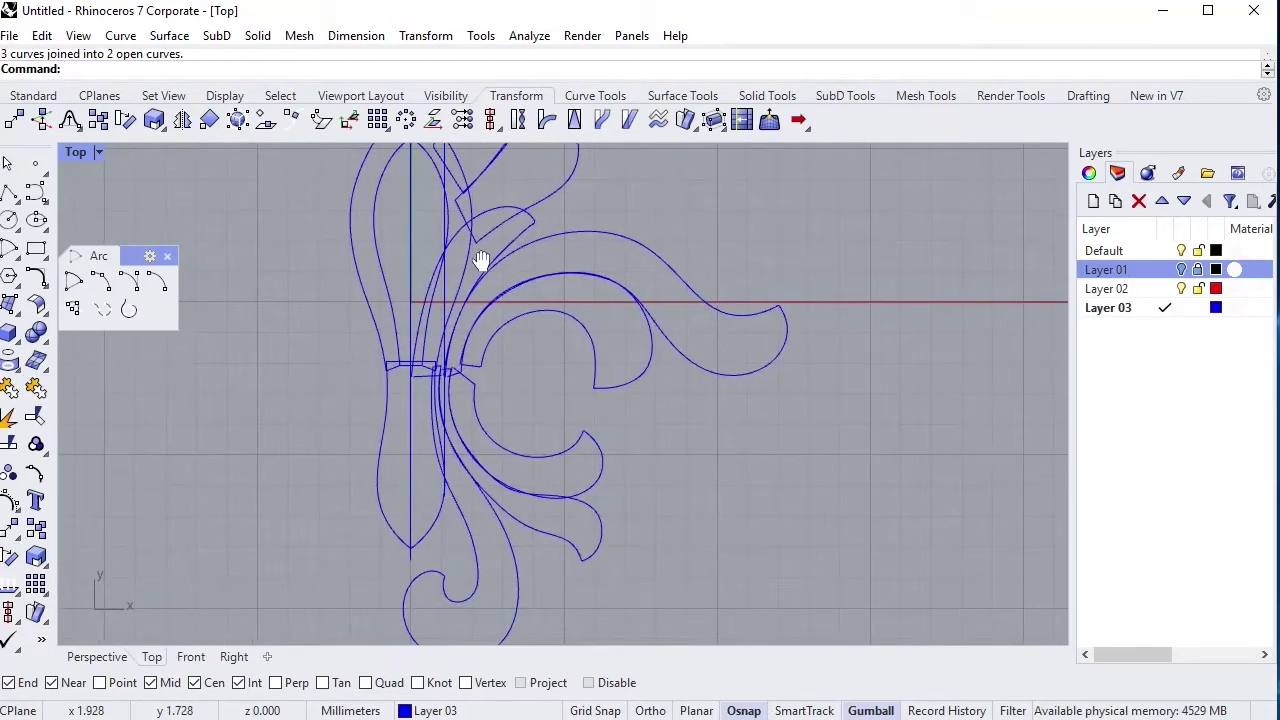
{"action": "left_click", "coordinate": [97, 657]}
{"action": "mouse_move", "coordinate": [520, 400]}
{"action": "right_mouse_down"}
{"action": "mouse_move", "coordinate": [823, 323]}
{"action": "mouse_move", "coordinate": [682, 393]}
{"action": "right_mouse_up"}
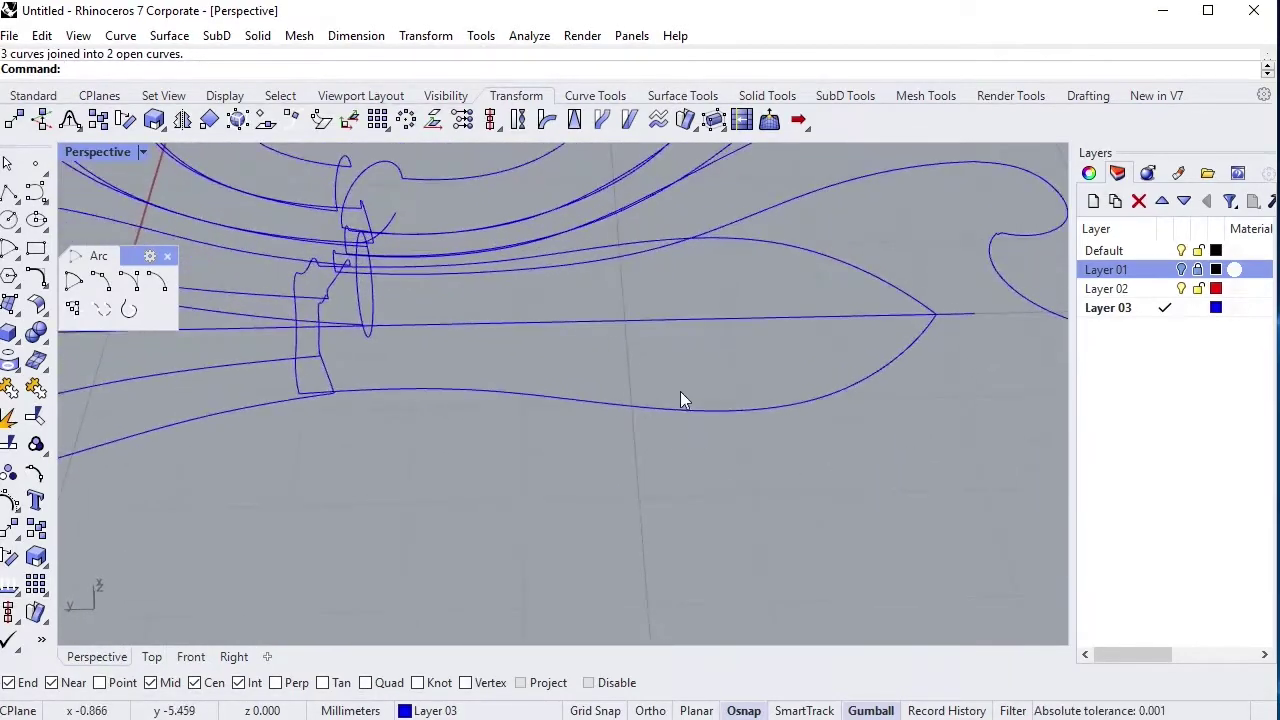
Using all ornament curves as cutting edges, trim the overlapping piece at the profile notch.
{"action": "left_click", "coordinate": [682, 393]}
{"action": "mouse_move", "coordinate": [558, 395]}
{"action": "right_mouse_down"}
{"action": "mouse_move", "coordinate": [412, 374]}
{"action": "mouse_move", "coordinate": [414, 326]}
{"action": "mouse_move", "coordinate": [250, 262]}
{"action": "mouse_move", "coordinate": [600, 243]}
{"action": "mouse_move", "coordinate": [888, 306]}
{"action": "mouse_move", "coordinate": [694, 529]}
{"action": "right_mouse_up"}
{"action": "left_click_drag", "start_coordinate": [694, 529], "coordinate": [309, 244]}
{"action": "left_click", "coordinate": [18, 394]}
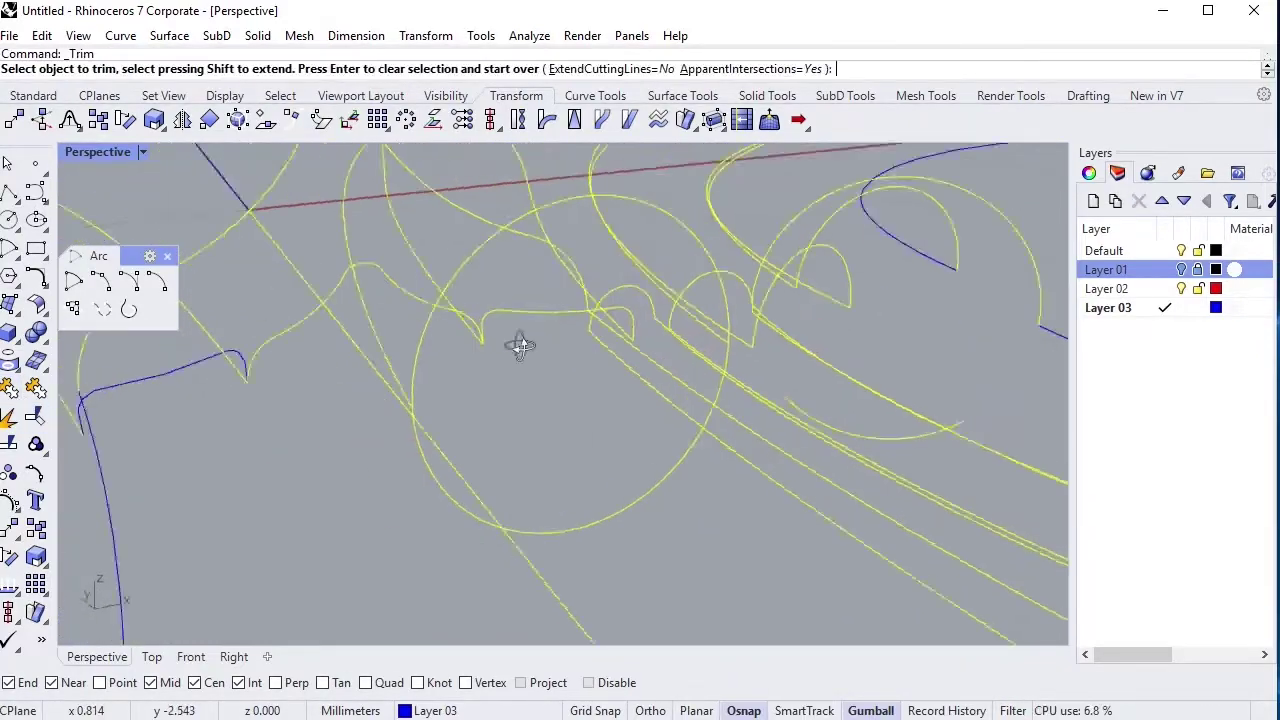
{"action": "mouse_move", "coordinate": [514, 343]}
{"action": "right_mouse_down"}
{"action": "mouse_move", "coordinate": [714, 462]}
{"action": "mouse_move", "coordinate": [642, 458]}
{"action": "right_mouse_up"}
{"action": "left_click", "coordinate": [880, 513]}
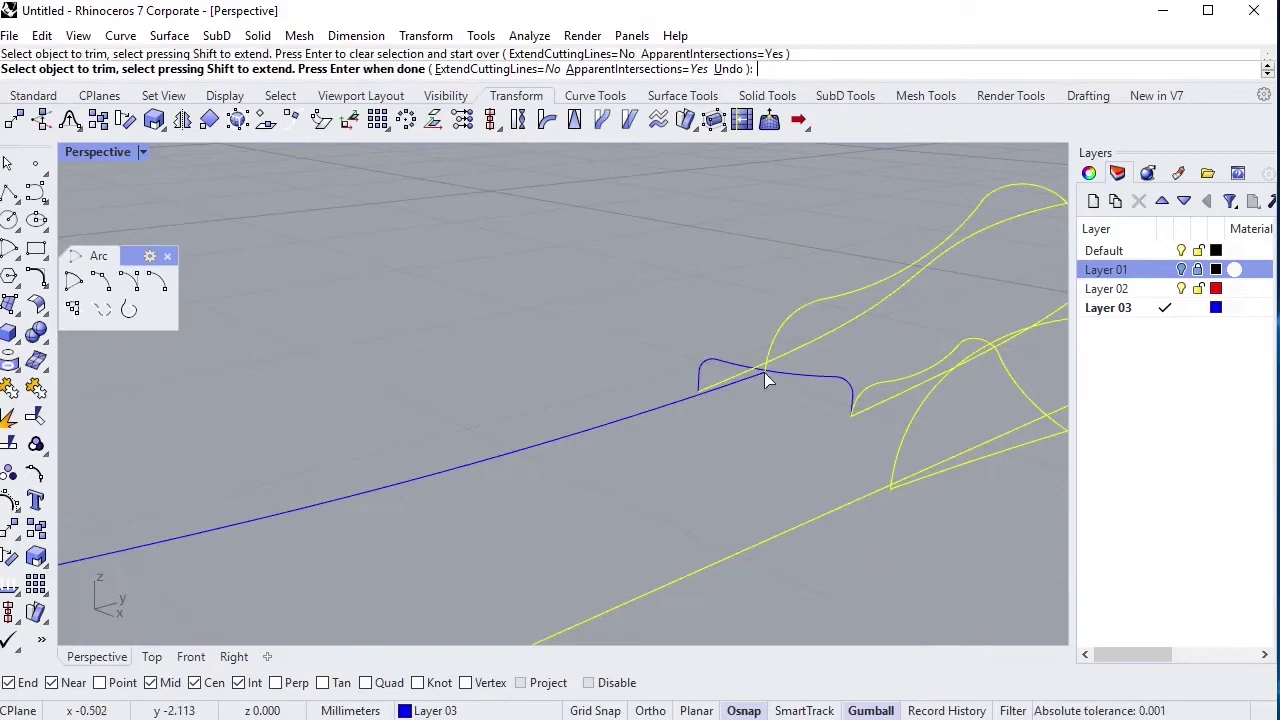
{"action": "mouse_move", "coordinate": [764, 372]}
{"action": "right_mouse_down"}
{"action": "mouse_move", "coordinate": [846, 309]}
{"action": "mouse_move", "coordinate": [623, 366]}
{"action": "mouse_move", "coordinate": [662, 349]}
{"action": "mouse_move", "coordinate": [805, 340]}
{"action": "mouse_move", "coordinate": [569, 323]}
{"action": "mouse_move", "coordinate": [682, 357]}
{"action": "mouse_move", "coordinate": [676, 369]}
{"action": "right_mouse_up"}
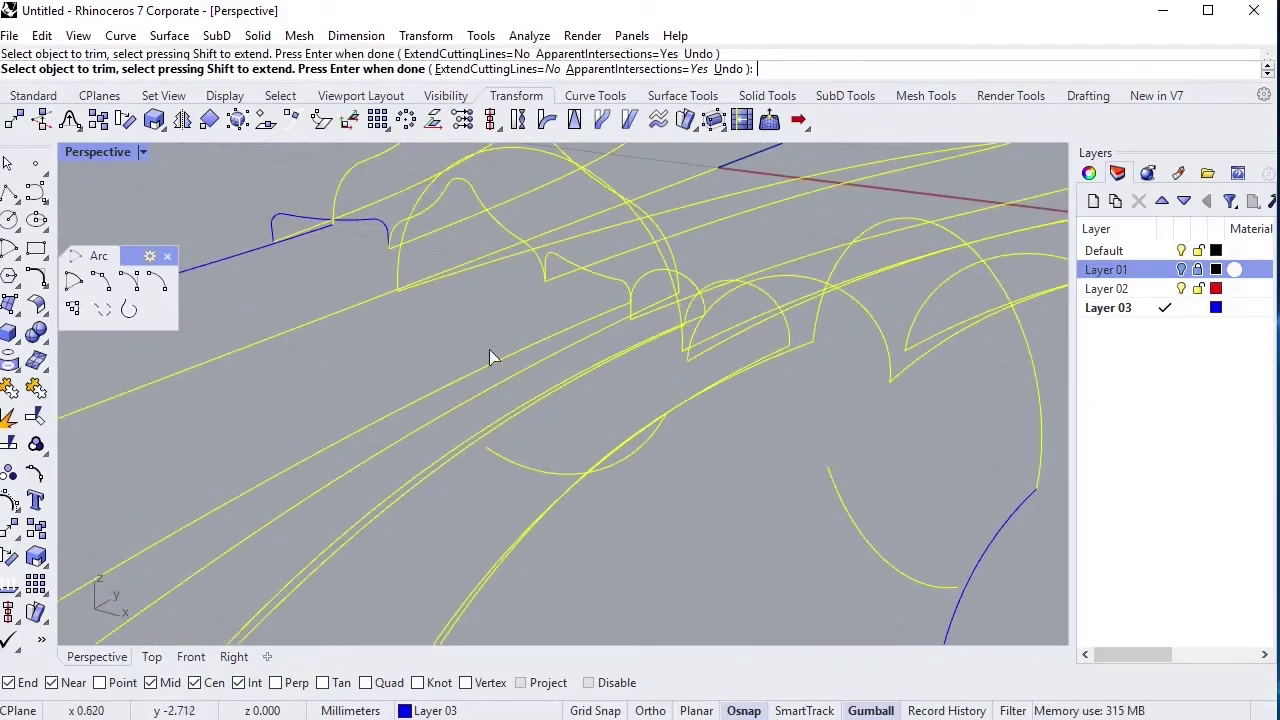
{"action": "mouse_move", "coordinate": [489, 357]}
{"action": "right_mouse_down"}
{"action": "mouse_move", "coordinate": [544, 365]}
{"action": "mouse_move", "coordinate": [571, 337]}
{"action": "mouse_move", "coordinate": [746, 410]}
{"action": "mouse_move", "coordinate": [755, 435]}
{"action": "mouse_move", "coordinate": [663, 234]}
{"action": "mouse_move", "coordinate": [608, 237]}
{"action": "mouse_move", "coordinate": [576, 302]}
{"action": "mouse_move", "coordinate": [661, 233]}
{"action": "right_mouse_up"}
{"action": "key", "text": "Escape"}
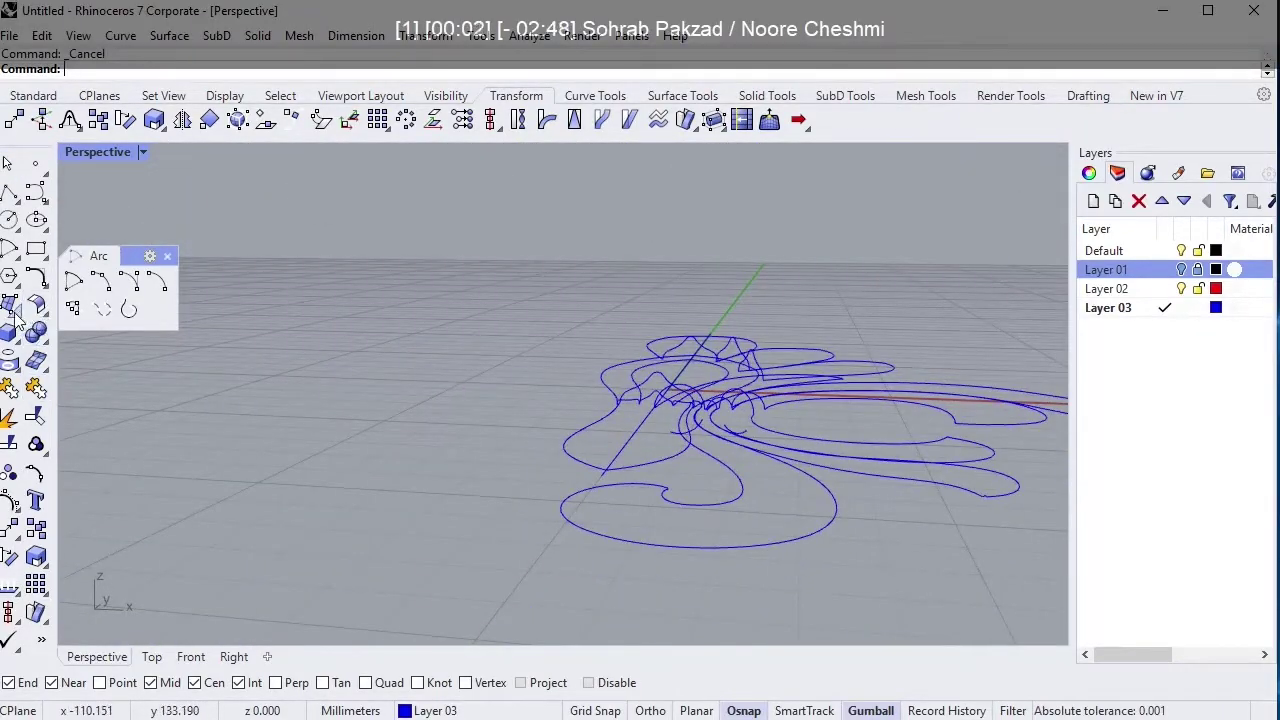
Start Sweep2 and pick the curl's two rail curves.
{"action": "left_click", "coordinate": [17, 318]}
{"action": "scroll", "coordinate": [400, 400], "scroll_direction": "up", "scroll_amount": 5}
{"action": "left_click", "coordinate": [129, 461]}
{"action": "left_click", "coordinate": [379, 403]}
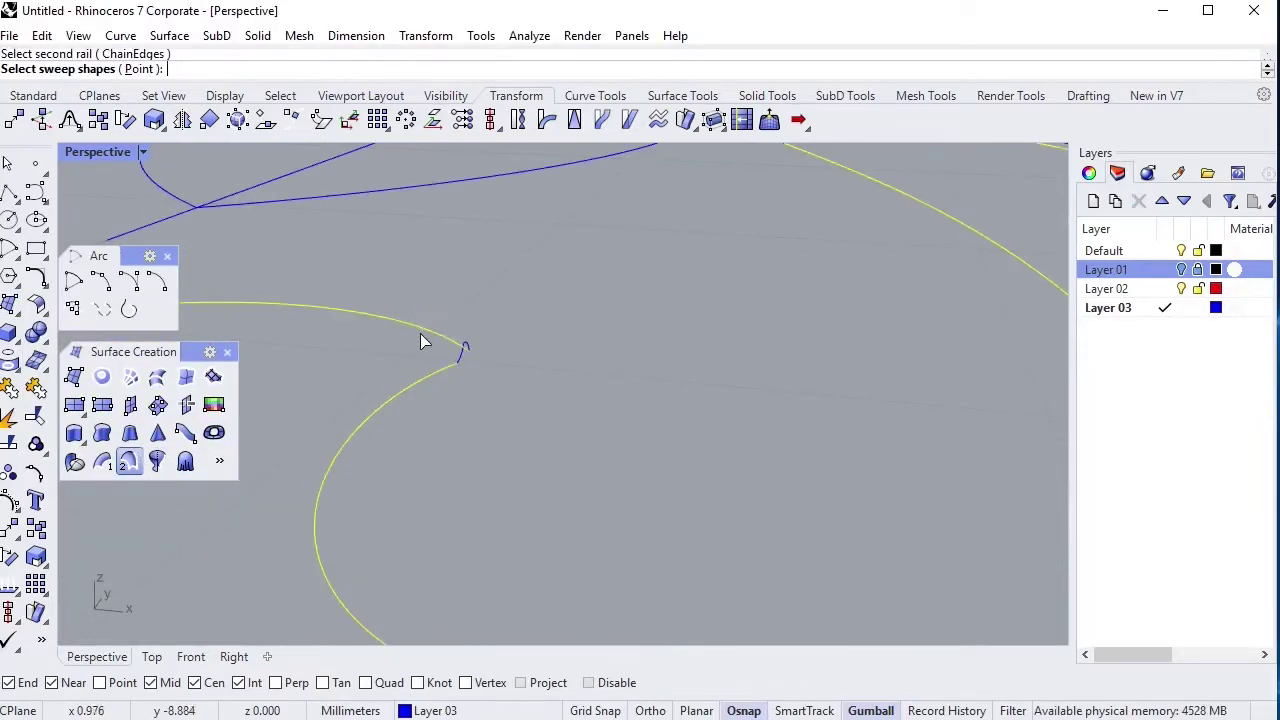
{"action": "left_click", "coordinate": [463, 349]}
{"action": "scroll", "coordinate": [452, 443], "scroll_direction": "down", "scroll_amount": 3}
{"action": "mouse_move", "coordinate": [452, 443]}
{"action": "right_mouse_down"}
{"action": "mouse_move", "coordinate": [543, 200]}
{"action": "mouse_move", "coordinate": [478, 183]}
{"action": "right_mouse_up"}
Add slash cross-sections across the curl in Top and accept the swept curl surface.
{"action": "left_click", "coordinate": [151, 657]}
{"action": "right_click", "coordinate": [553, 305]}
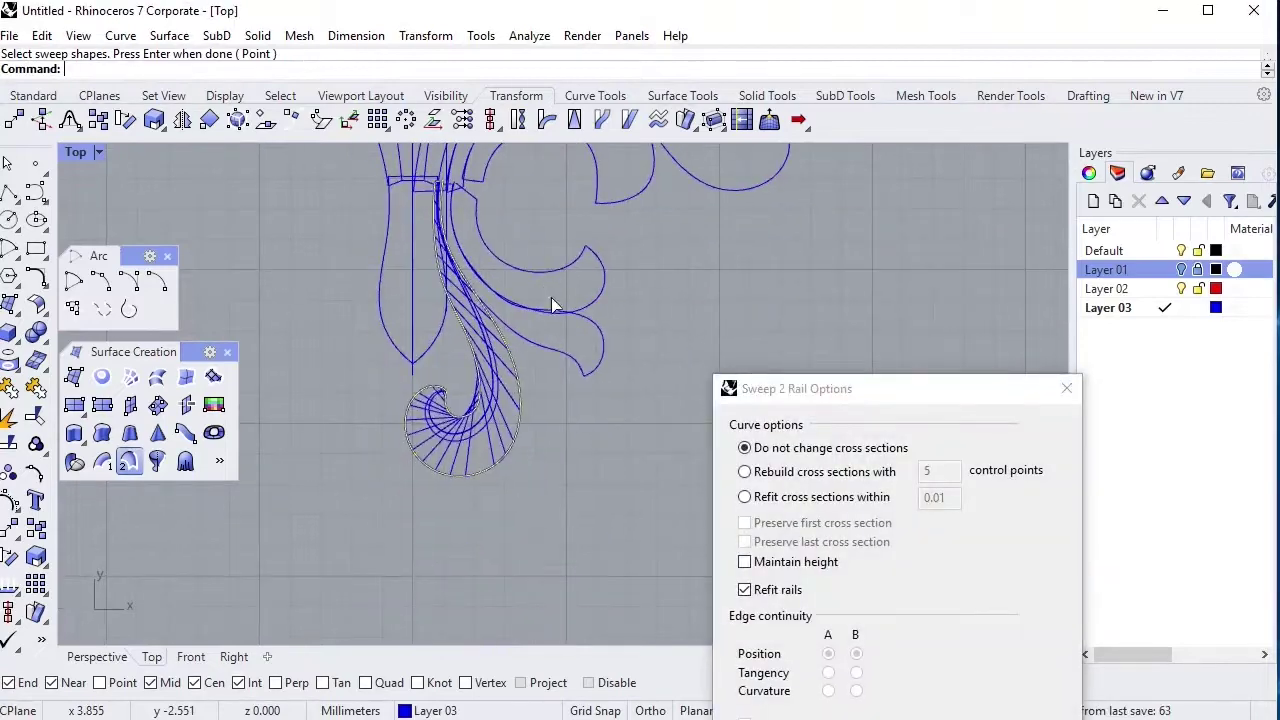
{"action": "scroll", "coordinate": [449, 429], "scroll_direction": "up", "scroll_amount": 1}
{"action": "scroll", "coordinate": [391, 366], "scroll_direction": "up", "scroll_amount": 3}
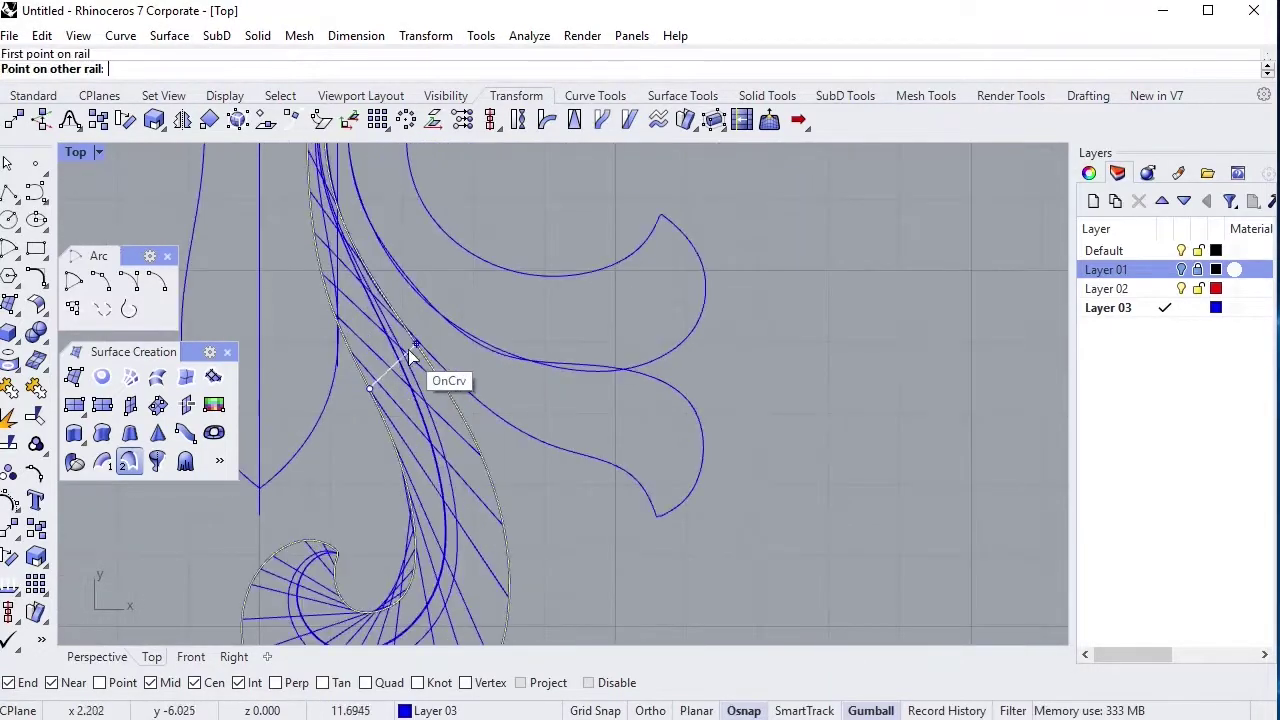
{"action": "left_click", "coordinate": [432, 354]}
{"action": "left_click", "coordinate": [400, 375]}
{"action": "left_click", "coordinate": [497, 405]}
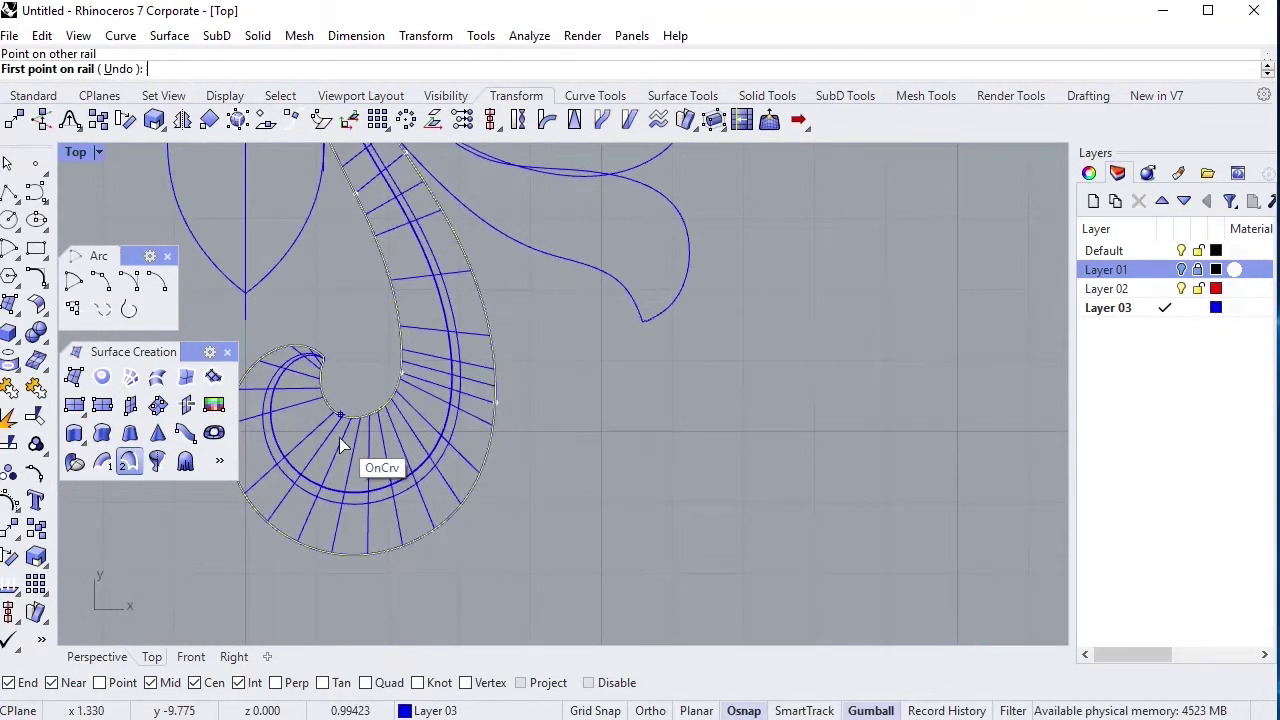
{"action": "left_click", "coordinate": [337, 413]}
{"action": "left_click", "coordinate": [276, 524]}
{"action": "key", "text": "Return"}
{"action": "left_click", "coordinate": [830, 712]}
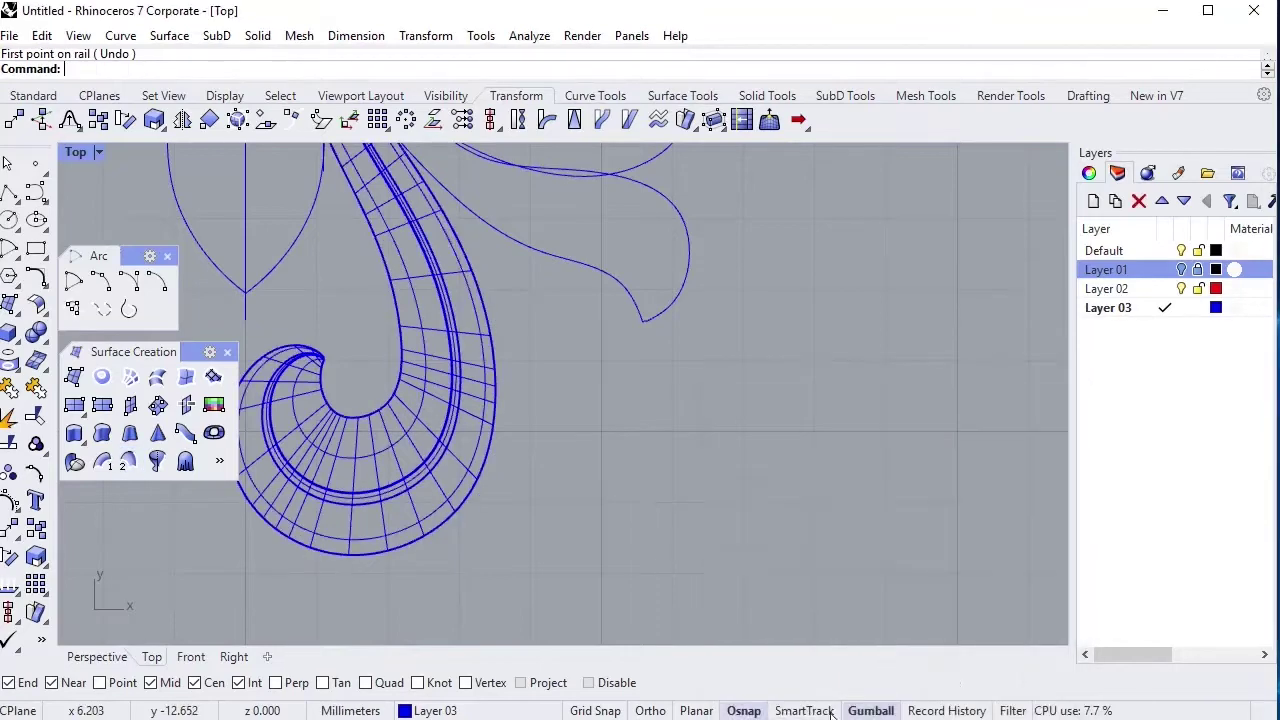
Sweep a surface between the leaf arm's two rail curves.
{"action": "left_click", "coordinate": [97, 657]}
{"action": "mouse_move", "coordinate": [608, 397]}
{"action": "right_mouse_down"}
{"action": "mouse_move", "coordinate": [593, 454]}
{"action": "mouse_move", "coordinate": [493, 397]}
{"action": "right_mouse_up"}
{"action": "key", "text": "Return"}
{"action": "left_click", "coordinate": [258, 292]}
{"action": "right_click_drag", "start_coordinate": [288, 293], "coordinate": [537, 467]}
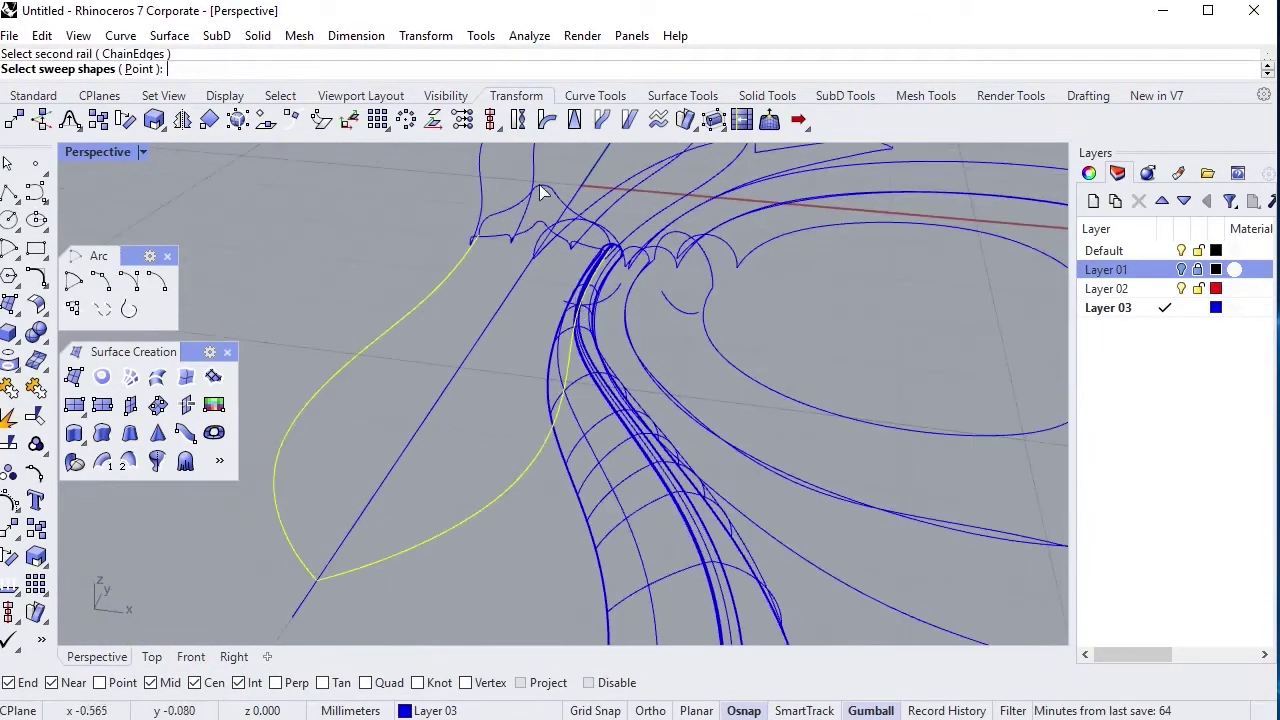
{"action": "left_click", "coordinate": [537, 194]}
{"action": "key", "text": "Return"}
{"action": "left_click", "coordinate": [868, 712]}
{"action": "mouse_move", "coordinate": [1001, 611]}
{"action": "right_mouse_down"}
{"action": "mouse_move", "coordinate": [561, 403]}
{"action": "mouse_move", "coordinate": [714, 500]}
{"action": "mouse_move", "coordinate": [607, 533]}
{"action": "mouse_move", "coordinate": [585, 522]}
{"action": "right_mouse_up"}
Start another Sweep2 on the next petal, picking both rails to reach Sweep 2 Rail Options.
{"action": "key", "text": "Return"}
{"action": "left_click", "coordinate": [585, 522]}
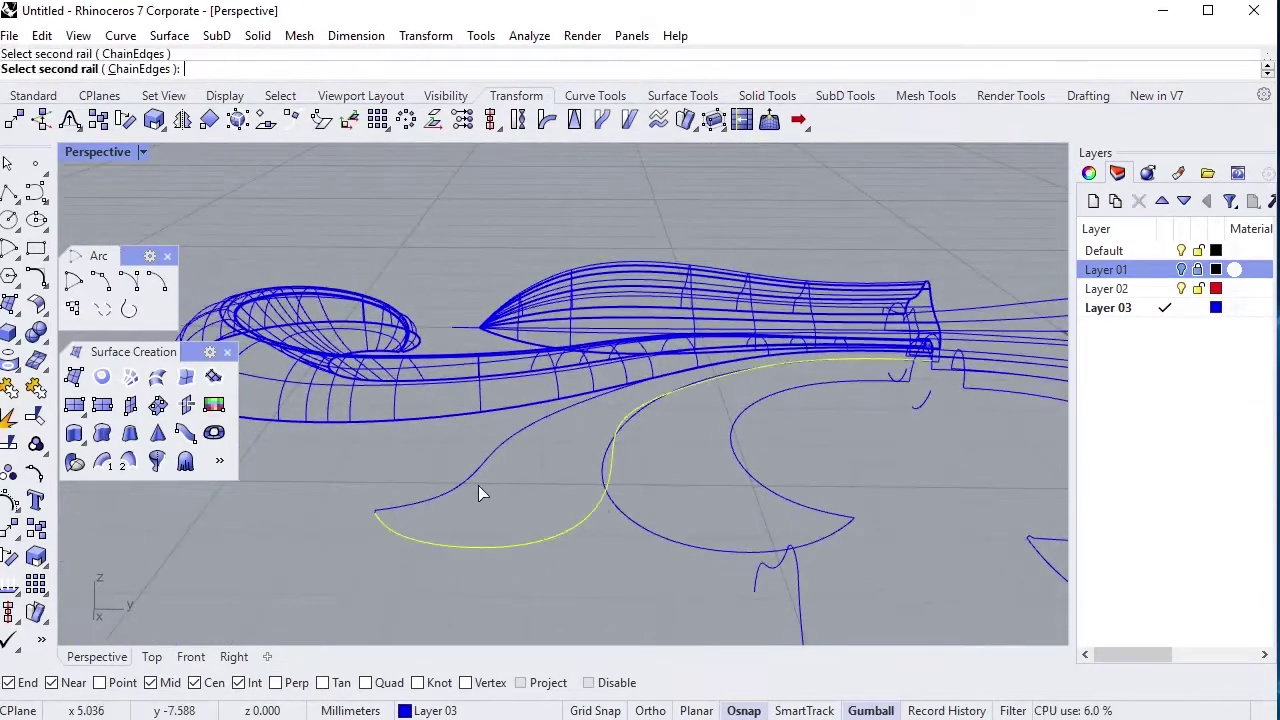
{"action": "right_click_drag", "start_coordinate": [383, 477], "coordinate": [300, 420]}
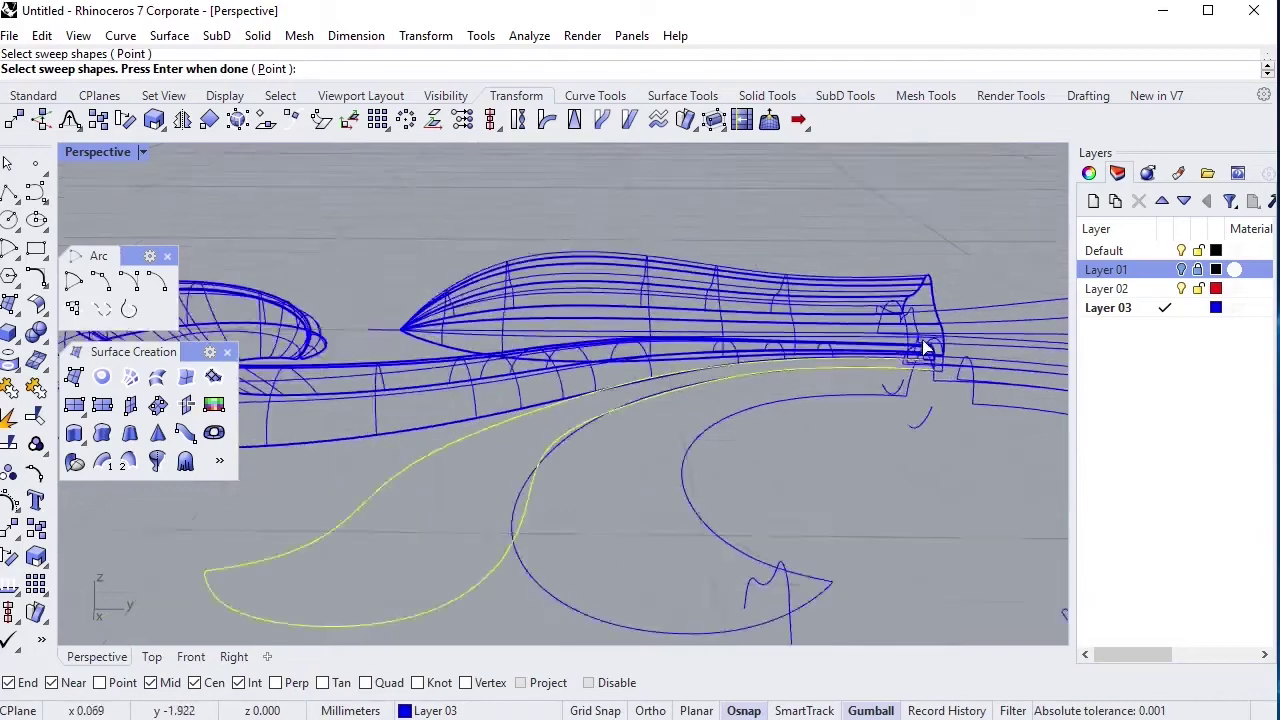
{"action": "scroll", "coordinate": [643, 285], "scroll_direction": "up", "scroll_amount": 3}
{"action": "scroll", "coordinate": [643, 286], "scroll_direction": "up", "scroll_amount": 2}
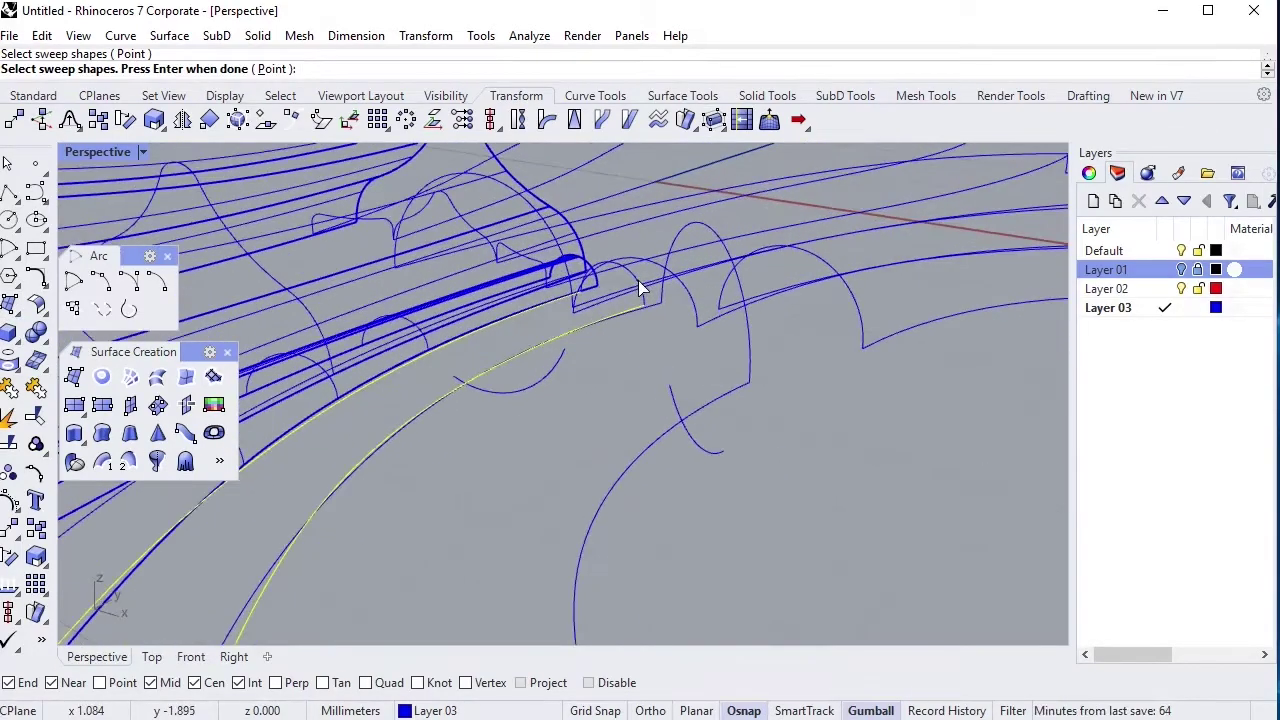
{"action": "left_click", "coordinate": [644, 298]}
{"action": "left_click", "coordinate": [690, 354]}
{"action": "right_click_drag", "start_coordinate": [681, 341], "coordinate": [688, 337]}
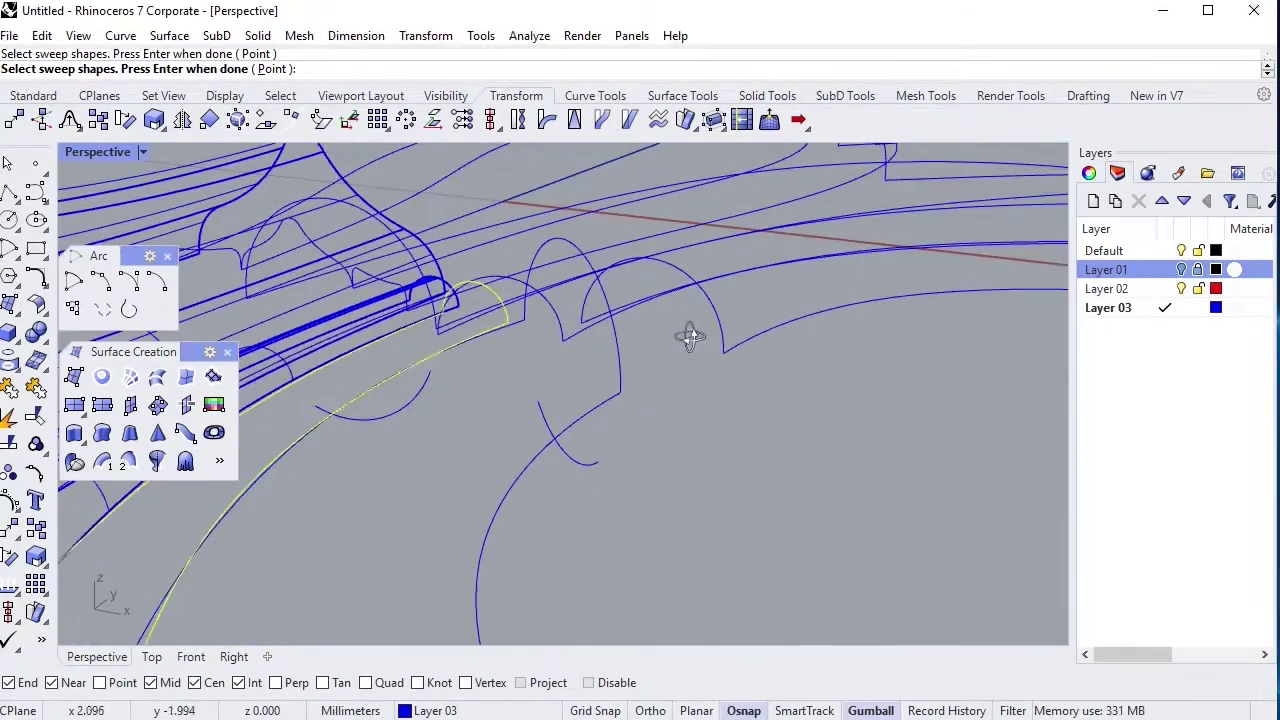
{"action": "key", "text": "Return"}
{"action": "right_click_drag", "start_coordinate": [607, 270], "coordinate": [578, 246]}
Add a slash across the leaf tip arm and create its two-rail swept surface.
{"action": "left_click", "coordinate": [161, 652]}
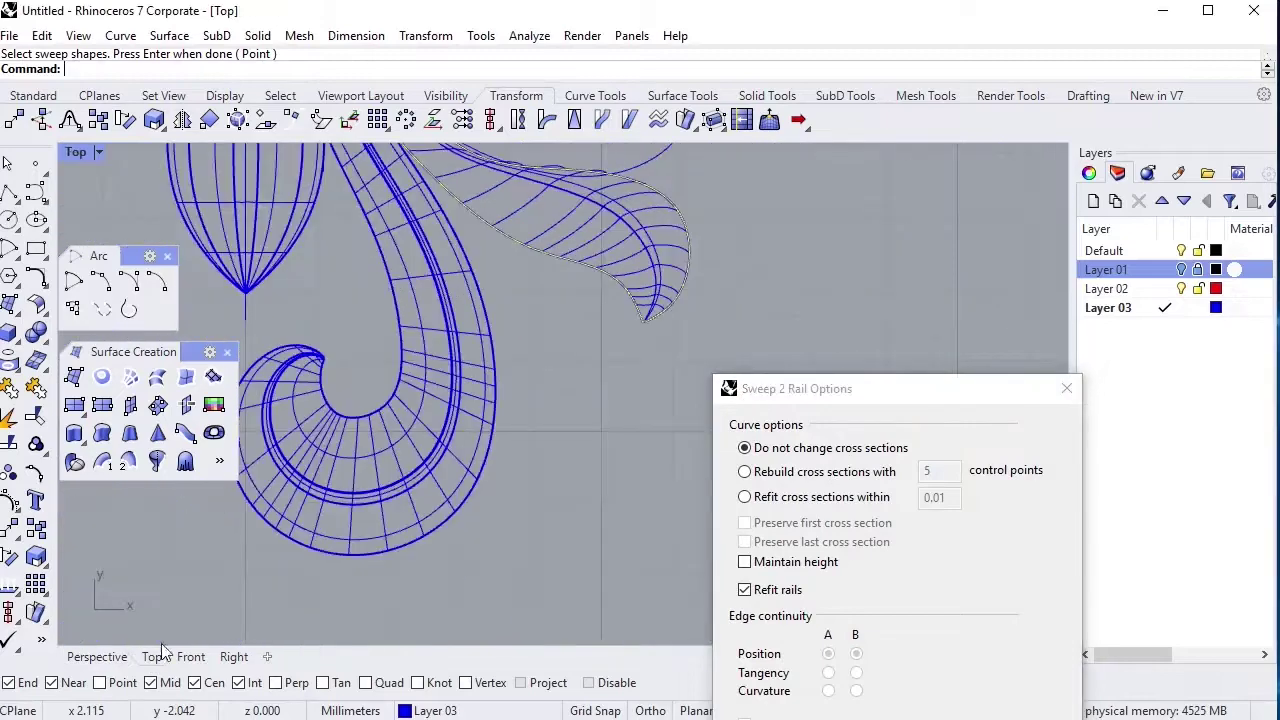
{"action": "right_click_drag", "start_coordinate": [592, 462], "coordinate": [404, 578]}
{"action": "right_click_drag", "start_coordinate": [275, 295], "coordinate": [507, 487]}
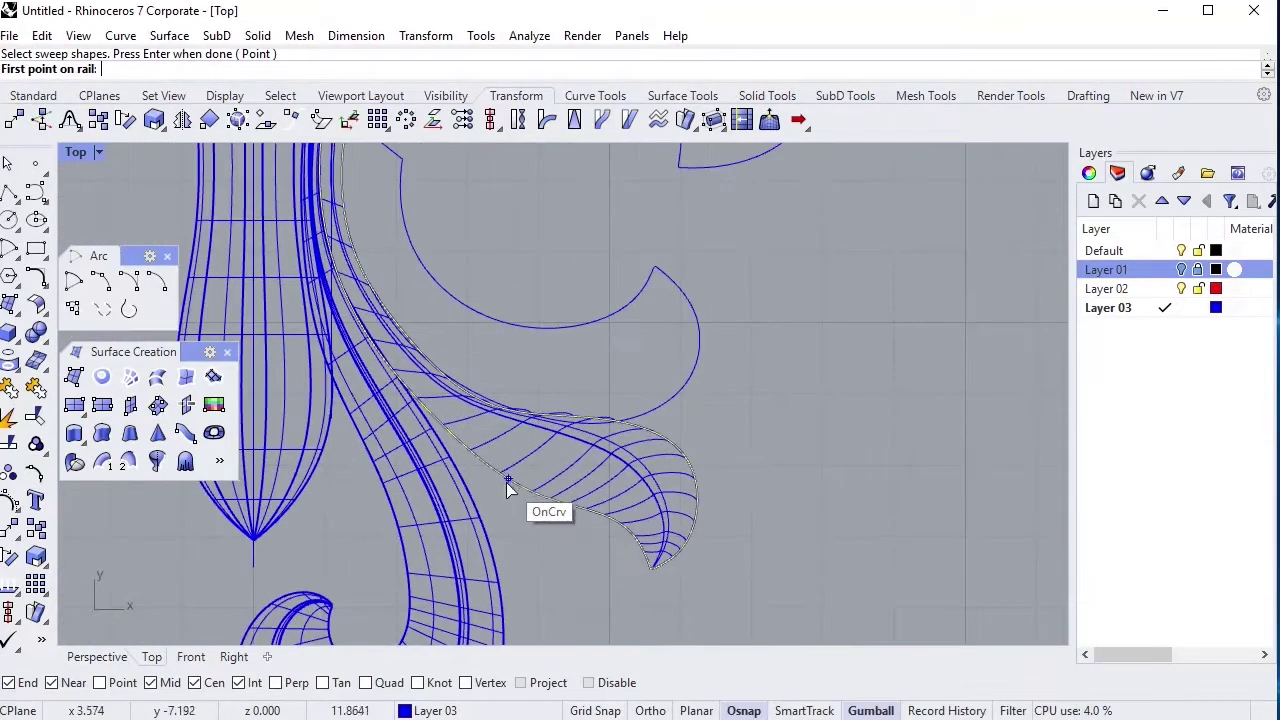
{"action": "left_click", "coordinate": [549, 414]}
{"action": "left_click", "coordinate": [666, 458]}
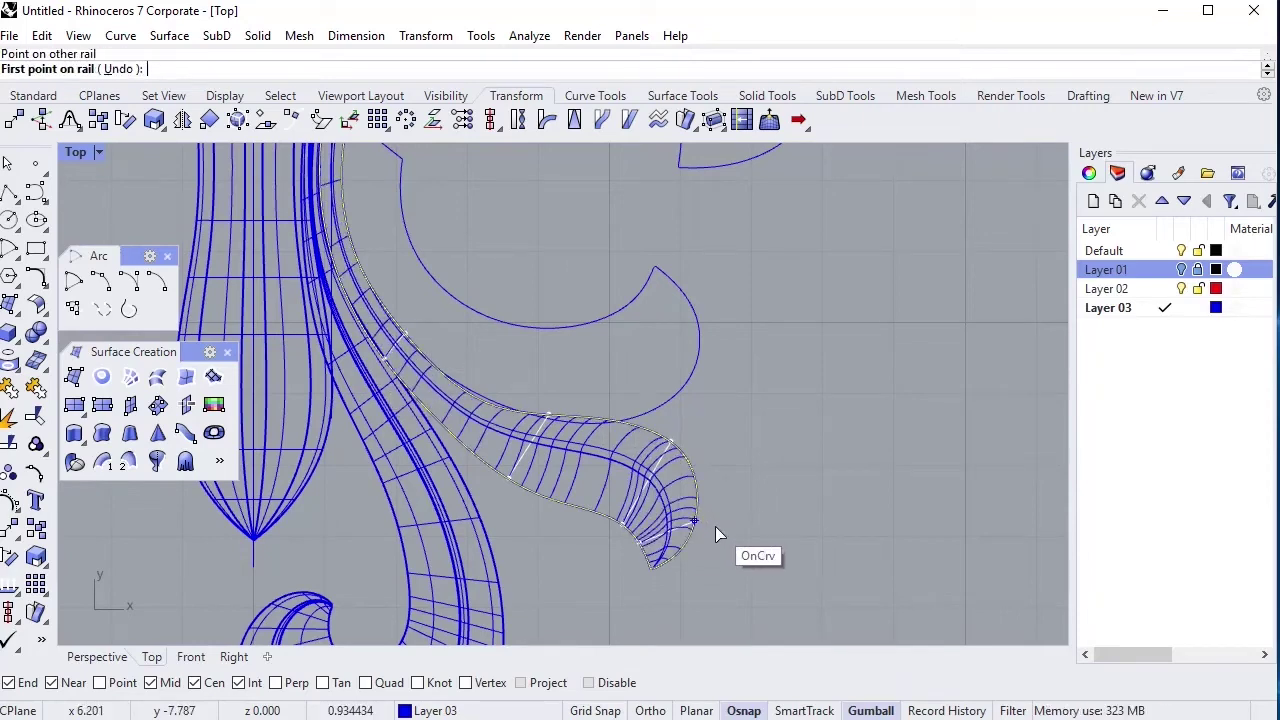
{"action": "key", "text": "Return"}
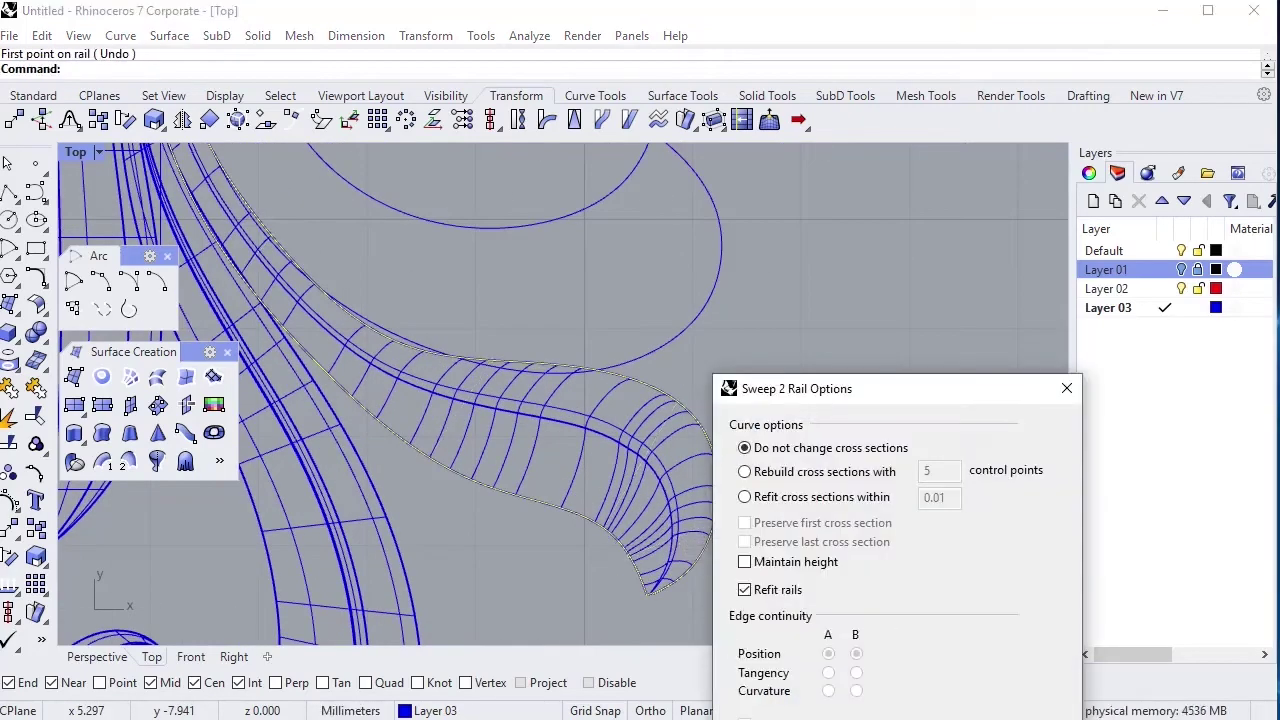
{"action": "key", "text": "Return"}
Start another Sweep2 and pick the hook piece's two rails and cross section.
{"action": "left_click", "coordinate": [110, 656]}
{"action": "mouse_move", "coordinate": [245, 600]}
{"action": "right_mouse_down"}
{"action": "mouse_move", "coordinate": [365, 405]}
{"action": "mouse_move", "coordinate": [566, 434]}
{"action": "mouse_move", "coordinate": [445, 430]}
{"action": "mouse_move", "coordinate": [673, 590]}
{"action": "right_mouse_up"}
{"action": "key", "text": "Return"}
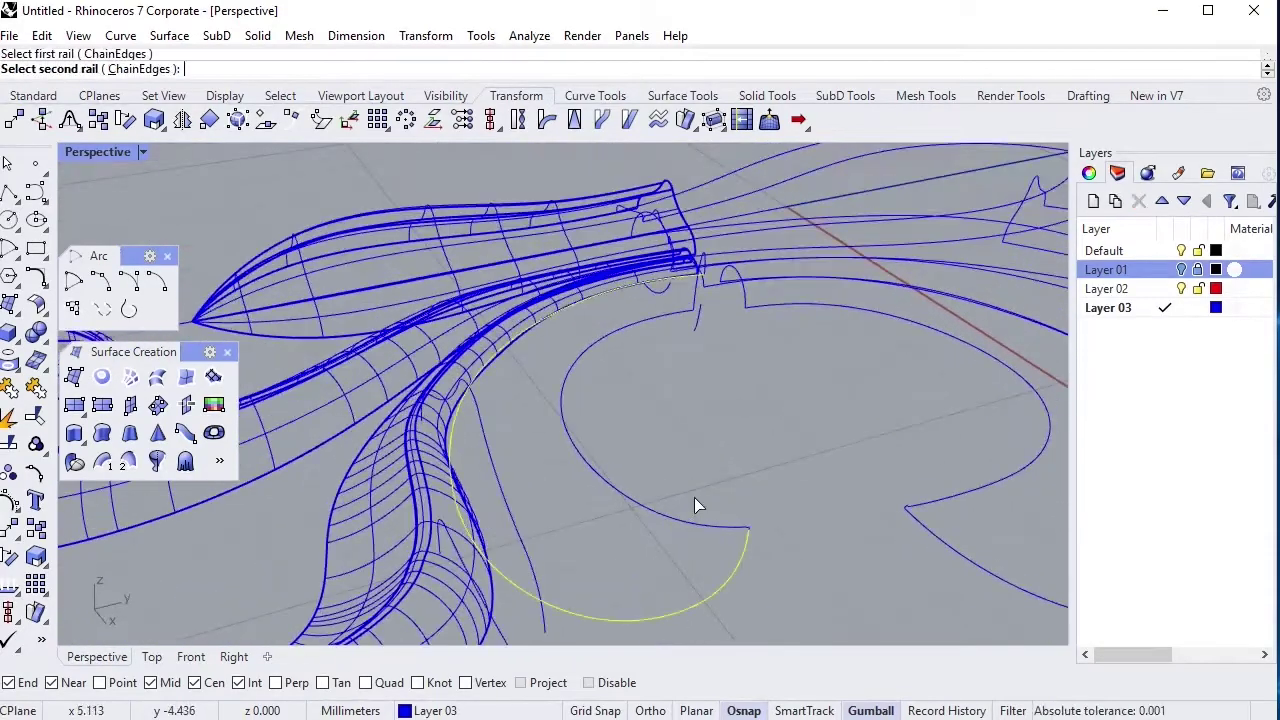
{"action": "left_click", "coordinate": [694, 515]}
{"action": "left_click", "coordinate": [623, 414]}
{"action": "right_click_drag", "start_coordinate": [623, 414], "coordinate": [835, 374]}
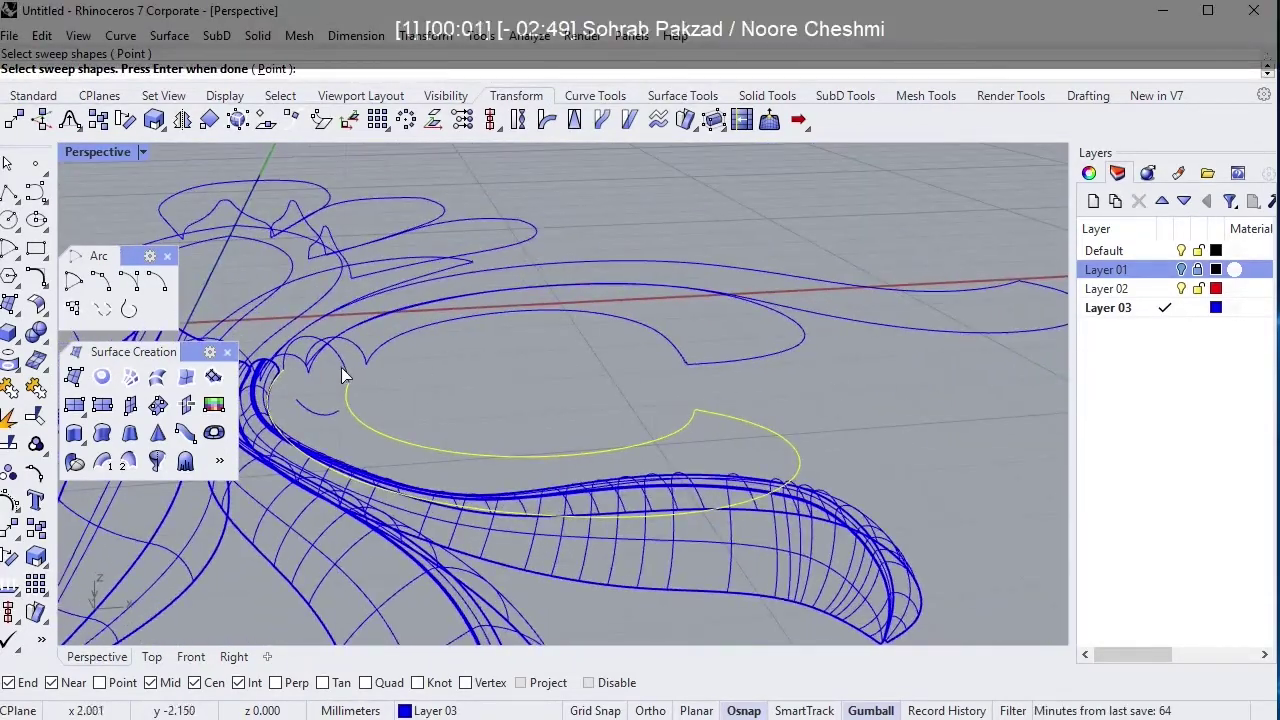
{"action": "key", "text": "Return"}
Pick the remaining cross-section curve and create the swept hook surface.
{"action": "right_click_drag", "start_coordinate": [428, 384], "coordinate": [560, 430]}
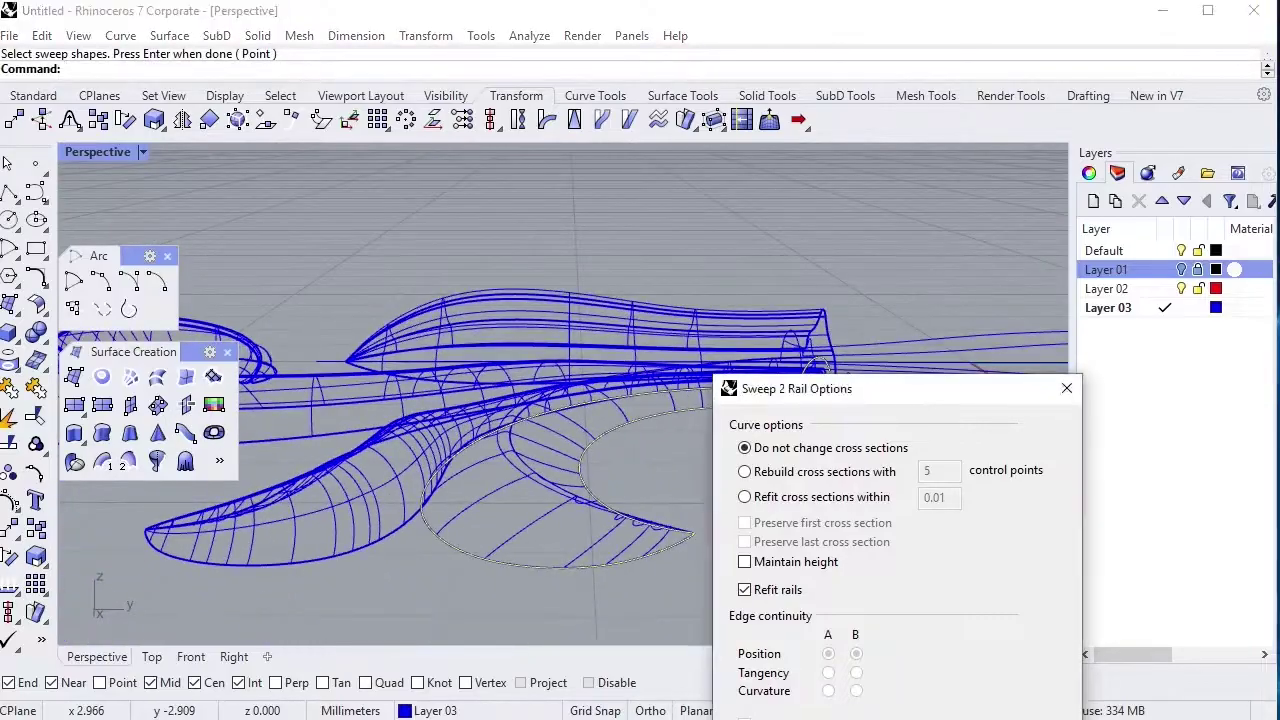
{"action": "mouse_move", "coordinate": [457, 520]}
{"action": "right_mouse_down"}
{"action": "mouse_move", "coordinate": [508, 503]}
{"action": "mouse_move", "coordinate": [522, 437]}
{"action": "right_mouse_up"}
{"action": "scroll", "coordinate": [508, 503], "scroll_direction": "up", "scroll_amount": 5}
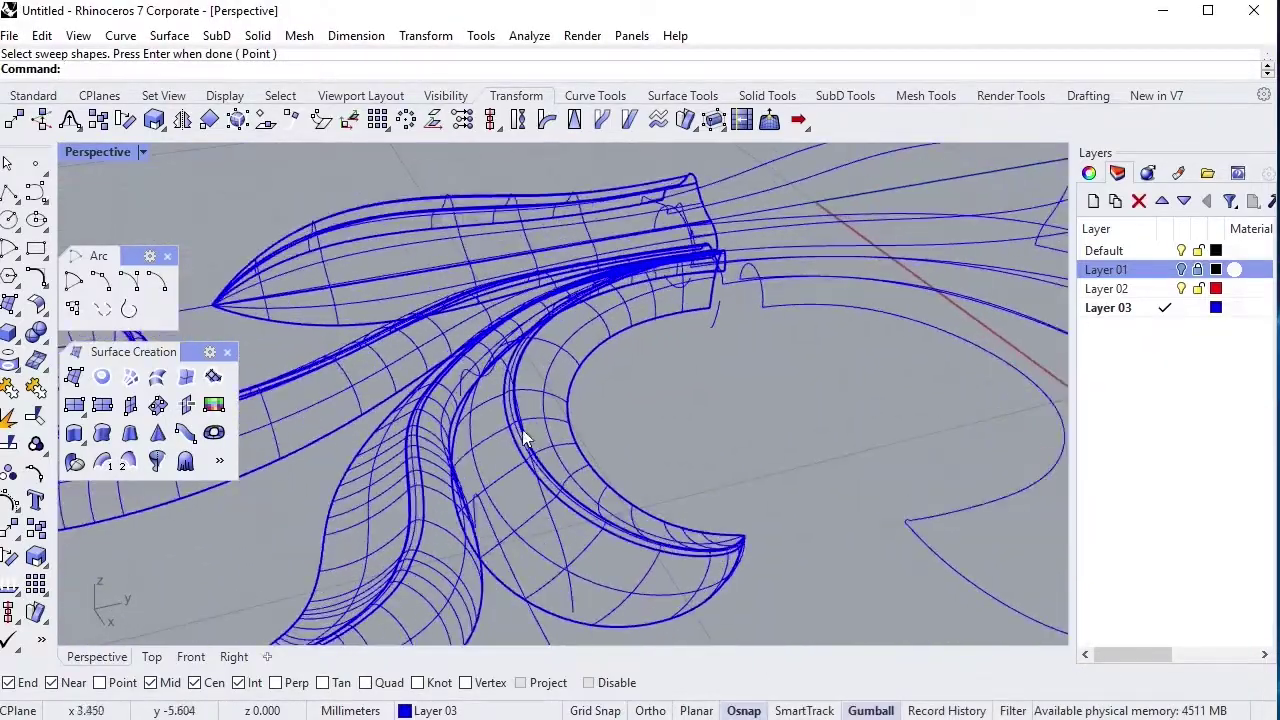
{"action": "scroll", "coordinate": [522, 437], "scroll_direction": "down", "scroll_amount": 5}
{"action": "right_click_drag", "start_coordinate": [623, 459], "coordinate": [629, 354]}
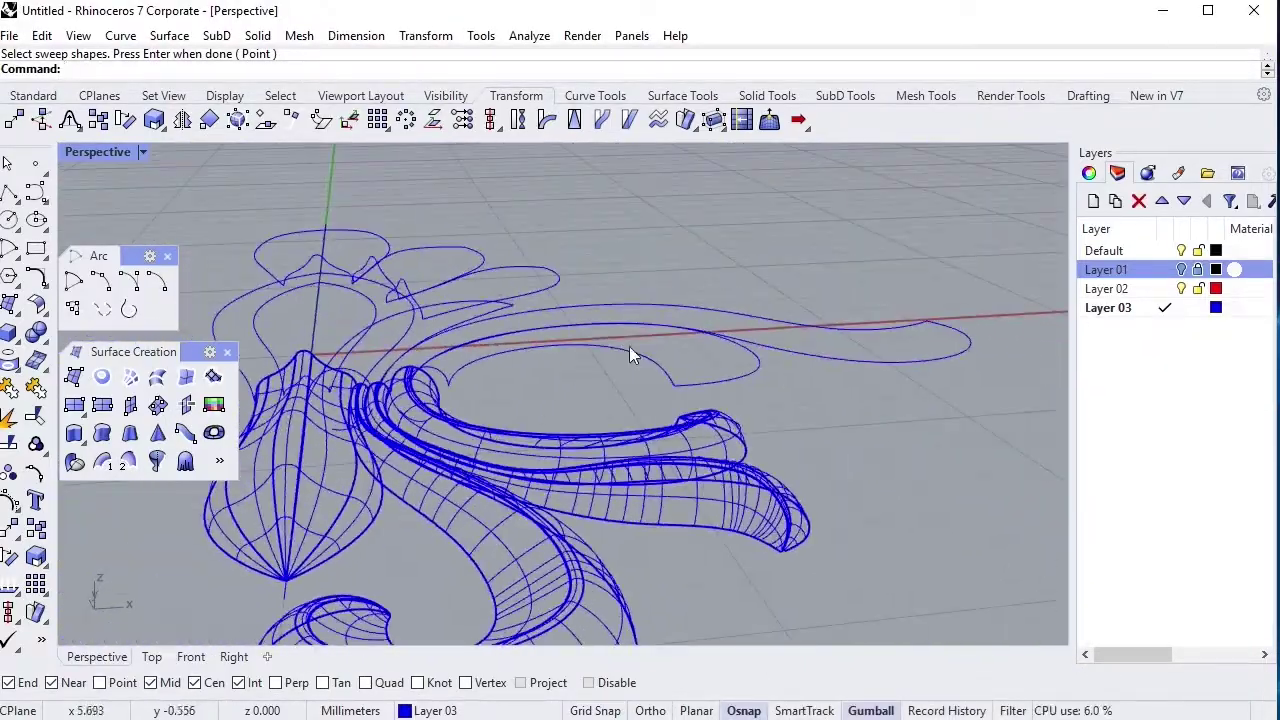
{"action": "left_click", "coordinate": [671, 386]}
{"action": "scroll", "coordinate": [671, 386], "scroll_direction": "up", "scroll_amount": 5}
{"action": "scroll", "coordinate": [709, 341], "scroll_direction": "up", "scroll_amount": 3}
{"action": "key", "text": "Return"}
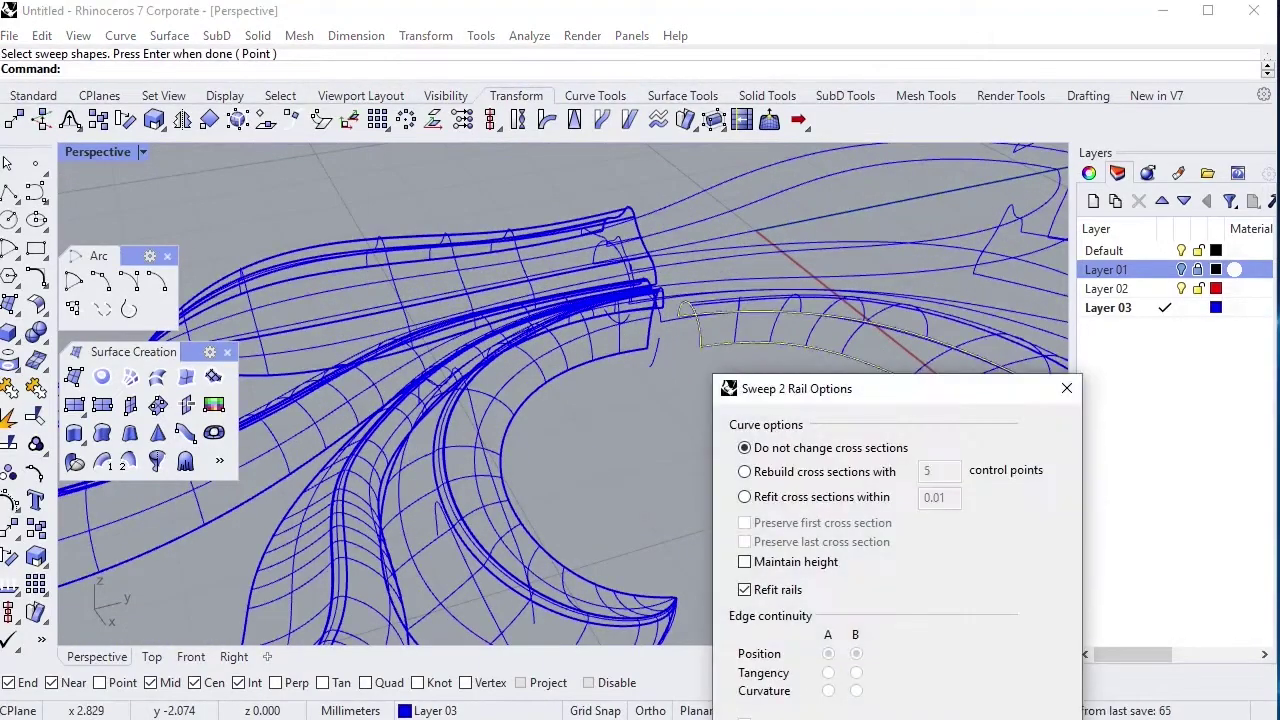
{"action": "key", "text": "Return"}
Pick the wavy scroll's second rail and its cross-section curve for Sweep2.
{"action": "scroll", "coordinate": [697, 328], "scroll_direction": "down", "scroll_amount": 4}
{"action": "scroll", "coordinate": [786, 479], "scroll_direction": "down", "scroll_amount": 3}
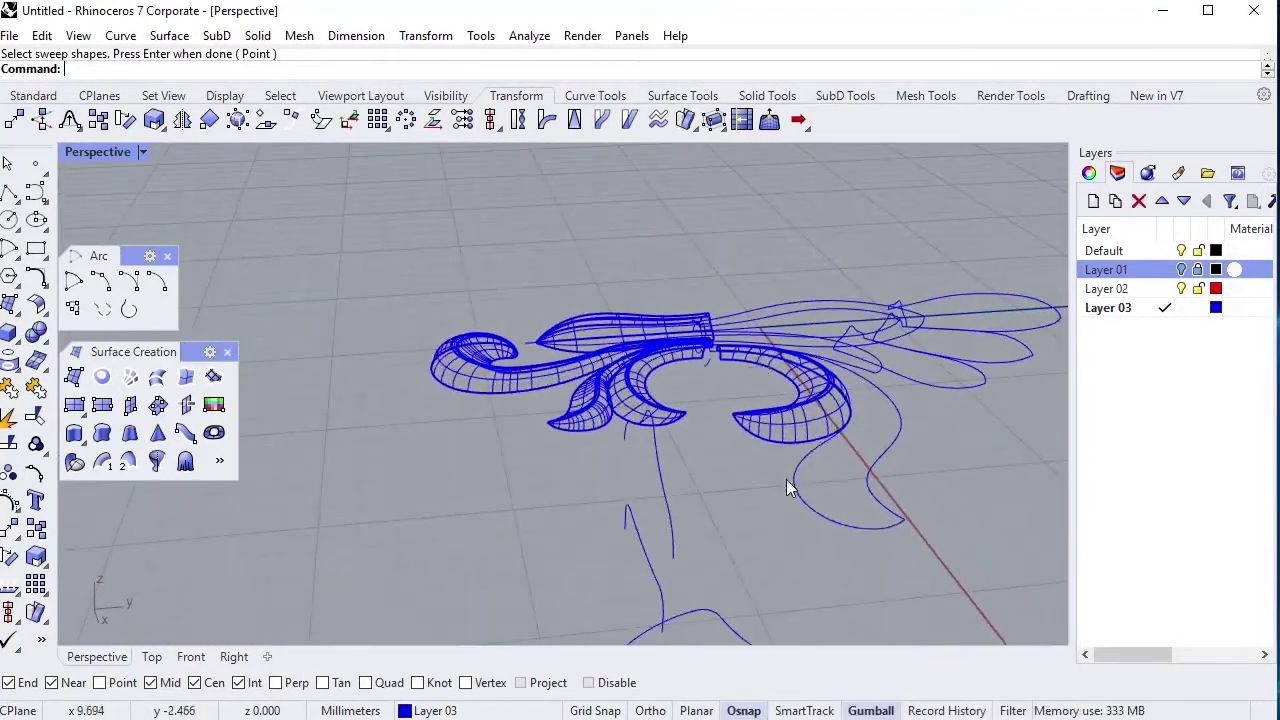
{"action": "left_click", "coordinate": [868, 502]}
{"action": "right_click_drag", "start_coordinate": [868, 502], "coordinate": [860, 511]}
{"action": "scroll", "coordinate": [860, 511], "scroll_direction": "up", "scroll_amount": 4}
{"action": "scroll", "coordinate": [768, 617], "scroll_direction": "up", "scroll_amount": 3}
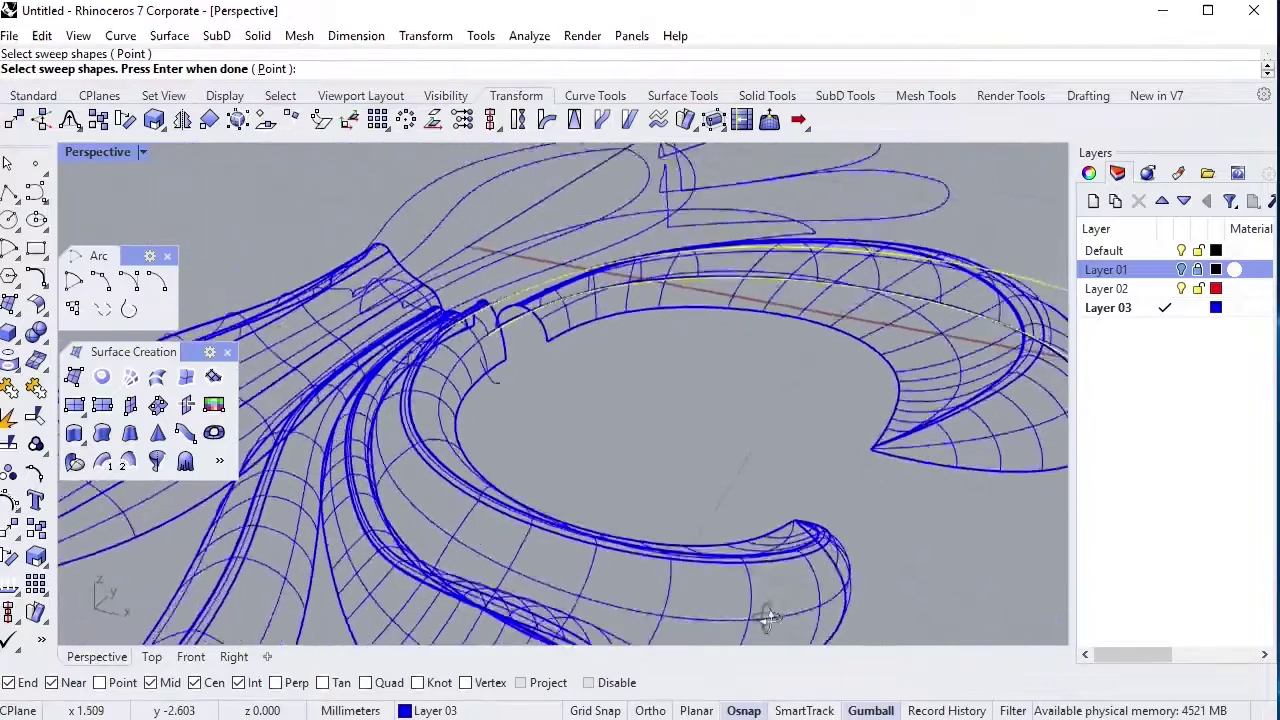
{"action": "scroll", "coordinate": [768, 617], "scroll_direction": "up", "scroll_amount": 3}
{"action": "scroll", "coordinate": [500, 277], "scroll_direction": "up", "scroll_amount": 2}
{"action": "left_click", "coordinate": [491, 277]}
{"action": "key", "text": "Return"}
{"action": "scroll", "coordinate": [512, 318], "scroll_direction": "up", "scroll_amount": 2}
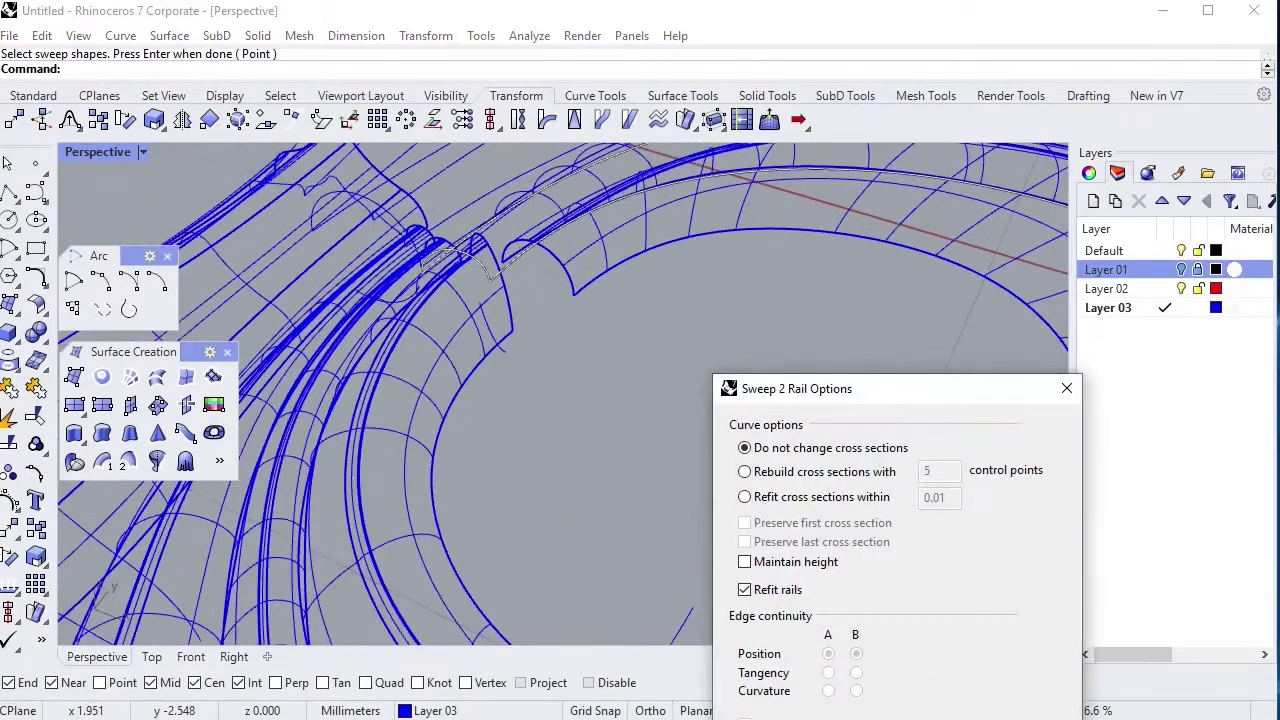
In Top view, add a slash between the wavy scroll's rails to finish its sweep.
{"action": "left_click", "coordinate": [151, 656]}
{"action": "scroll", "coordinate": [368, 429], "scroll_direction": "up", "scroll_amount": 2}
{"action": "scroll", "coordinate": [381, 510], "scroll_direction": "up", "scroll_amount": 2}
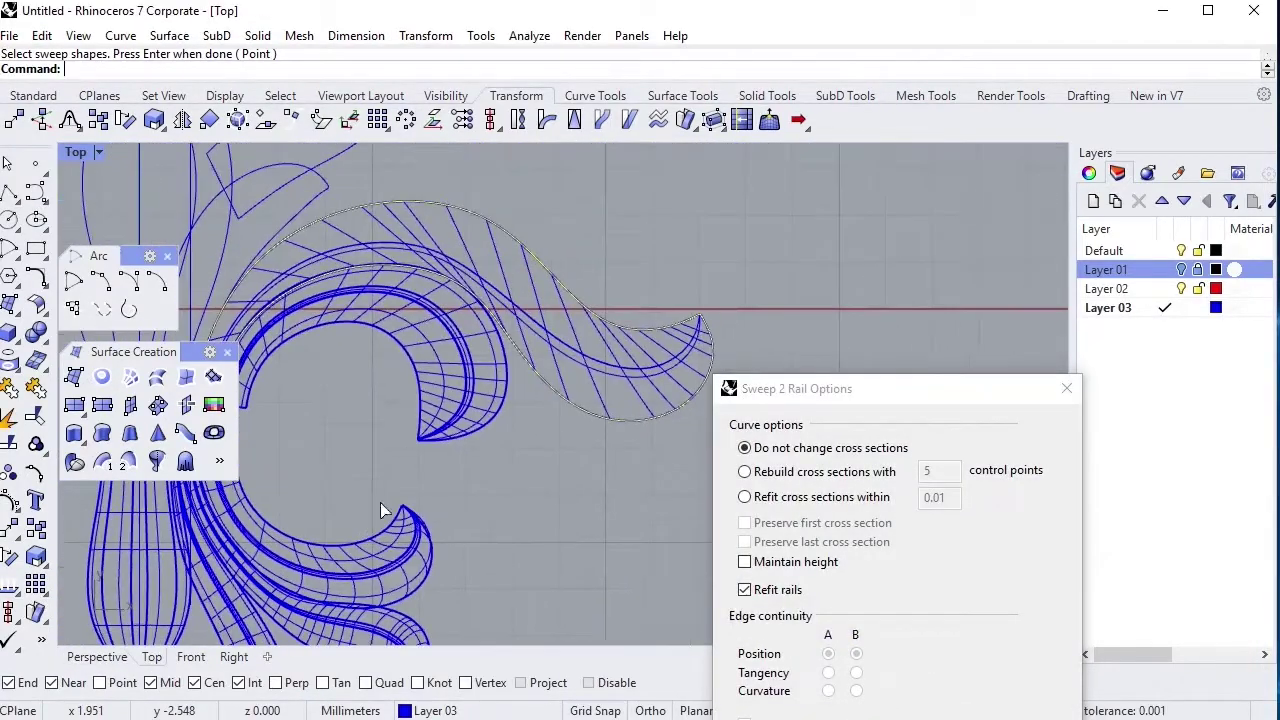
{"action": "left_click", "coordinate": [780, 716]}
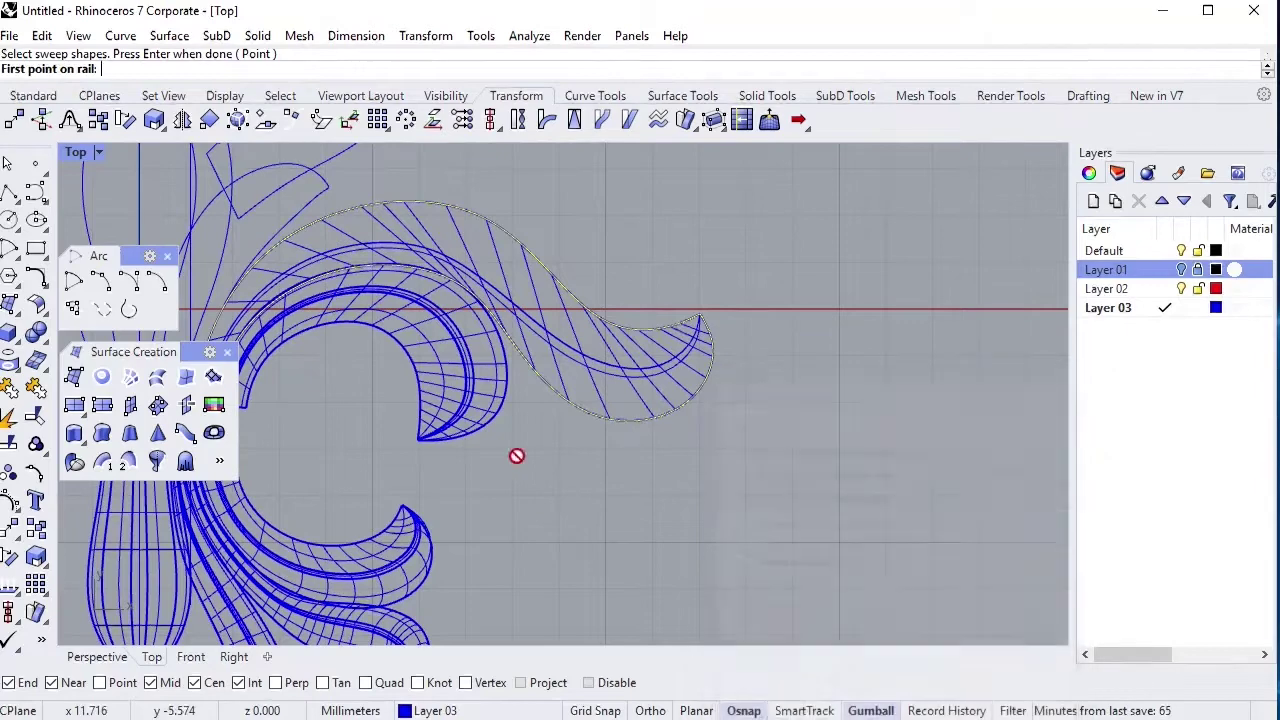
{"action": "left_click", "coordinate": [477, 250]}
{"action": "left_click", "coordinate": [630, 463]}
{"action": "key", "text": "Return"}
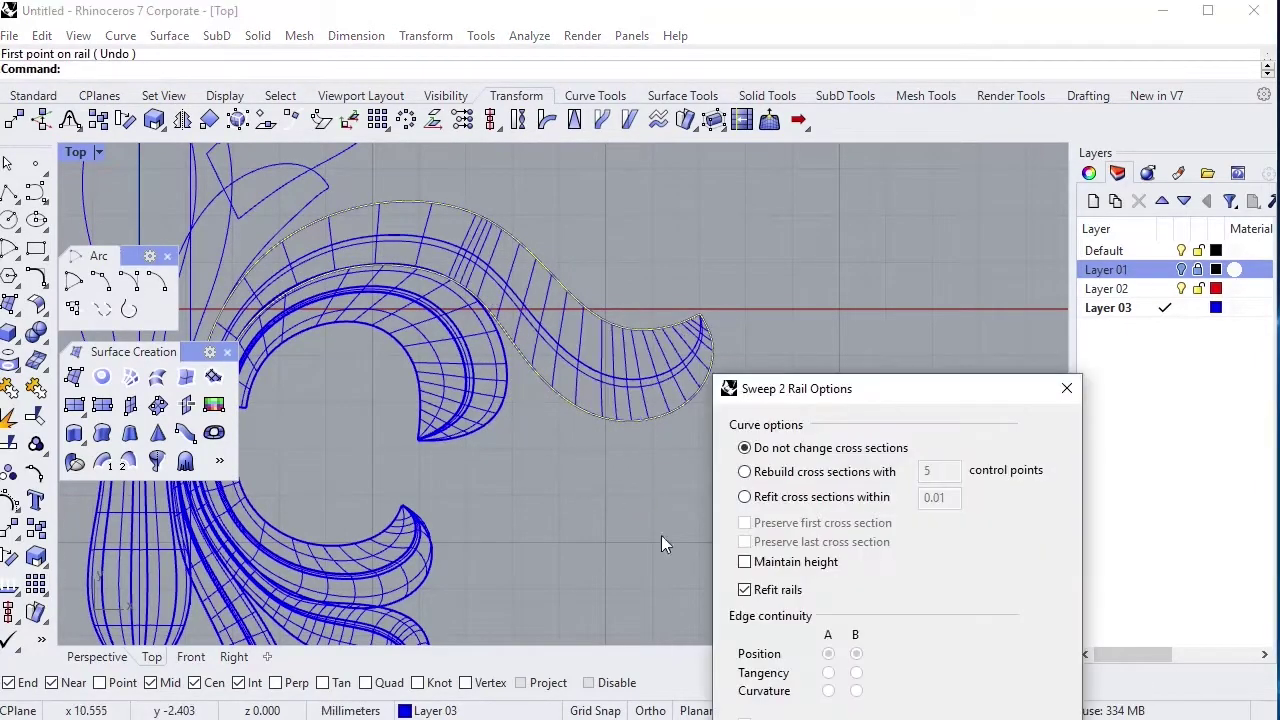
Sweep the inner strip beside the stem, choosing the correct curve among overlapping ones.
{"action": "right_click_drag", "start_coordinate": [268, 352], "coordinate": [580, 467]}
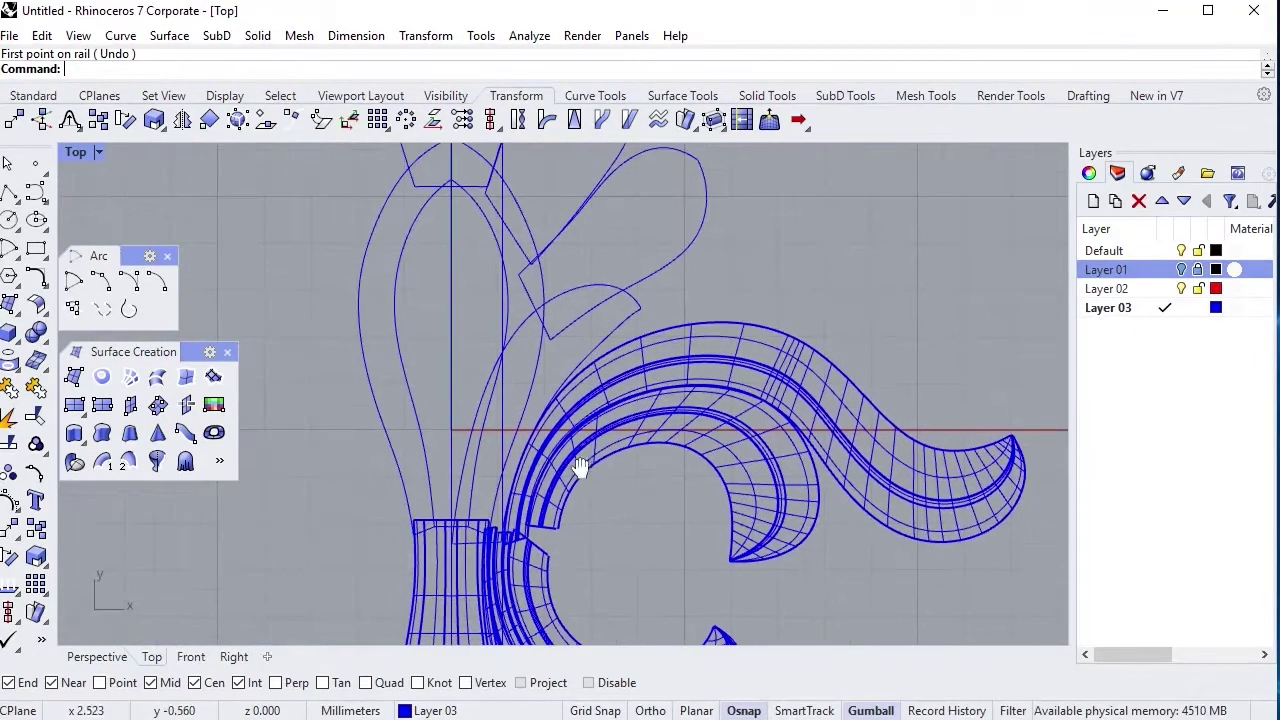
{"action": "left_click", "coordinate": [562, 300]}
{"action": "scroll", "coordinate": [640, 308], "scroll_direction": "up", "scroll_amount": 3}
{"action": "left_click", "coordinate": [370, 456]}
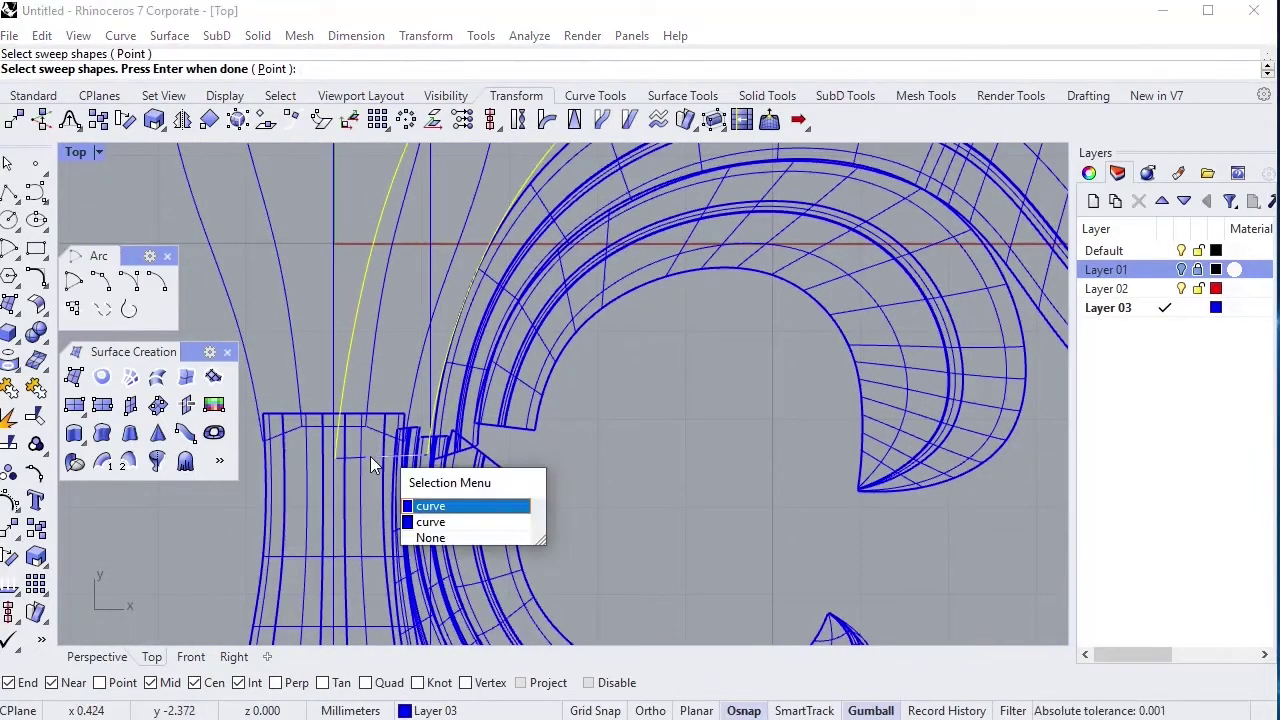
{"action": "key", "text": "Return"}
{"action": "key", "text": "Return"}
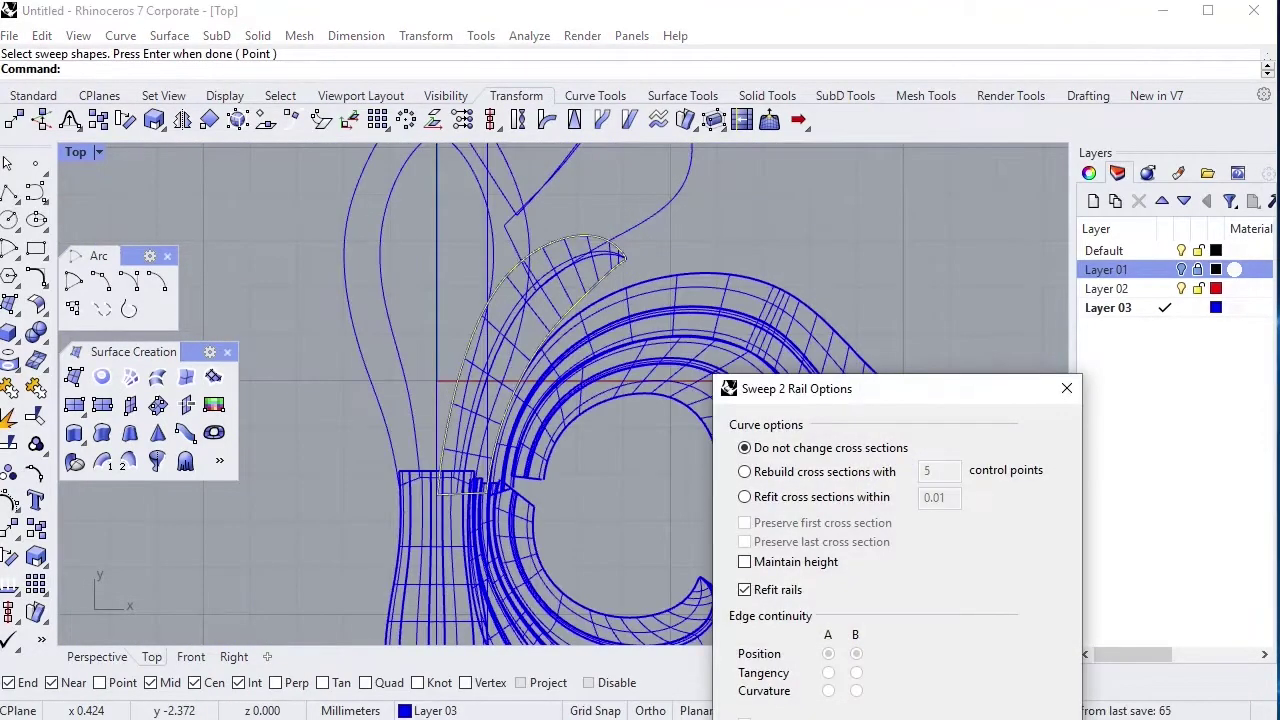
{"action": "key", "text": "Return"}
Sweep the lower and upper side petals between their edge curves.
{"action": "right_click_drag", "start_coordinate": [606, 363], "coordinate": [628, 440]}
{"action": "key", "text": "Return"}
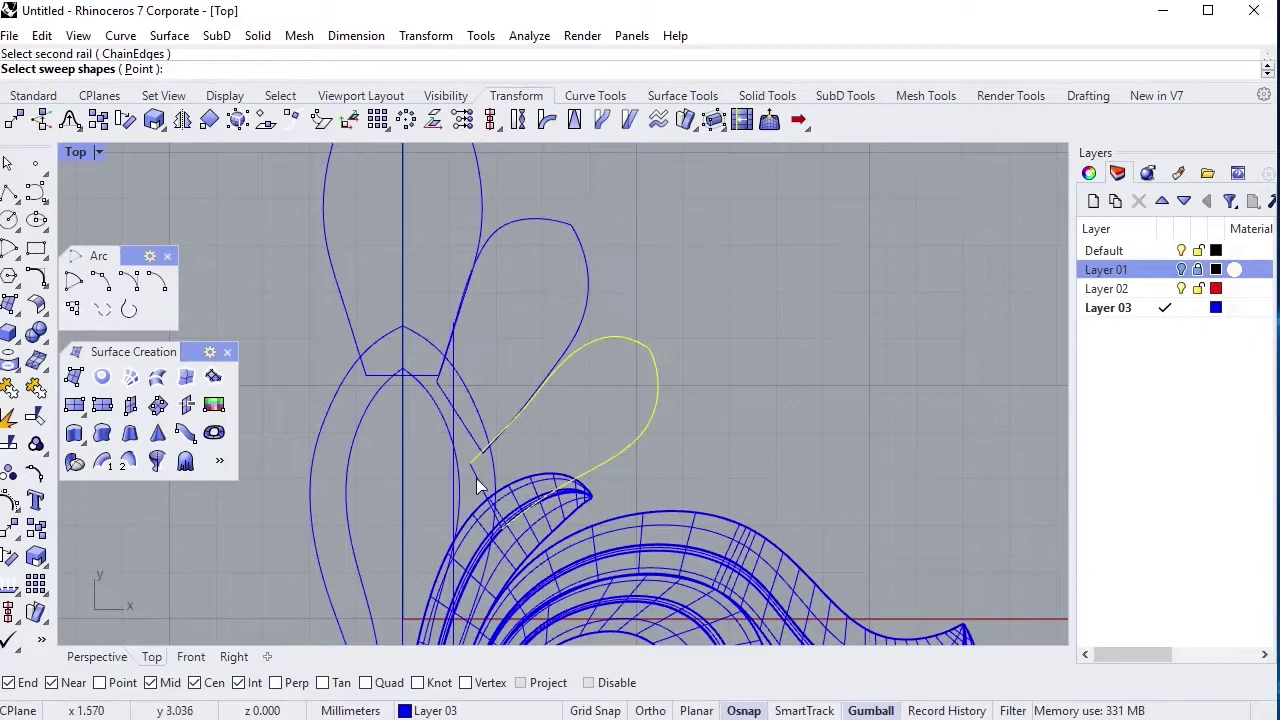
{"action": "left_click", "coordinate": [476, 478]}
{"action": "key", "text": "Return"}
{"action": "key", "text": "Return"}
{"action": "key", "text": "Return"}
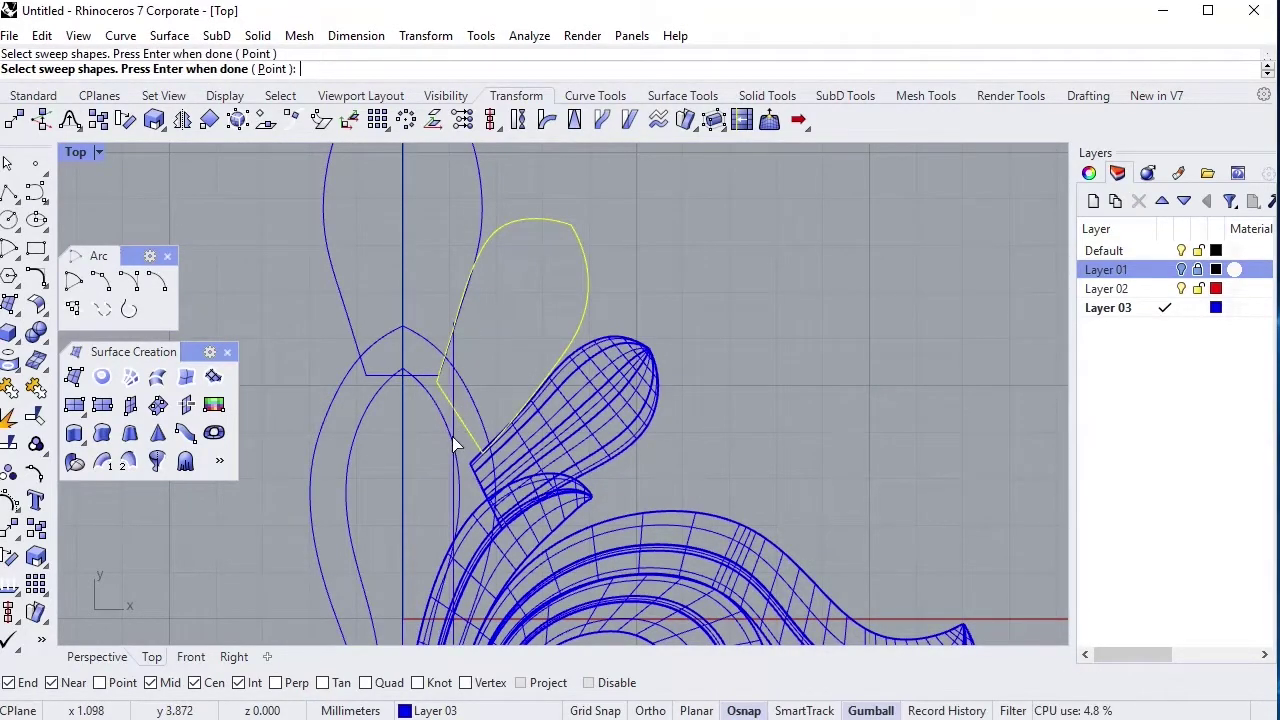
{"action": "key", "text": "Return"}
{"action": "key", "text": "Return"}
{"action": "key", "text": "Return"}
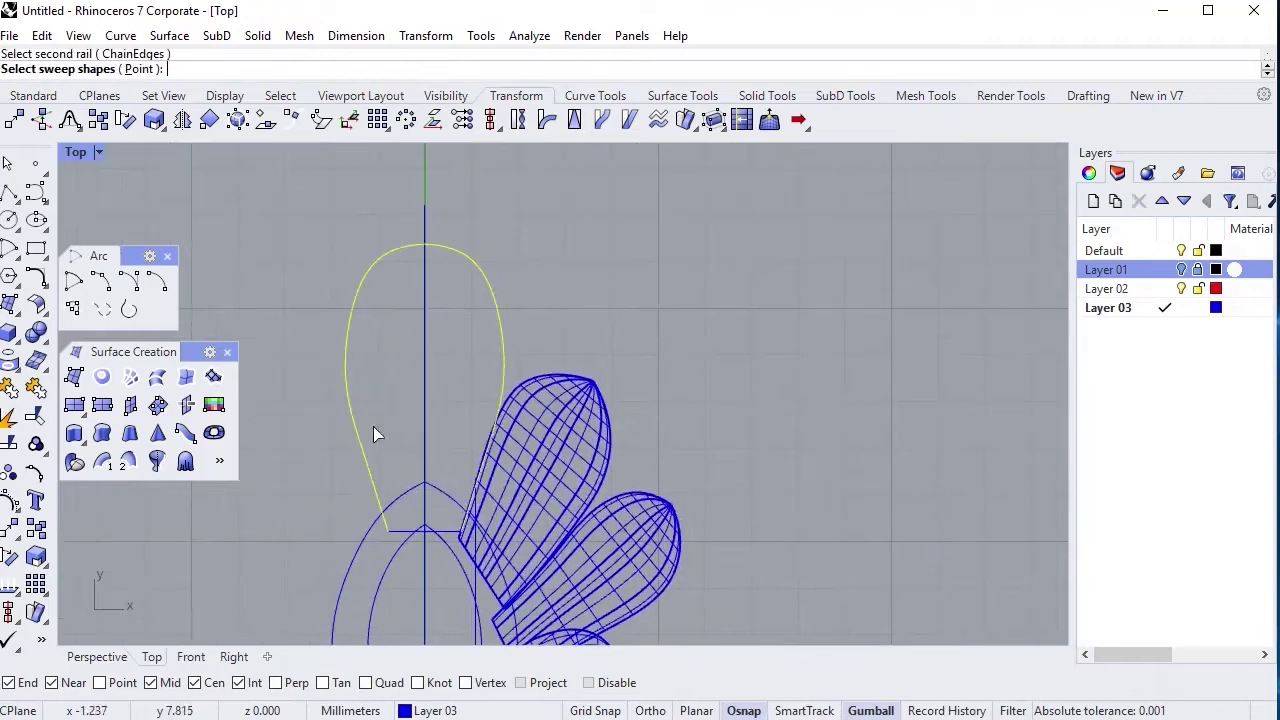
{"action": "key", "text": "Return"}
{"action": "key", "text": "Return"}
{"action": "key", "text": "Return"}
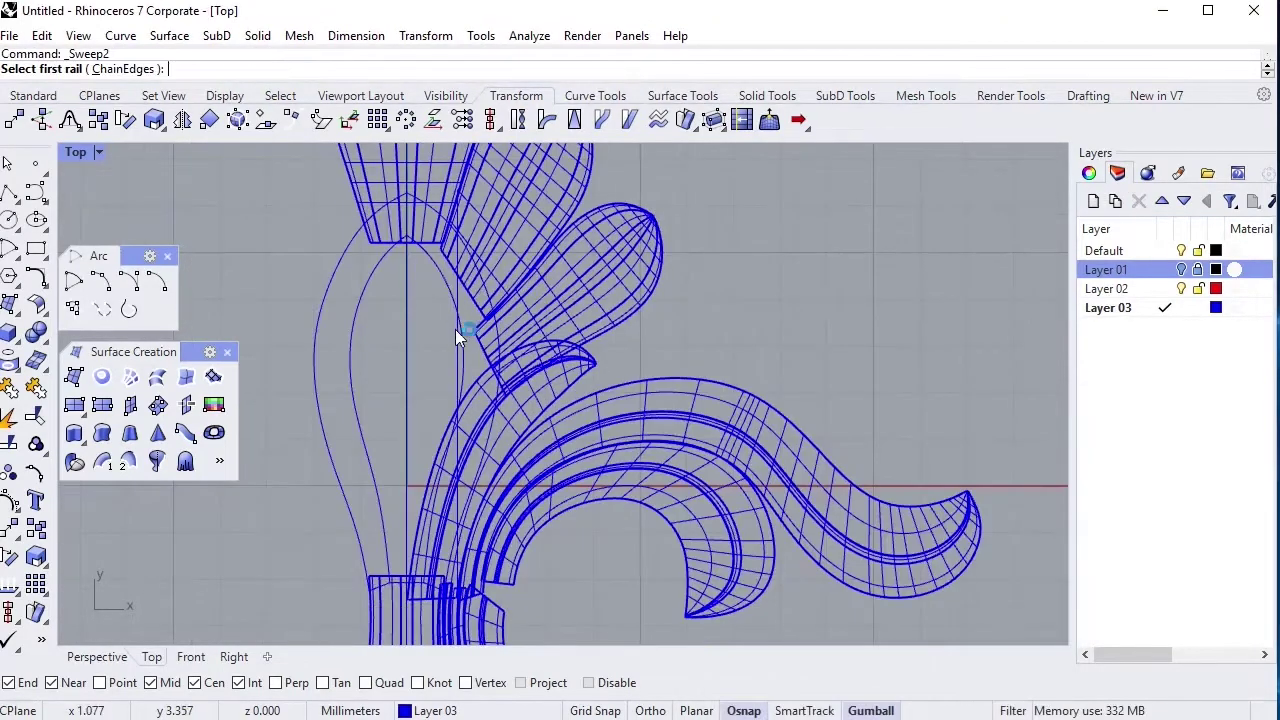
Create the first stem-base surface with the left inner curve as rail.
{"action": "left_click", "coordinate": [367, 457]}
{"action": "scroll", "coordinate": [380, 585], "scroll_direction": "up", "scroll_amount": 3}
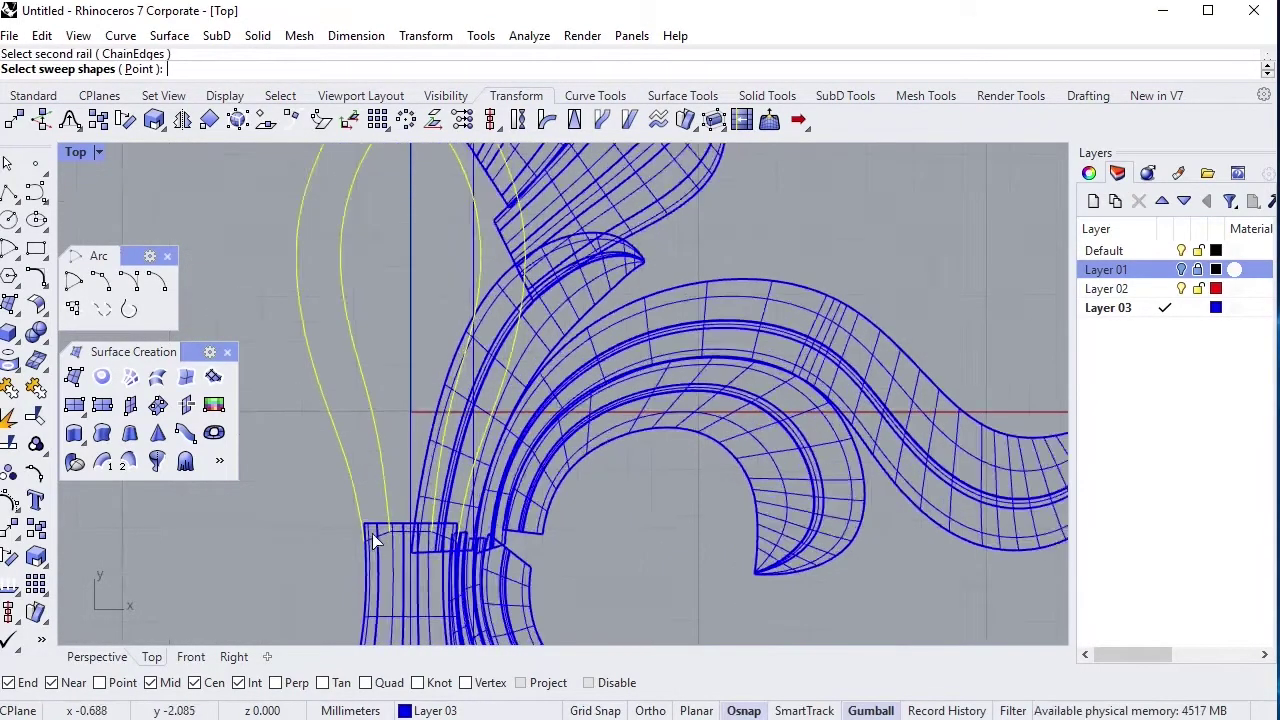
{"action": "scroll", "coordinate": [371, 534], "scroll_direction": "up", "scroll_amount": 3}
{"action": "left_click", "coordinate": [409, 537]}
{"action": "key", "text": "Return"}
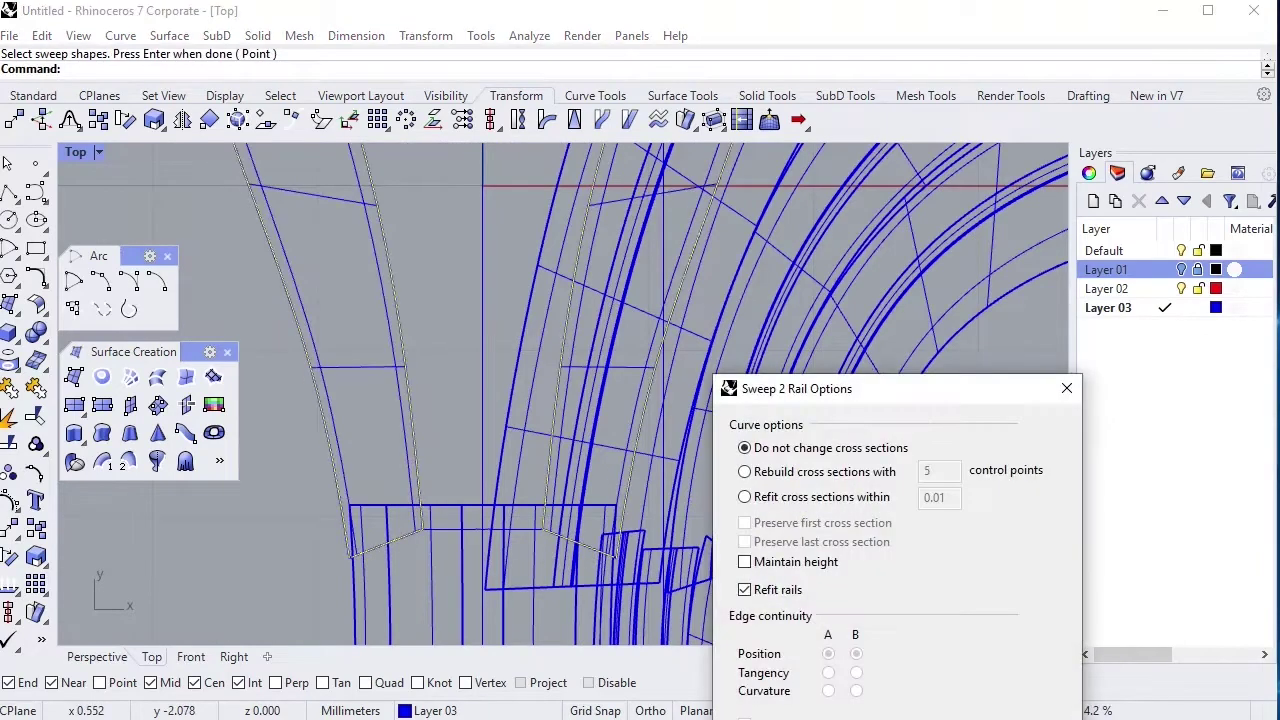
{"action": "key", "text": "Return"}
Explode the edge curve into two segments and pick both inner rail curves for another Sweep2.
{"action": "left_click", "coordinate": [499, 462]}
{"action": "left_click", "coordinate": [480, 486]}
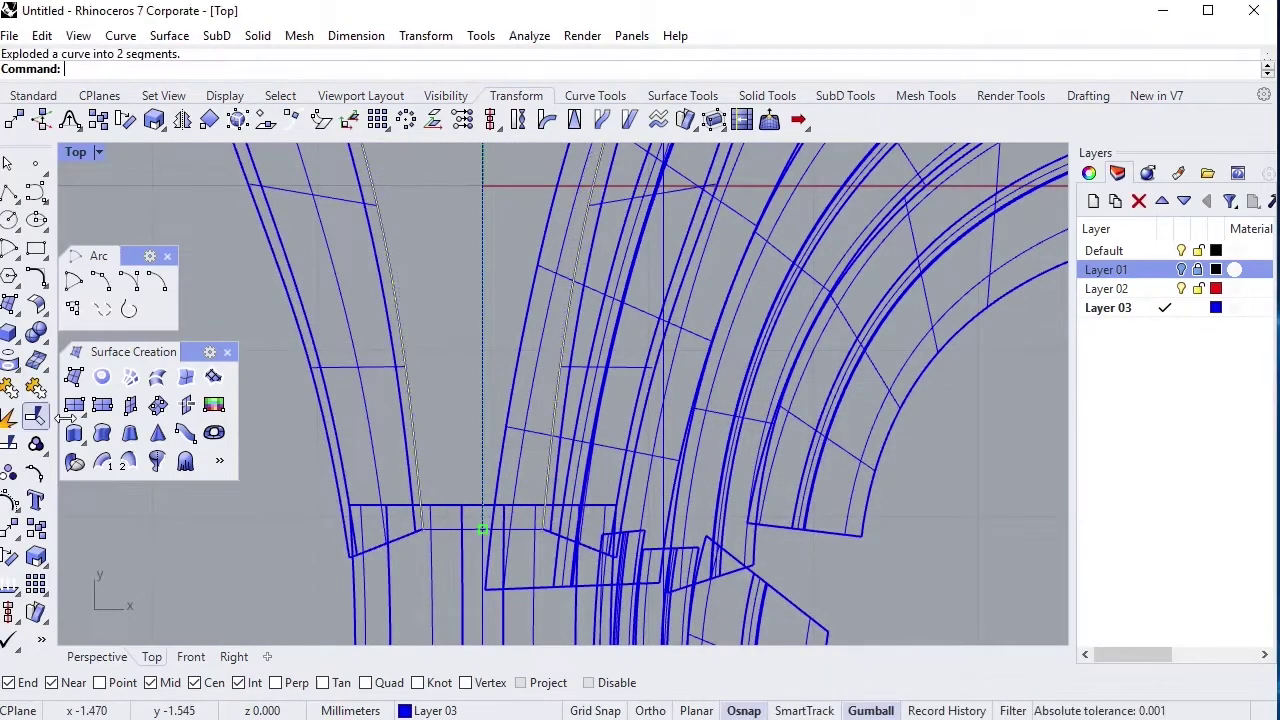
{"action": "left_click", "coordinate": [421, 461]}
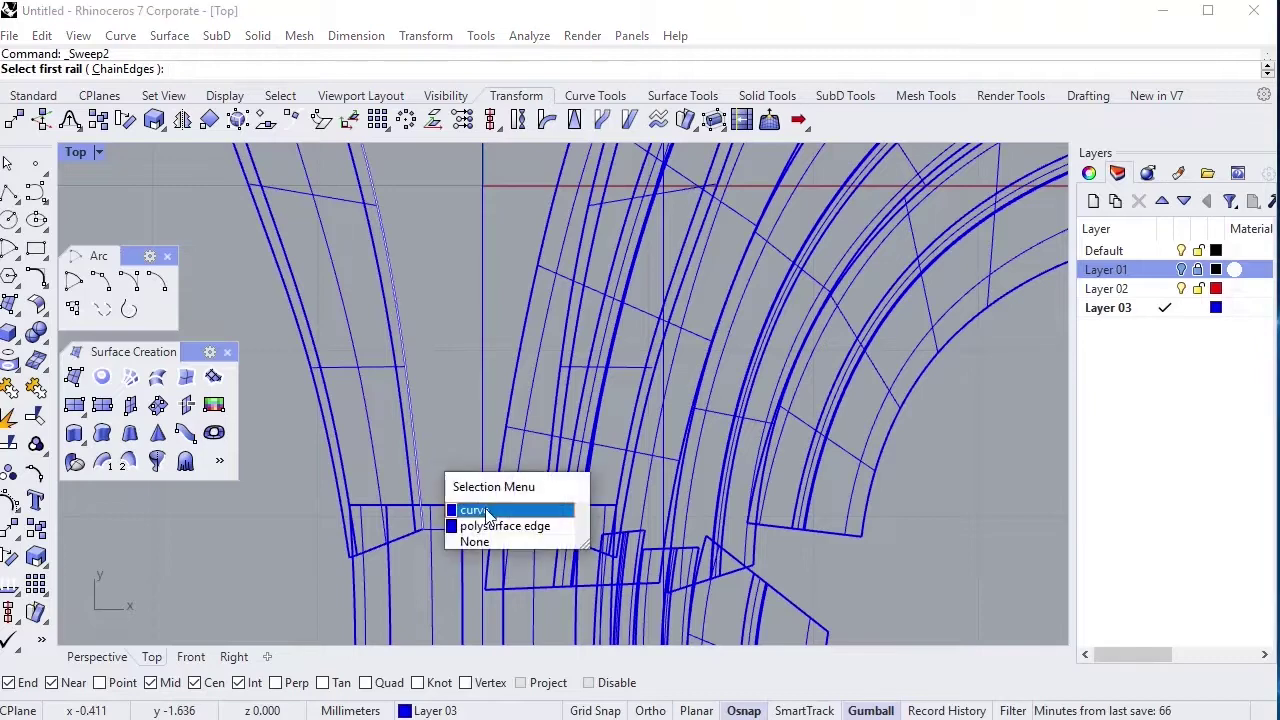
{"action": "left_click", "coordinate": [487, 510]}
{"action": "left_click", "coordinate": [498, 444]}
{"action": "left_click", "coordinate": [540, 497]}
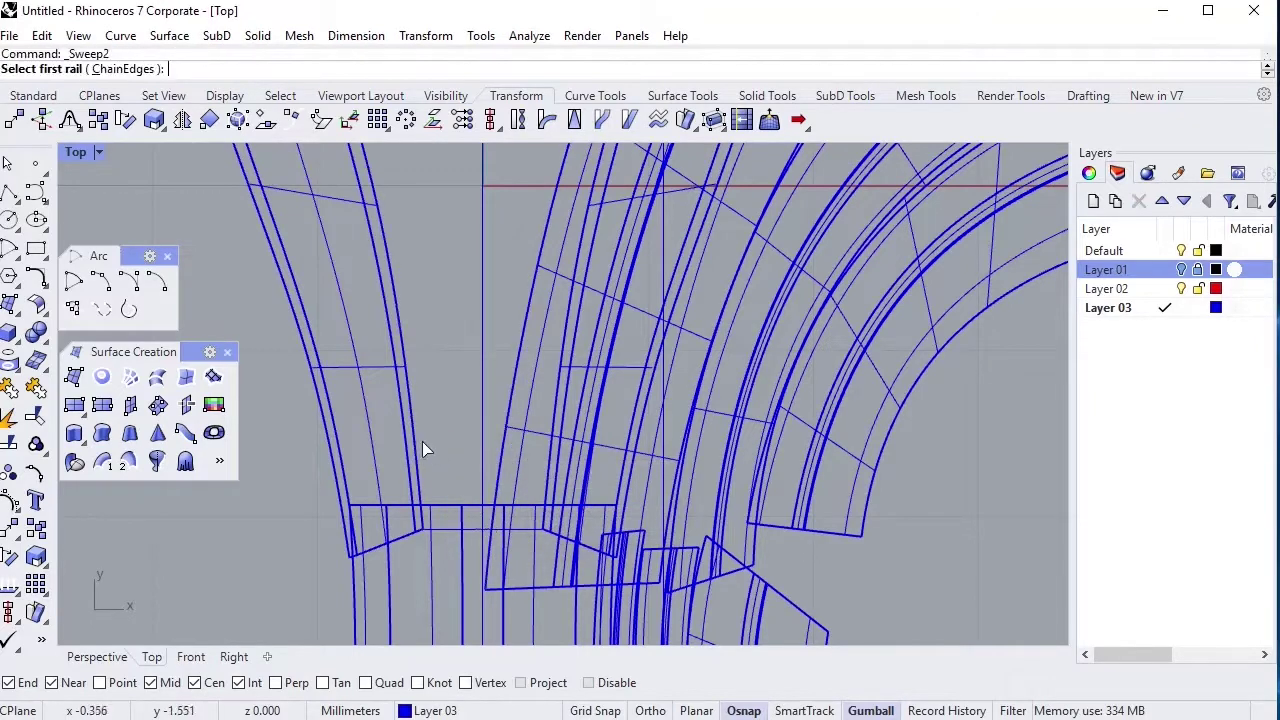
{"action": "left_click", "coordinate": [422, 450]}
{"action": "left_click", "coordinate": [500, 488]}
Pick the profile shape and create the second stem-base swept surface.
{"action": "left_click", "coordinate": [550, 425]}
{"action": "left_click", "coordinate": [612, 460]}
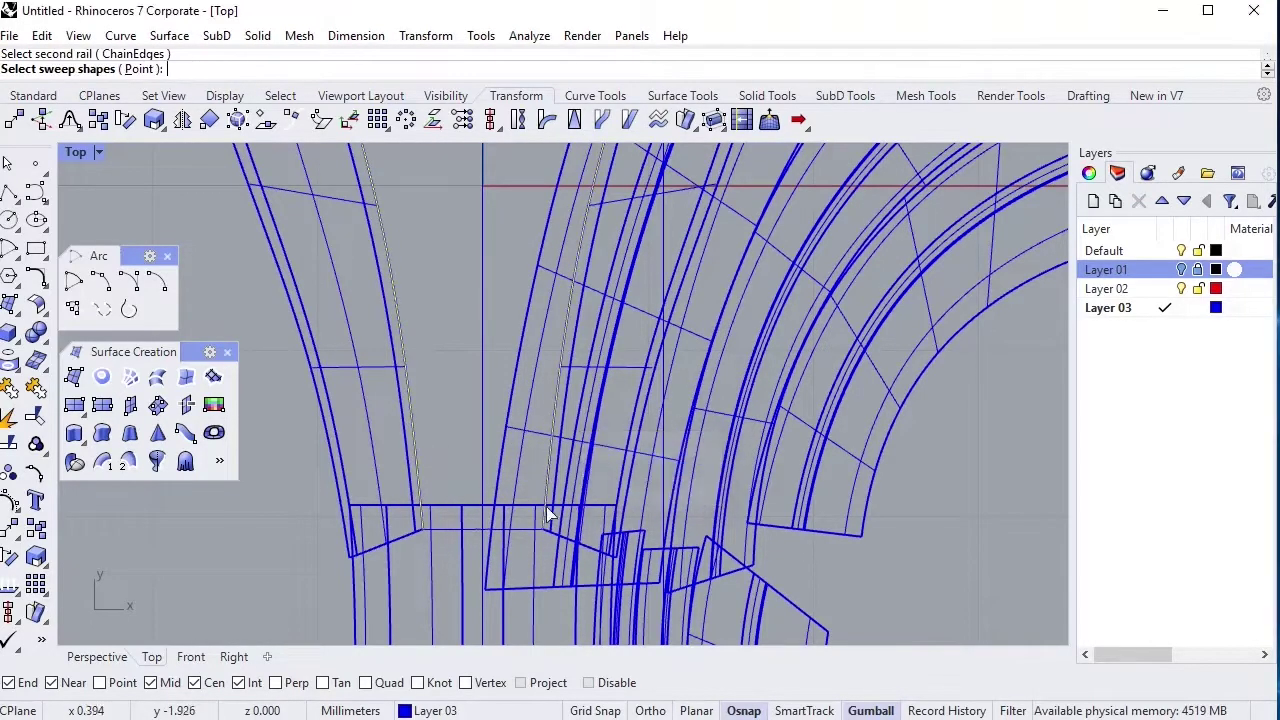
{"action": "key", "text": "Return"}
{"action": "key", "text": "Return"}
{"action": "mouse_move", "coordinate": [628, 580]}
{"action": "right_mouse_down"}
{"action": "mouse_move", "coordinate": [585, 582]}
{"action": "mouse_move", "coordinate": [445, 531]}
{"action": "right_mouse_up"}
{"action": "scroll", "coordinate": [445, 531], "scroll_direction": "down", "scroll_amount": 4}
{"action": "right_click_drag", "start_coordinate": [497, 440], "coordinate": [520, 236]}
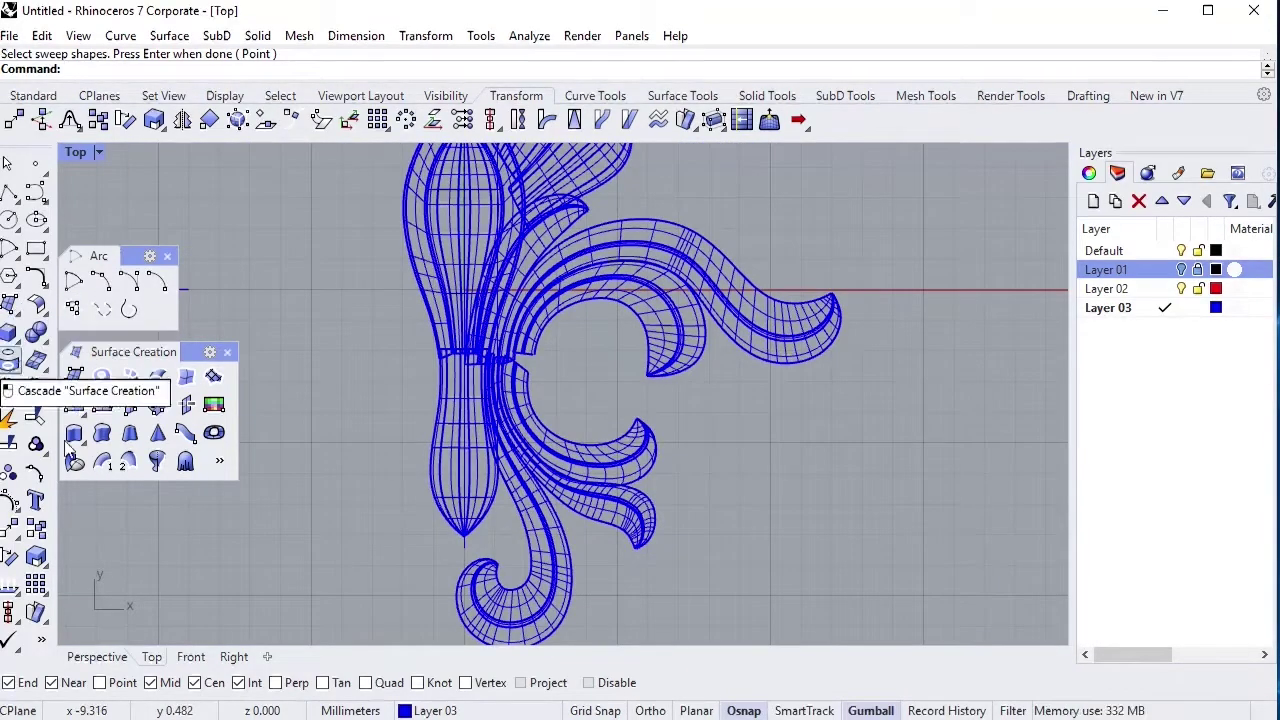
Create a torus around the stem in the Front view.
{"action": "left_click", "coordinate": [17, 345]}
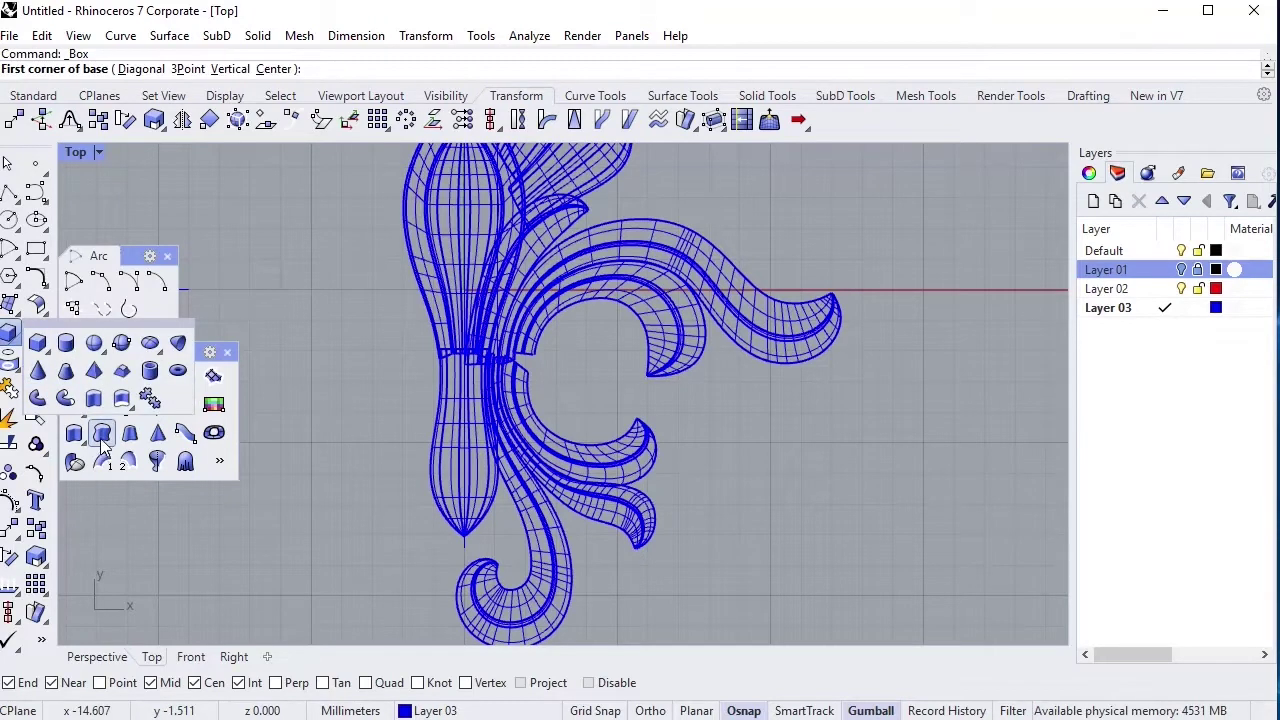
{"action": "left_click", "coordinate": [163, 395]}
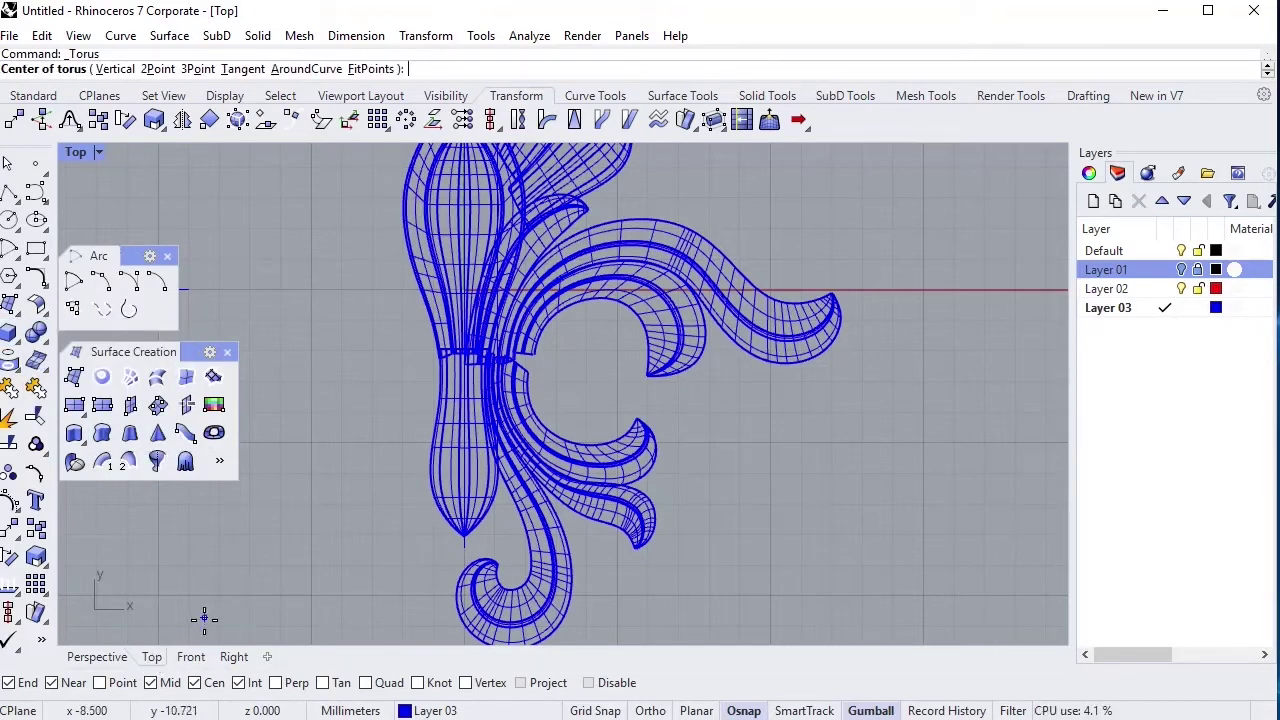
{"action": "left_click", "coordinate": [191, 656]}
{"action": "scroll", "coordinate": [451, 466], "scroll_direction": "down", "scroll_amount": 5}
{"action": "scroll", "coordinate": [565, 290], "scroll_direction": "up", "scroll_amount": 3}
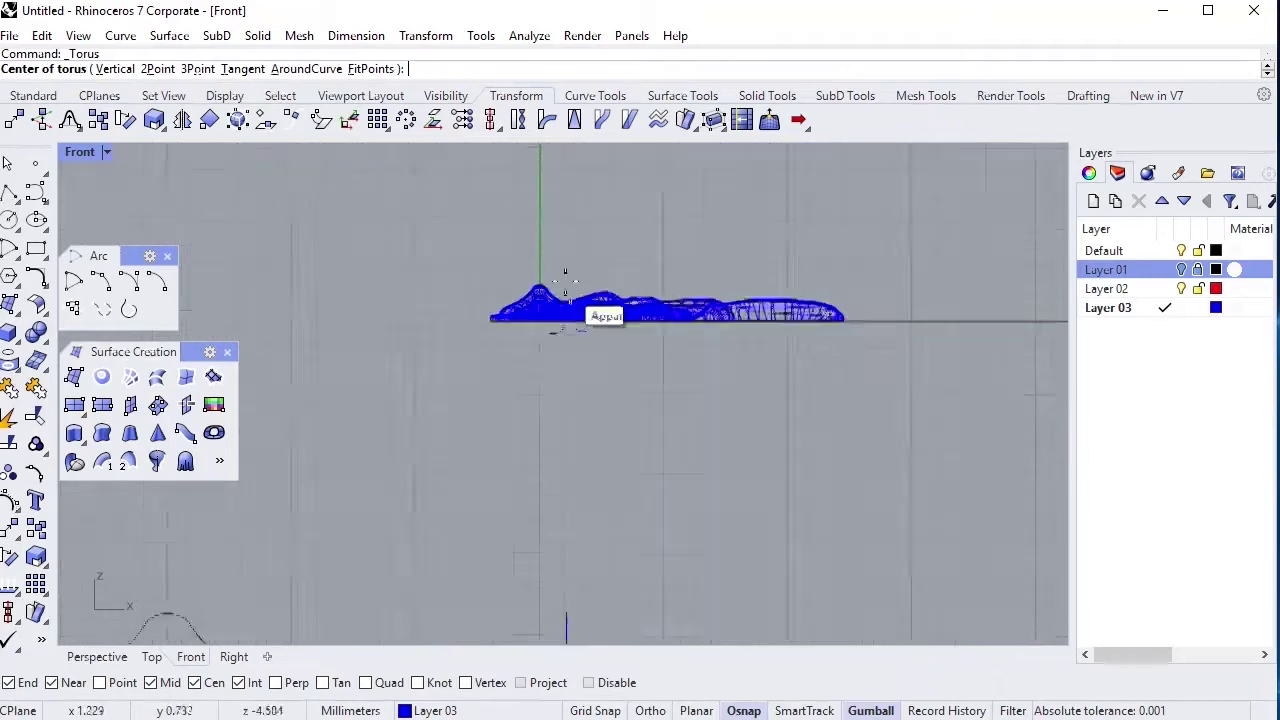
{"action": "scroll", "coordinate": [565, 283], "scroll_direction": "up", "scroll_amount": 2}
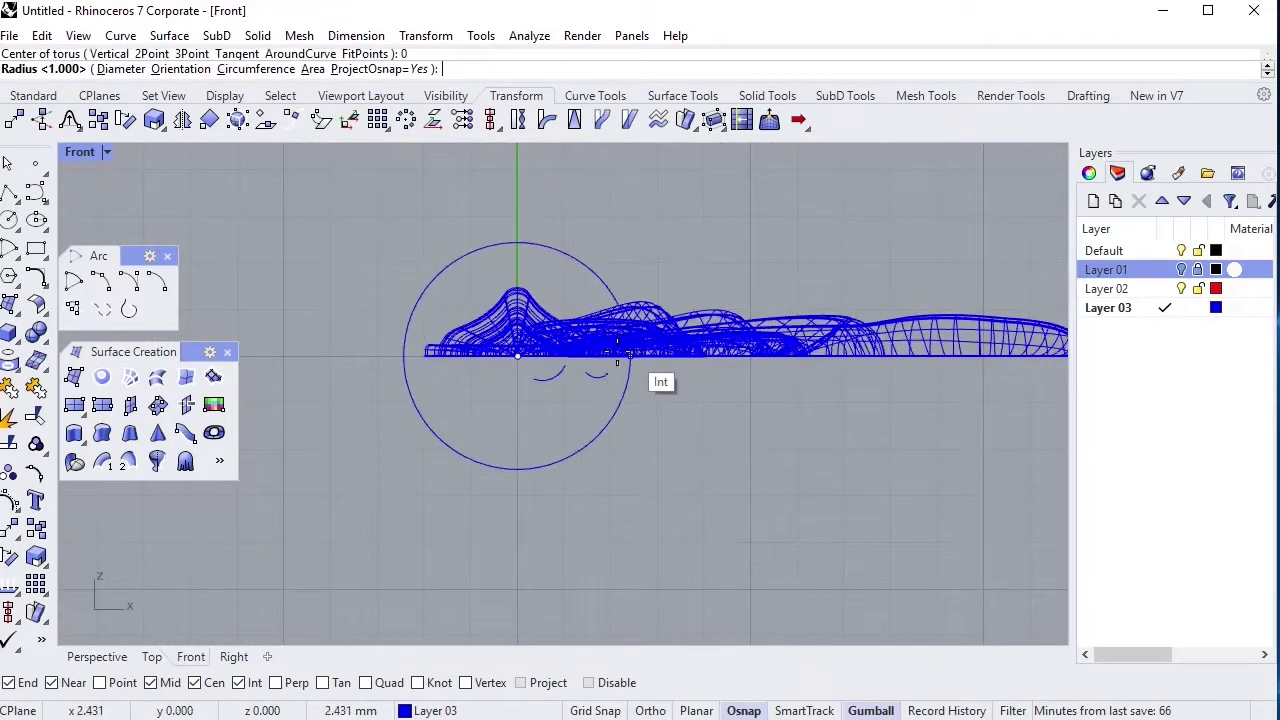
{"action": "left_click", "coordinate": [410, 345]}
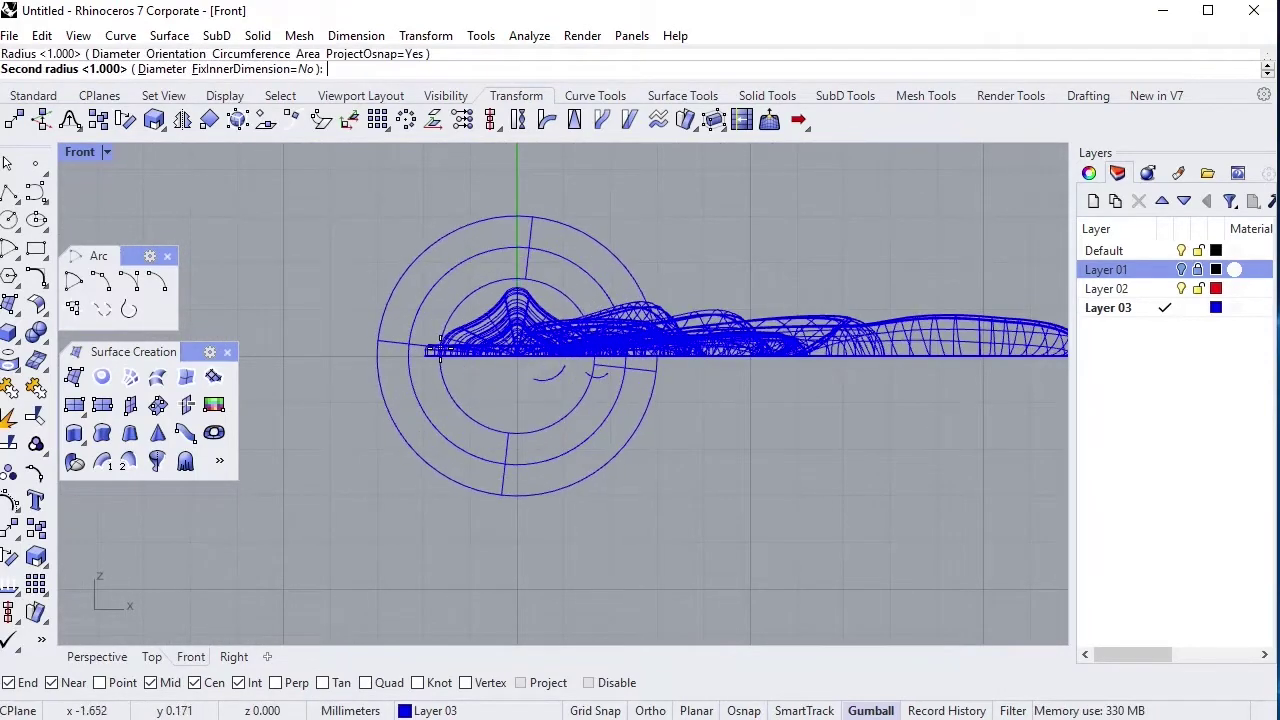
{"action": "left_click", "coordinate": [480, 423]}
Squash the torus vertically, move it down onto the stem and shorten it in X.
{"action": "left_click", "coordinate": [514, 491]}
{"action": "left_click_drag", "start_coordinate": [517, 492], "coordinate": [517, 410]}
{"action": "left_click", "coordinate": [152, 656]}
{"action": "scroll", "coordinate": [450, 385], "scroll_direction": "up", "scroll_amount": 3}
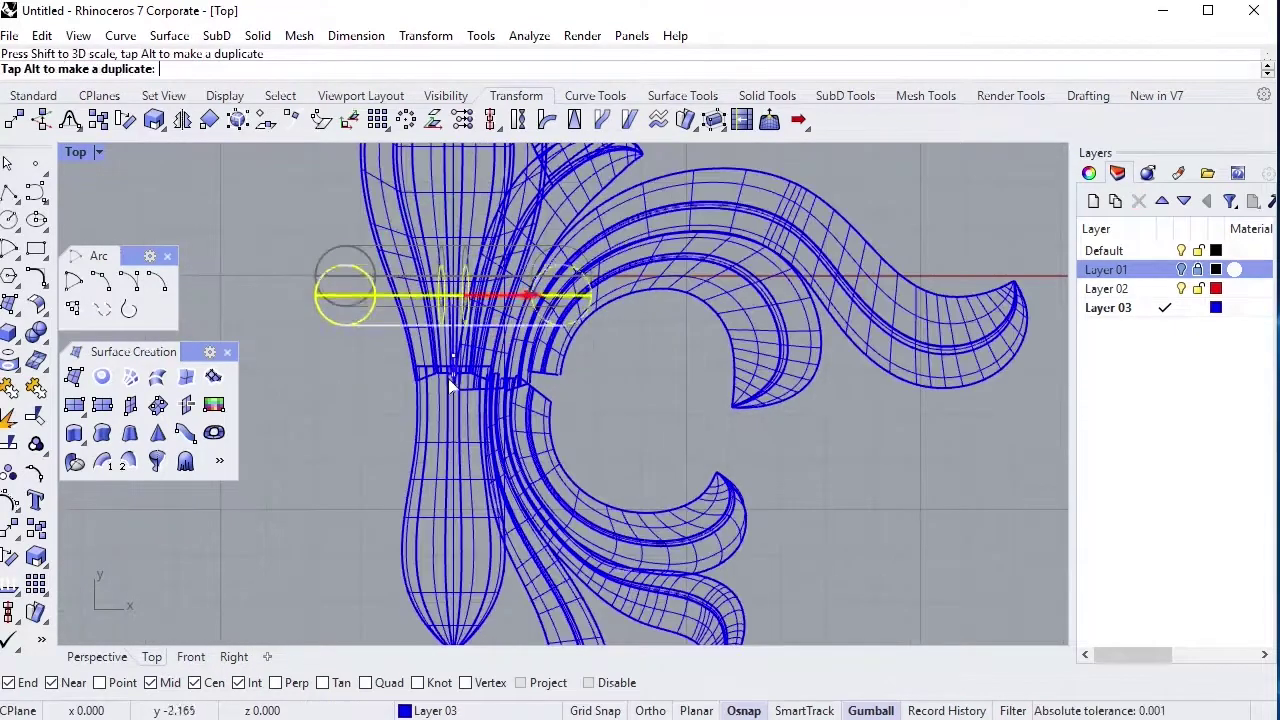
{"action": "left_click_drag", "start_coordinate": [450, 385], "coordinate": [452, 458]}
{"action": "left_click_drag", "start_coordinate": [316, 377], "coordinate": [333, 380]}
{"action": "key", "text": "Escape"}
{"action": "scroll", "coordinate": [540, 378], "scroll_direction": "down", "scroll_amount": 1}
Raise one swept petal vertically into place in the Perspective view.
{"action": "left_click", "coordinate": [97, 656]}
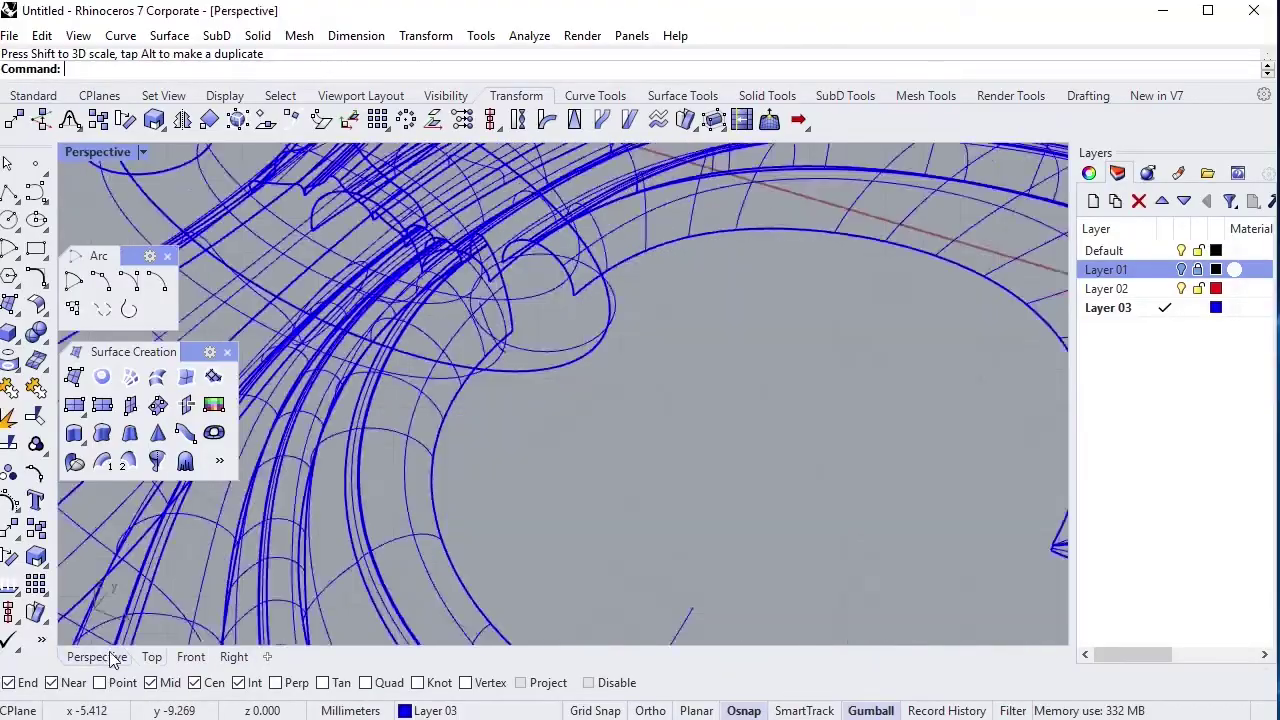
{"action": "mouse_move", "coordinate": [491, 251]}
{"action": "right_mouse_down"}
{"action": "mouse_move", "coordinate": [716, 361]}
{"action": "mouse_move", "coordinate": [640, 423]}
{"action": "mouse_move", "coordinate": [556, 460]}
{"action": "right_mouse_up"}
{"action": "scroll", "coordinate": [556, 460], "scroll_direction": "up", "scroll_amount": 3}
{"action": "left_click", "coordinate": [475, 503]}
{"action": "mouse_move", "coordinate": [475, 503]}
{"action": "right_mouse_down"}
{"action": "mouse_move", "coordinate": [457, 489]}
{"action": "mouse_move", "coordinate": [697, 479]}
{"action": "mouse_move", "coordinate": [562, 380]}
{"action": "right_mouse_up"}
{"action": "mouse_move", "coordinate": [562, 375]}
{"action": "left_mouse_down"}
{"action": "mouse_move", "coordinate": [562, 360]}
{"action": "mouse_move", "coordinate": [530, 456]}
{"action": "left_mouse_up"}
{"action": "mouse_move", "coordinate": [530, 456]}
{"action": "right_mouse_down"}
{"action": "mouse_move", "coordinate": [741, 364]}
{"action": "mouse_move", "coordinate": [650, 420]}
{"action": "mouse_move", "coordinate": [600, 480]}
{"action": "mouse_move", "coordinate": [553, 508]}
{"action": "mouse_move", "coordinate": [617, 457]}
{"action": "right_mouse_up"}
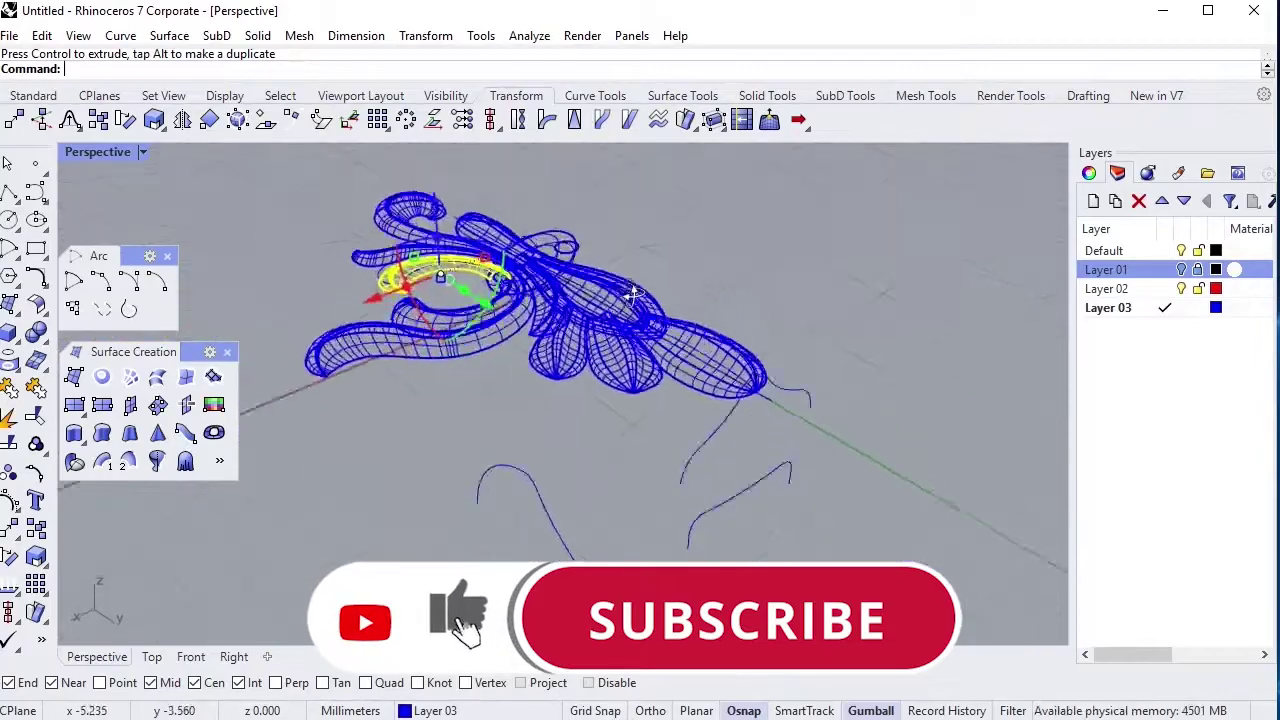
Move the group of upper petals vertically with the gumball.
{"action": "left_click", "coordinate": [617, 457]}
{"action": "scroll", "coordinate": [738, 628], "scroll_direction": "up", "scroll_amount": 3}
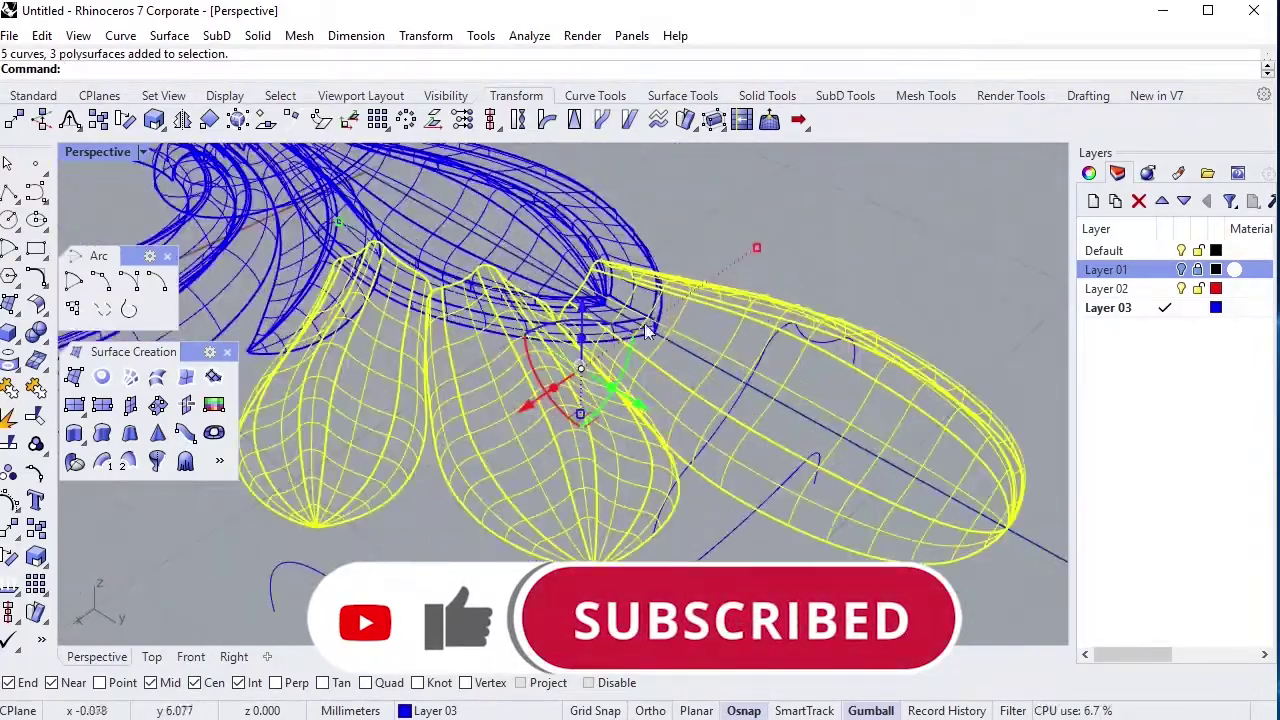
{"action": "scroll", "coordinate": [738, 628], "scroll_direction": "up", "scroll_amount": 2}
{"action": "left_click_drag", "start_coordinate": [630, 265], "coordinate": [863, 148]}
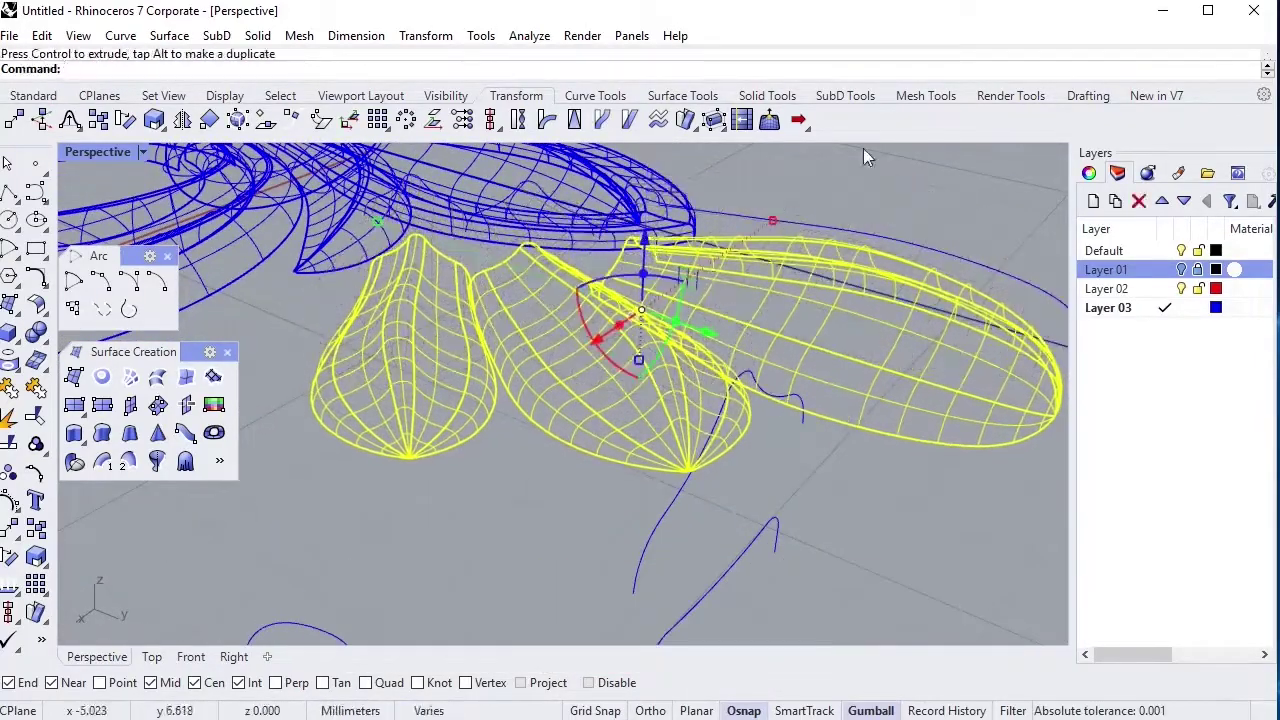
{"action": "key", "text": "Escape"}
Rotate a single petal more upright and lower it into position.
{"action": "right_click_drag", "start_coordinate": [863, 148], "coordinate": [473, 264]}
{"action": "left_click", "coordinate": [473, 264]}
{"action": "right_click_drag", "start_coordinate": [497, 160], "coordinate": [580, 285]}
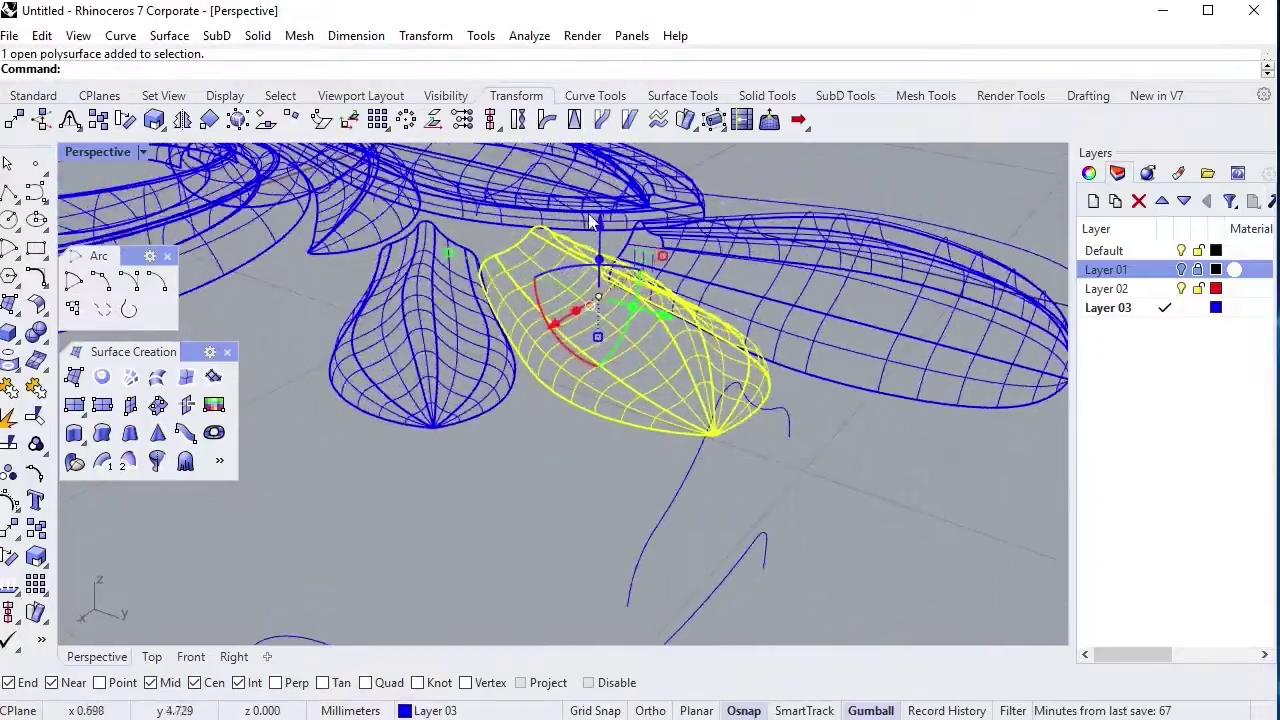
{"action": "mouse_move", "coordinate": [580, 285]}
{"action": "left_mouse_down"}
{"action": "mouse_move", "coordinate": [430, 270]}
{"action": "mouse_move", "coordinate": [422, 255]}
{"action": "mouse_move", "coordinate": [422, 300]}
{"action": "left_mouse_up"}
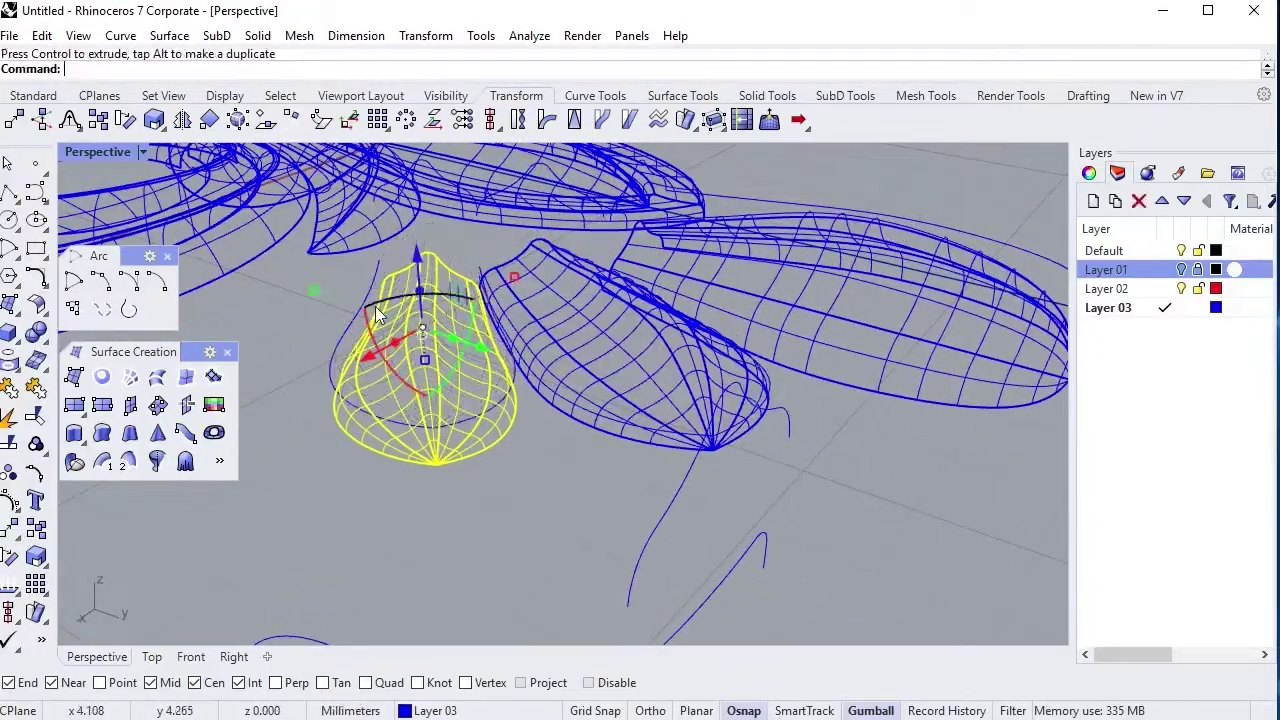
{"action": "mouse_move", "coordinate": [422, 300]}
{"action": "right_mouse_down"}
{"action": "mouse_move", "coordinate": [408, 420]}
{"action": "mouse_move", "coordinate": [356, 416]}
{"action": "mouse_move", "coordinate": [397, 508]}
{"action": "right_mouse_up"}
{"action": "scroll", "coordinate": [356, 416], "scroll_direction": "down", "scroll_amount": 5}
In Top view, select all the right-hand side pieces, excluding the centre bulb.
{"action": "left_click", "coordinate": [151, 657]}
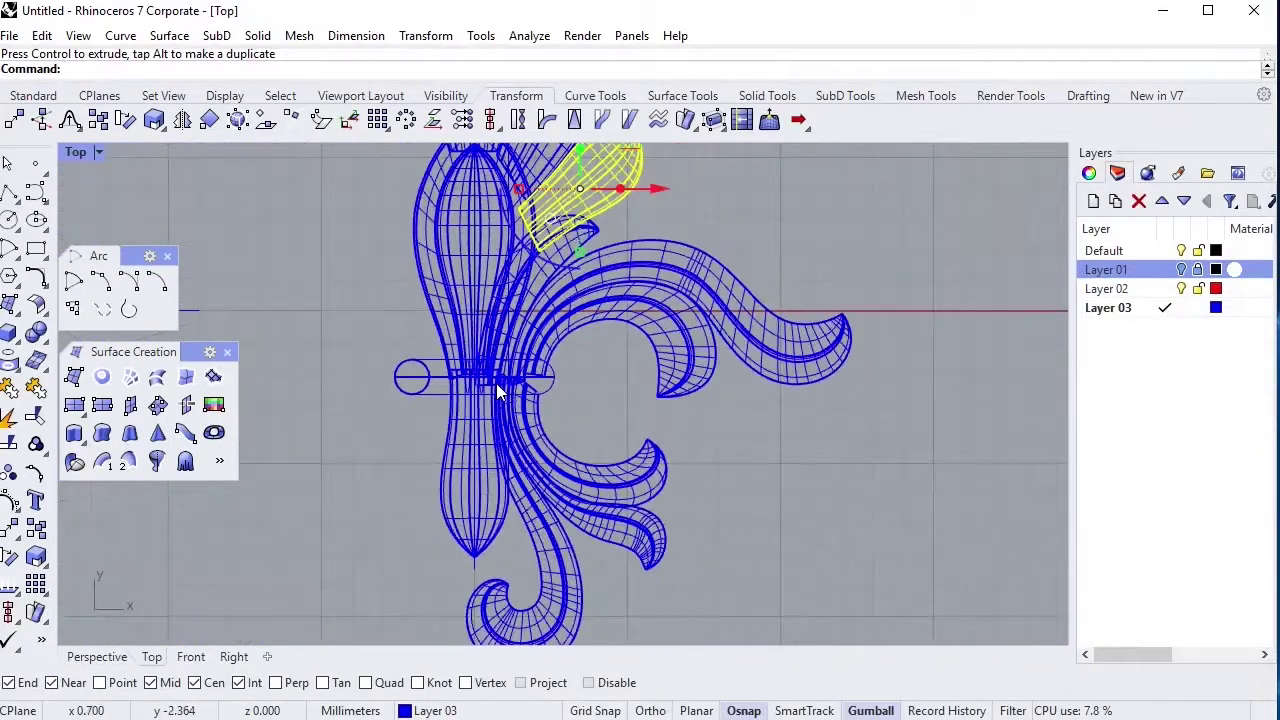
{"action": "left_click_drag", "start_coordinate": [562, 453], "coordinate": [562, 453]}
{"action": "right_click_drag", "start_coordinate": [562, 453], "coordinate": [580, 520]}
{"action": "left_click_drag", "start_coordinate": [880, 480], "coordinate": [645, 261]}
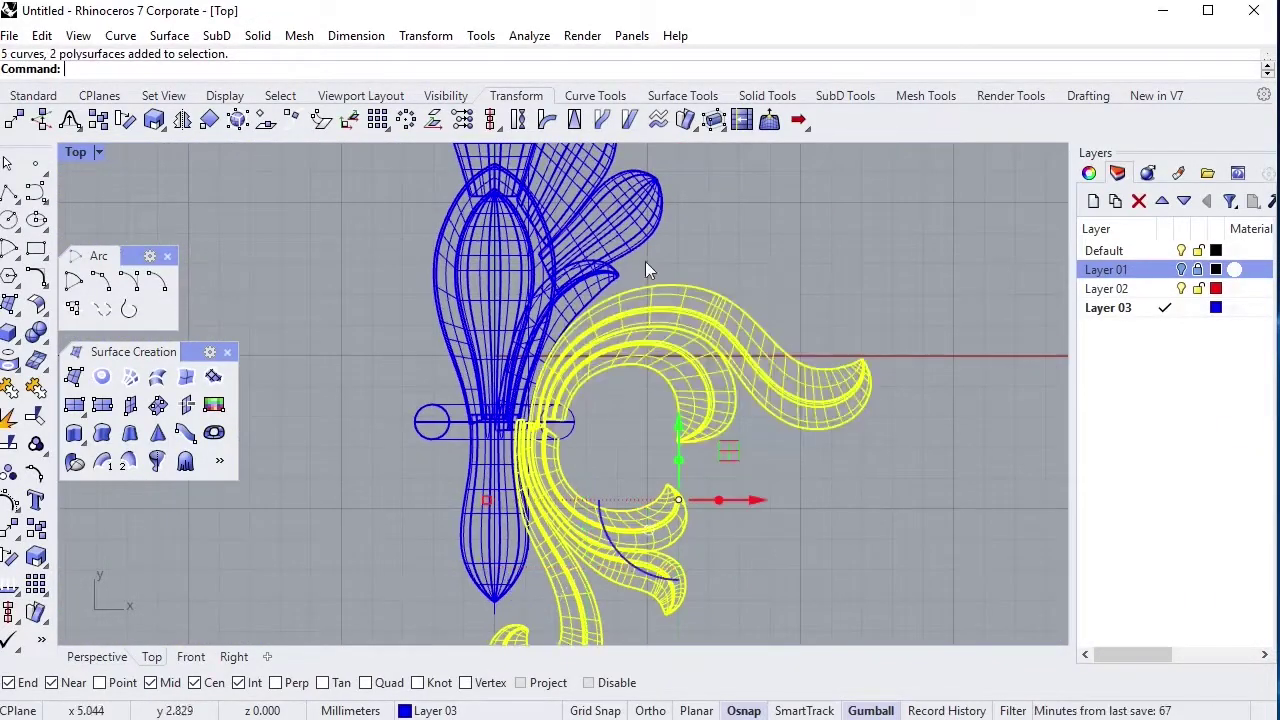
{"action": "right_click_drag", "start_coordinate": [645, 261], "coordinate": [614, 411]}
{"action": "left_click_drag", "start_coordinate": [700, 330], "coordinate": [527, 256]}
{"action": "left_click", "coordinate": [527, 256]}
{"action": "left_click", "coordinate": [468, 220], "text": "ctrl"}
Mirror the selected pieces along the Y axis from the origin.
{"action": "right_click_drag", "start_coordinate": [486, 453], "coordinate": [437, 386]}
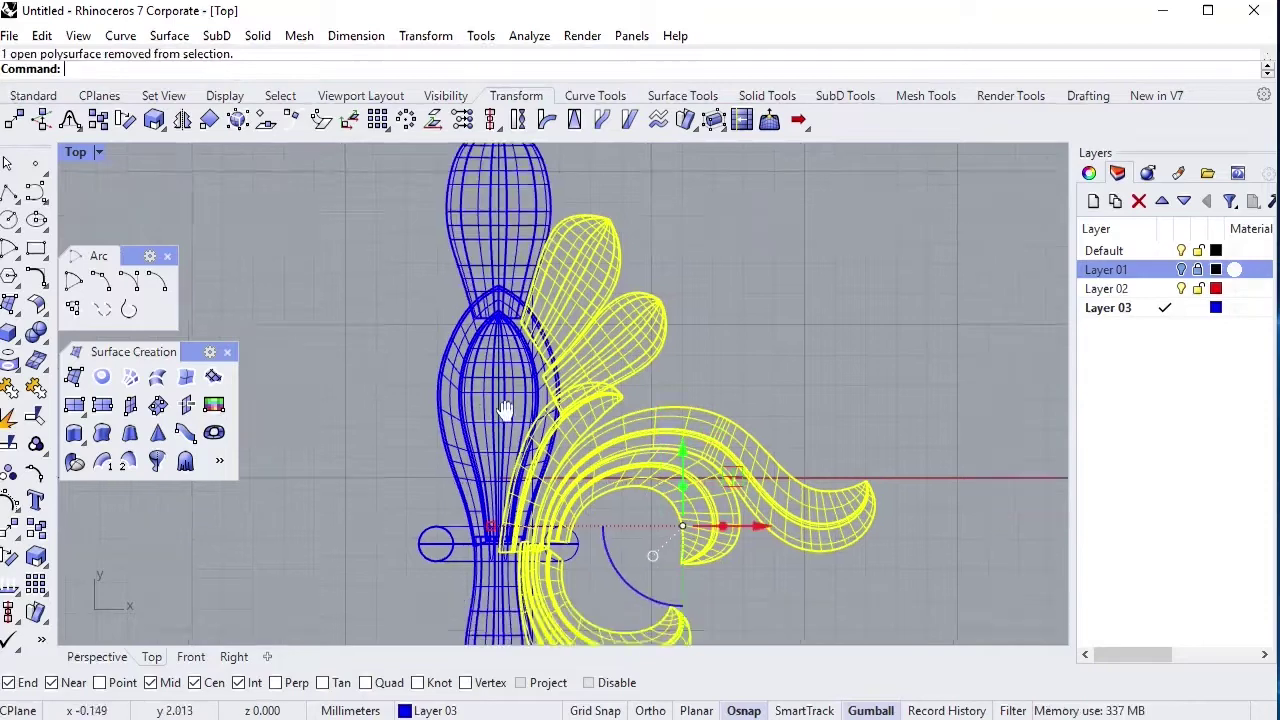
{"action": "right_click_drag", "start_coordinate": [340, 160], "coordinate": [340, 336]}
{"action": "type", "text": "0"}
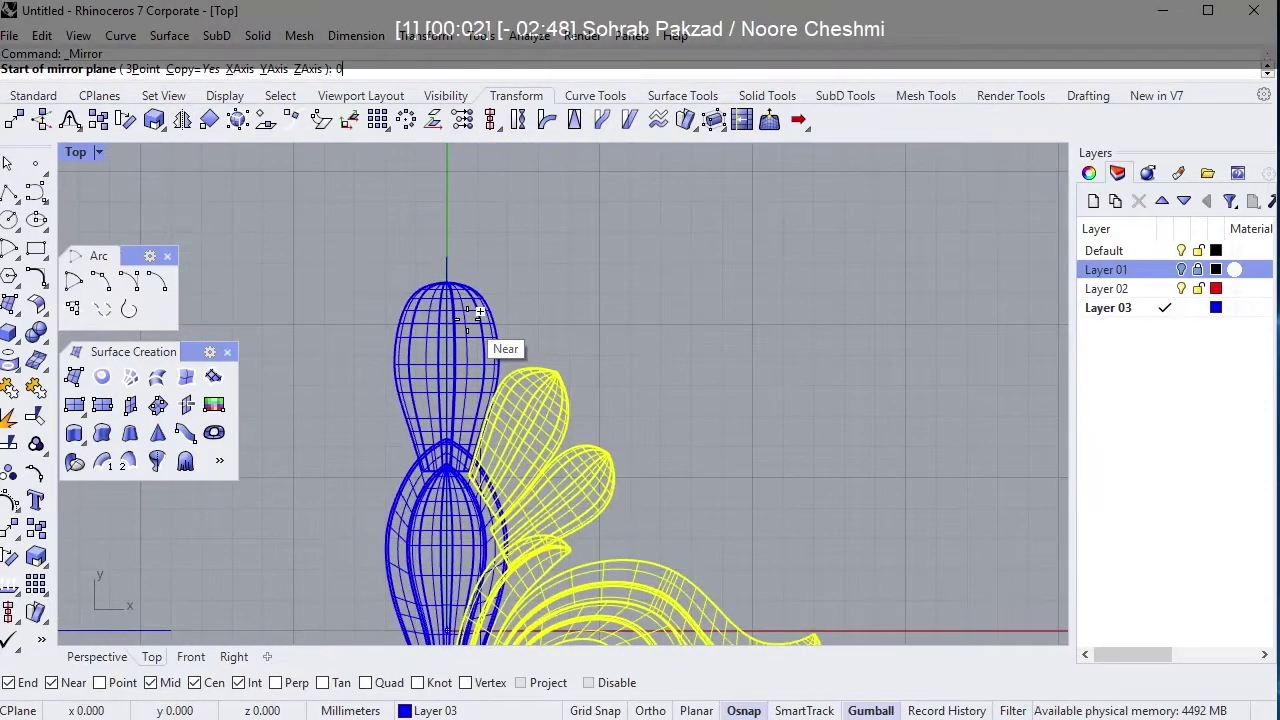
{"action": "key", "text": "Return"}
{"action": "left_click", "coordinate": [466, 198]}
Select all the construction curves with Select Curves.
{"action": "scroll", "coordinate": [328, 141], "scroll_direction": "down", "scroll_amount": 2}
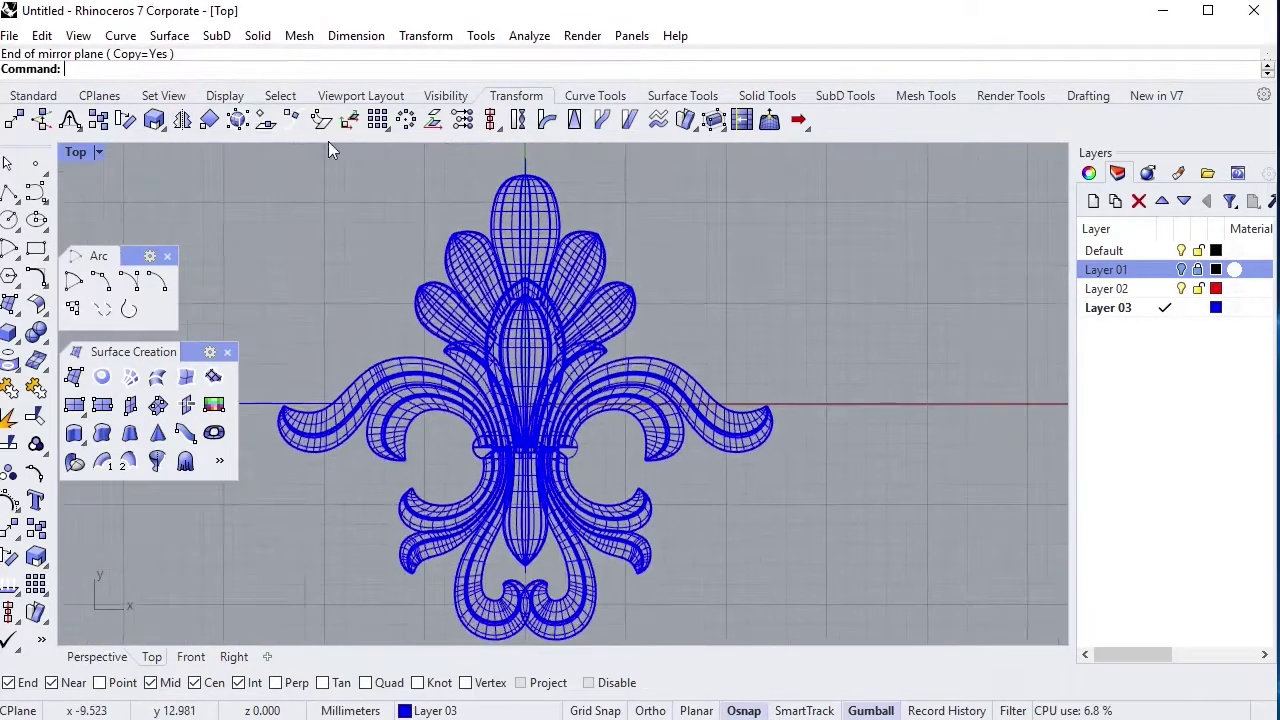
{"action": "left_click", "coordinate": [280, 95]}
{"action": "left_click", "coordinate": [740, 120]}
Delete the construction curves and set the Top viewport to Rendered.
{"action": "key", "text": "Delete"}
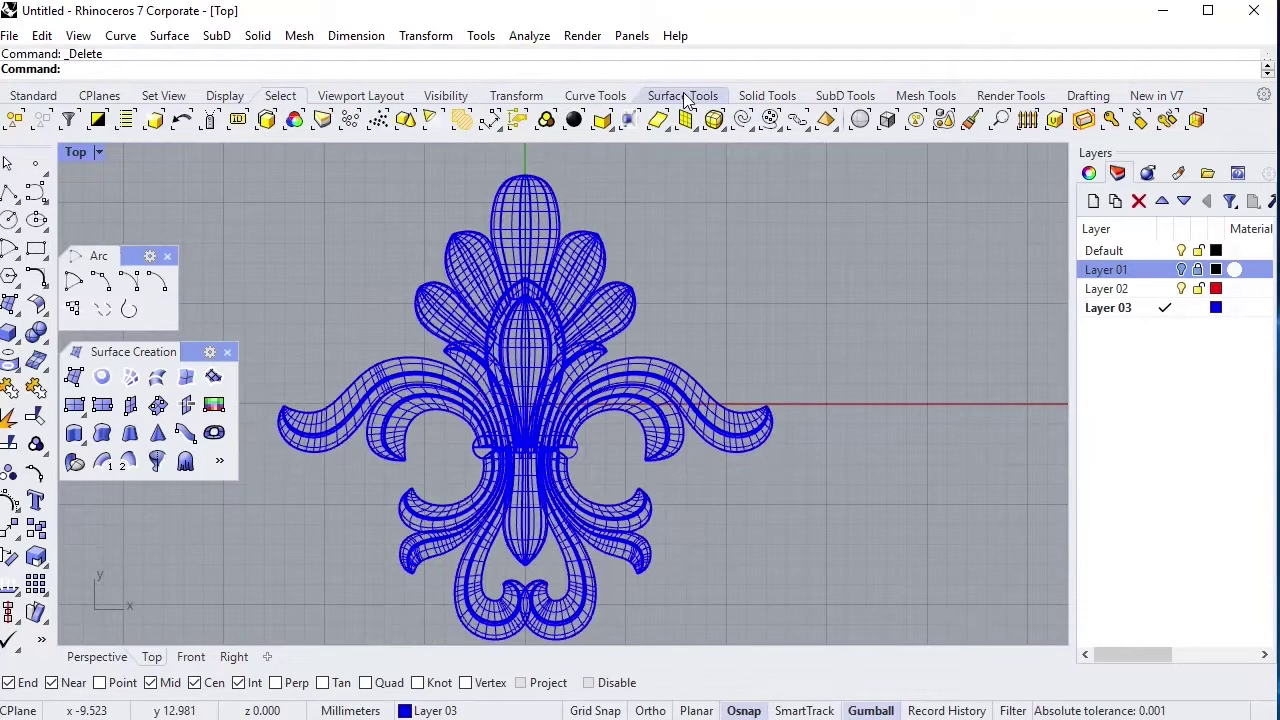
{"action": "left_click", "coordinate": [99, 152]}
{"action": "left_click", "coordinate": [136, 269]}
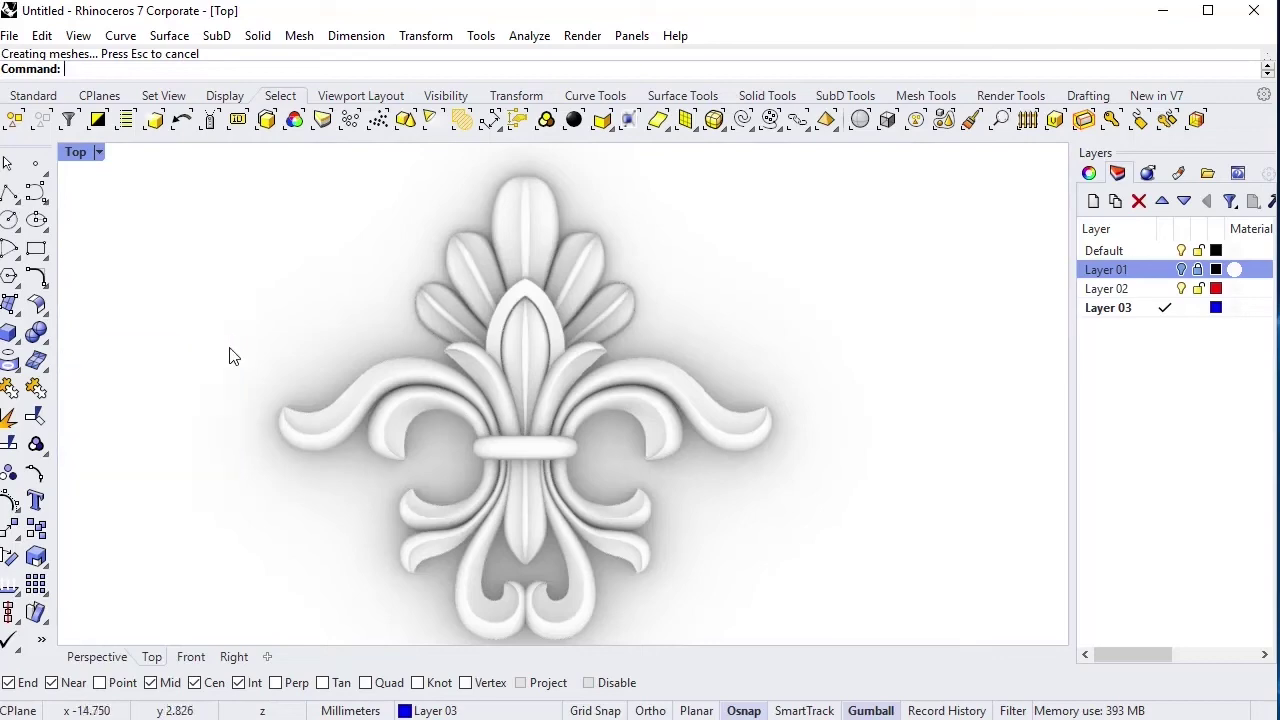
Set the Perspective viewport to Rendered, orbit to inspect, then recentre the Top view.
{"action": "left_click", "coordinate": [97, 656]}
{"action": "left_click", "coordinate": [100, 152]}
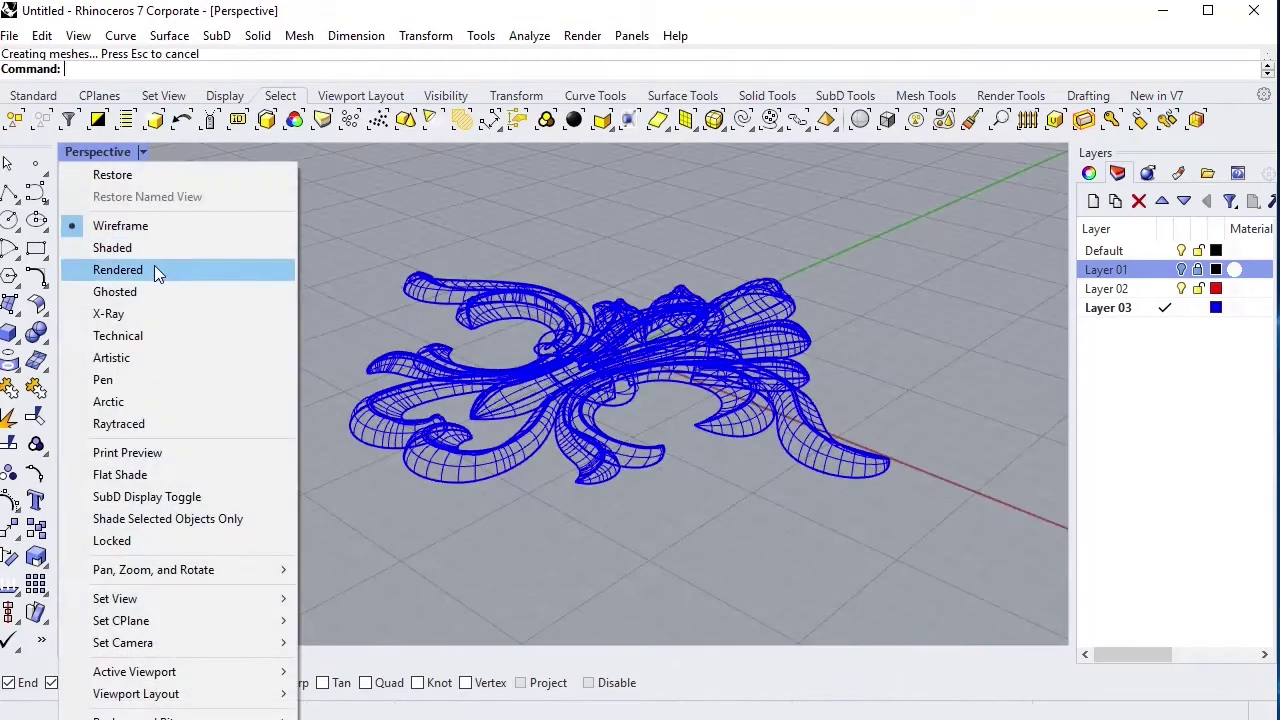
{"action": "left_click", "coordinate": [154, 265]}
{"action": "mouse_move", "coordinate": [435, 302]}
{"action": "right_mouse_down"}
{"action": "mouse_move", "coordinate": [500, 409]}
{"action": "mouse_move", "coordinate": [854, 289]}
{"action": "mouse_move", "coordinate": [866, 349]}
{"action": "mouse_move", "coordinate": [789, 466]}
{"action": "mouse_move", "coordinate": [509, 389]}
{"action": "mouse_move", "coordinate": [479, 305]}
{"action": "mouse_move", "coordinate": [569, 480]}
{"action": "mouse_move", "coordinate": [556, 351]}
{"action": "mouse_move", "coordinate": [789, 206]}
{"action": "mouse_move", "coordinate": [609, 197]}
{"action": "mouse_move", "coordinate": [516, 419]}
{"action": "mouse_move", "coordinate": [521, 500]}
{"action": "right_mouse_up"}
{"action": "scroll", "coordinate": [558, 350], "scroll_direction": "down", "scroll_amount": 3}
{"action": "scroll", "coordinate": [606, 386], "scroll_direction": "up", "scroll_amount": 5}
{"action": "scroll", "coordinate": [605, 385], "scroll_direction": "down", "scroll_amount": 1}
{"action": "scroll", "coordinate": [603, 383], "scroll_direction": "down", "scroll_amount": 1}
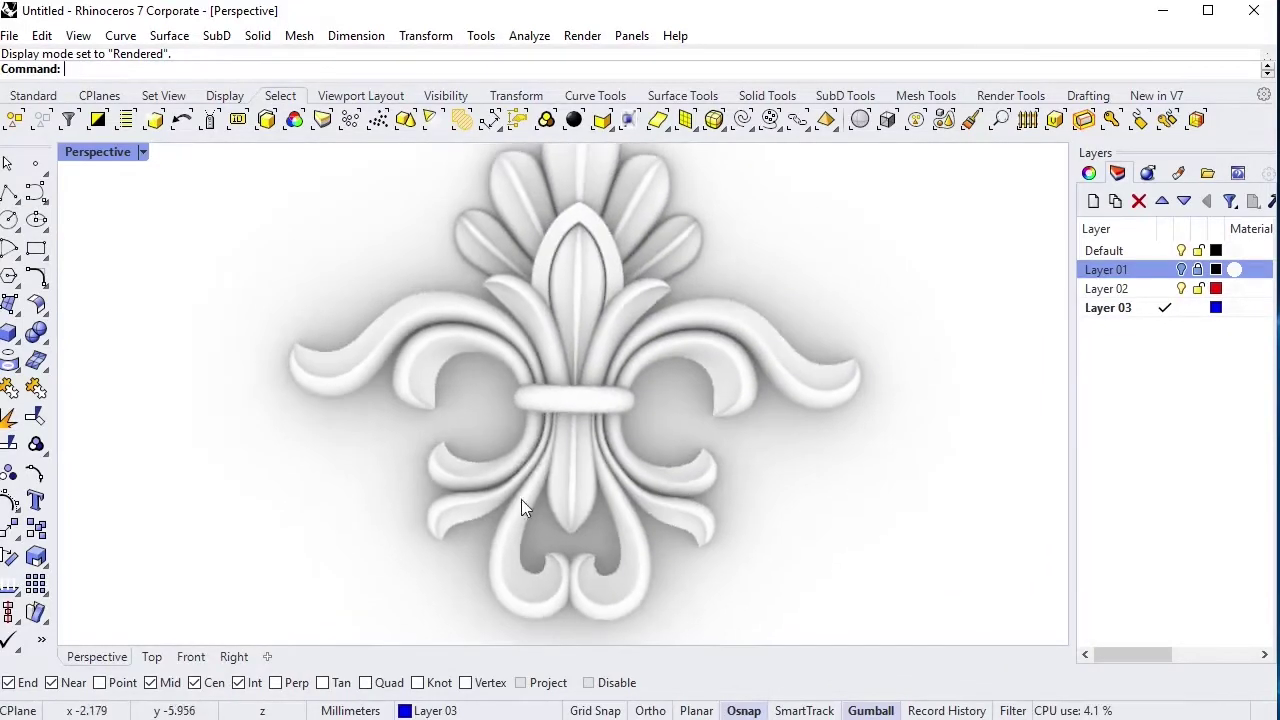
{"action": "left_click", "coordinate": [152, 657]}
{"action": "mouse_move", "coordinate": [516, 419]}
{"action": "right_mouse_down"}
{"action": "mouse_move", "coordinate": [530, 413]}
{"action": "mouse_move", "coordinate": [517, 422]}
{"action": "right_mouse_up"}
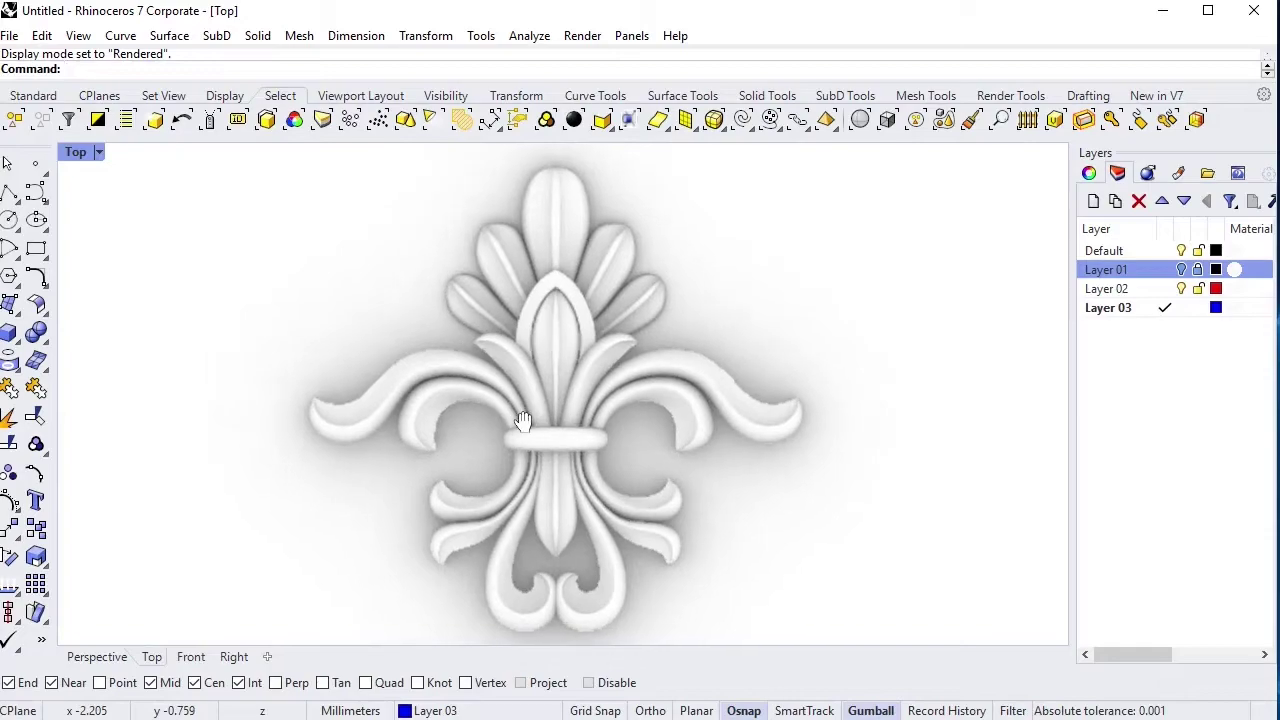